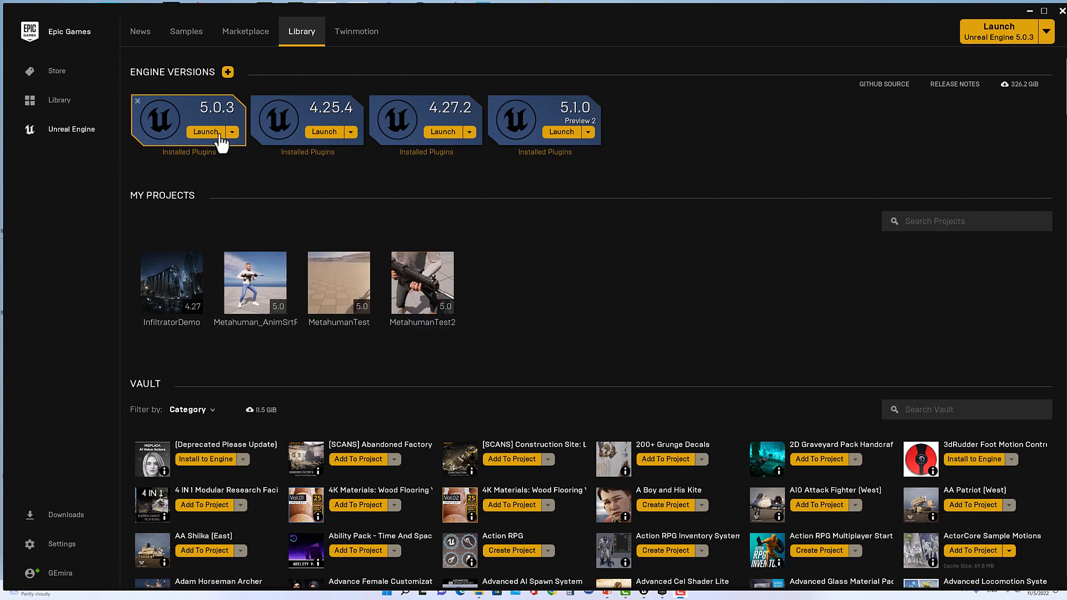
# Launch Unreal Engine 5.0.3 and create a Games project from the Third Person template, named Metahuman_Anim
pyautogui.click(216, 133)
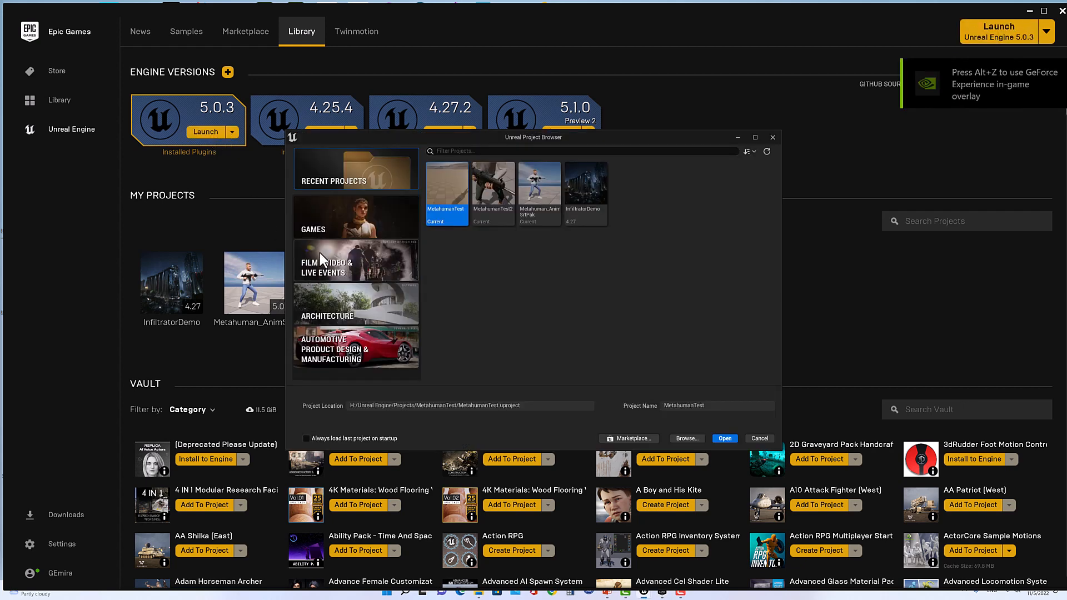
pyautogui.click(368, 223)
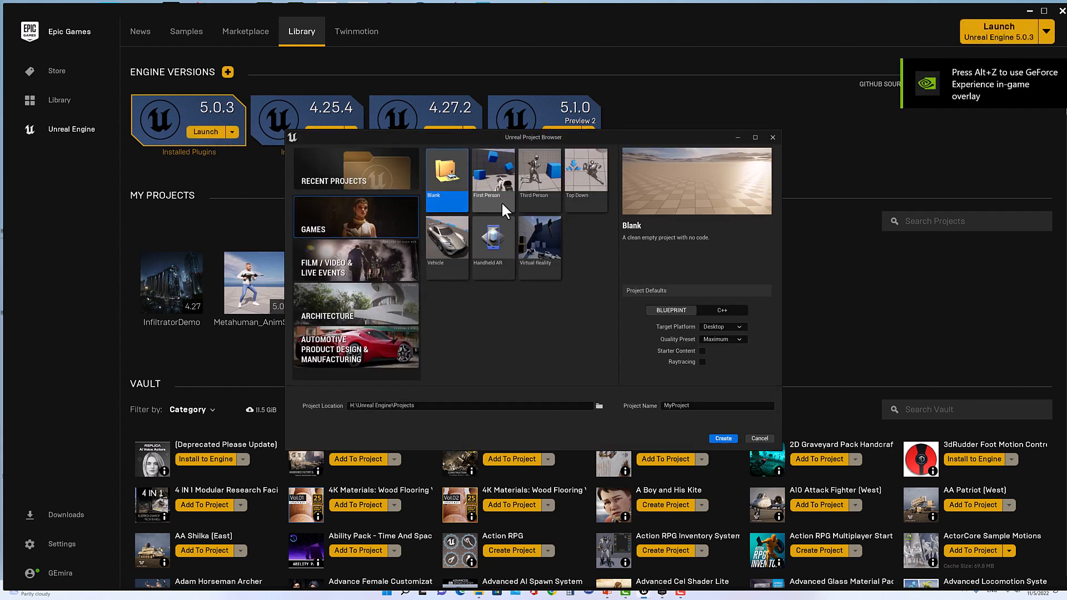
pyautogui.click(537, 196)
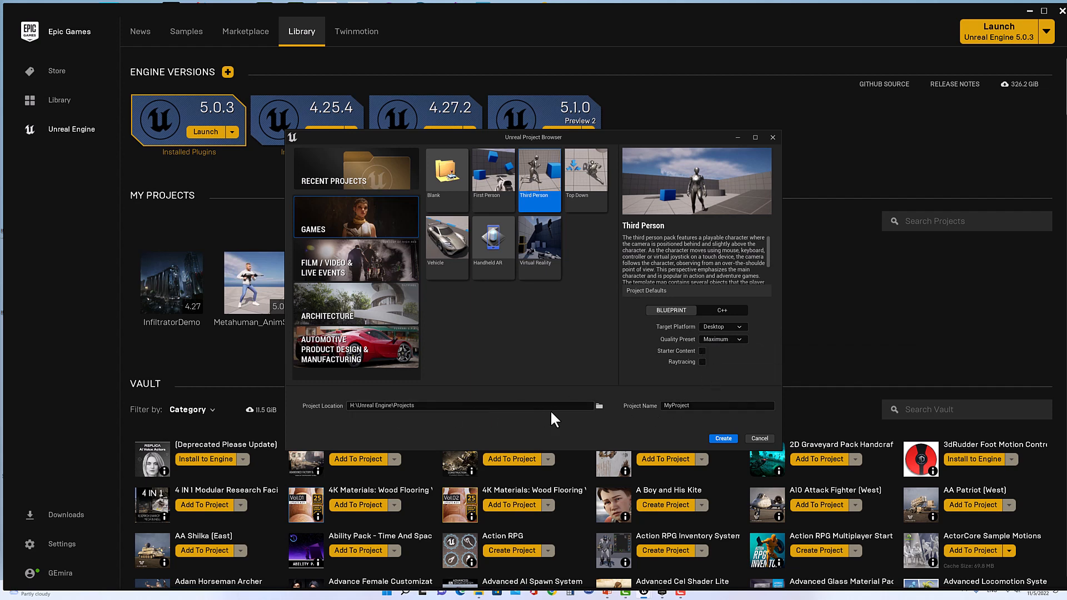
pyautogui.doubleClick(670, 405)
pyautogui.write('Metahuman_Anim')
pyautogui.click(723, 439)
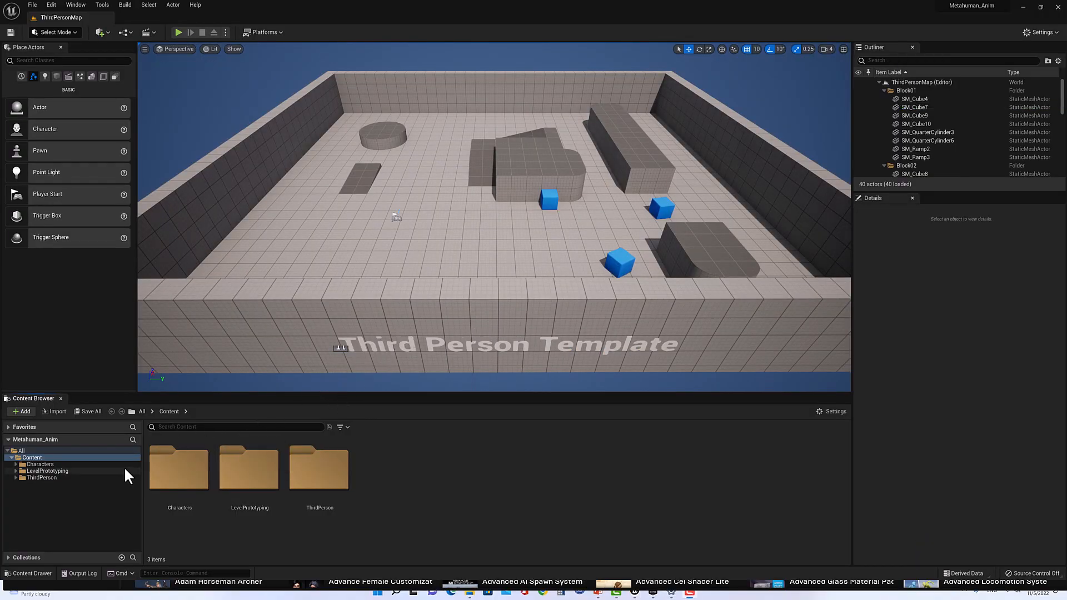
# Move the Characters folder into the ThirdPerson folder of the project content
pyautogui.click(55, 463)
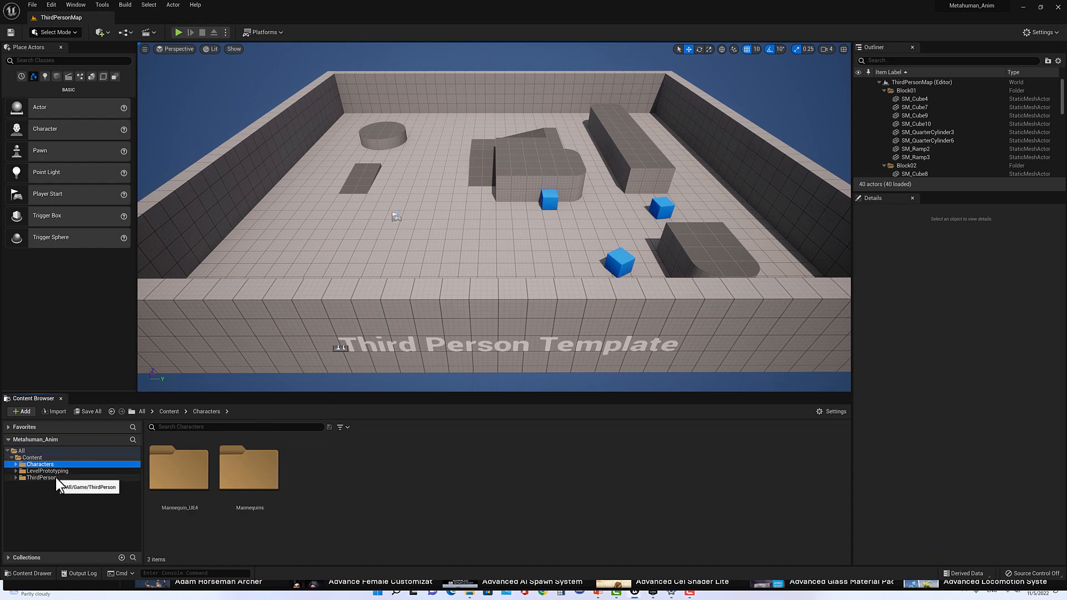
pyautogui.click(55, 478)
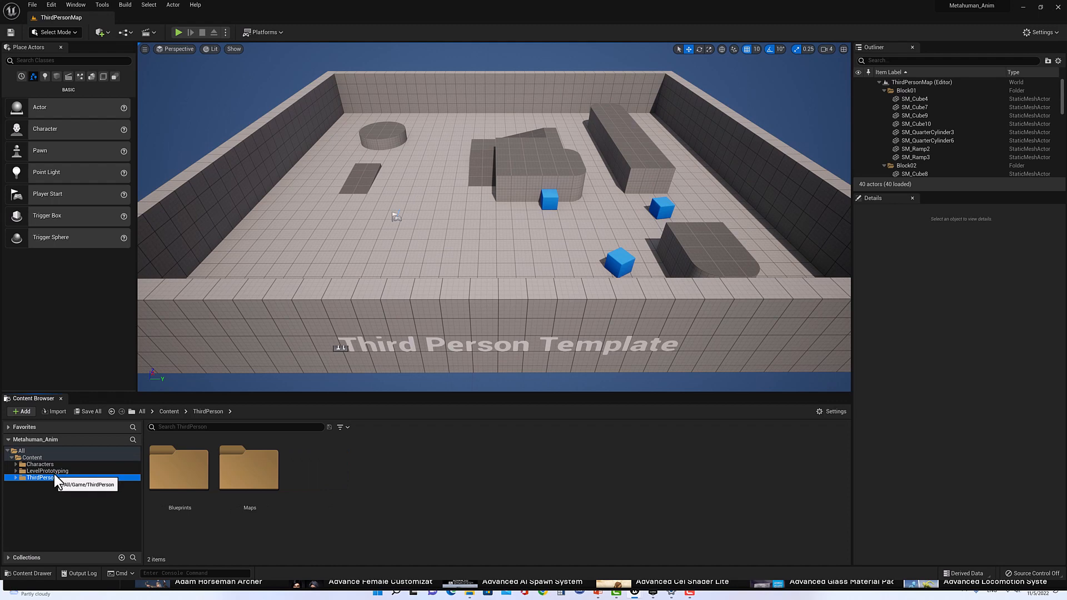
pyautogui.click(51, 466)
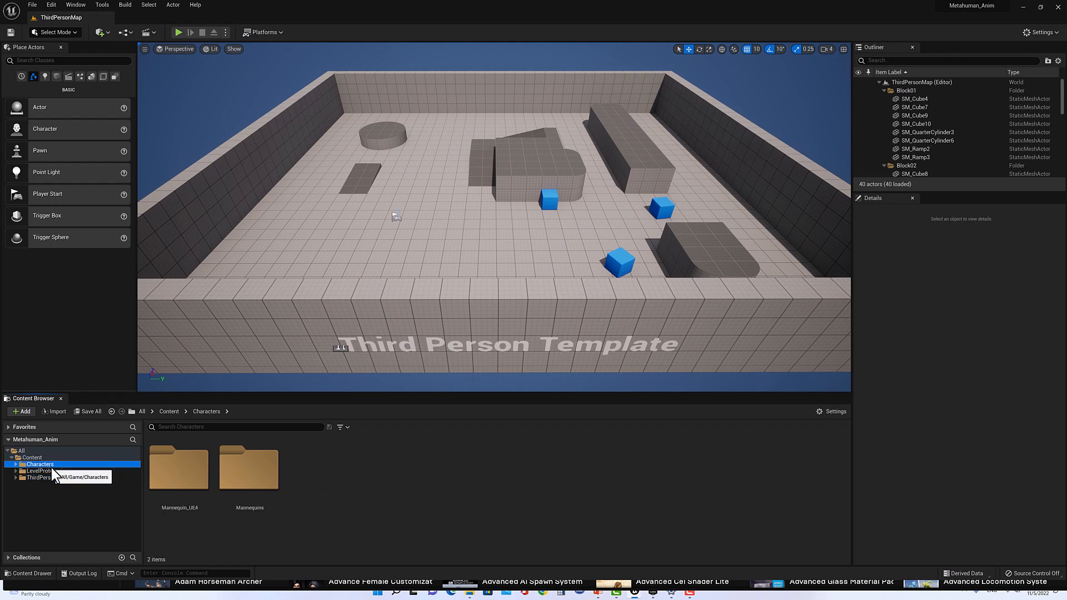
pyautogui.click(55, 478)
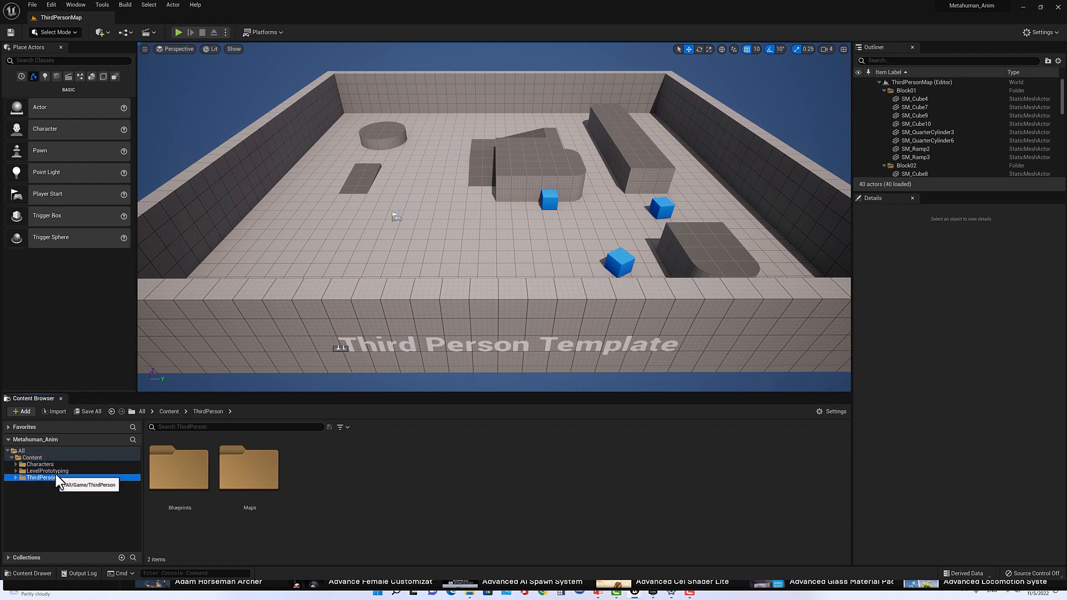
pyautogui.click(55, 464)
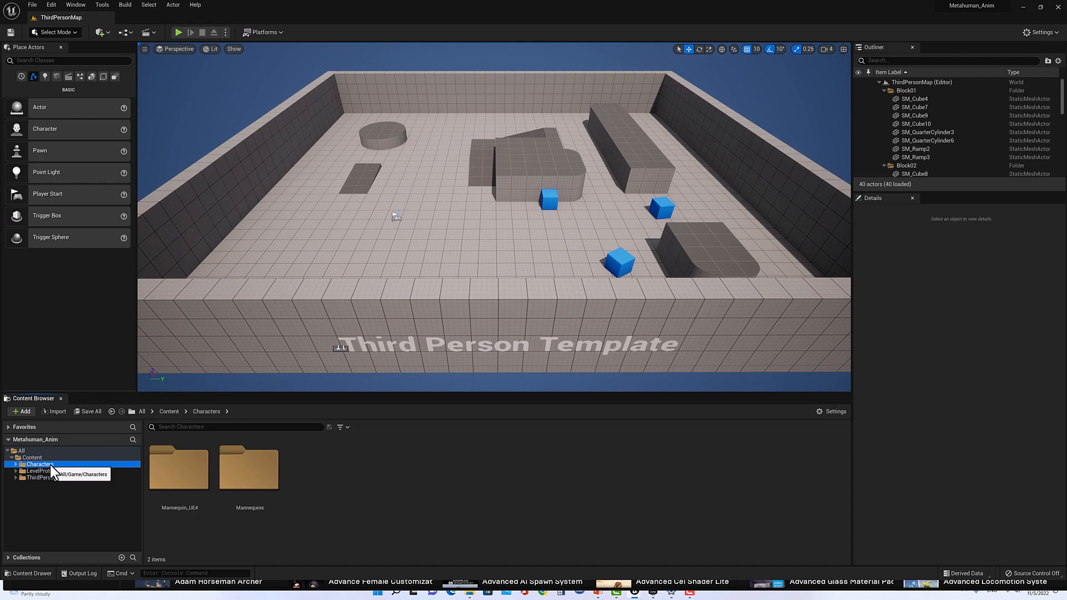
pyautogui.moveTo(50, 465); pyautogui.dragTo(57, 476)
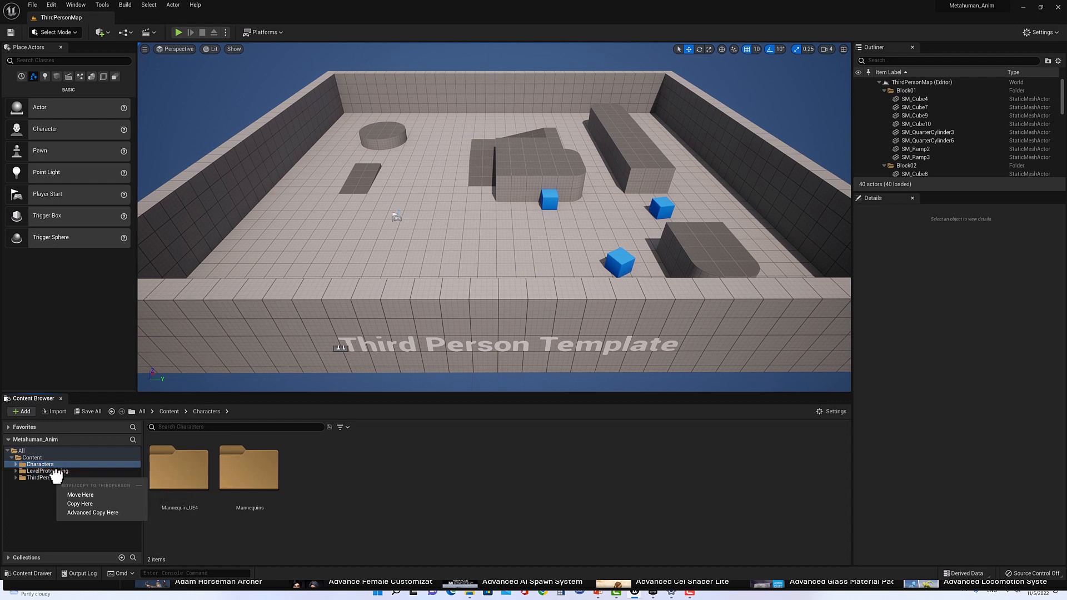
pyautogui.click(81, 493)
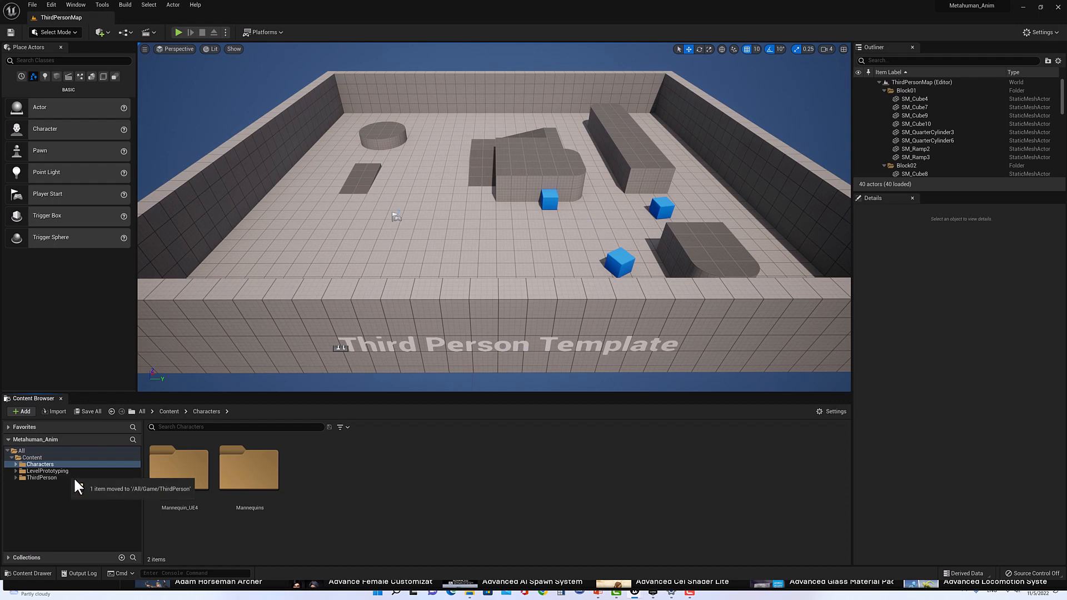
# Fix up the redirectors in the original Characters folder and check its remaining subfolders
pyautogui.click(38, 463)
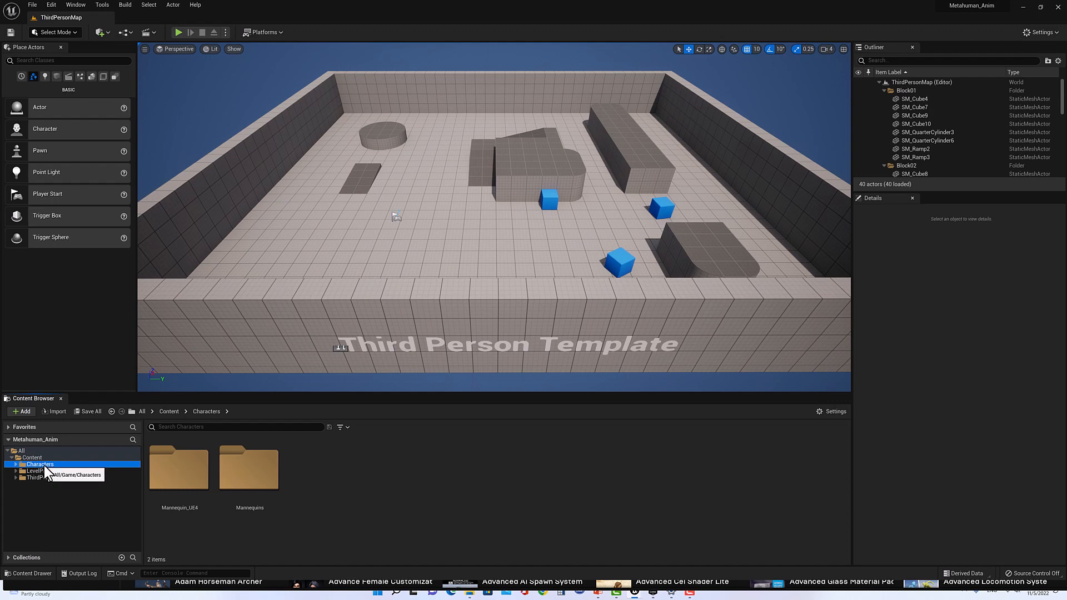
pyautogui.rightClick(45, 465)
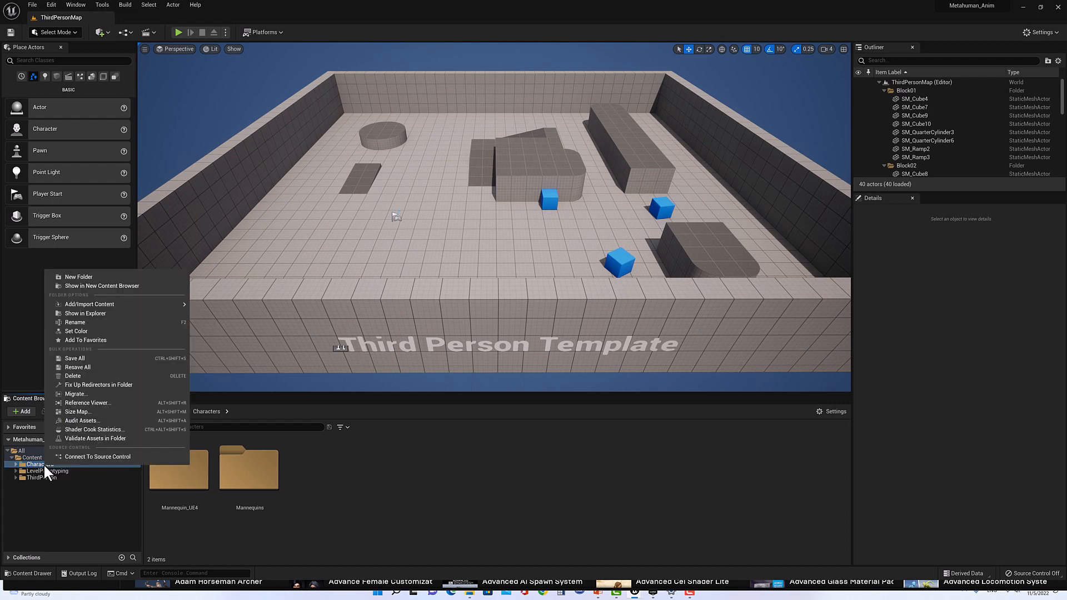
pyautogui.click(83, 382)
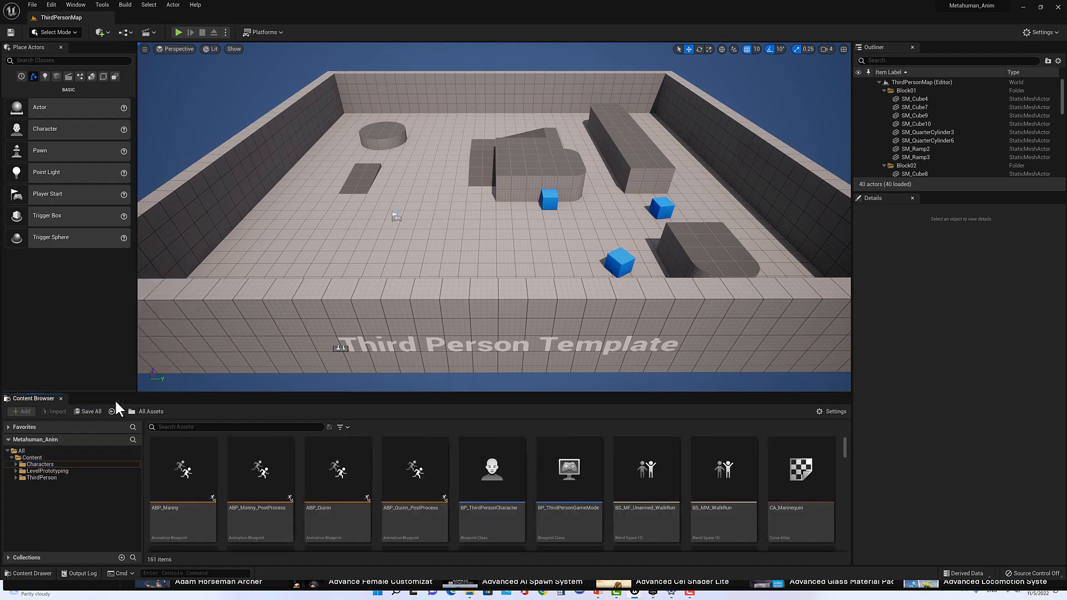
pyautogui.click(36, 477)
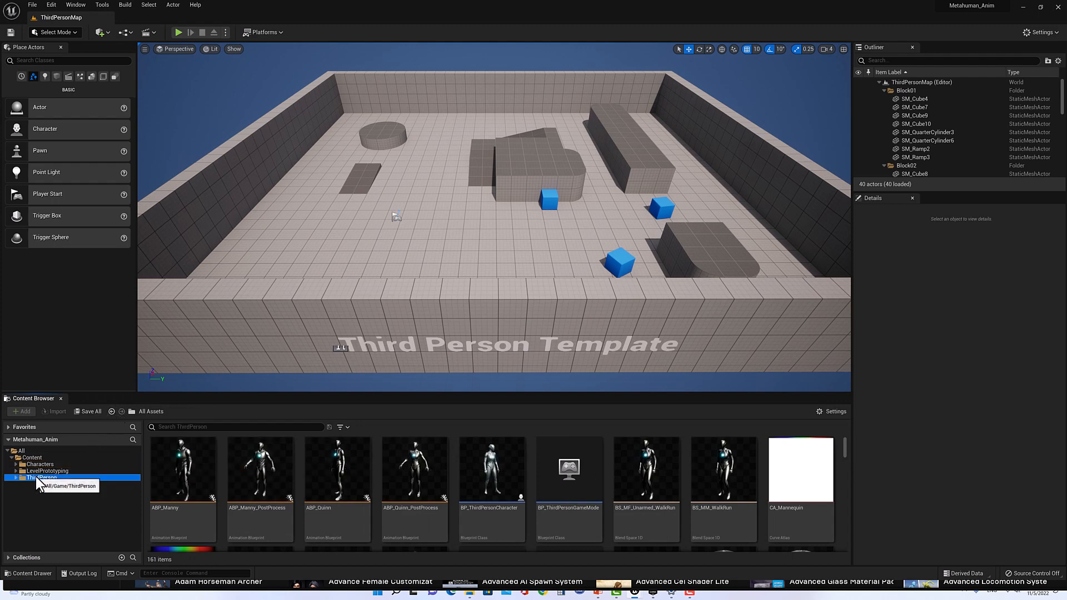
pyautogui.click(35, 465)
pyautogui.click(16, 464)
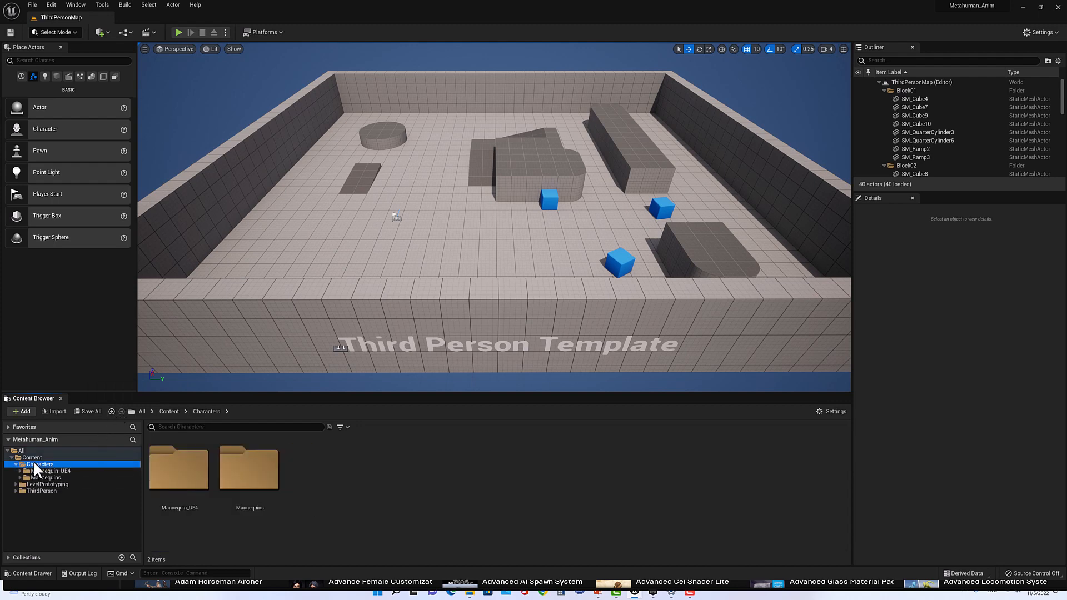
pyautogui.click(16, 464)
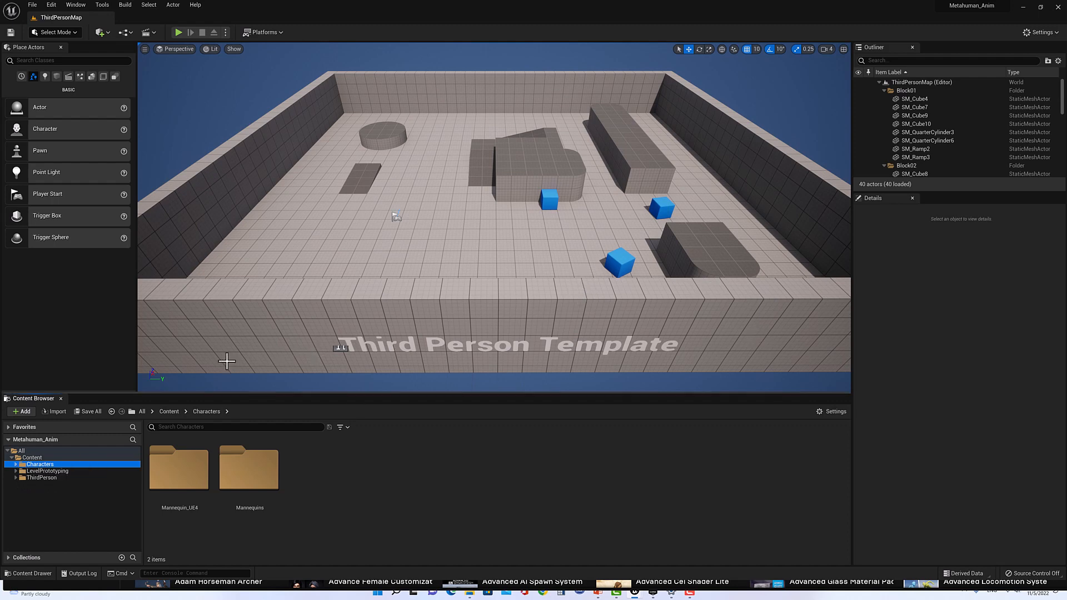
# Save all modified content, including the CR_Mannequin assets, and close the project editor
pyautogui.click(90, 412)
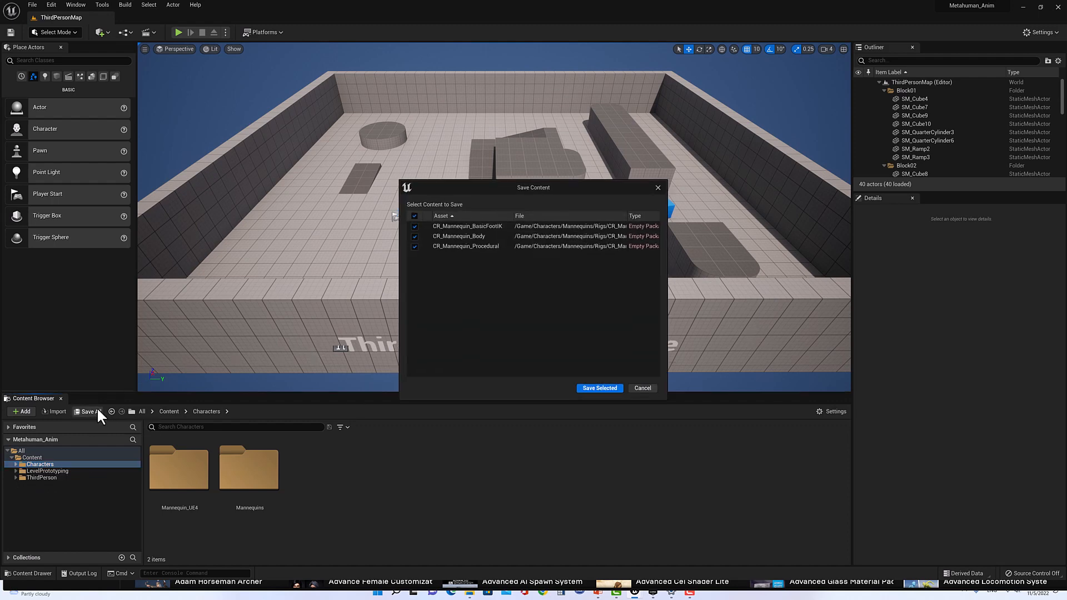
pyautogui.click(609, 389)
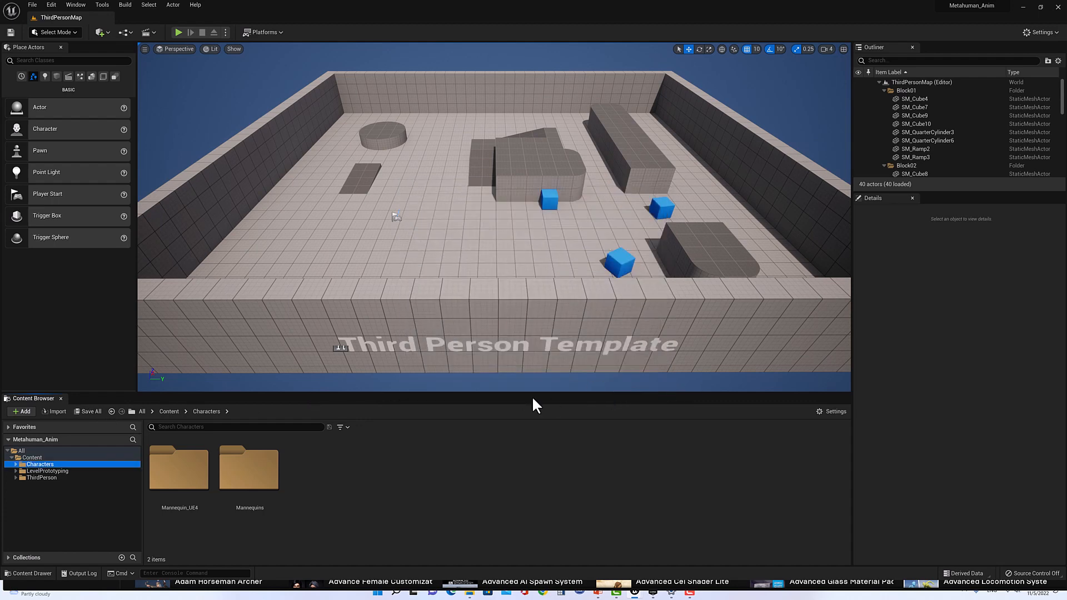
pyautogui.click(15, 32)
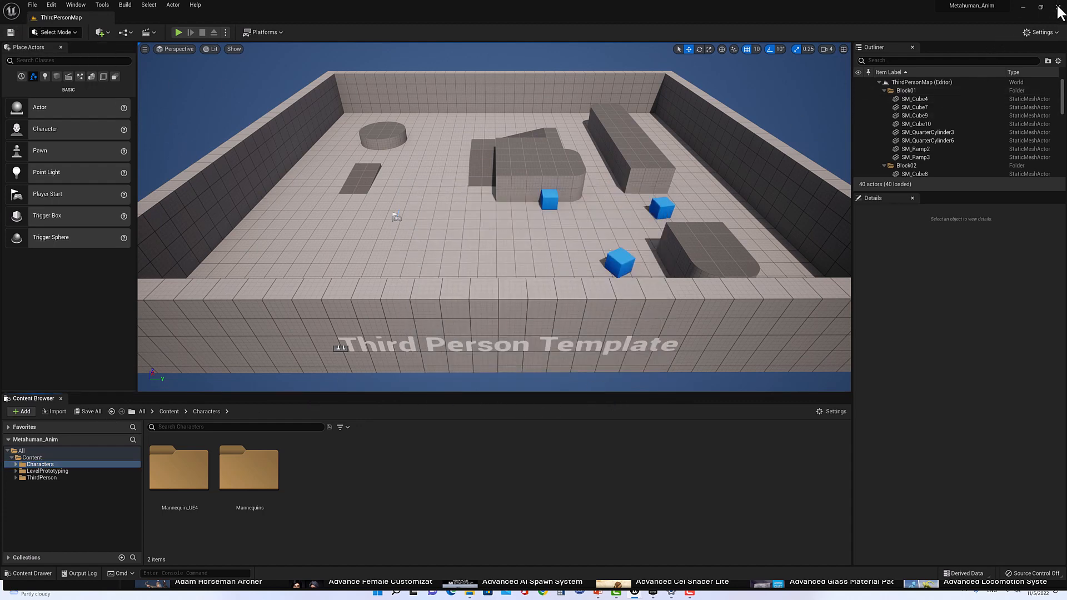
pyautogui.click(555, 387)
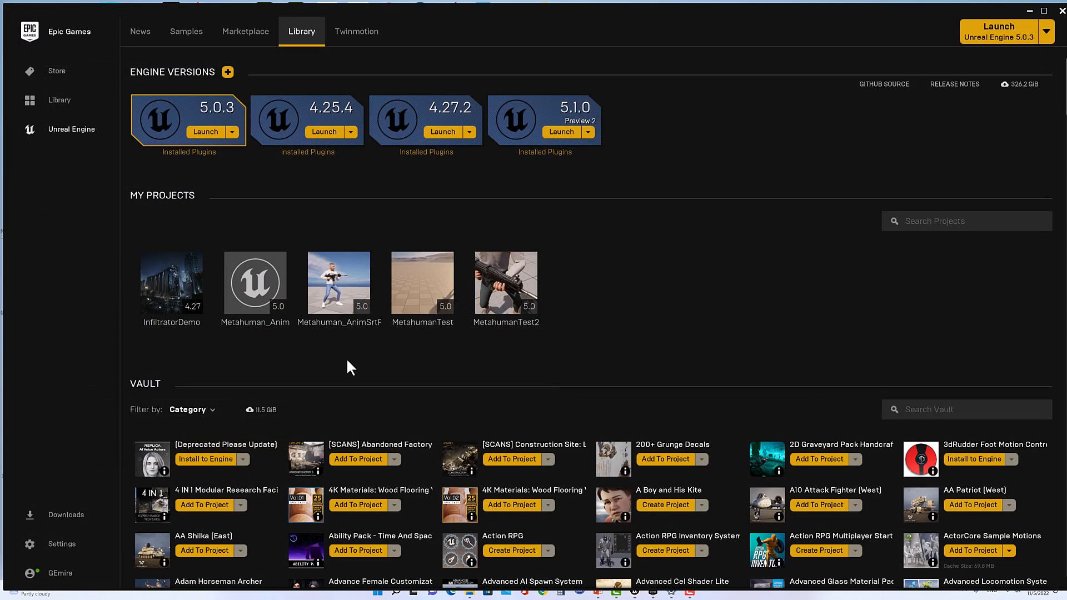
# Show the Metahuman_Anim project in File Explorer and delete the leftover Characters folder from its Content directory
pyautogui.rightClick(268, 285)
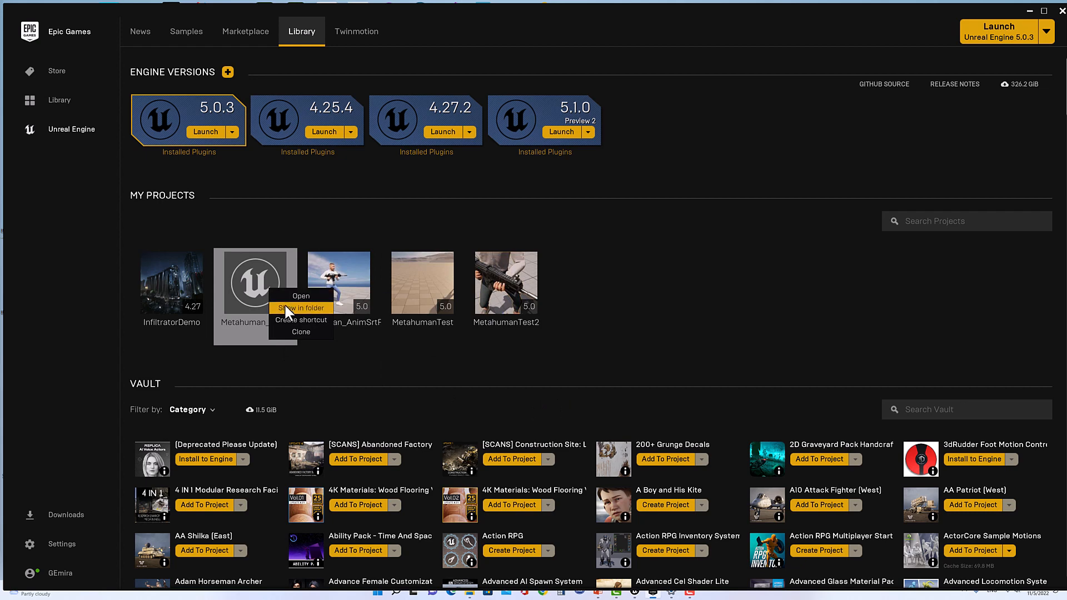
pyautogui.click(286, 308)
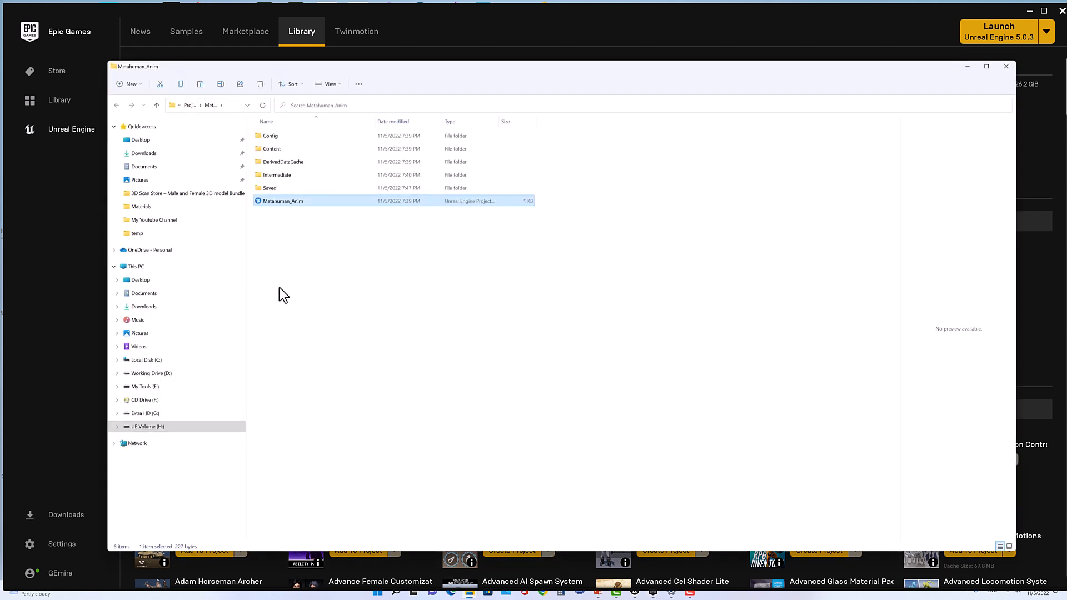
pyautogui.doubleClick(295, 153)
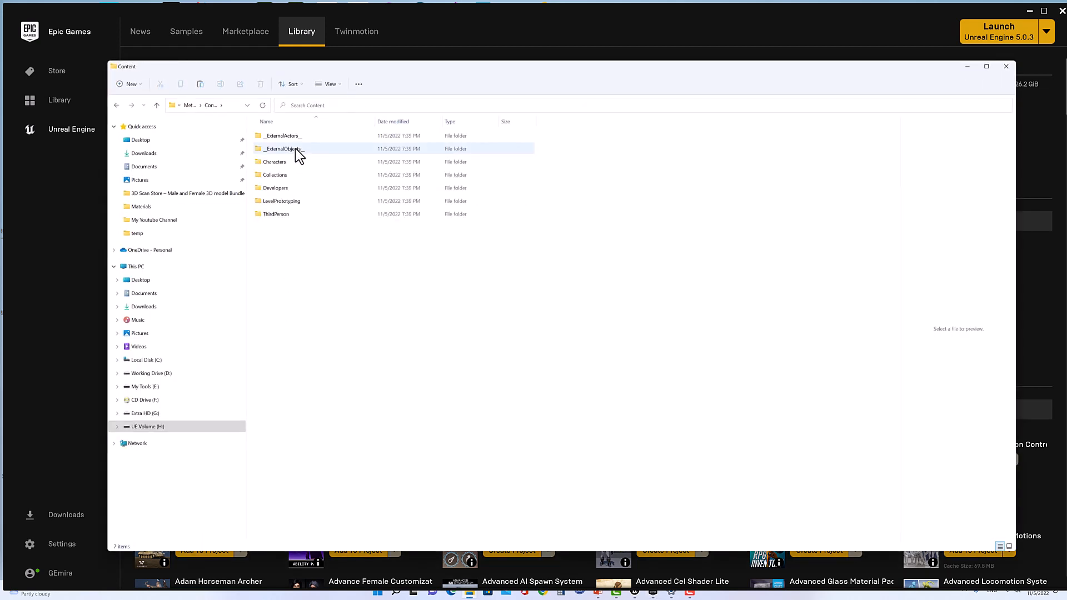
pyautogui.click(292, 161)
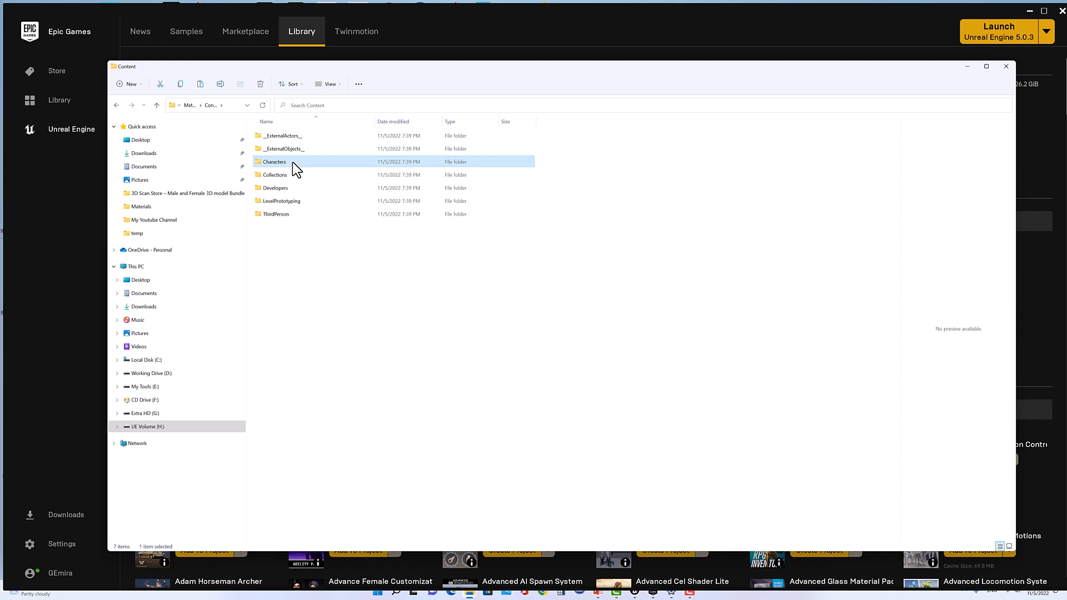
pyautogui.rightClick(292, 162)
pyautogui.click(372, 172)
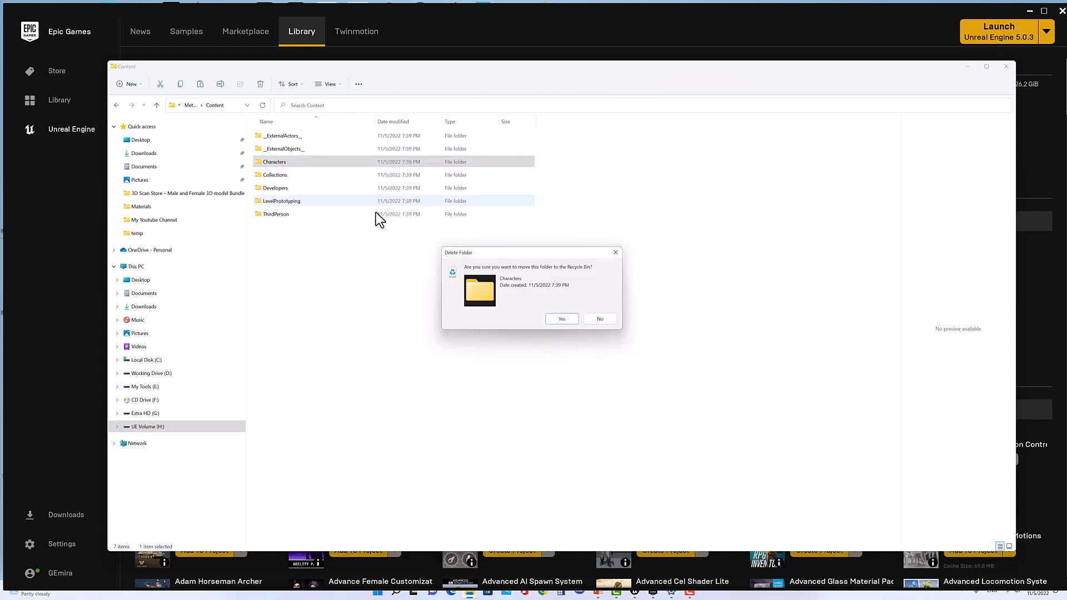
pyautogui.click(563, 318)
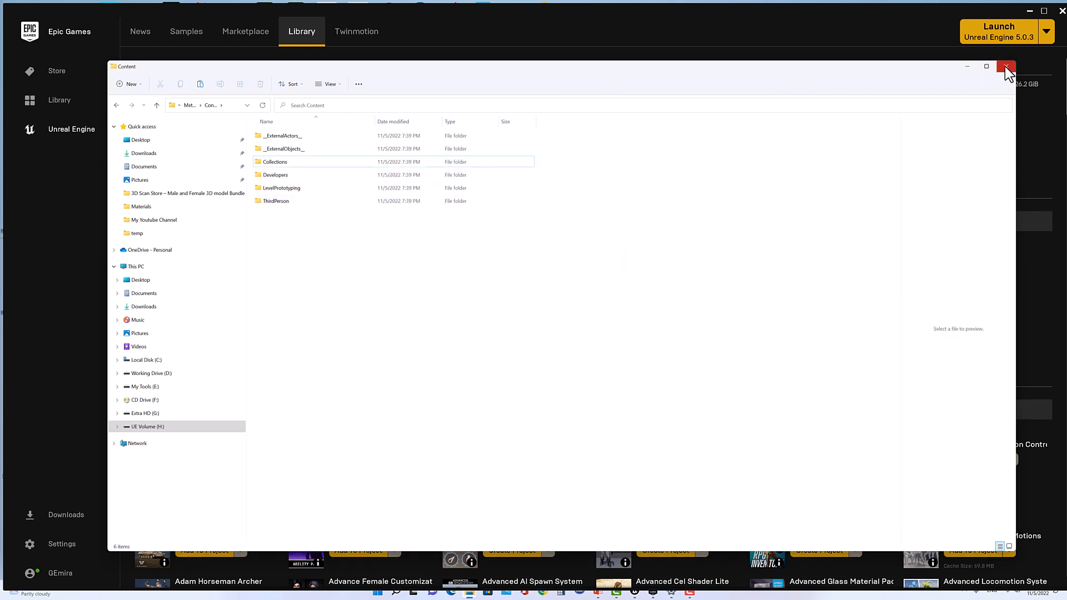
# Close the File Explorer window, reopen the Metahuman_Anim project in Unreal Editor and show the ThirdPerson folder's contents
pyautogui.click(1006, 67)
pyautogui.doubleClick(276, 294)
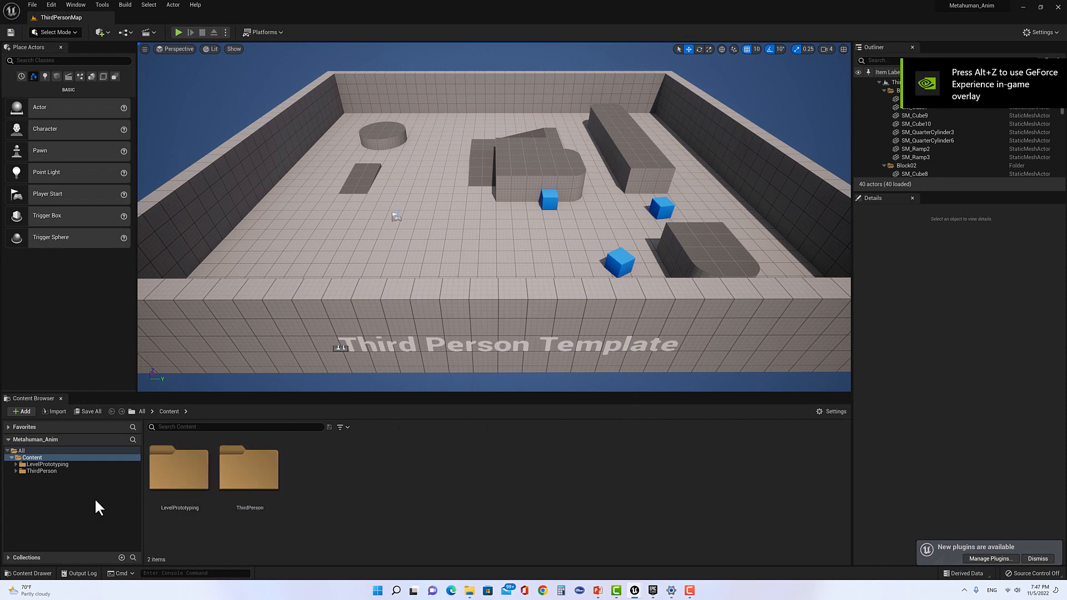
pyautogui.click(45, 471)
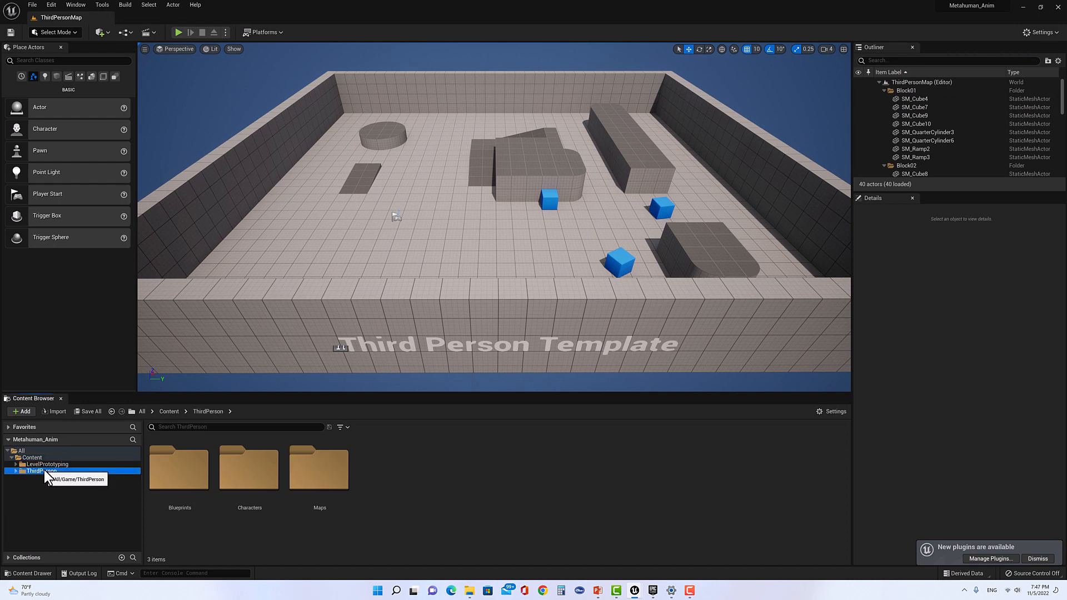
# Set the ThirdPerson folder's color to blue, with a hue of about 212 and a saturation of 1.0
pyautogui.rightClick(44, 471)
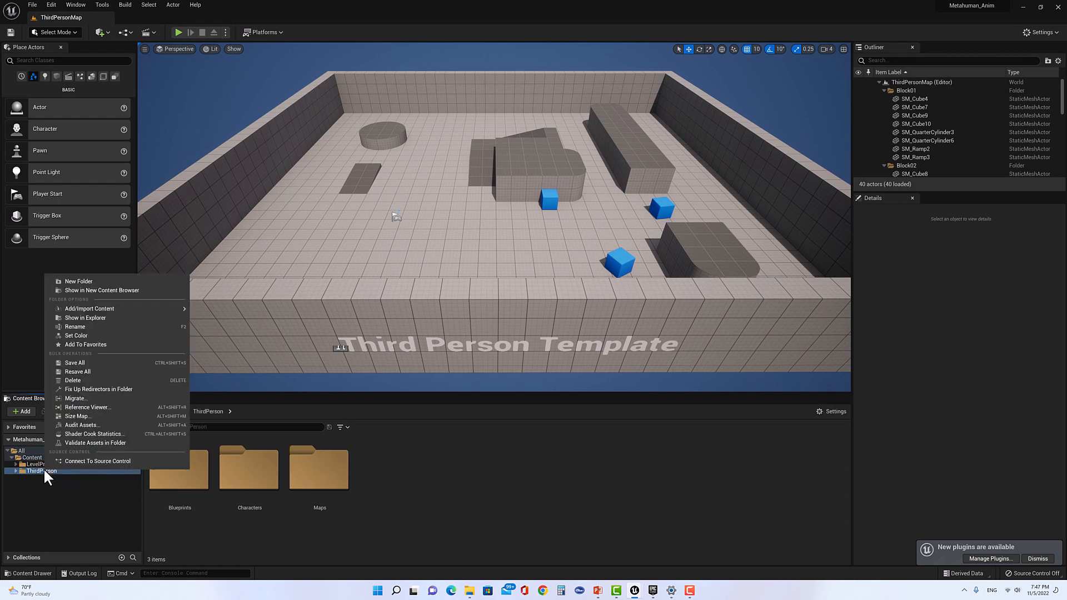
pyautogui.click(126, 335)
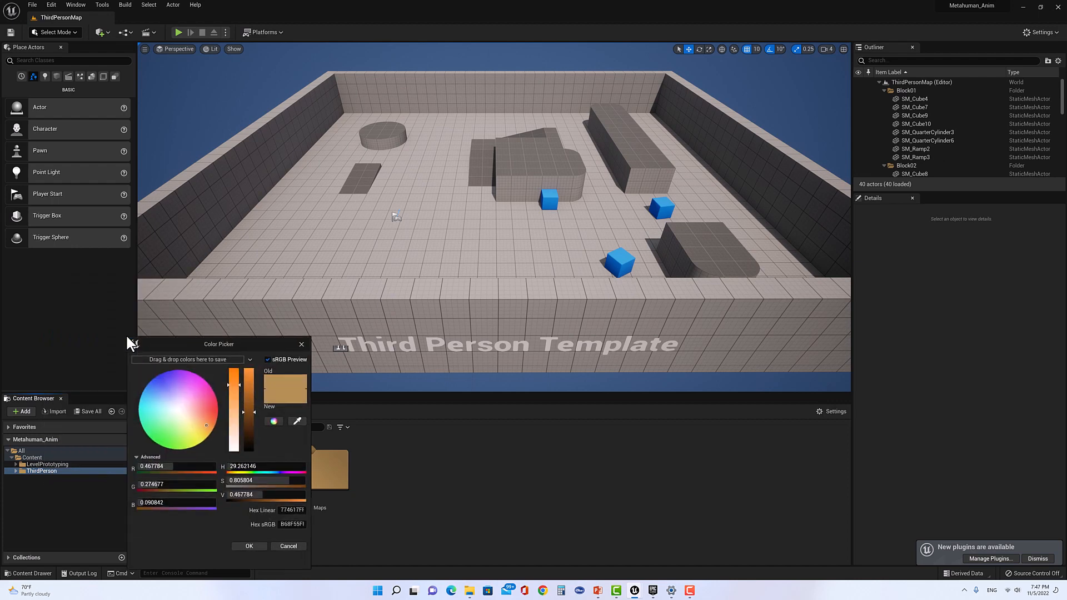
pyautogui.moveTo(165, 381); pyautogui.dragTo(143, 388)
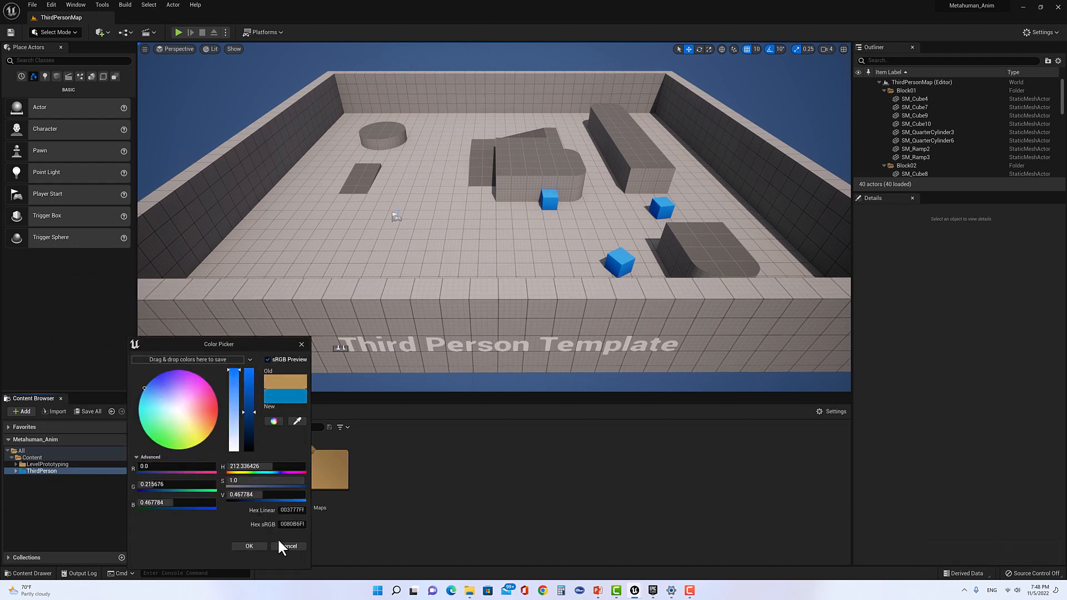
pyautogui.click(251, 545)
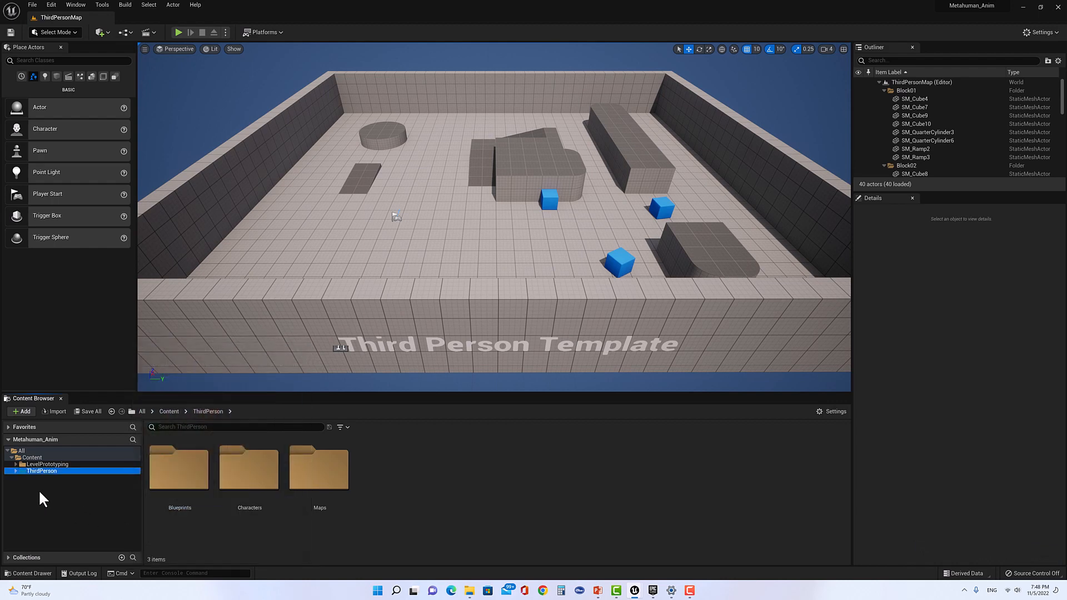
pyautogui.click(15, 471)
pyautogui.click(49, 477)
pyautogui.click(48, 471)
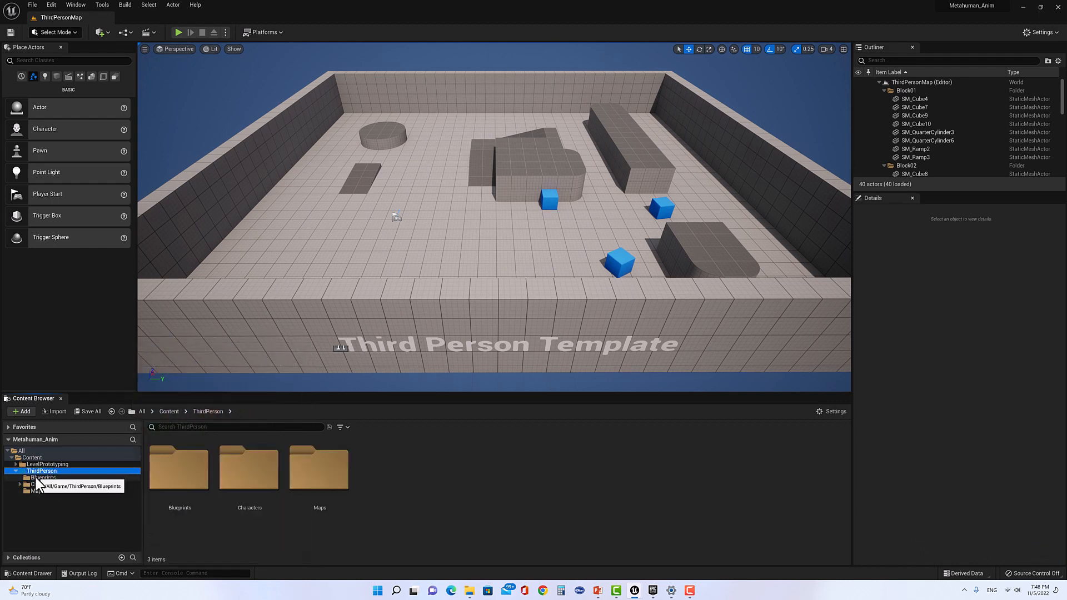
pyautogui.click(15, 470)
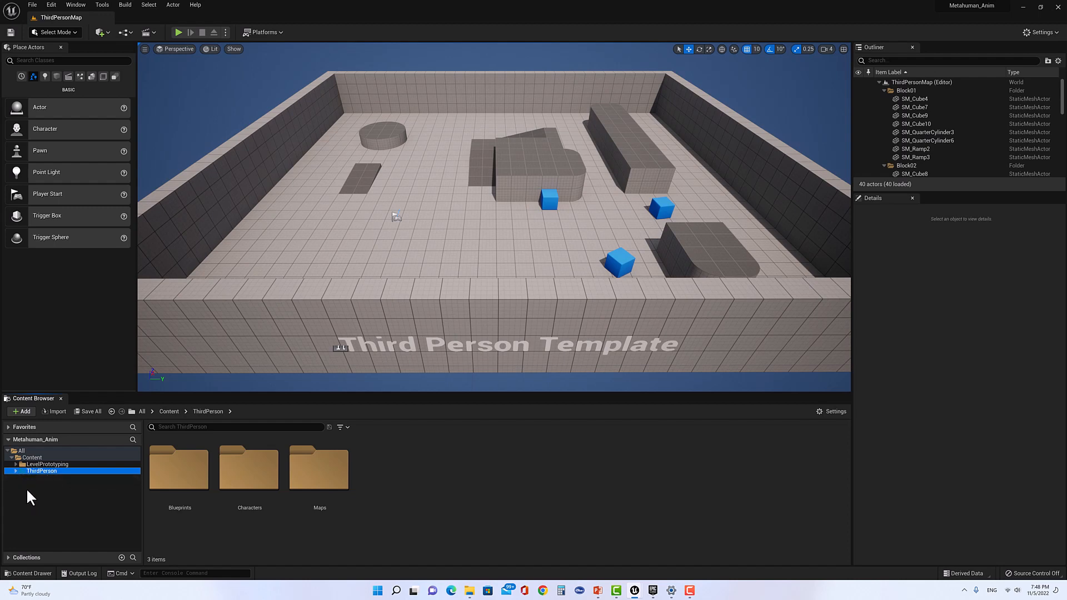
# Apply the existing blue folder color to the ThirdPerson folder and all its subfolders down to Maps, and collapse the tree again
pyautogui.keyDown('shift'); pyautogui.click(16, 471); pyautogui.keyUp('shift')
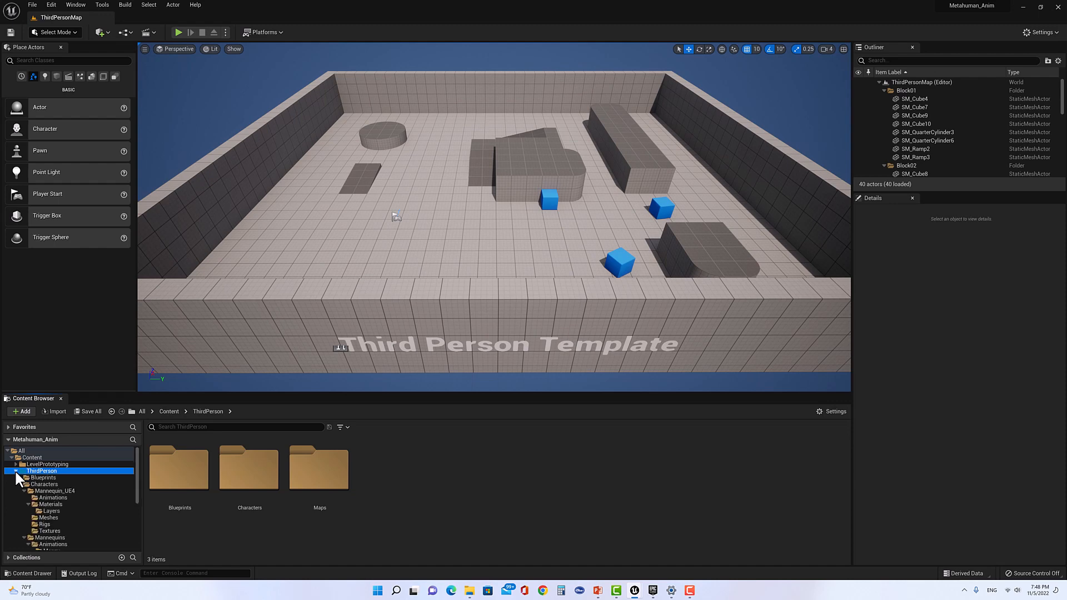
pyautogui.scroll(-3, 34, 492)
pyautogui.scroll(5, 38, 496)
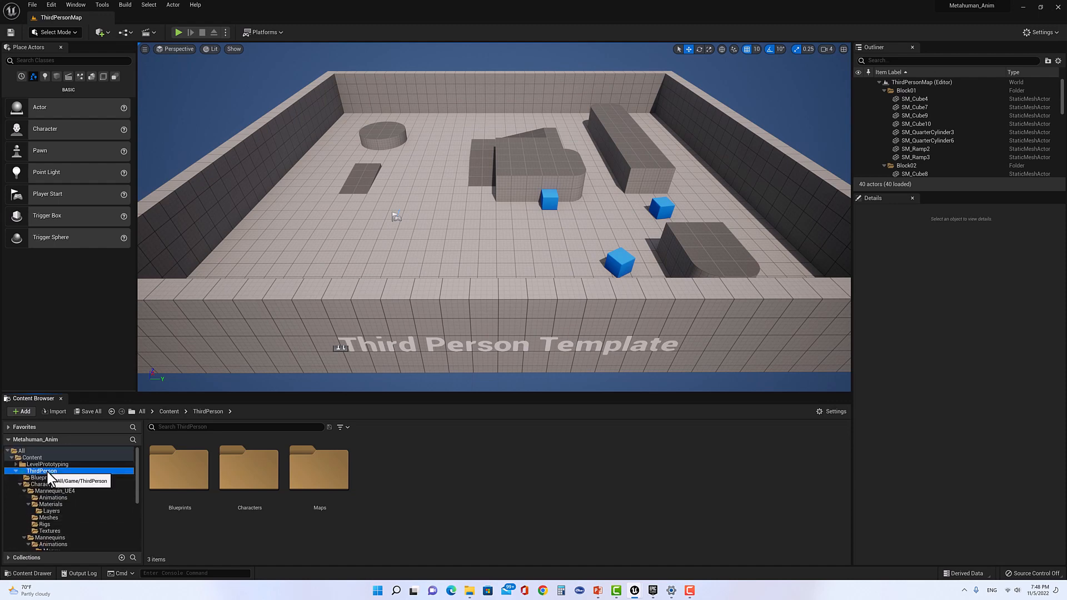
pyautogui.scroll(-5, 59, 504)
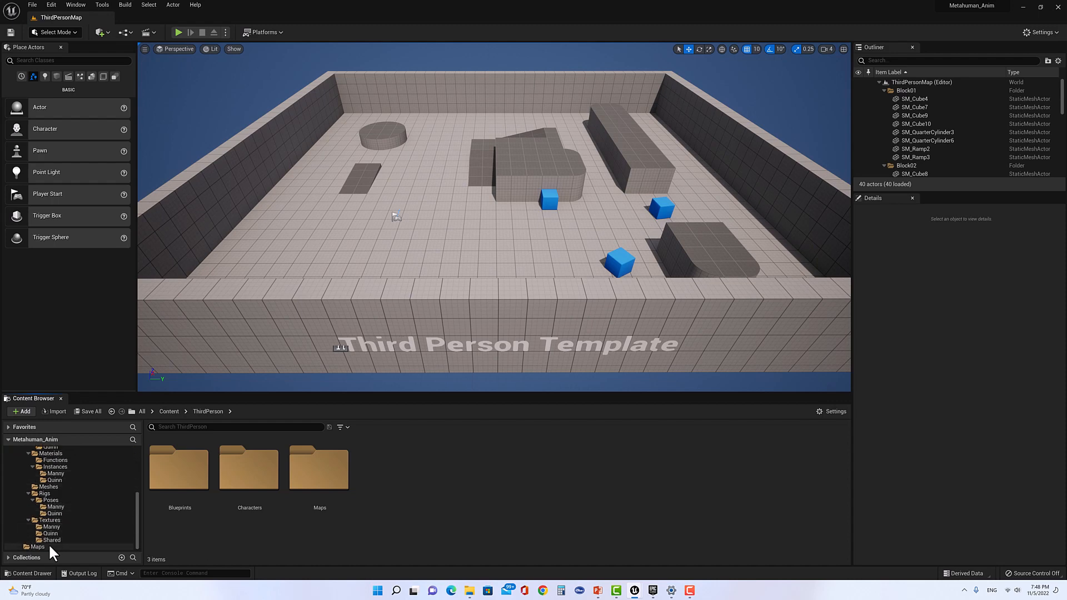
pyautogui.keyDown('shift'); pyautogui.click(49, 545); pyautogui.keyUp('shift')
pyautogui.rightClick(53, 504)
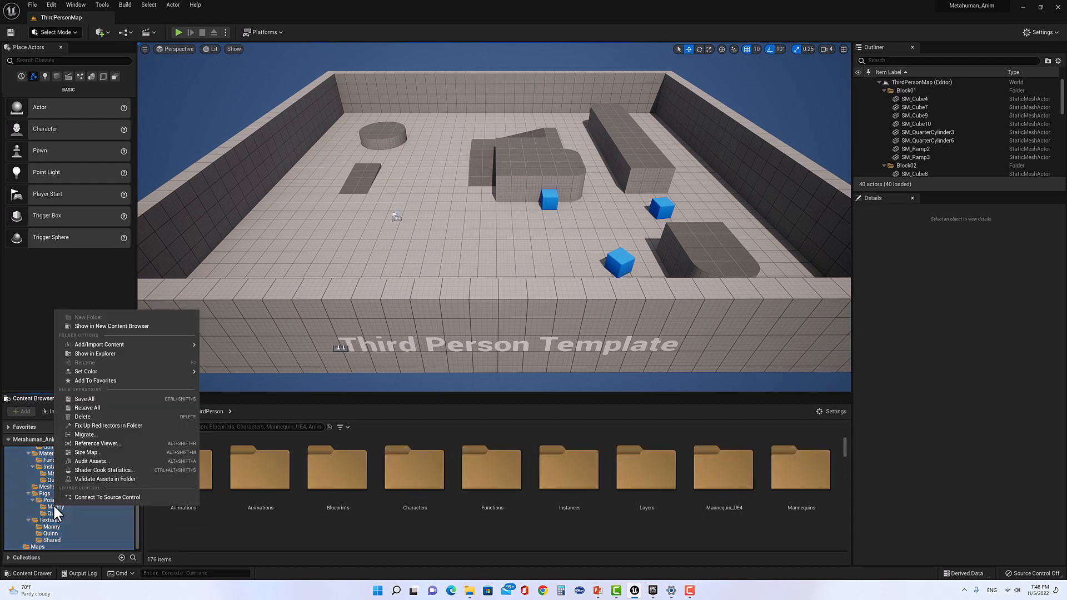
pyautogui.moveTo(135, 367)
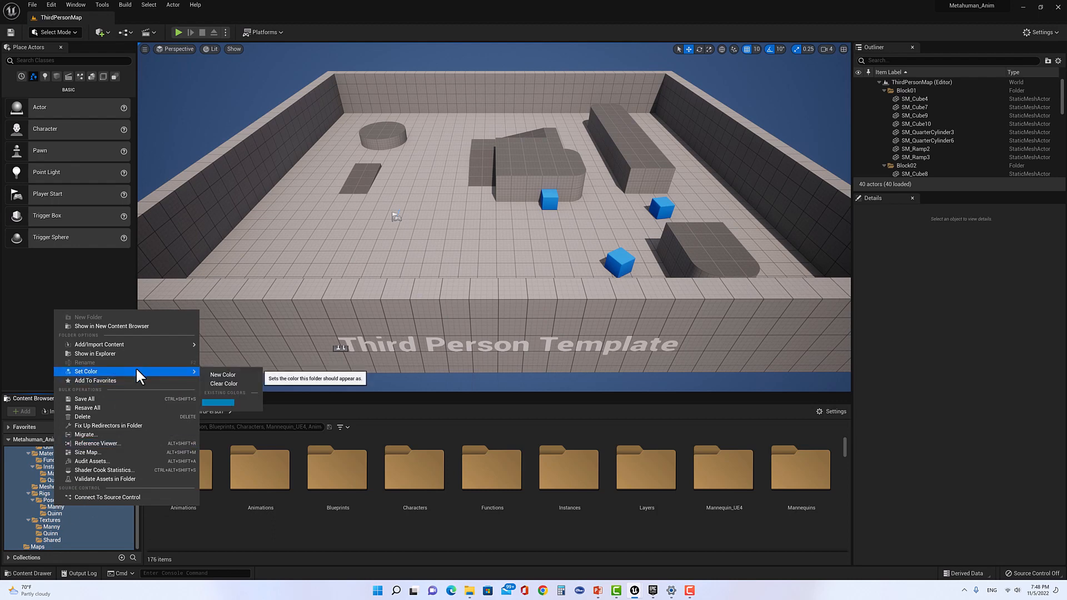
pyautogui.click(222, 402)
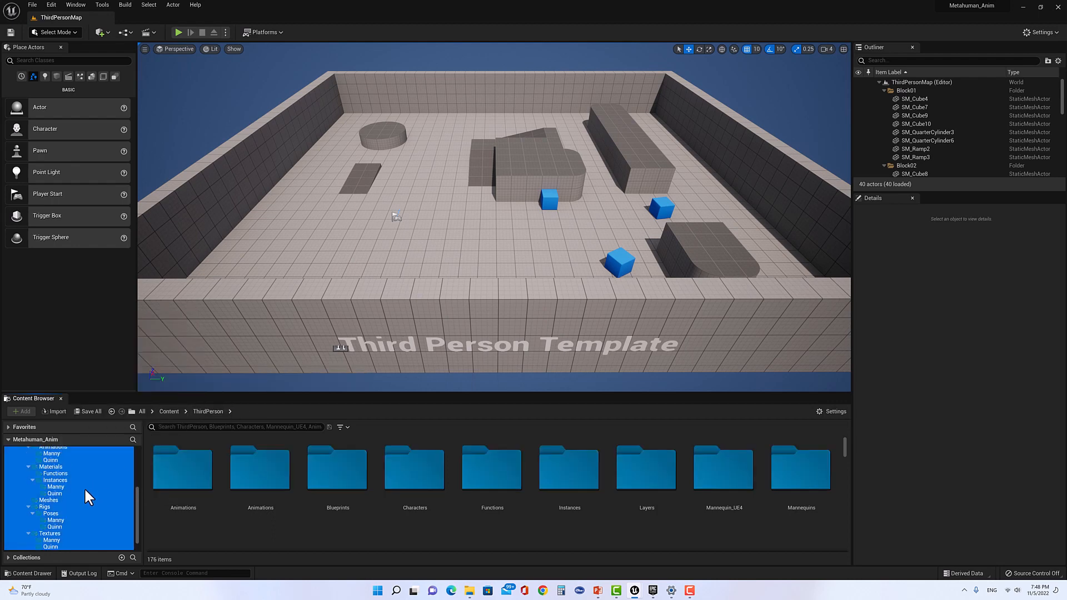
pyautogui.scroll(5, 72, 492)
pyautogui.click(16, 472)
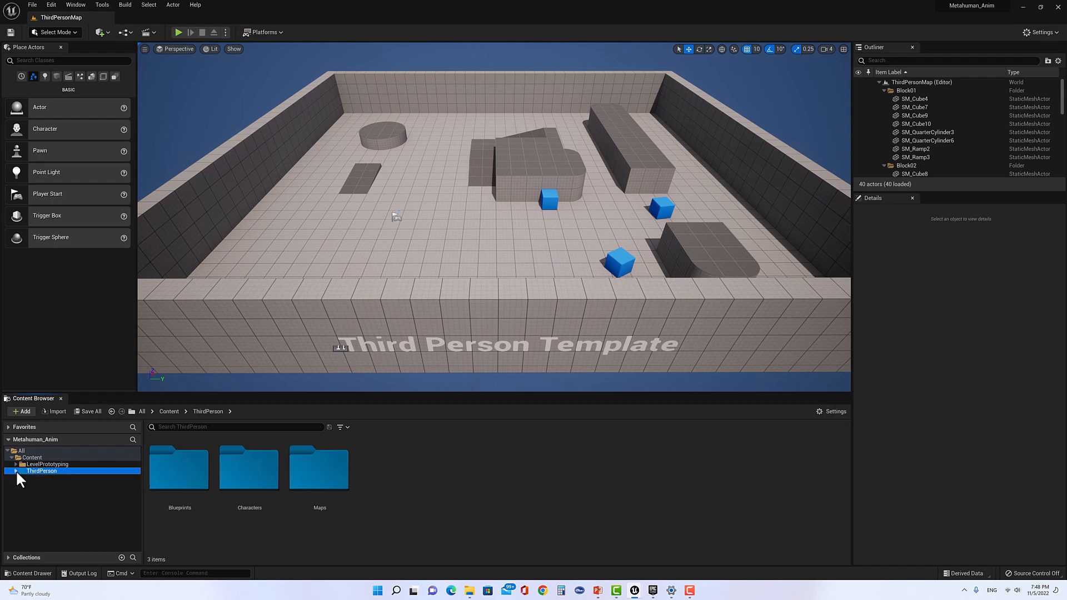
# Color the LevelPrototyping folder and its Materials, Meshes and Textures subfolders red, with a hue of about 359 and a saturation of about 0.98
pyautogui.click(67, 464)
pyautogui.rightClick(66, 463)
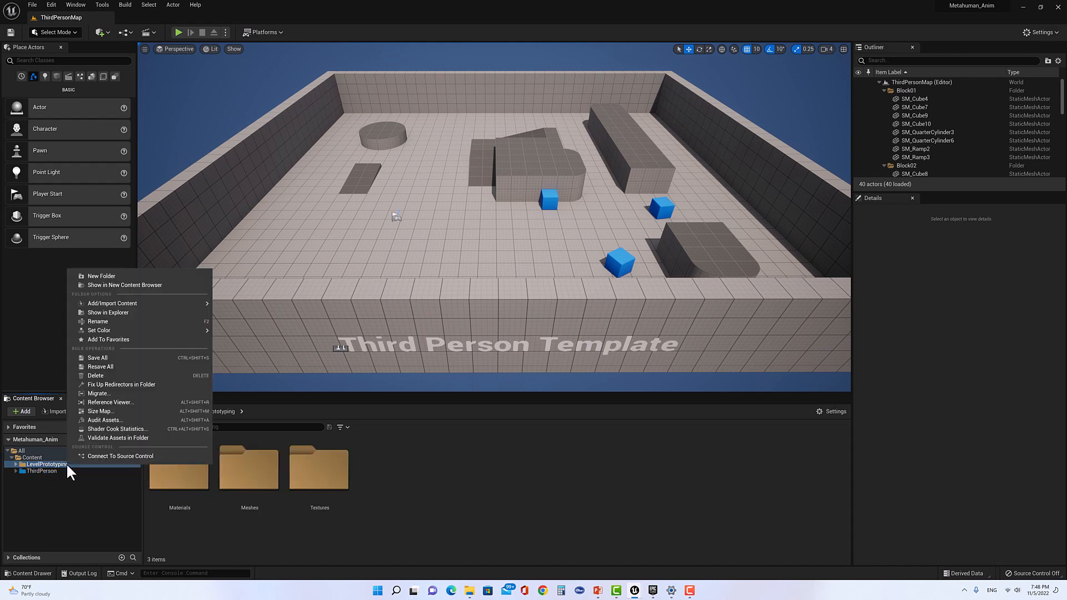
pyautogui.click(15, 465)
pyautogui.click(15, 464)
pyautogui.click(15, 464)
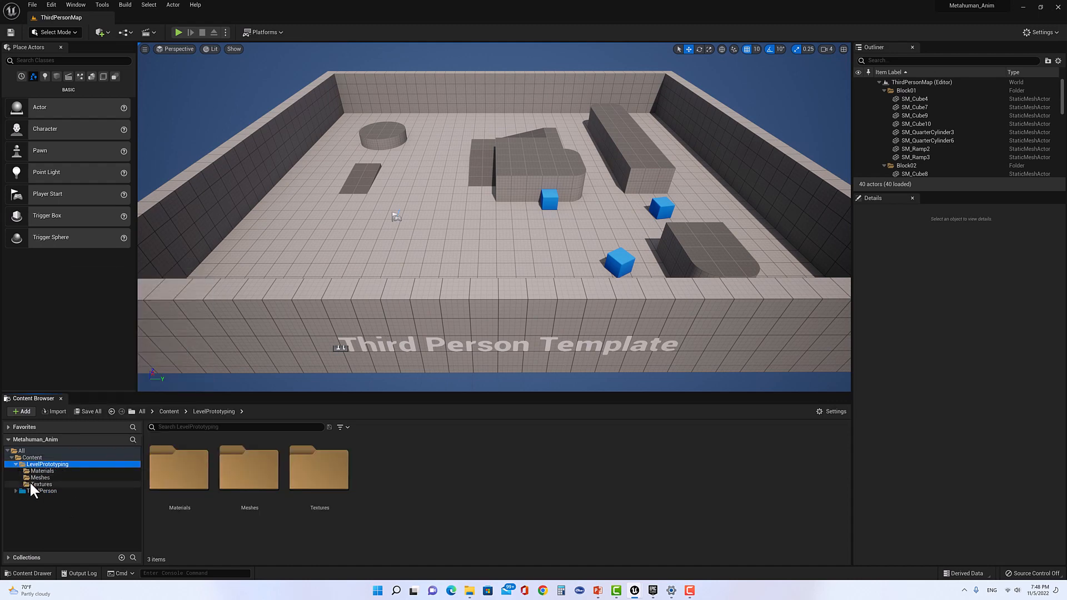
pyautogui.keyDown('shift'); pyautogui.click(36, 483); pyautogui.keyUp('shift')
pyautogui.rightClick(36, 482)
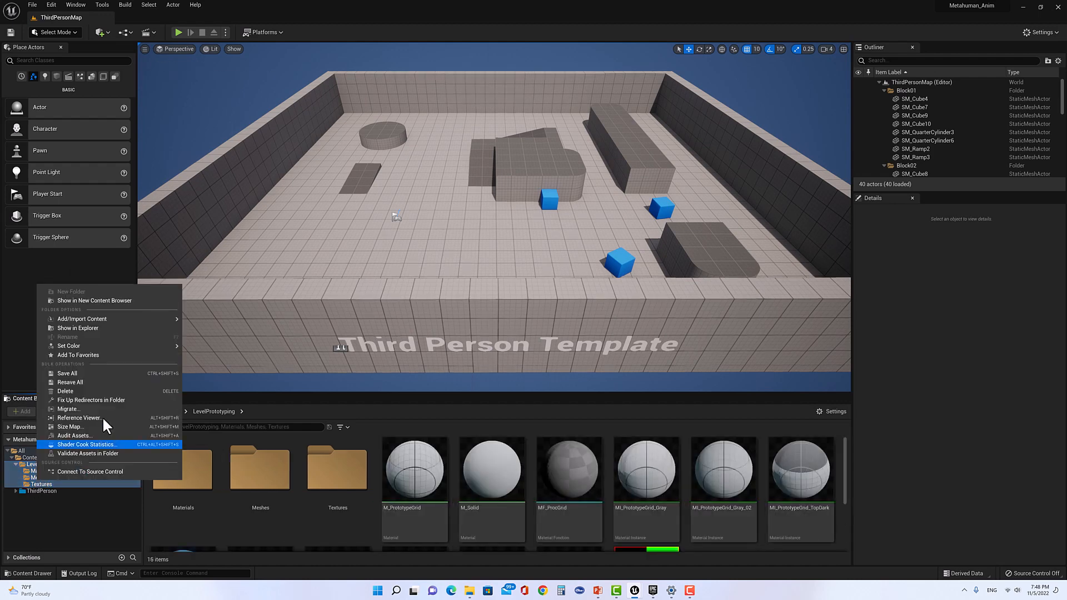
pyautogui.moveTo(130, 347)
pyautogui.click(192, 349)
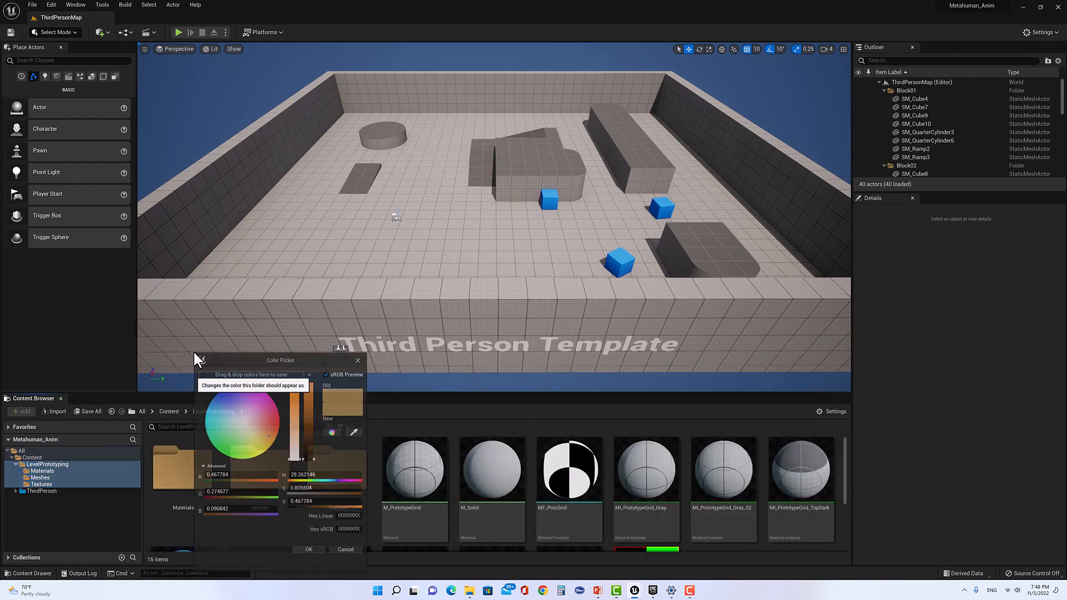
pyautogui.click(284, 423)
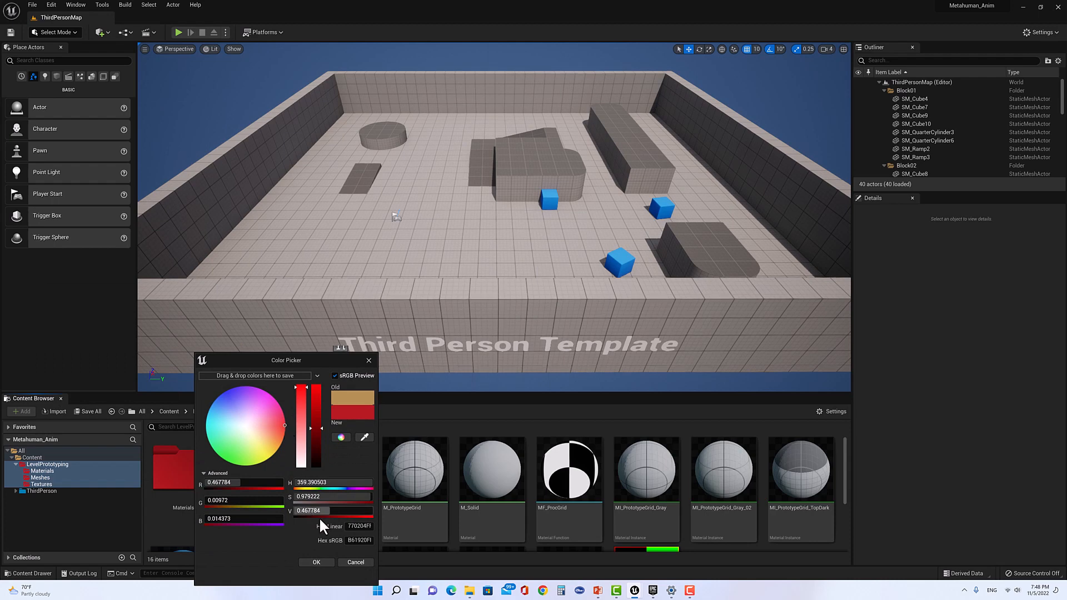
pyautogui.click(328, 559)
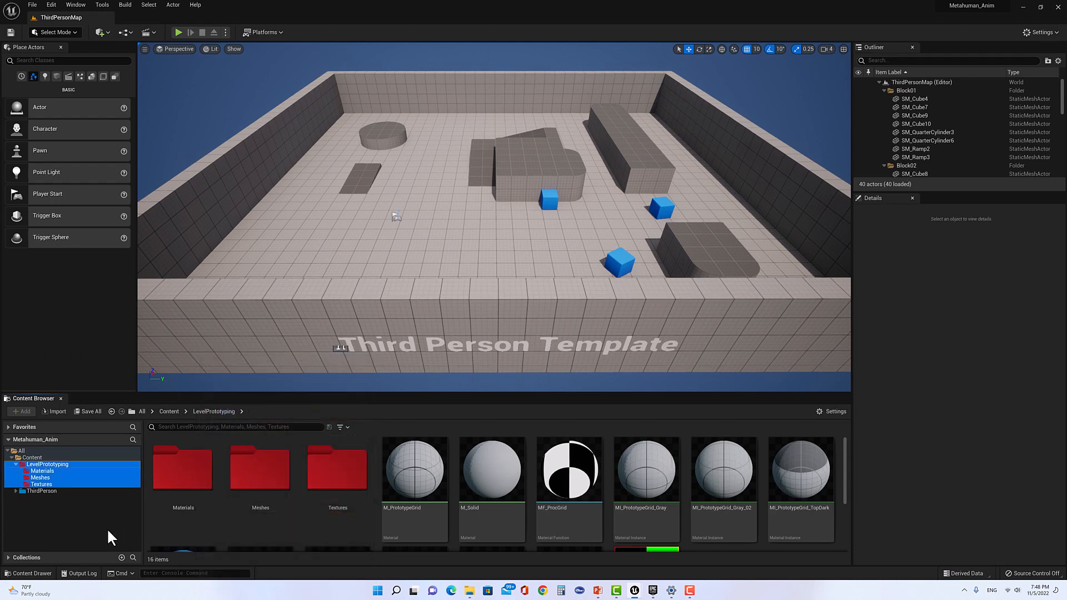
# Collapse the LevelPrototyping folder in the content tree and save all modified content
pyautogui.click(15, 464)
pyautogui.click(89, 411)
pyautogui.click(95, 492)
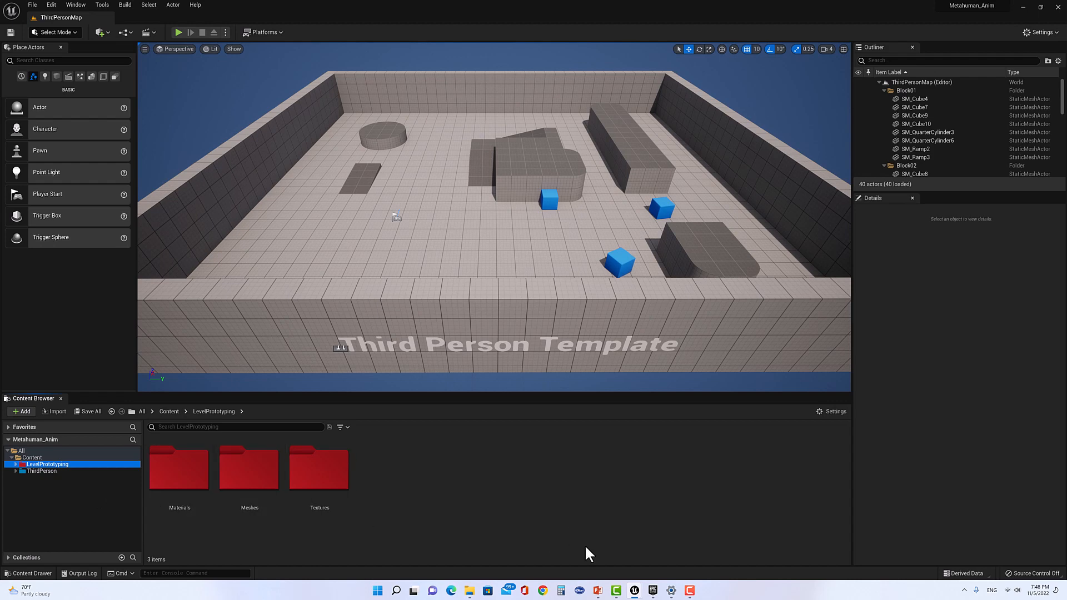
# Switch to the Epic Games Launcher, search the library vault for "animation" and open the Animation Starter Pack page
pyautogui.click(652, 590)
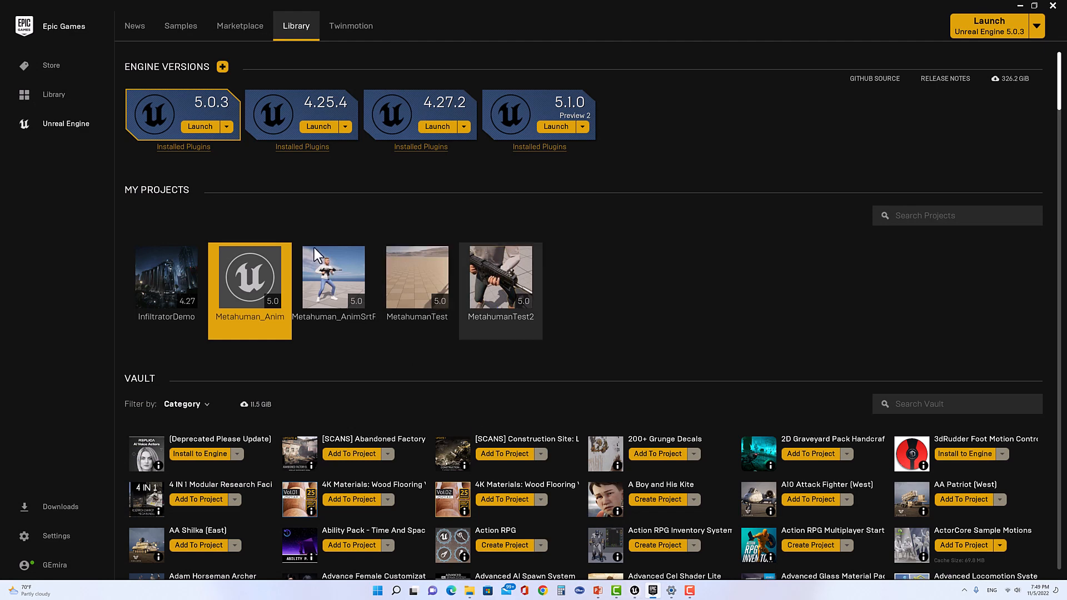
pyautogui.click(919, 404)
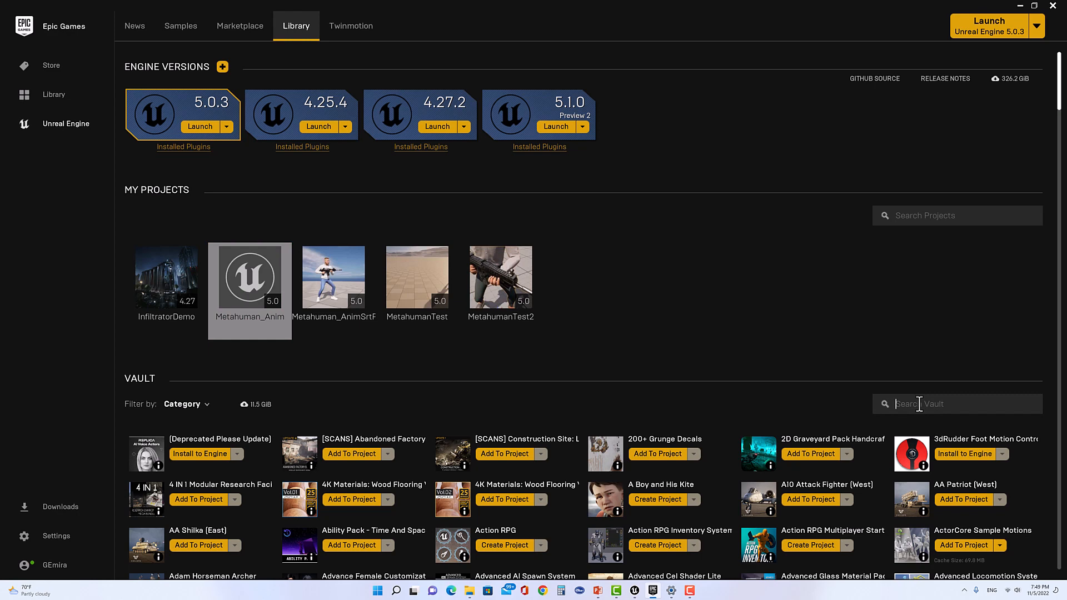
pyautogui.write('anim')
pyautogui.write('ation')
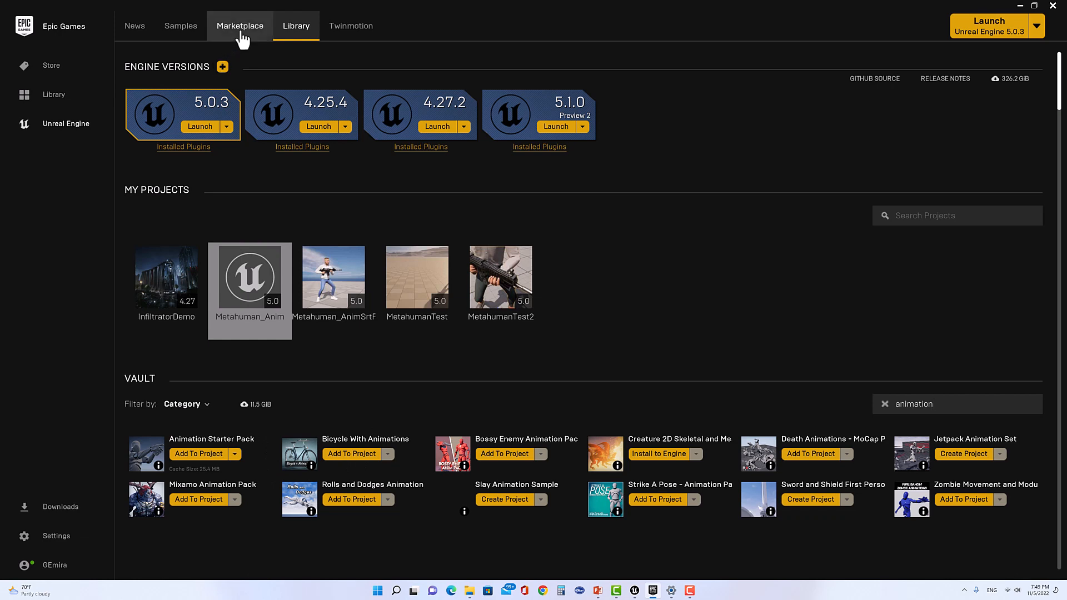
pyautogui.click(232, 439)
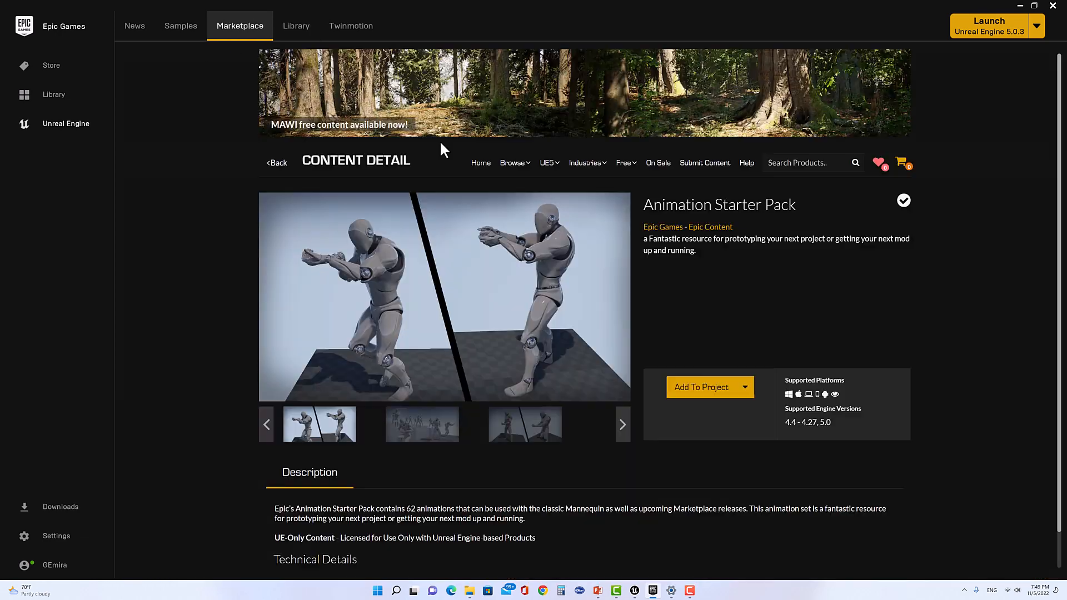
# Add the Animation Starter Pack to the Metahuman_Anim project
pyautogui.moveTo(631, 163)
pyautogui.click(697, 399)
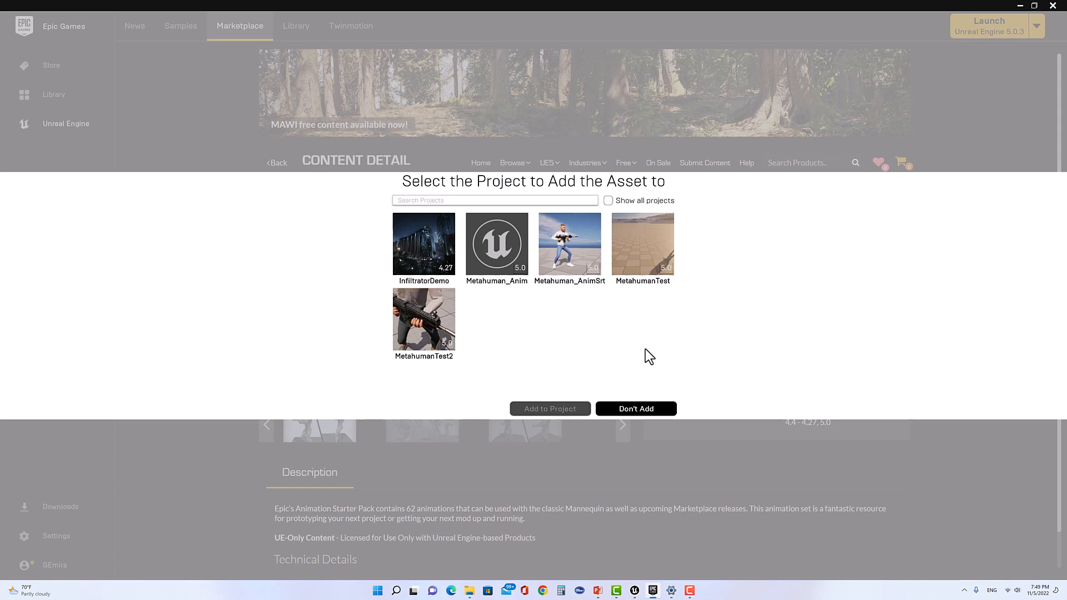
pyautogui.click(494, 261)
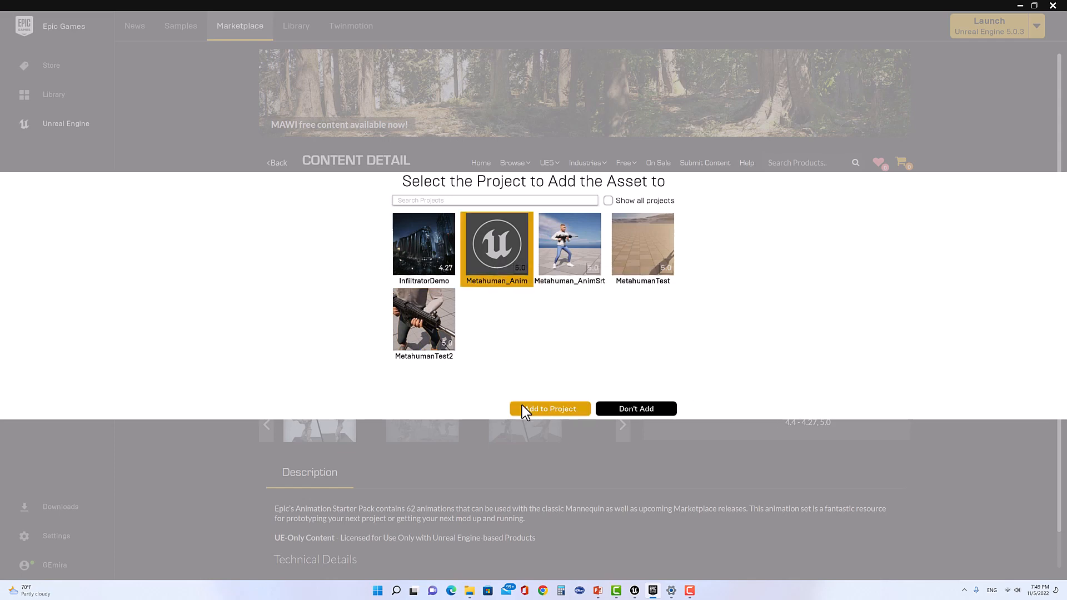
pyautogui.click(557, 409)
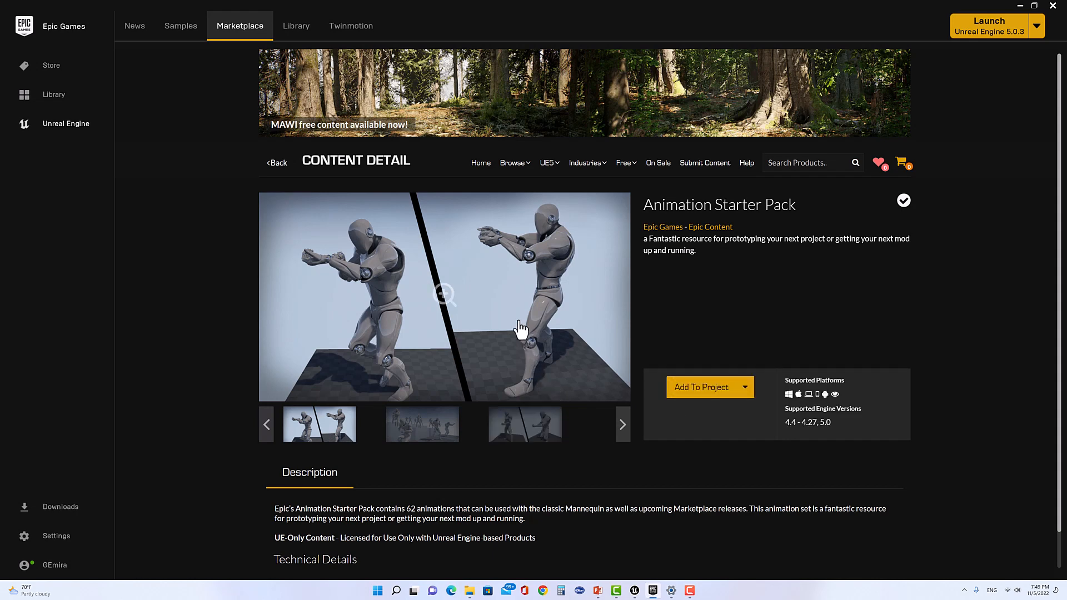
# Switch to Unreal Editor and color the AnimStarterPack folder and all its subfolders green, with a hue of about 134 and a saturation of about 0.93
pyautogui.hotkey('alt', 'Tab')
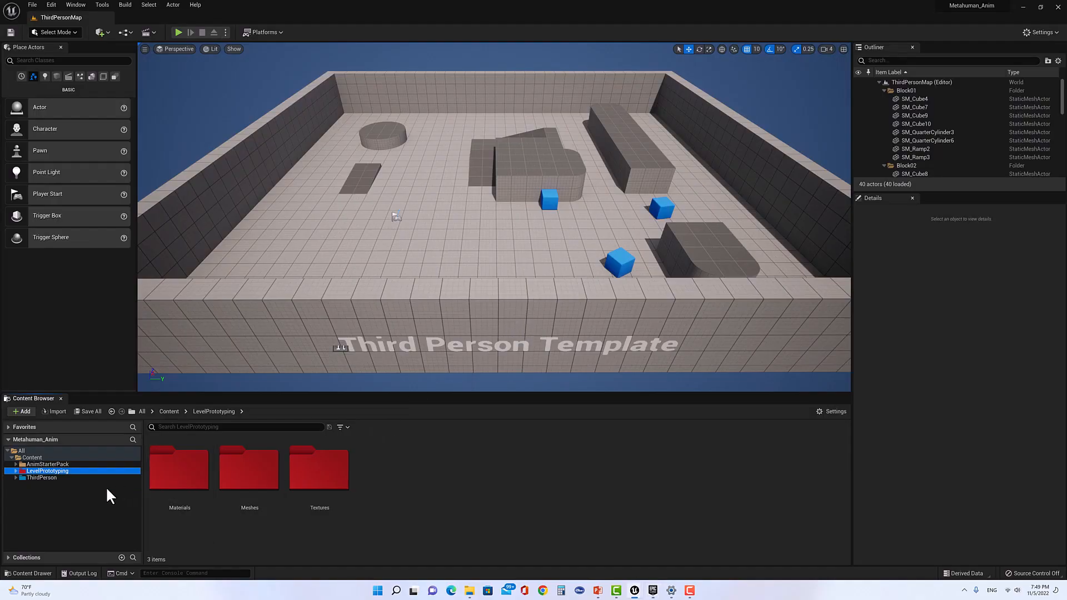
pyautogui.click(61, 465)
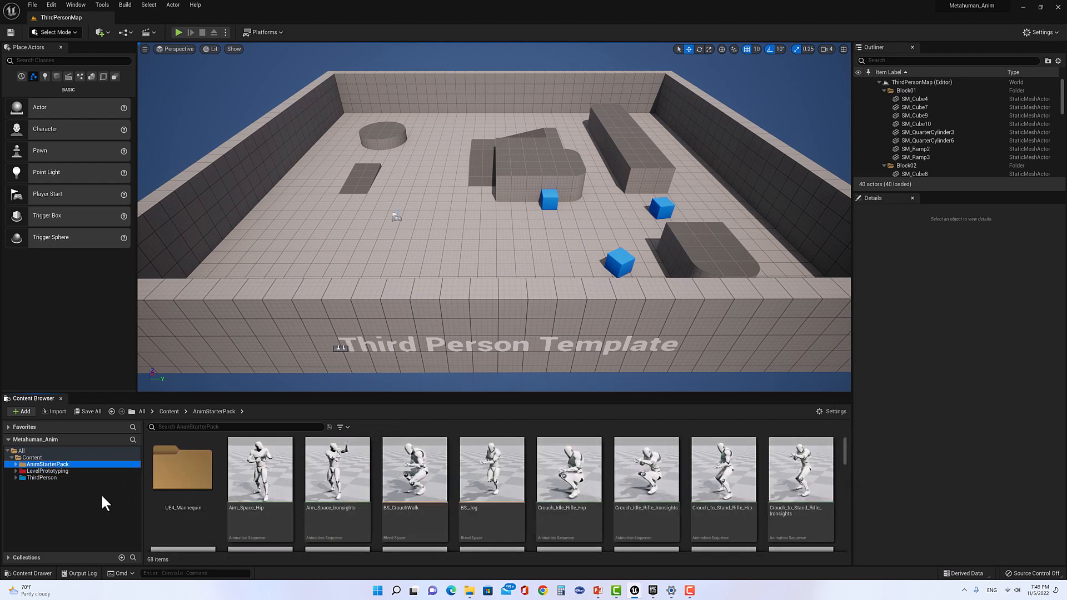
pyautogui.keyDown('shift'); pyautogui.click(15, 464); pyautogui.keyUp('shift')
pyautogui.keyDown('shift'); pyautogui.click(45, 497); pyautogui.keyUp('shift')
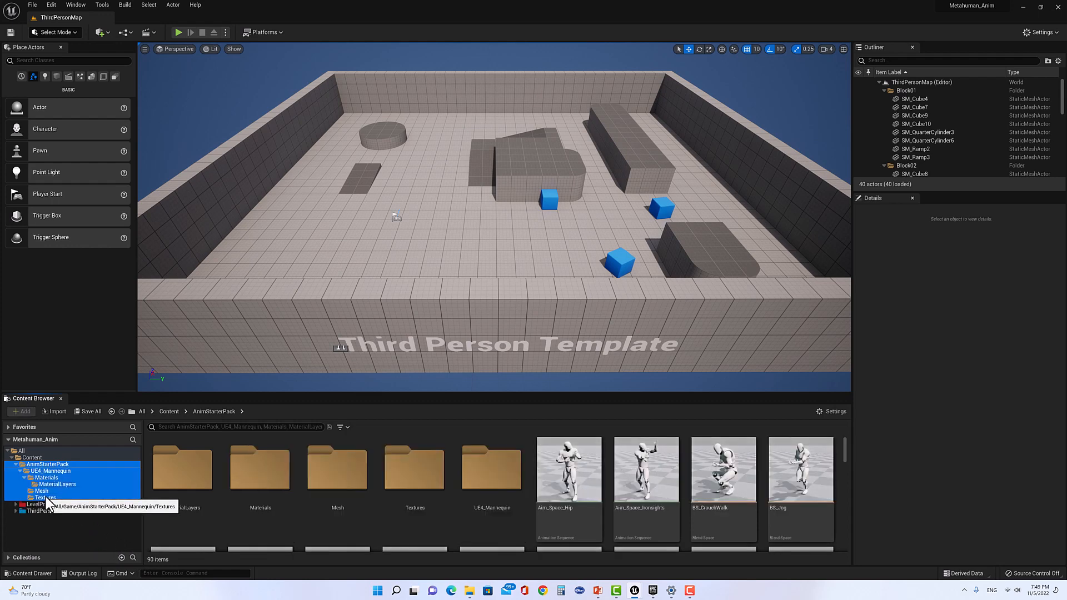
pyautogui.rightClick(48, 490)
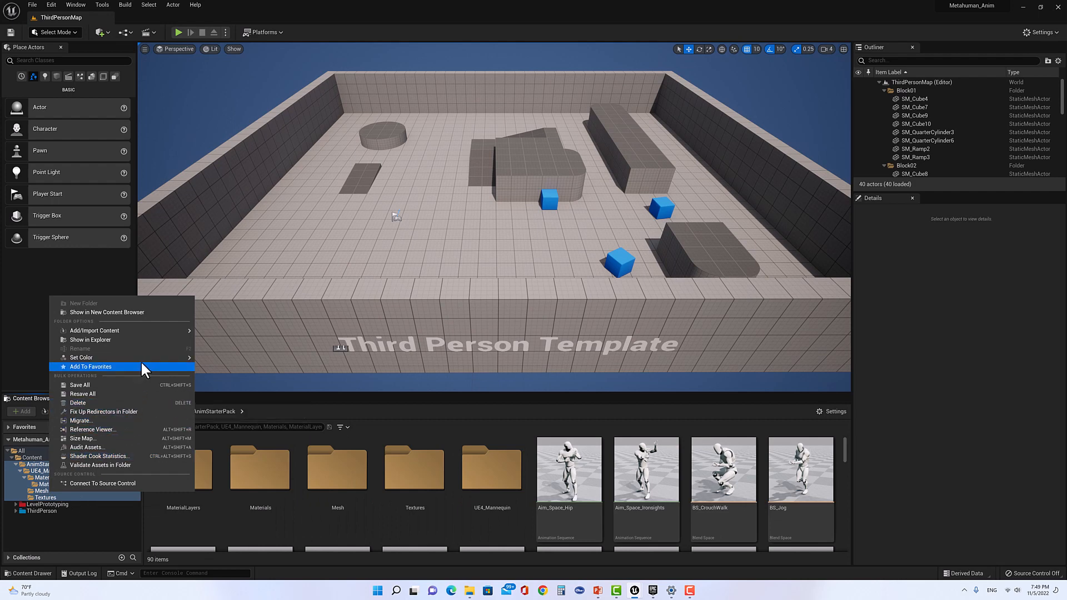
pyautogui.moveTo(142, 359)
pyautogui.click(223, 361)
pyautogui.moveTo(254, 455); pyautogui.dragTo(248, 456)
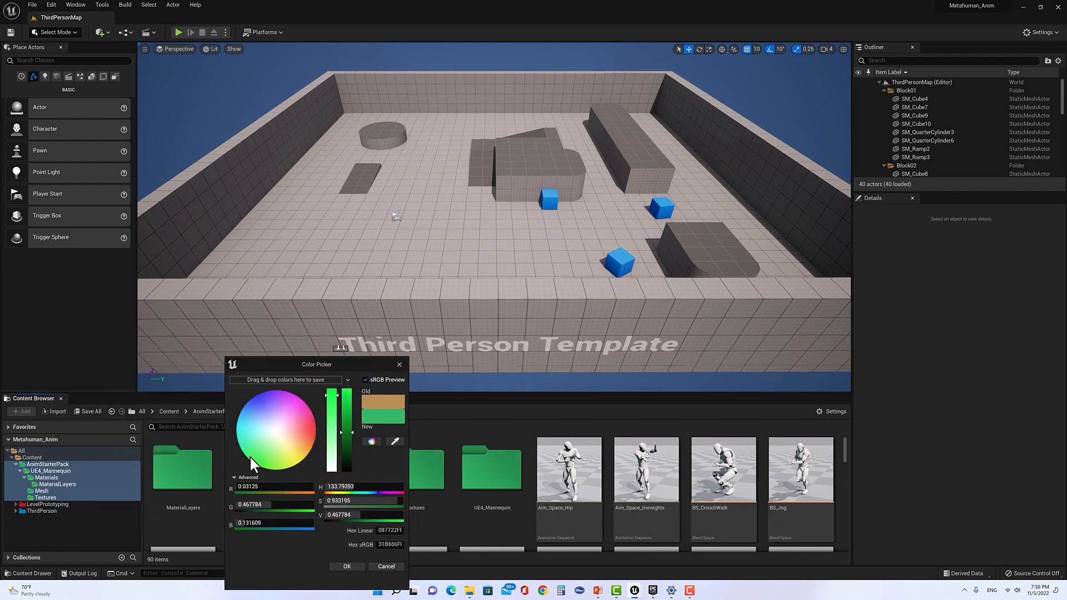
pyautogui.click(342, 564)
pyautogui.click(15, 463)
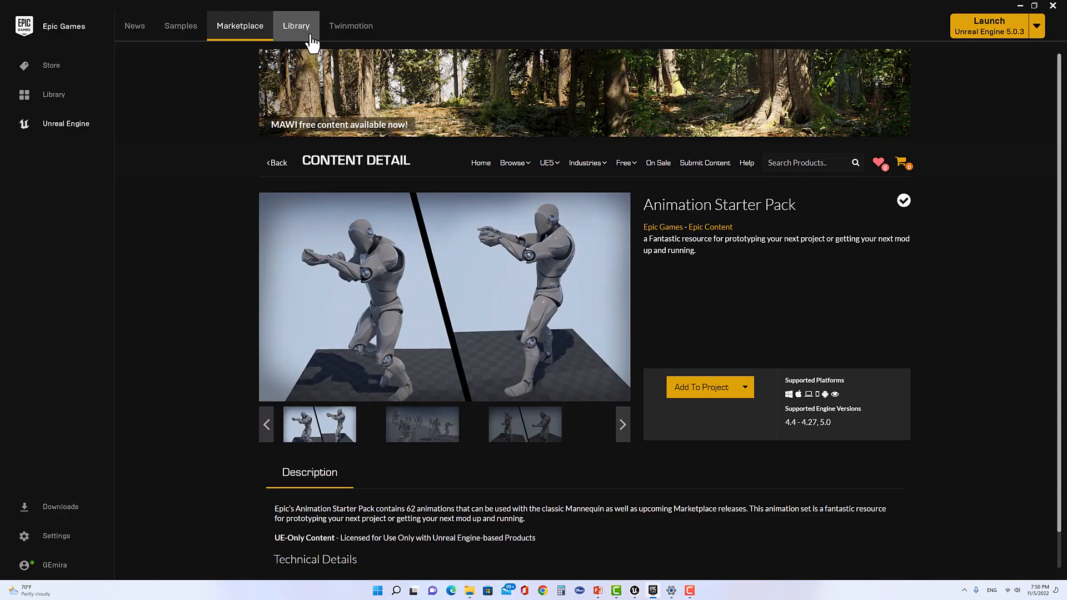
# In the Epic Games Launcher, search the library vault for "weapon" and open the Military Weapons Dark page
pyautogui.click(297, 25)
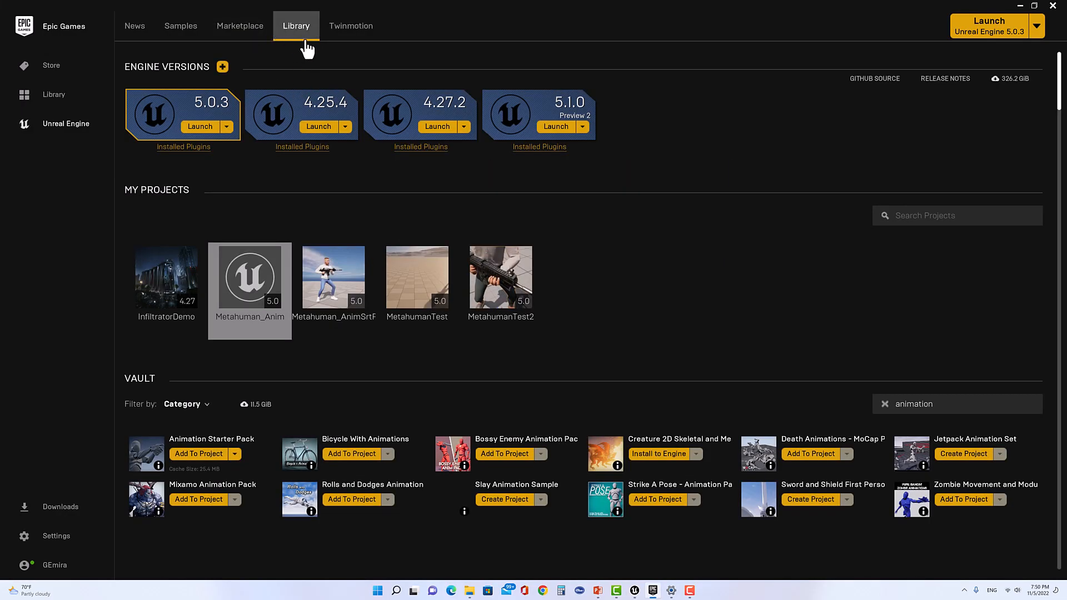
pyautogui.doubleClick(928, 410)
pyautogui.write('weapon')
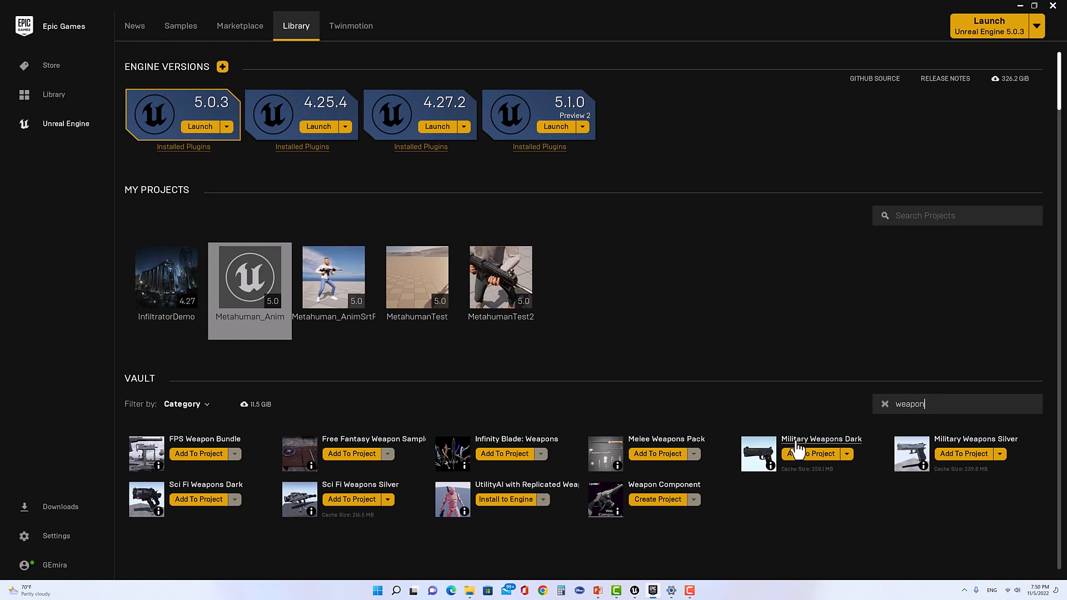
pyautogui.click(832, 440)
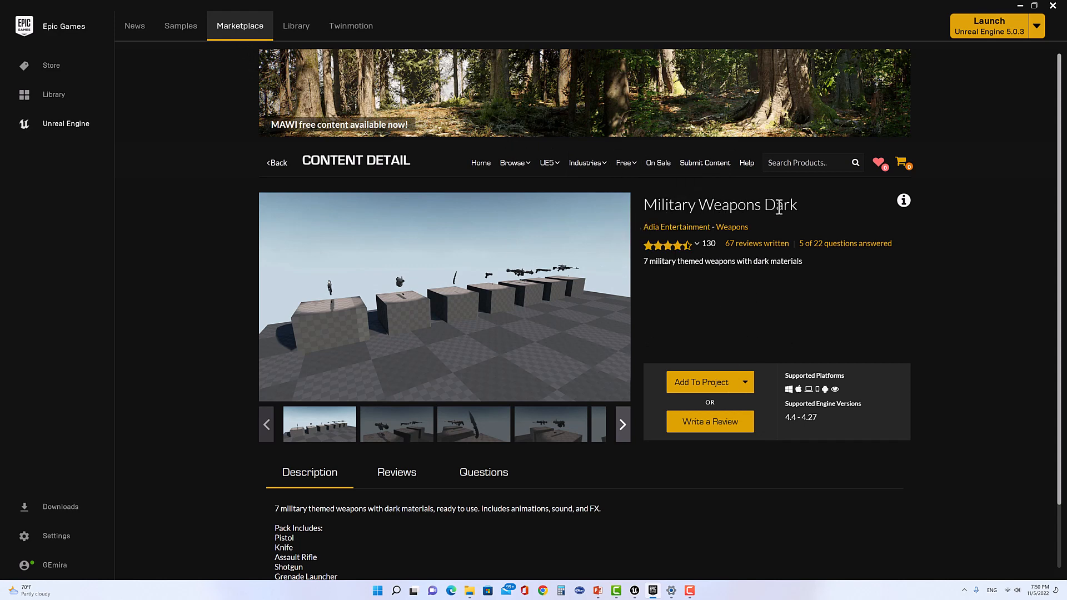
# Add Military Weapons Dark to the Metahuman_Anim project, showing all projects and choosing asset version 4.27
pyautogui.click(710, 383)
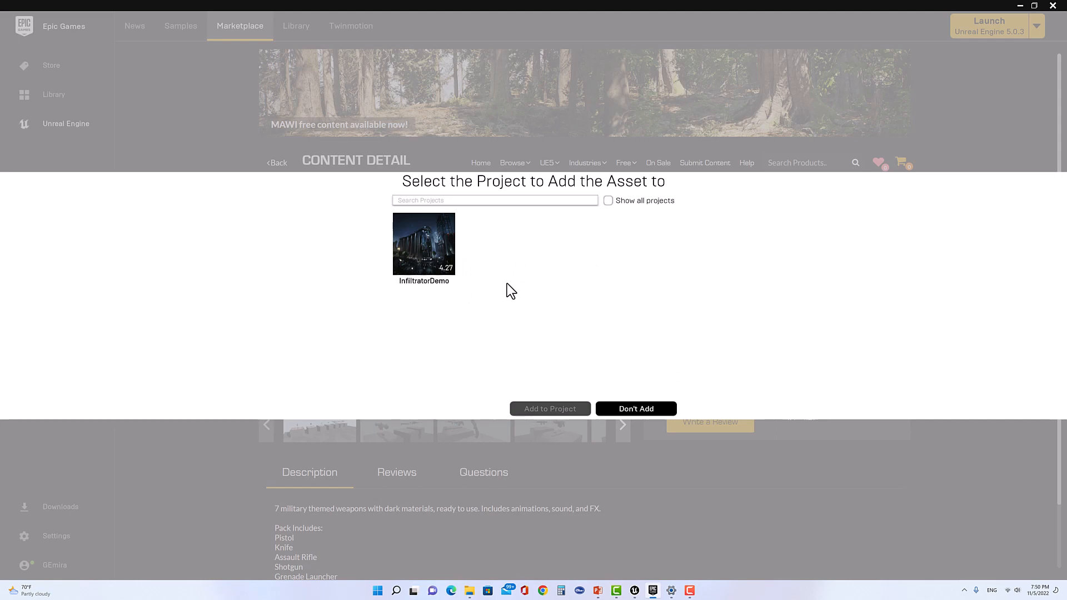
pyautogui.click(608, 201)
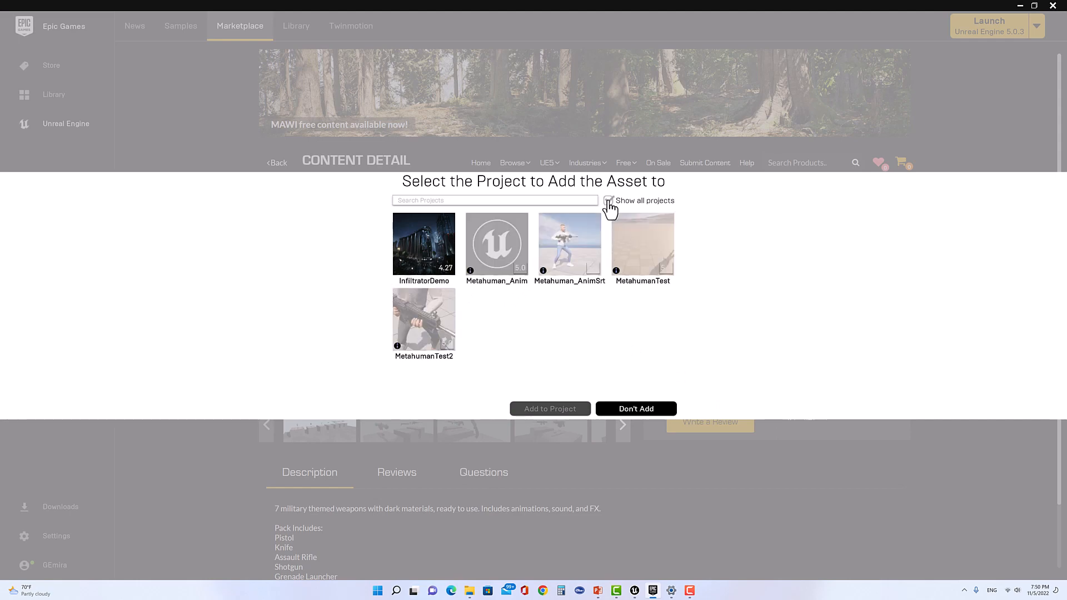
pyautogui.click(498, 253)
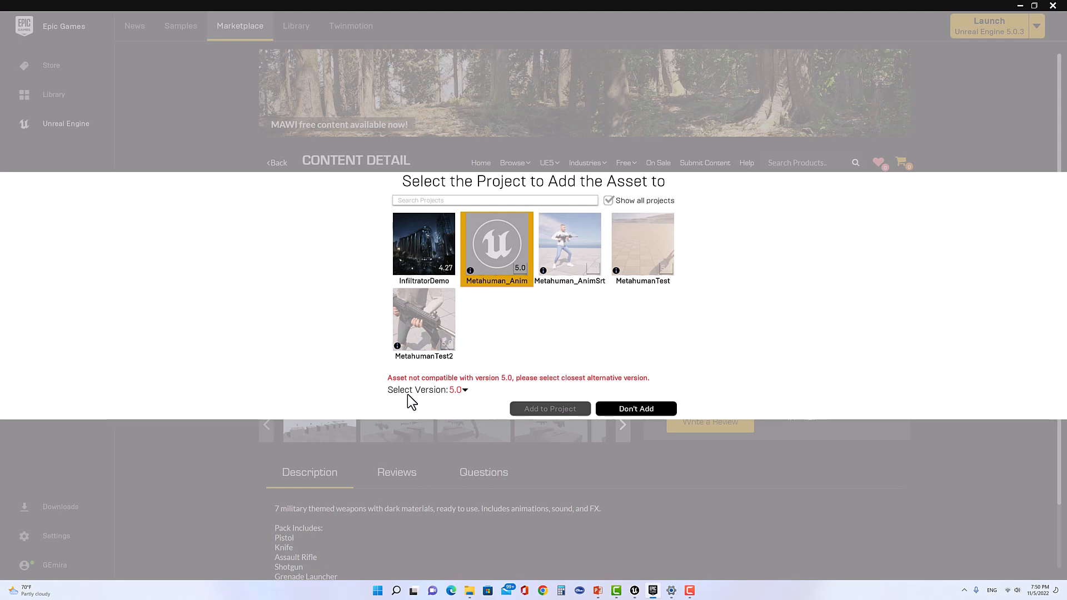
pyautogui.click(464, 390)
pyautogui.click(463, 375)
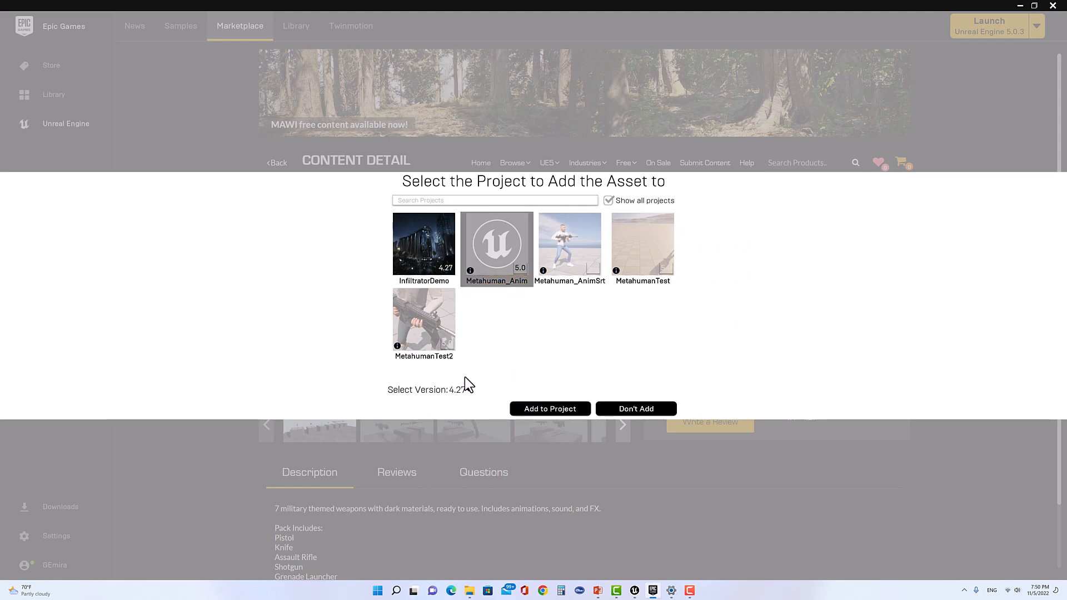
pyautogui.click(529, 404)
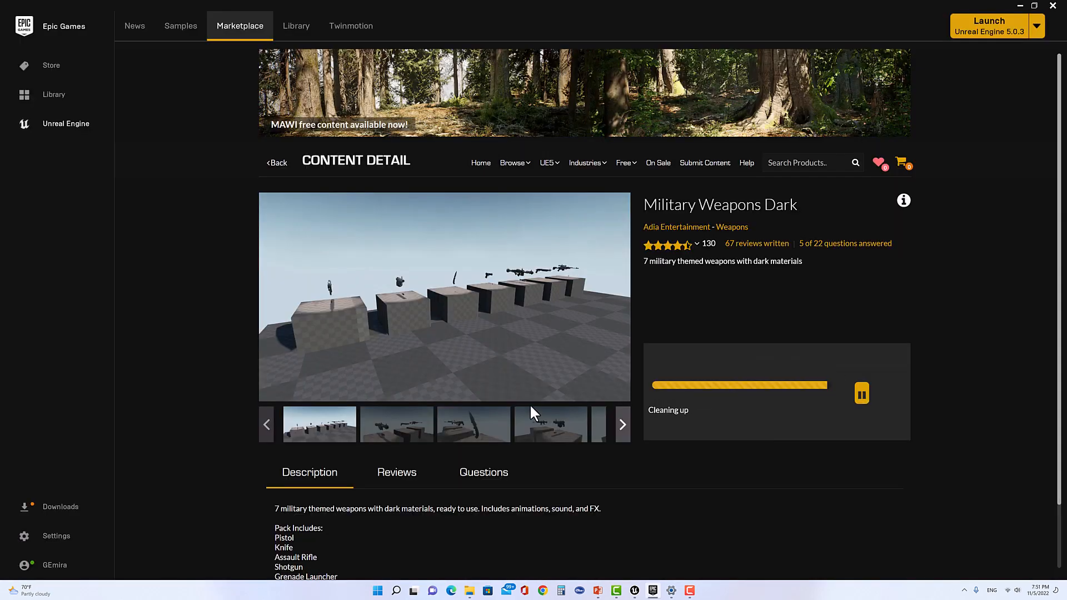
# Switch to Unreal Editor and color the MilitaryWeapDark folder and all its nested subfolders magenta
pyautogui.hotkey('alt', 'Tab')
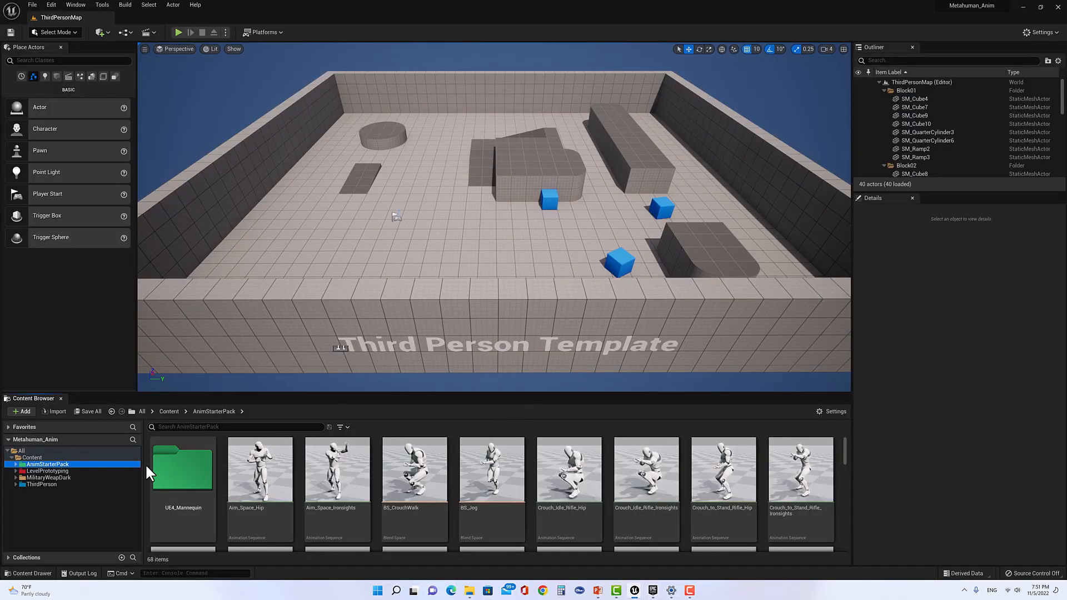
pyautogui.click(65, 479)
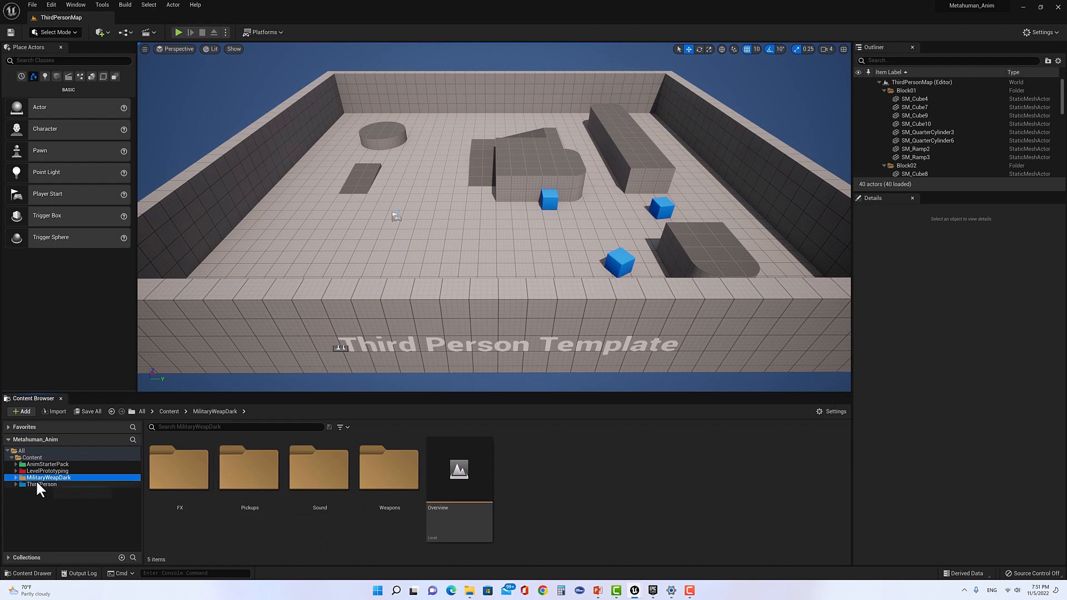
pyautogui.click(15, 477)
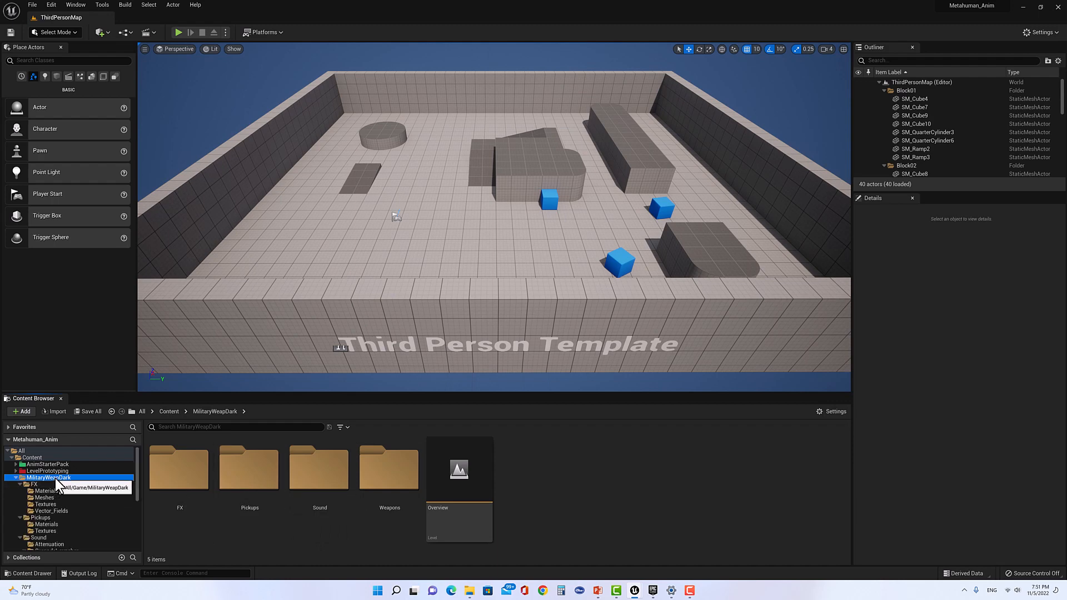
pyautogui.scroll(-8, 55, 476)
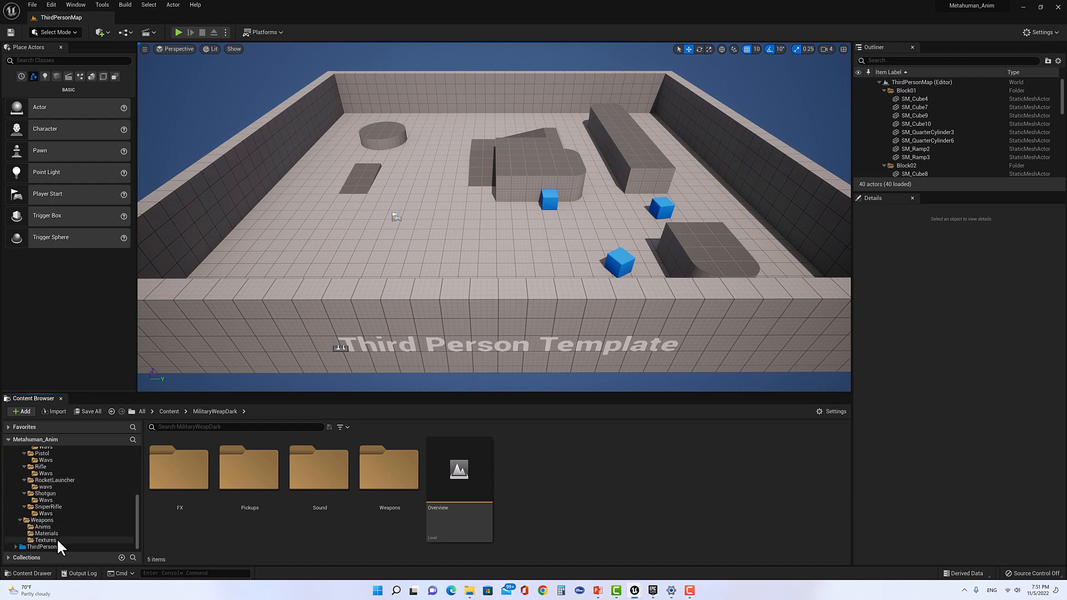
pyautogui.keyDown('shift'); pyautogui.click(56, 538); pyautogui.keyUp('shift')
pyautogui.rightClick(57, 499)
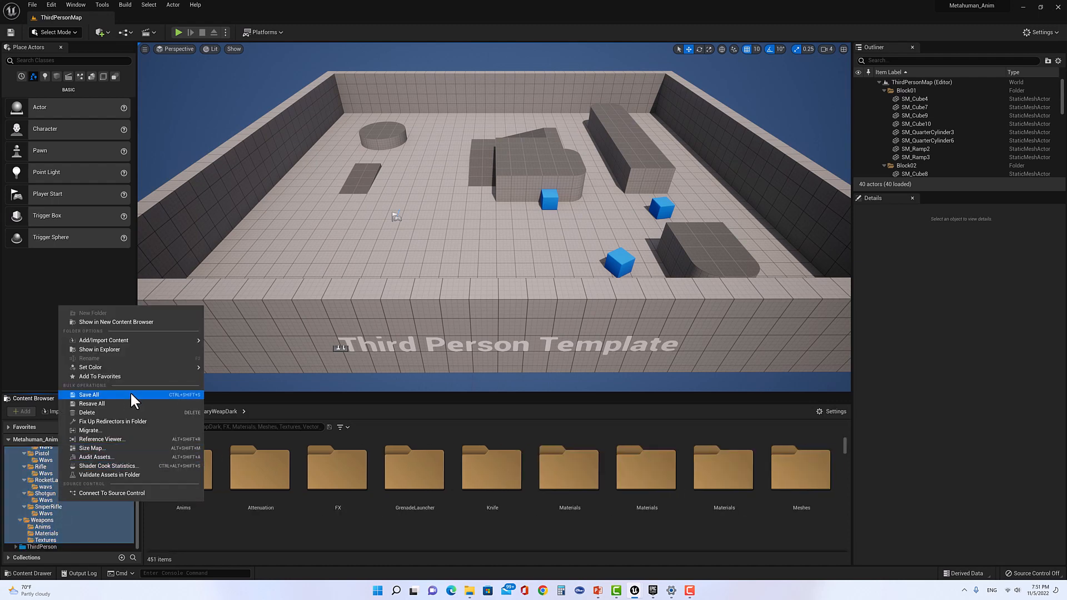
pyautogui.moveTo(143, 367)
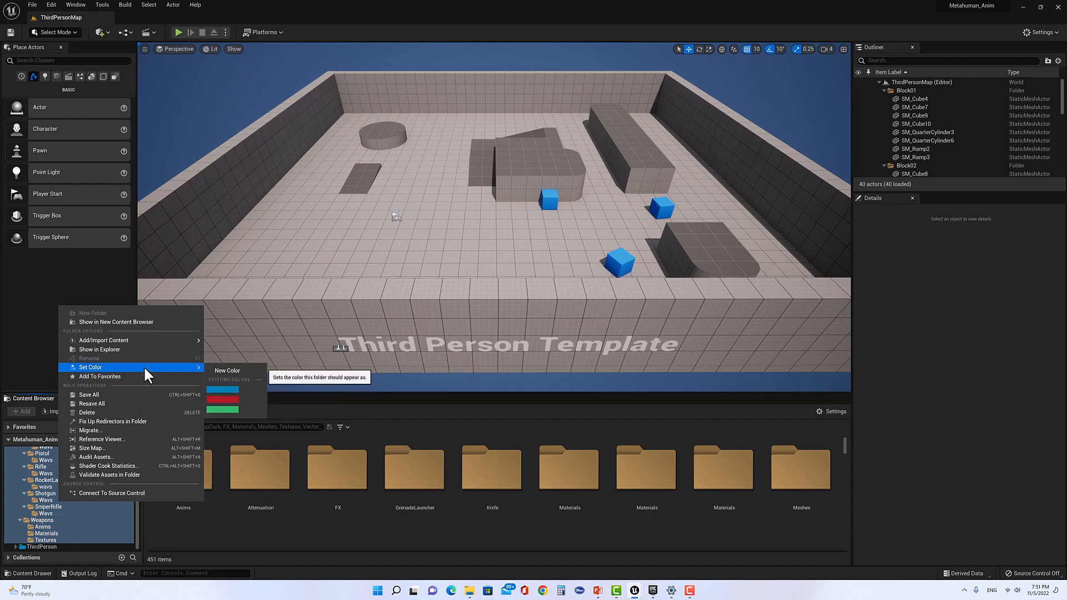
pyautogui.click(208, 366)
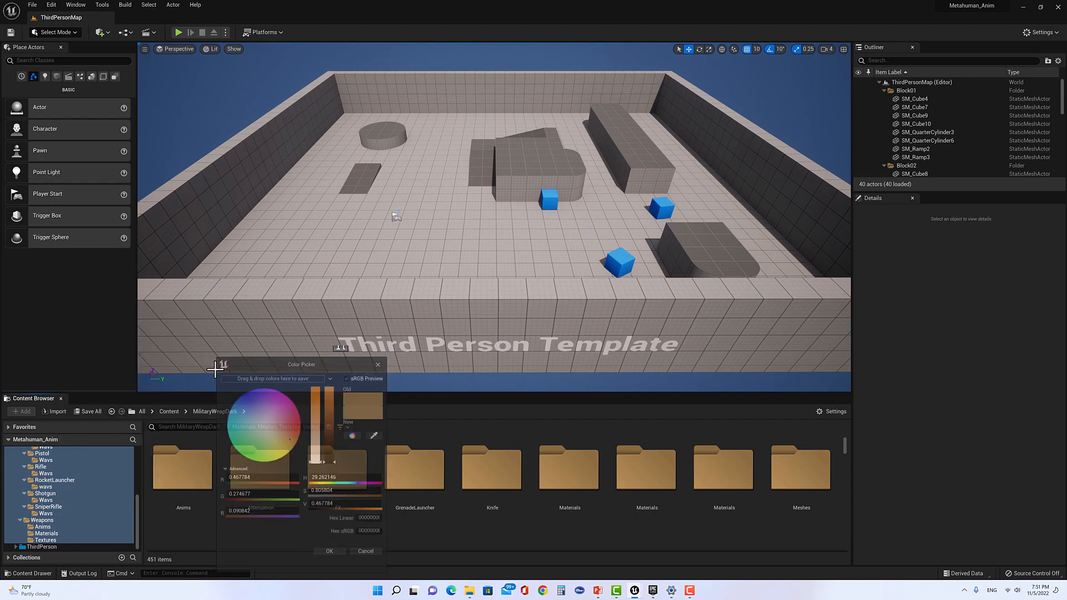
pyautogui.click(293, 403)
pyautogui.click(338, 567)
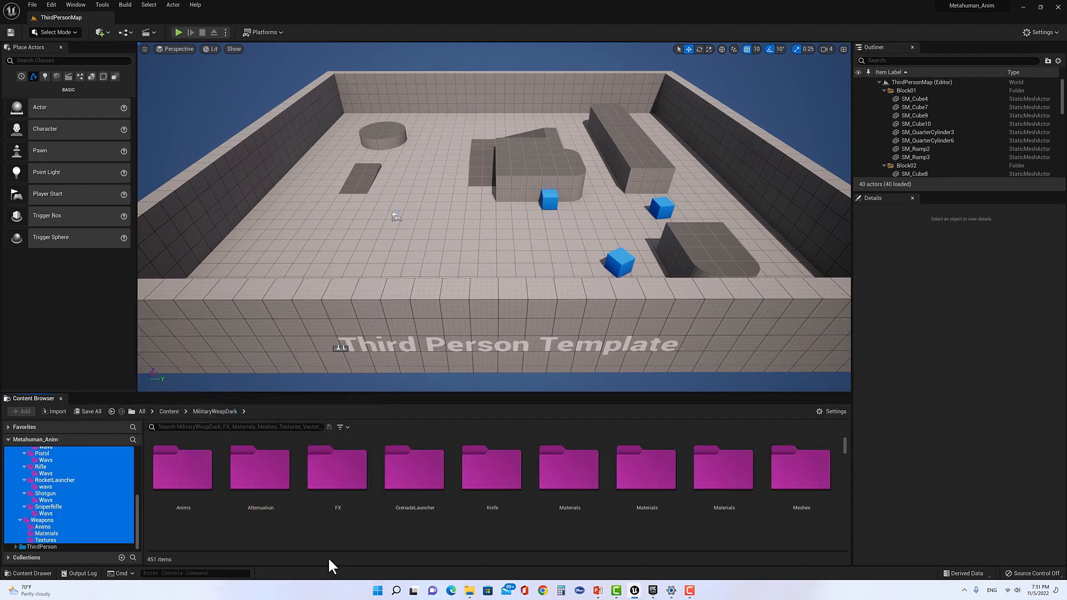
# Collapse the MilitaryWeapDark folder tree and save all modified assets
pyautogui.moveTo(137, 525); pyautogui.dragTo(137, 485)
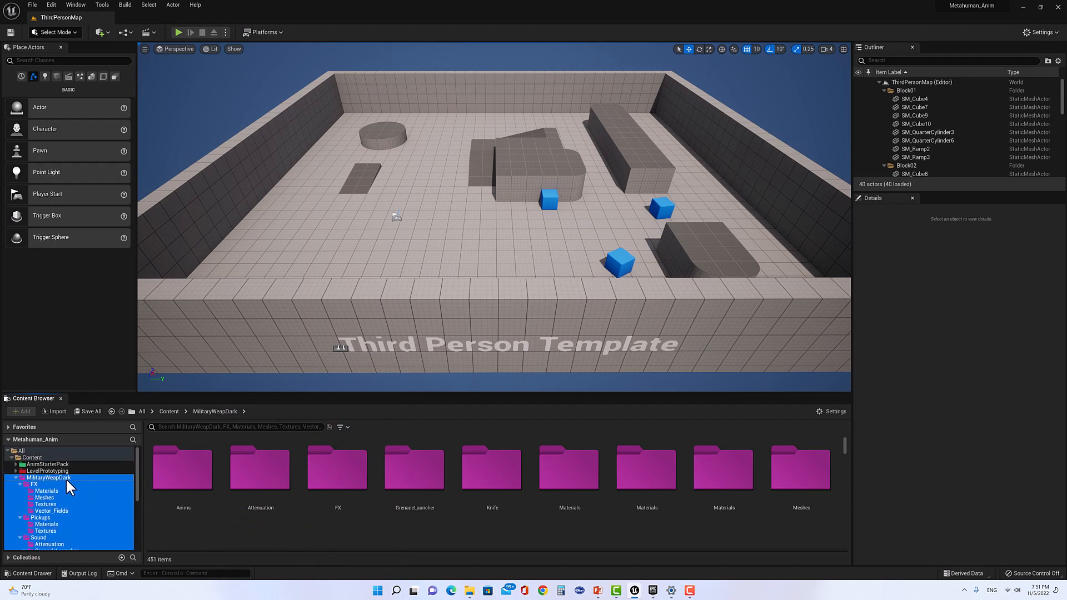
pyautogui.click(15, 476)
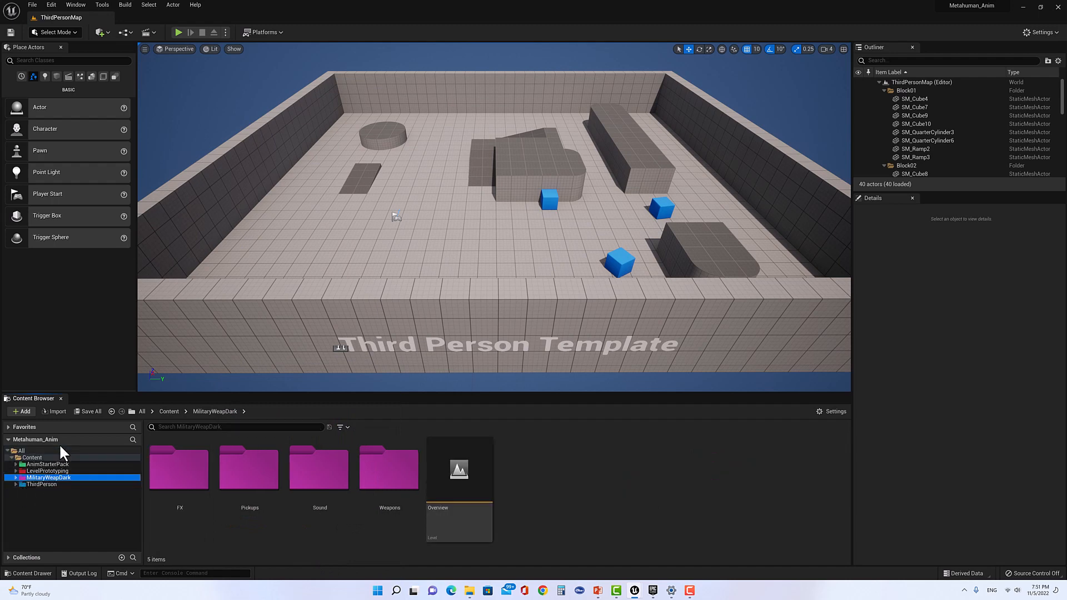
pyautogui.click(95, 412)
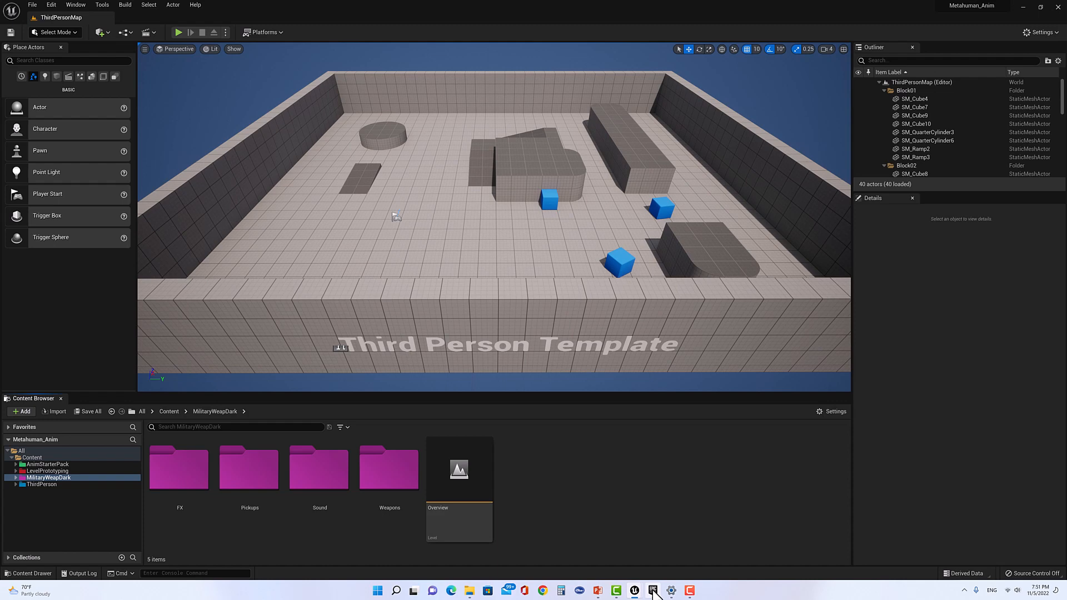
# Open Quixel Bridge and view My MetaHumans, followed by the MetaHuman Presets
pyautogui.click(107, 32)
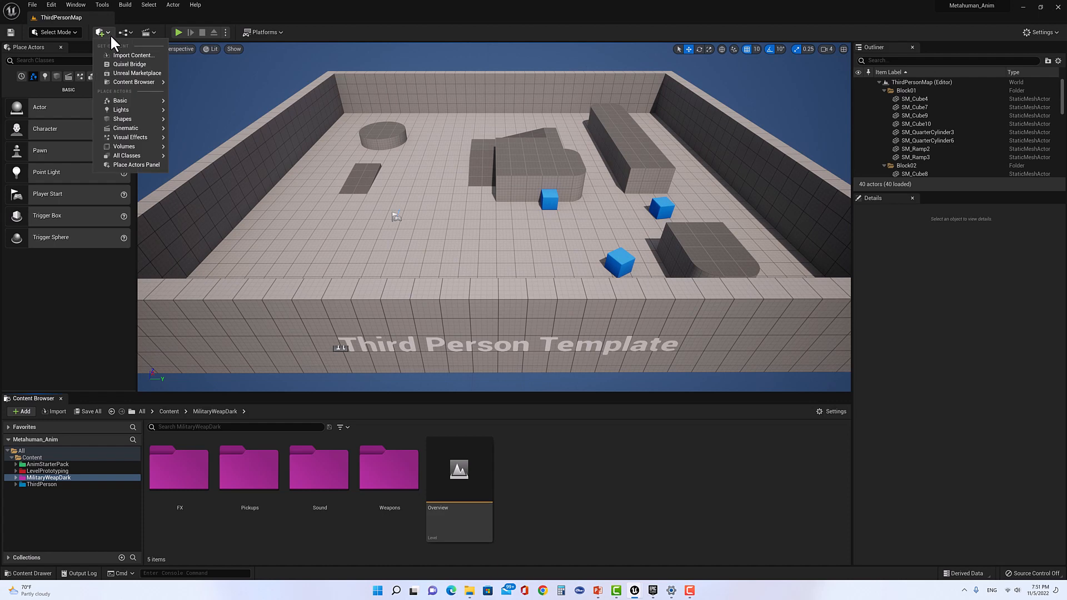
pyautogui.click(132, 62)
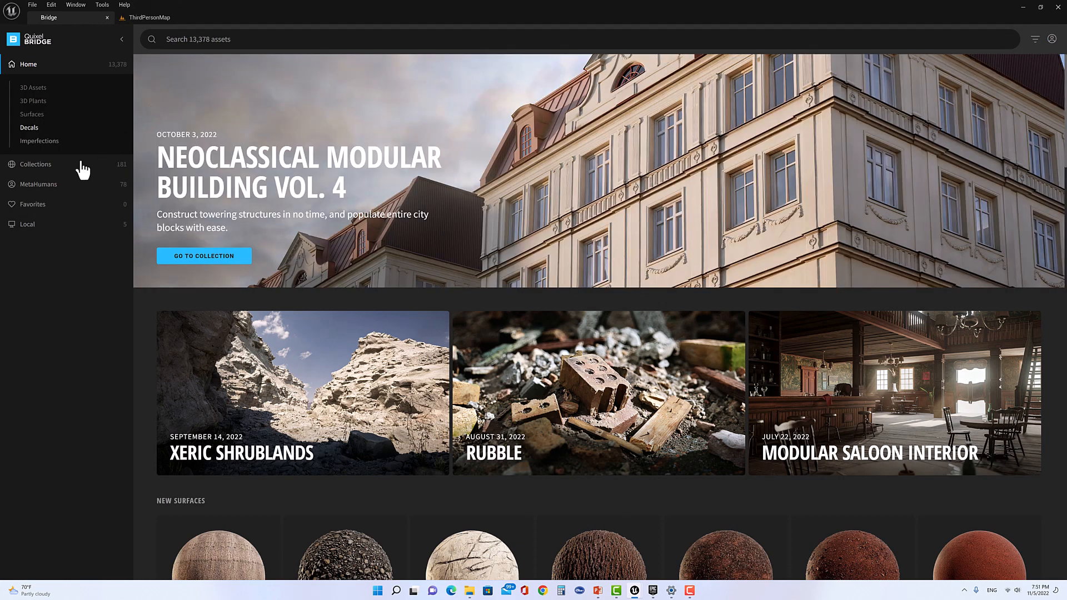
pyautogui.click(35, 185)
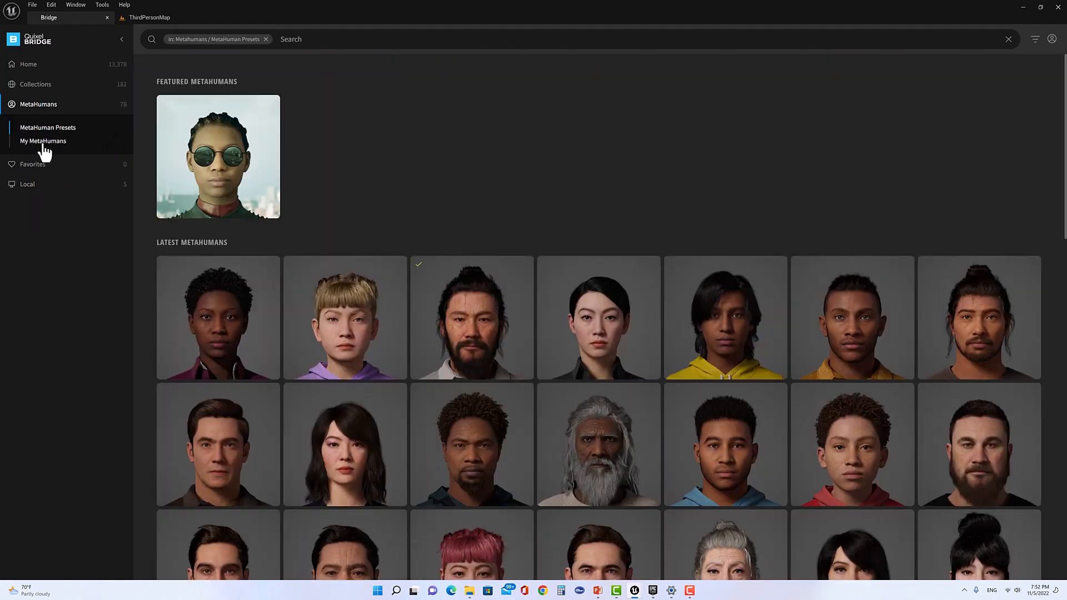
pyautogui.click(53, 146)
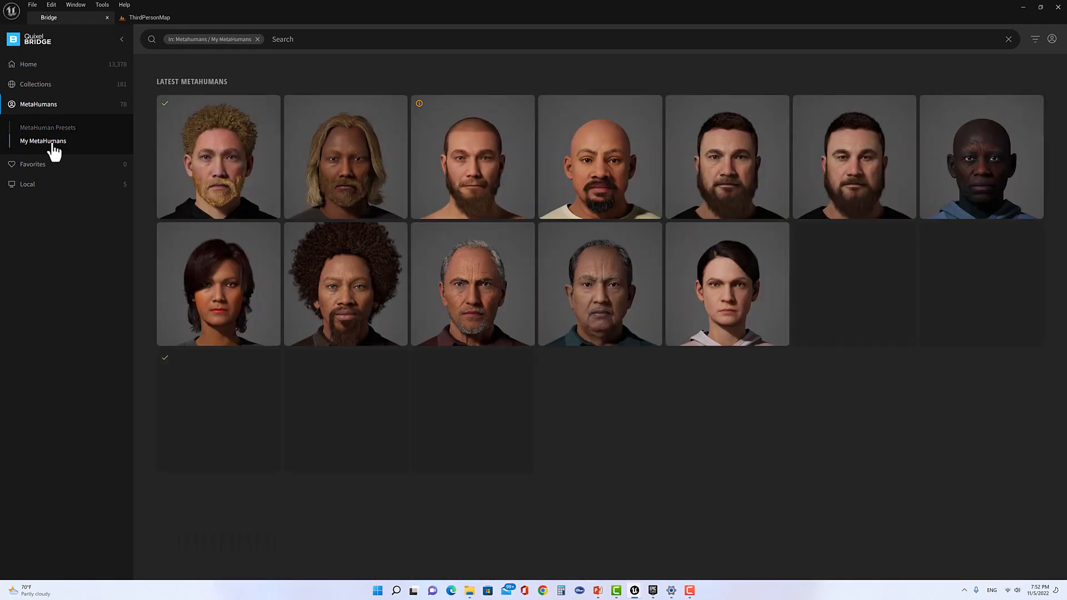
pyautogui.click(61, 133)
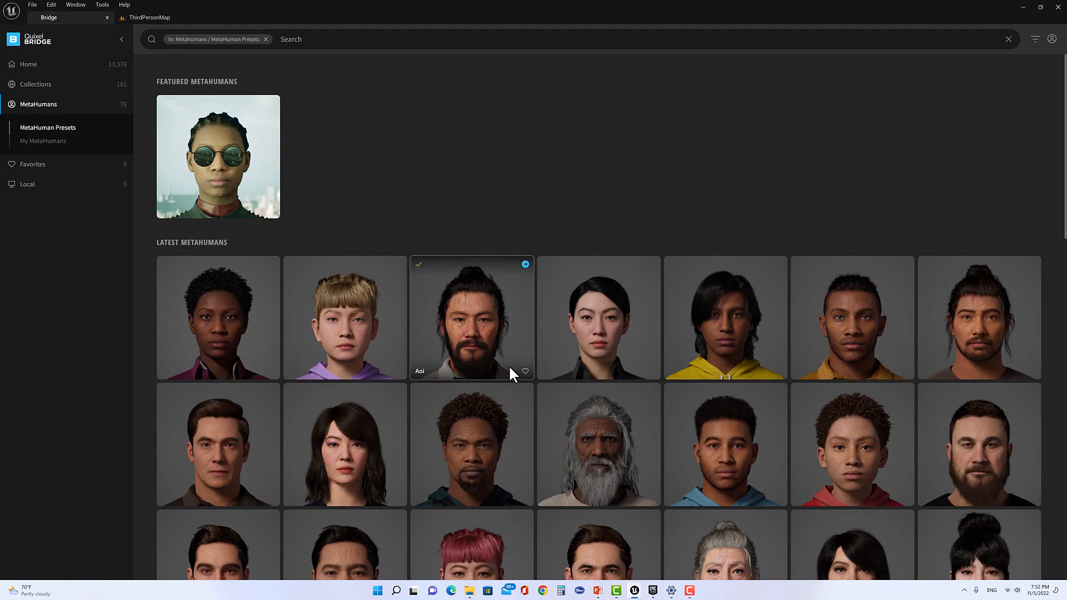
# Browse the MetaHuman Presets and add the Kwame preset to the project
pyautogui.scroll(-5, 510, 368)
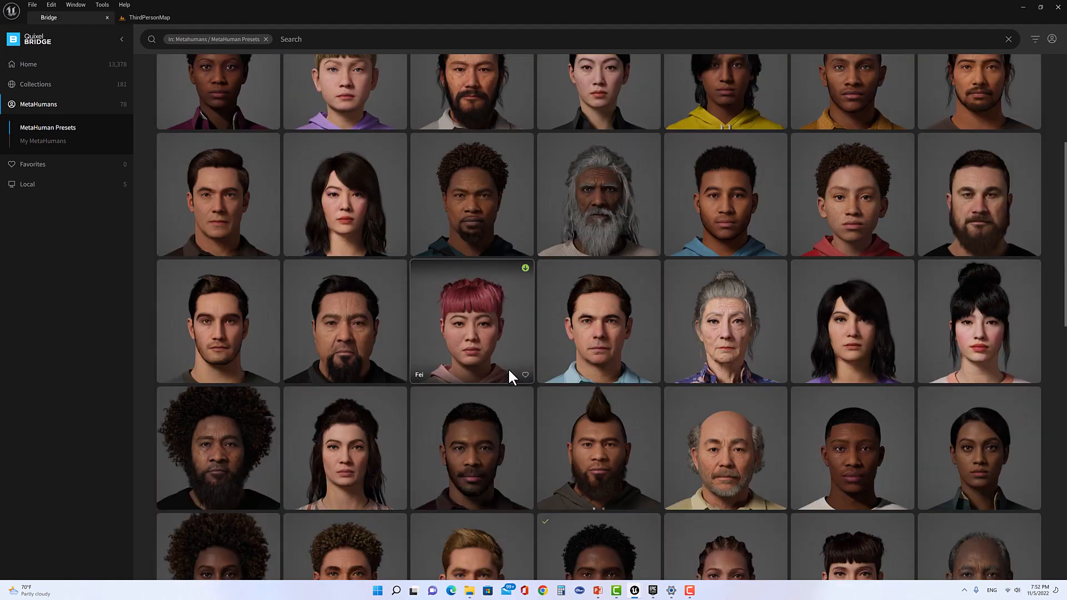
pyautogui.scroll(-3, 510, 374)
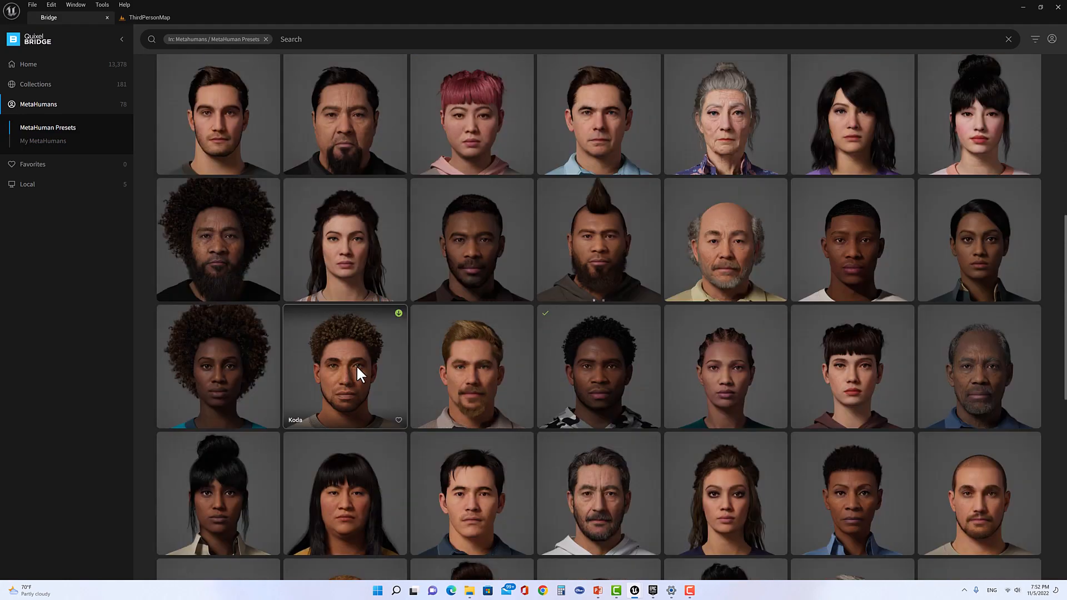
pyautogui.click(376, 340)
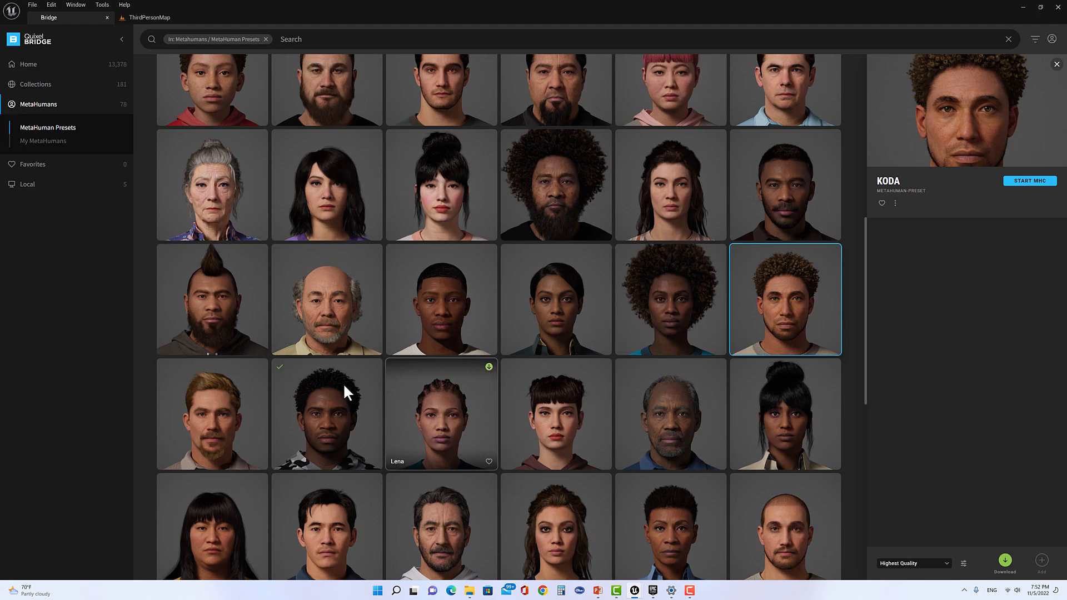
pyautogui.click(375, 366)
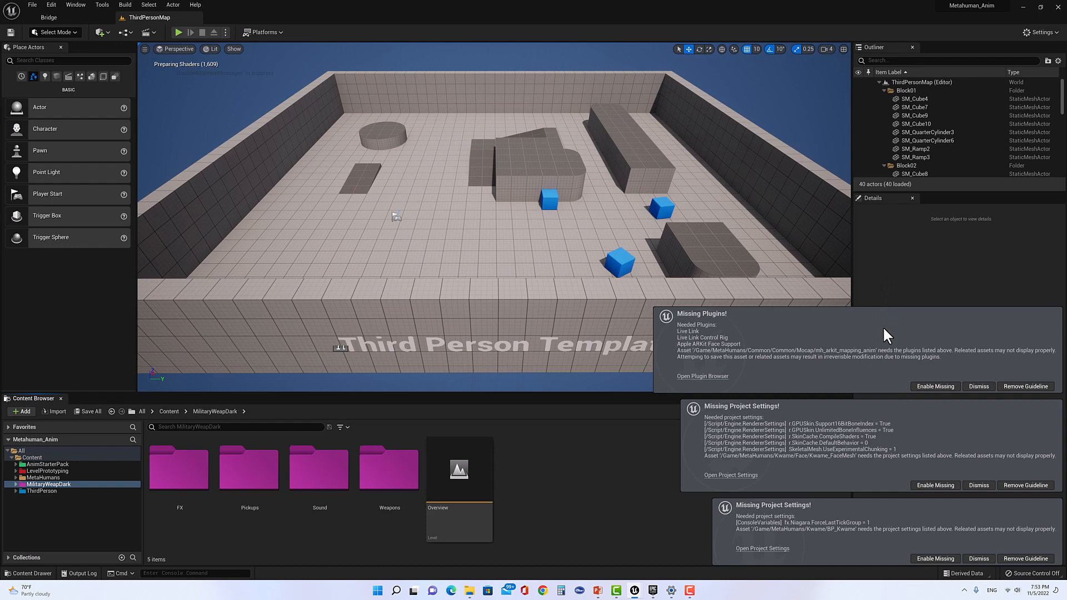
# Enable all the missing plugins and project settings needed by the Kwame MetaHuman, and restart the editor to apply them
pyautogui.click(928, 386)
pyautogui.click(926, 483)
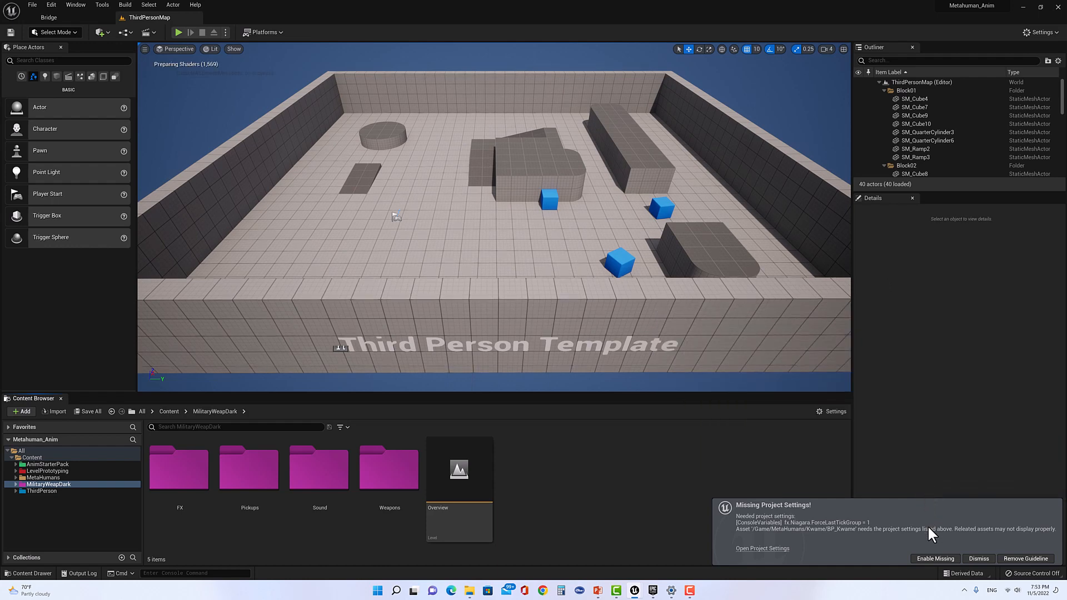
pyautogui.click(932, 556)
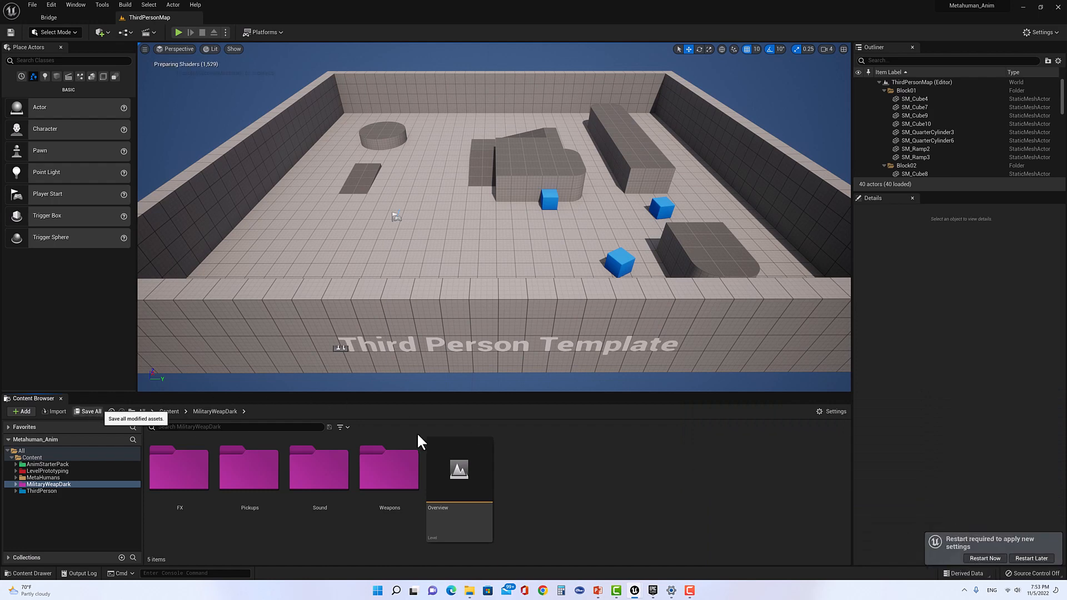
pyautogui.click(987, 558)
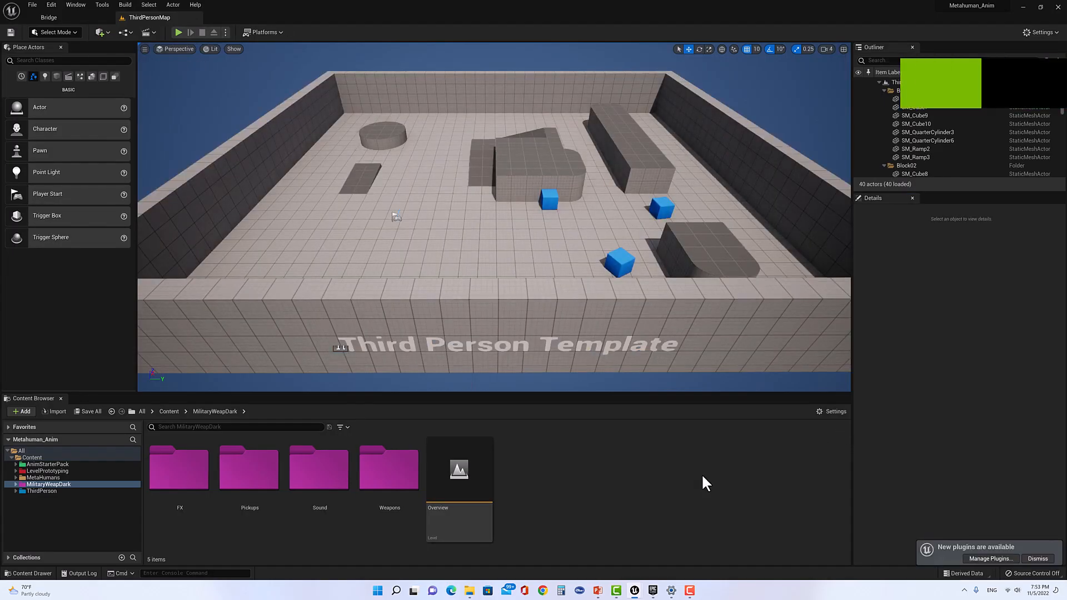
# Examine the Common and Kwame subfolders inside the project's MetaHumans folder
pyautogui.click(29, 477)
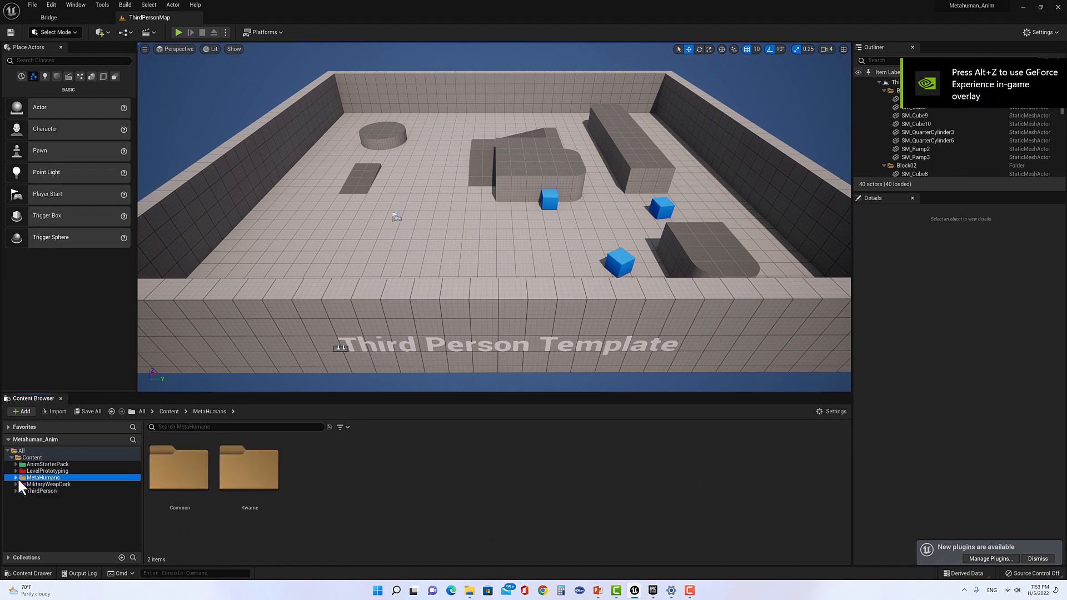
pyautogui.click(184, 494)
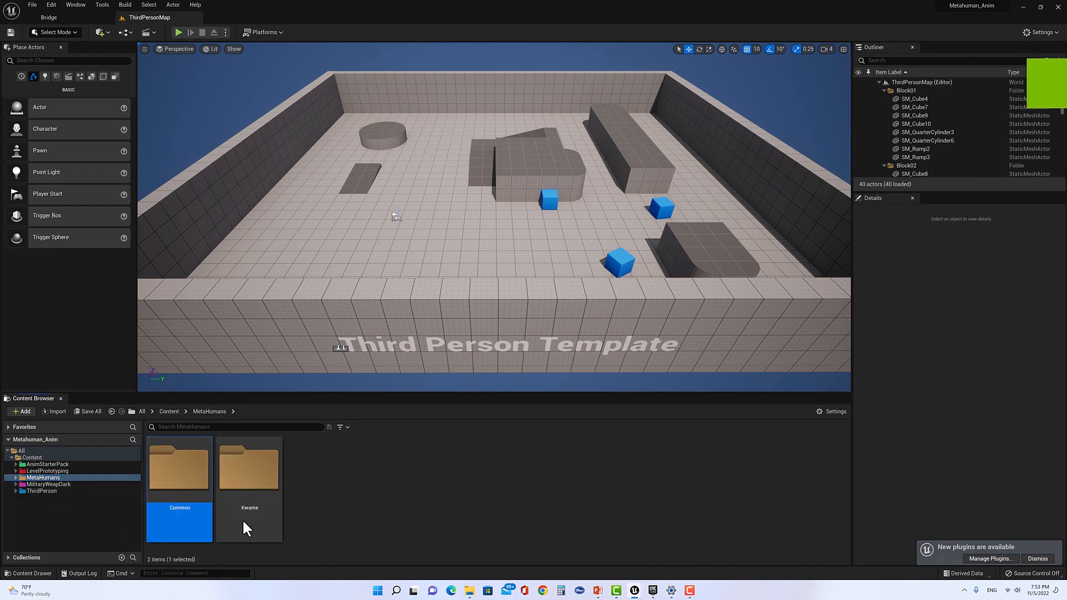
pyautogui.click(255, 487)
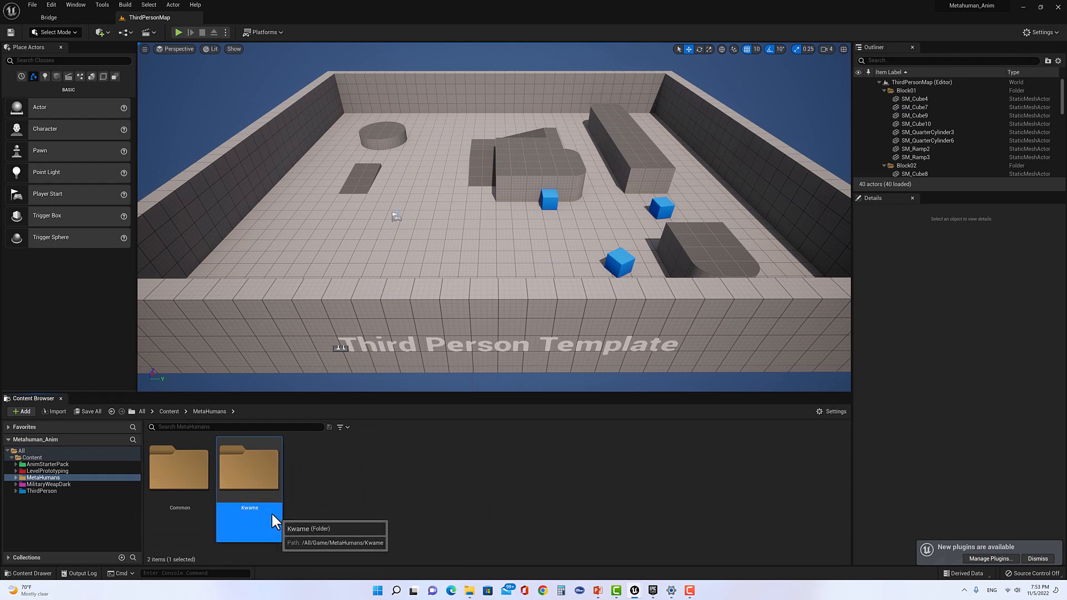
pyautogui.click(199, 477)
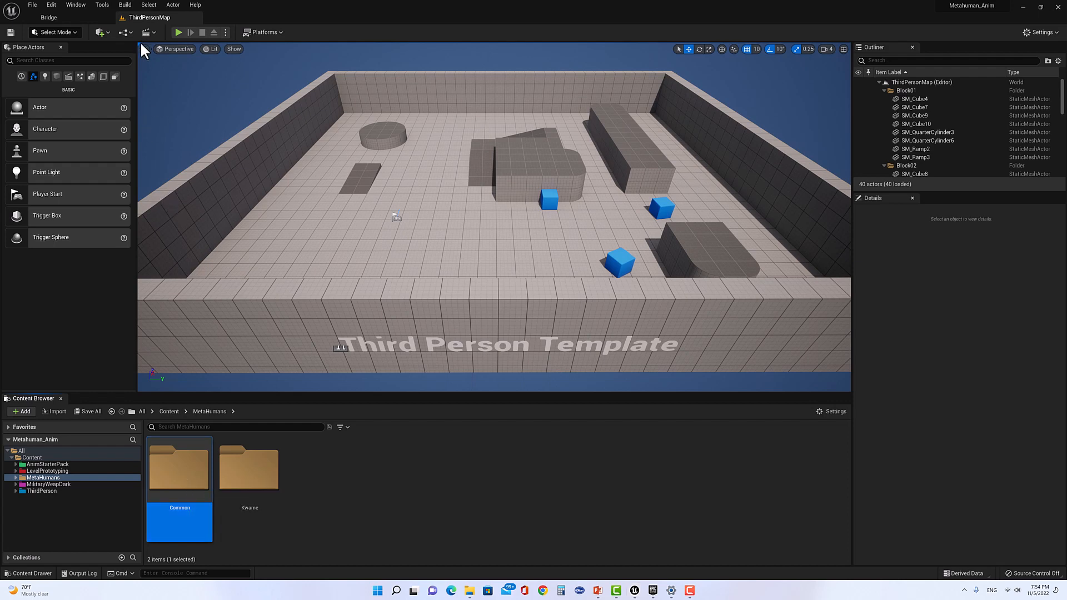
pyautogui.click(258, 469)
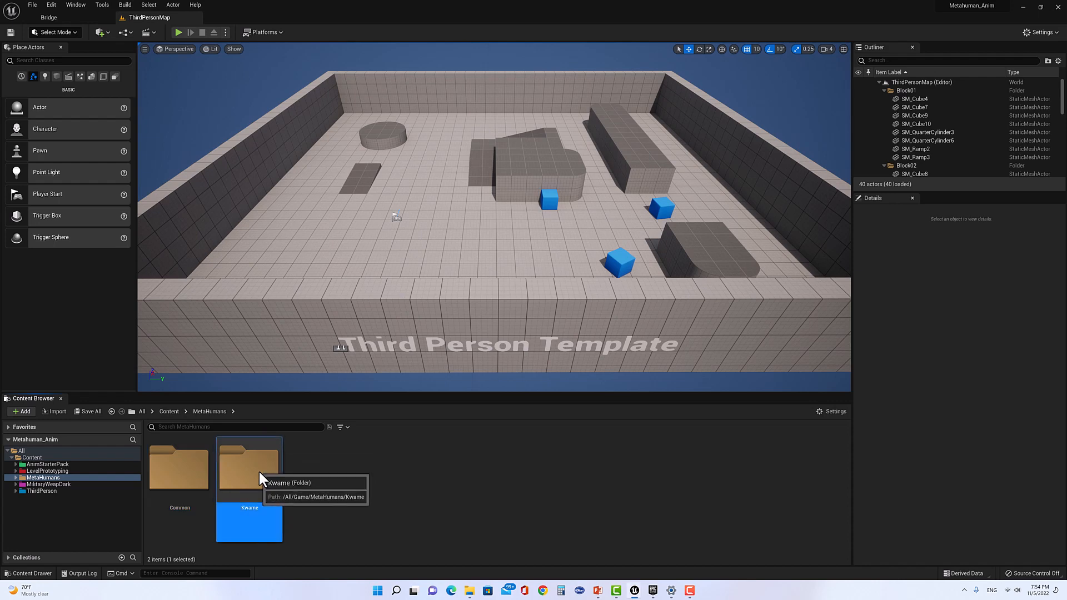
# Expand the MetaHumans folder fully and select it together with all its nested subfolders, down to Kwame's Previews folder
pyautogui.click(15, 476)
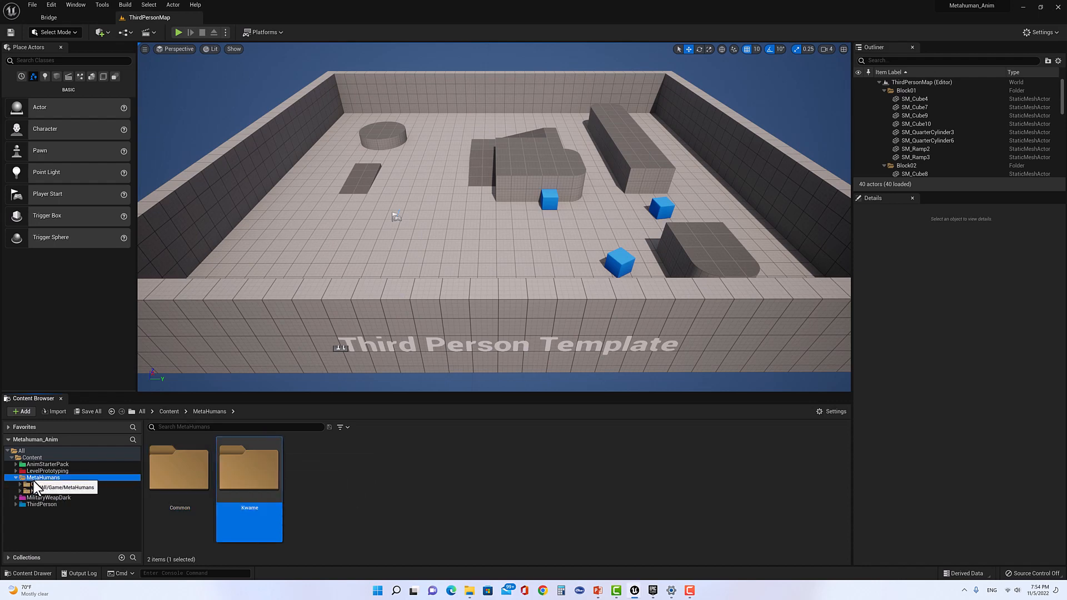
pyautogui.keyDown('shift'); pyautogui.click(39, 490); pyautogui.keyUp('shift')
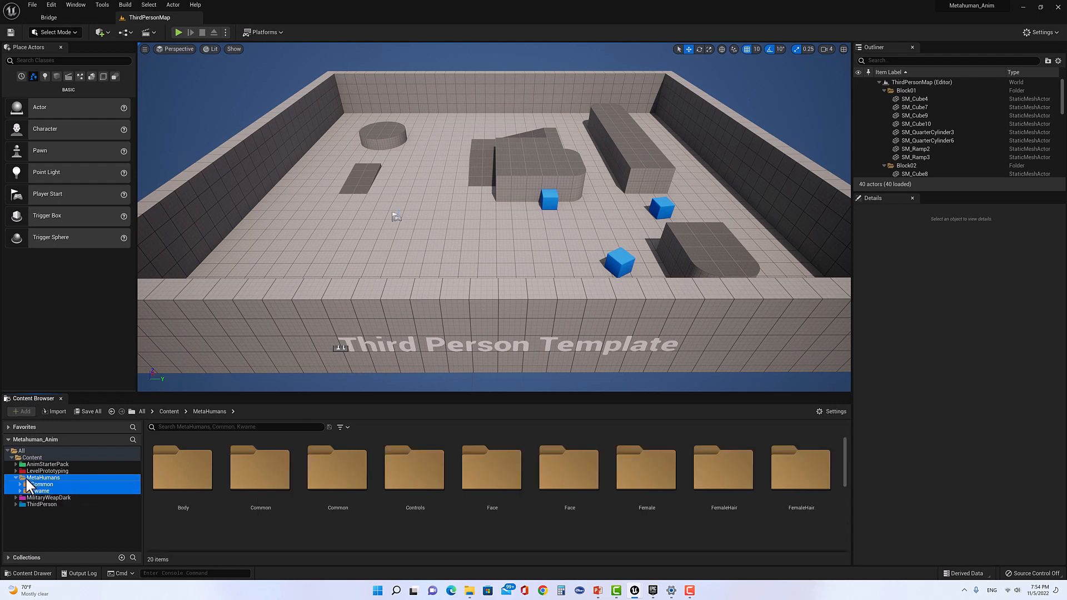
pyautogui.click(16, 478)
pyautogui.keyDown('shift'); pyautogui.click(15, 477); pyautogui.keyUp('shift')
pyautogui.scroll(-2, 55, 505)
pyautogui.scroll(-6, 54, 505)
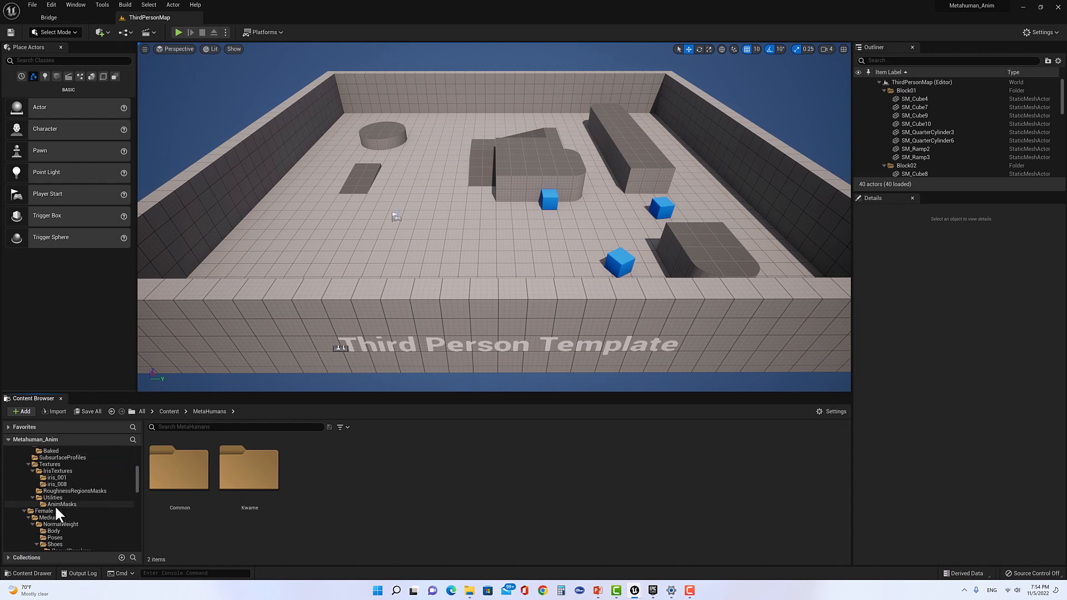
pyautogui.scroll(-6, 55, 503)
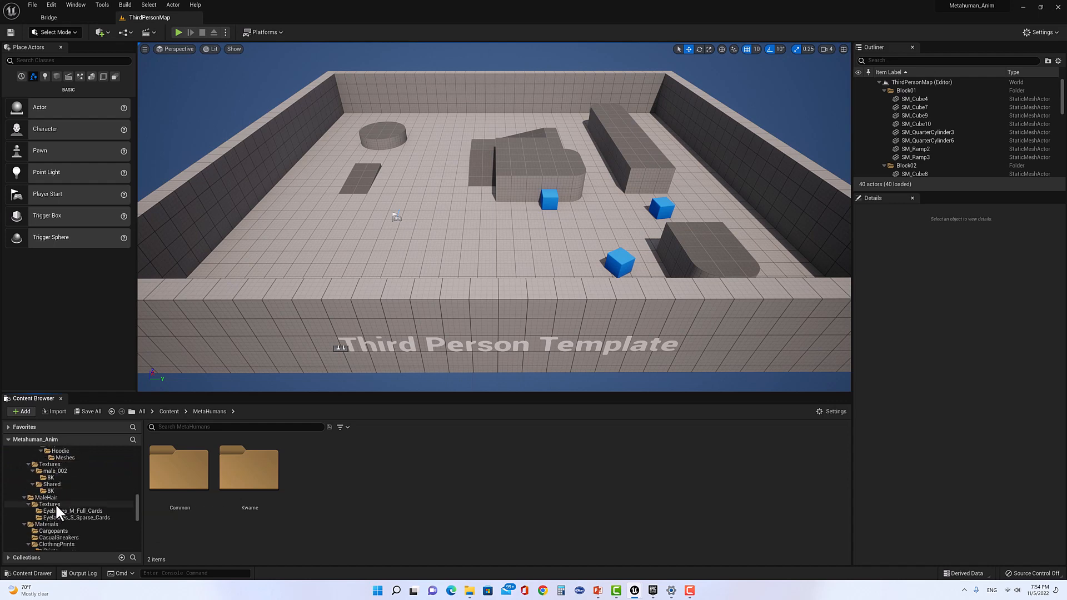
pyautogui.scroll(-5, 55, 501)
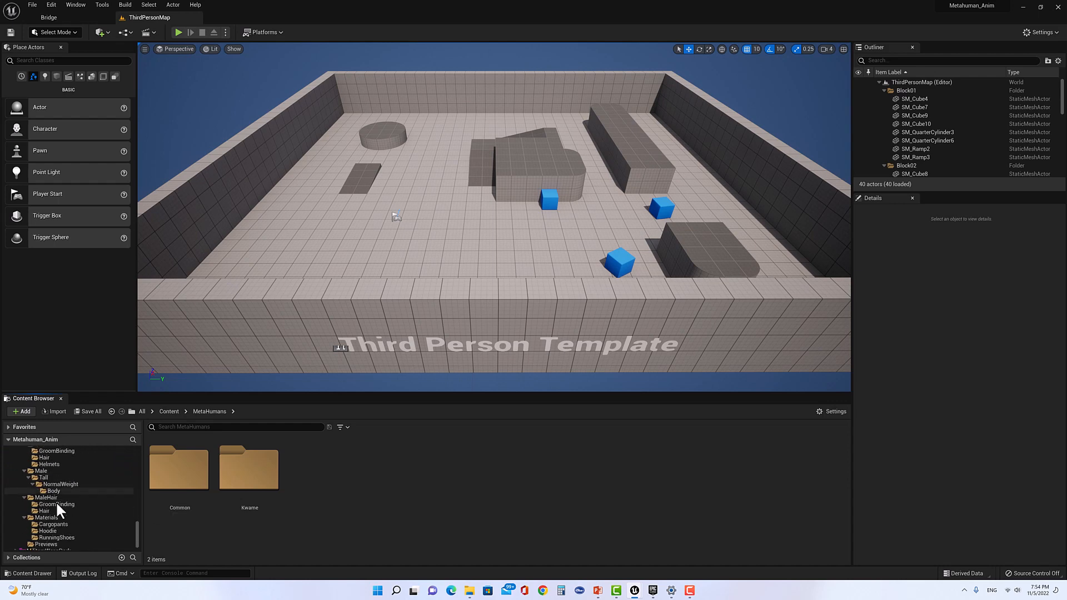
pyautogui.keyDown('shift'); pyautogui.click(55, 532); pyautogui.keyUp('shift')
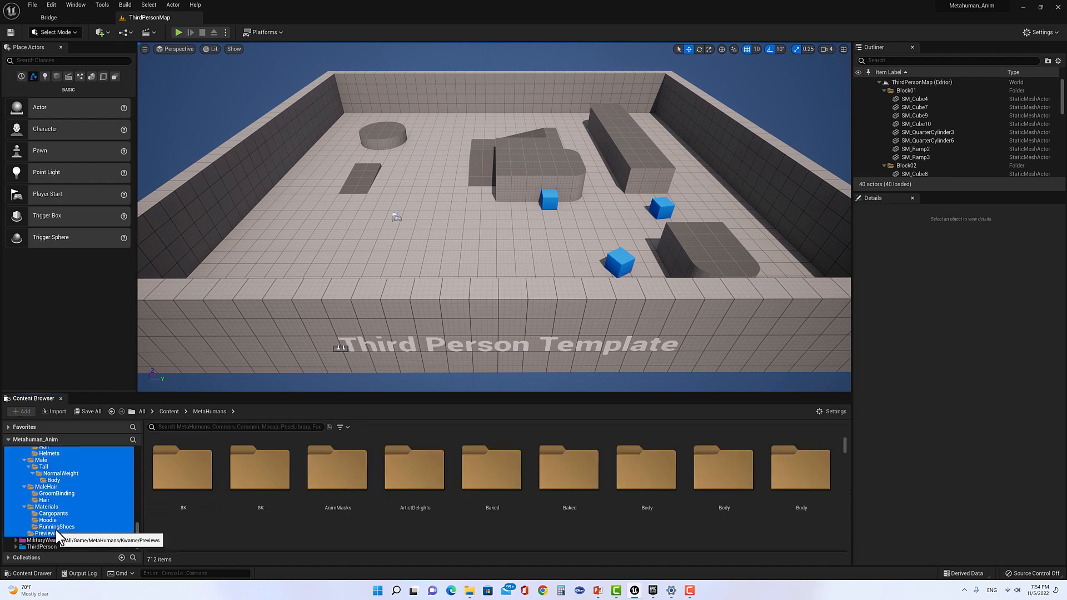
# Set the selected MetaHumans folders' color to terracotta red (hex sRGB B6644B), collapse the folder tree and save all project content
pyautogui.rightClick(42, 483)
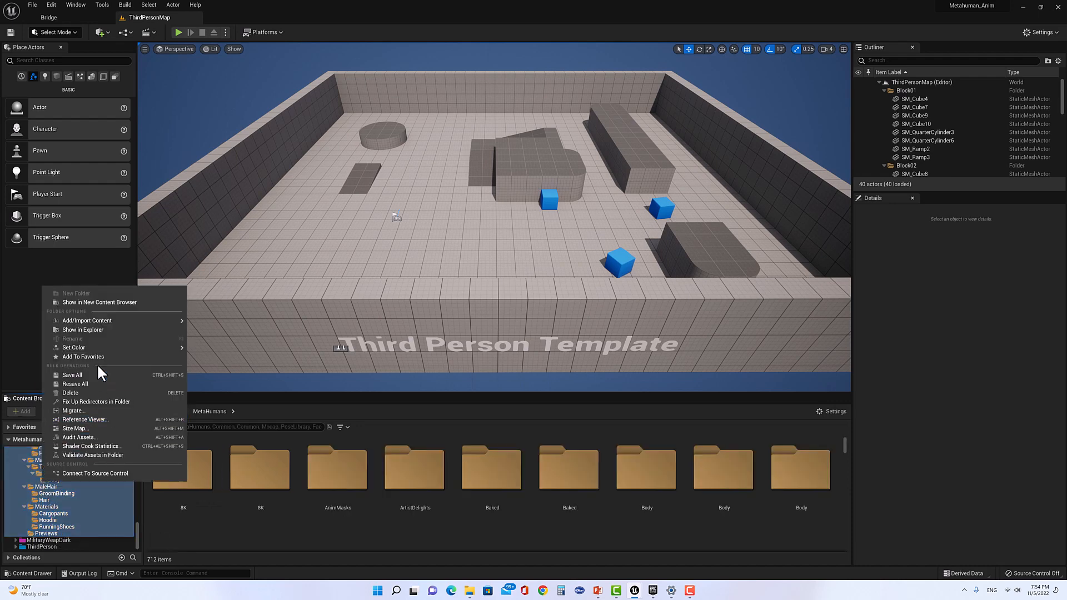
pyautogui.moveTo(105, 348)
pyautogui.click(200, 350)
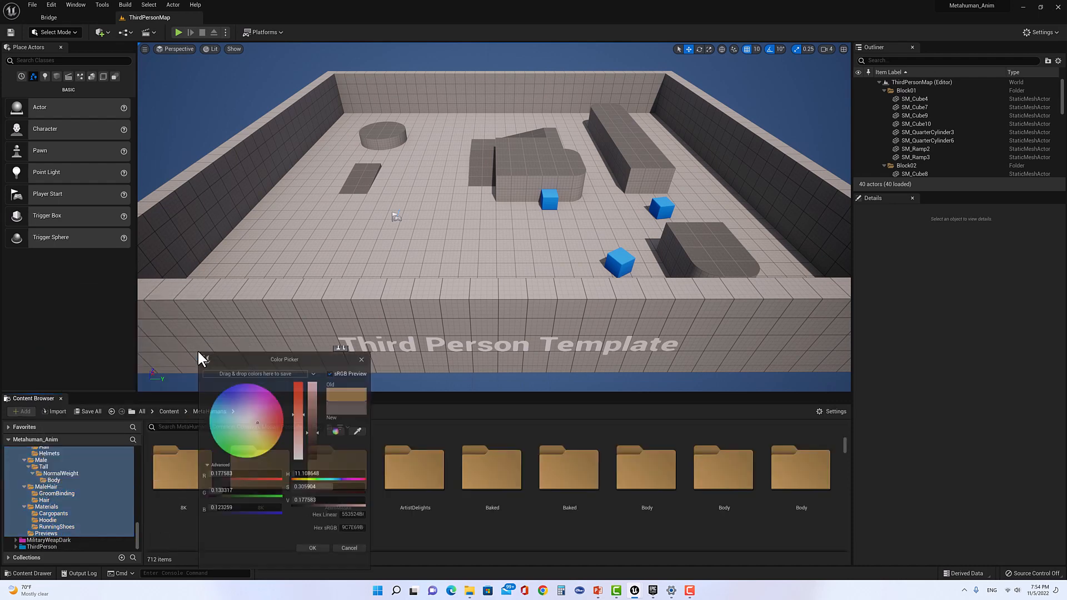
pyautogui.click(270, 443)
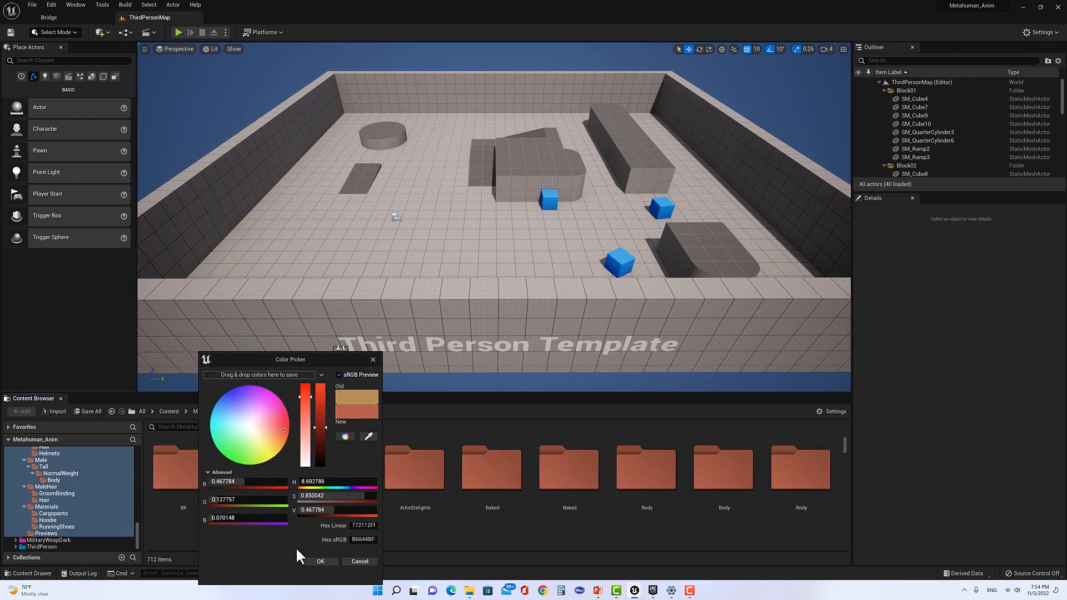
pyautogui.click(320, 561)
pyautogui.moveTo(137, 526); pyautogui.dragTo(137, 451)
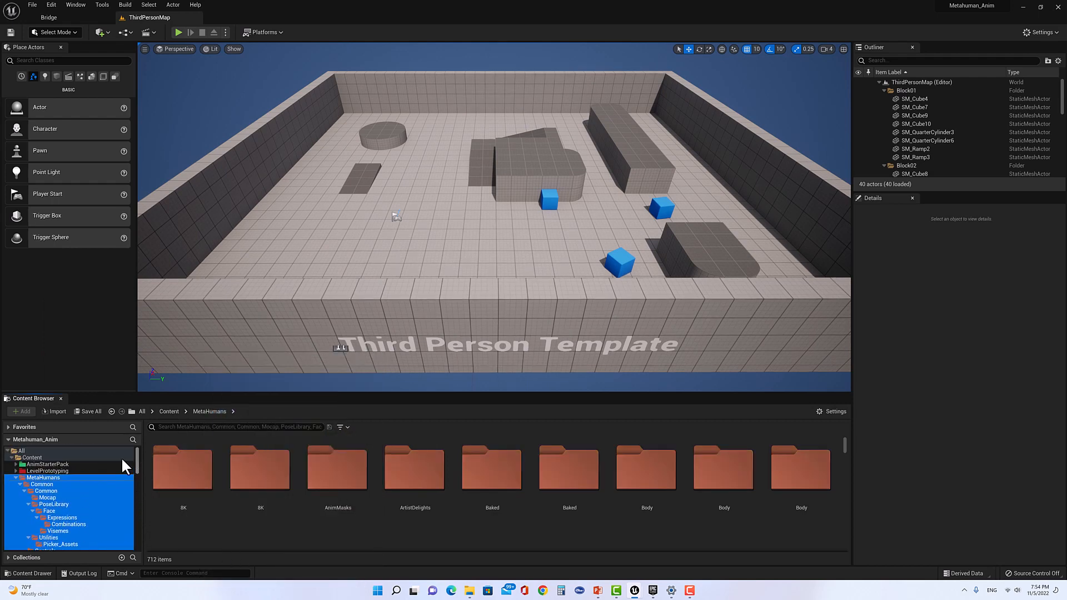
pyautogui.click(16, 478)
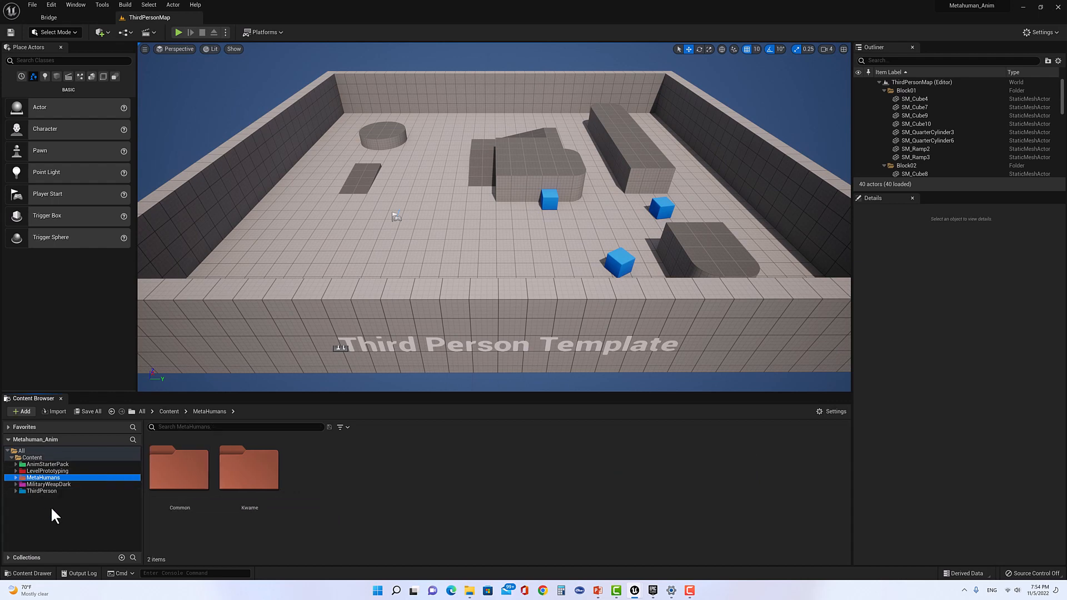
pyautogui.click(95, 413)
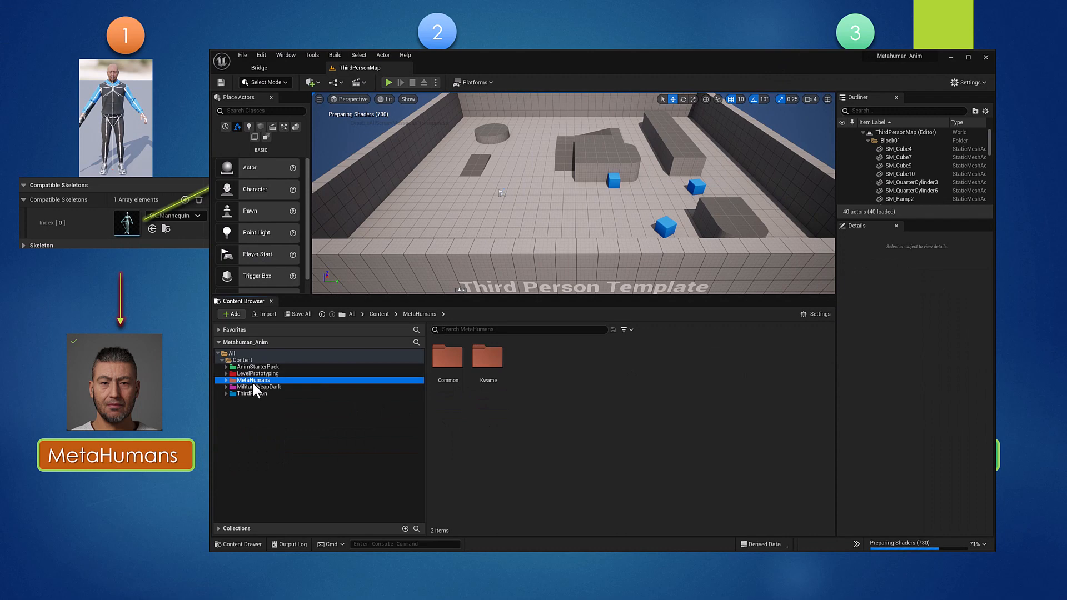
# Open the BP_Kwame blueprint from the Kwame folder inside MetaHumans
pyautogui.click(226, 381)
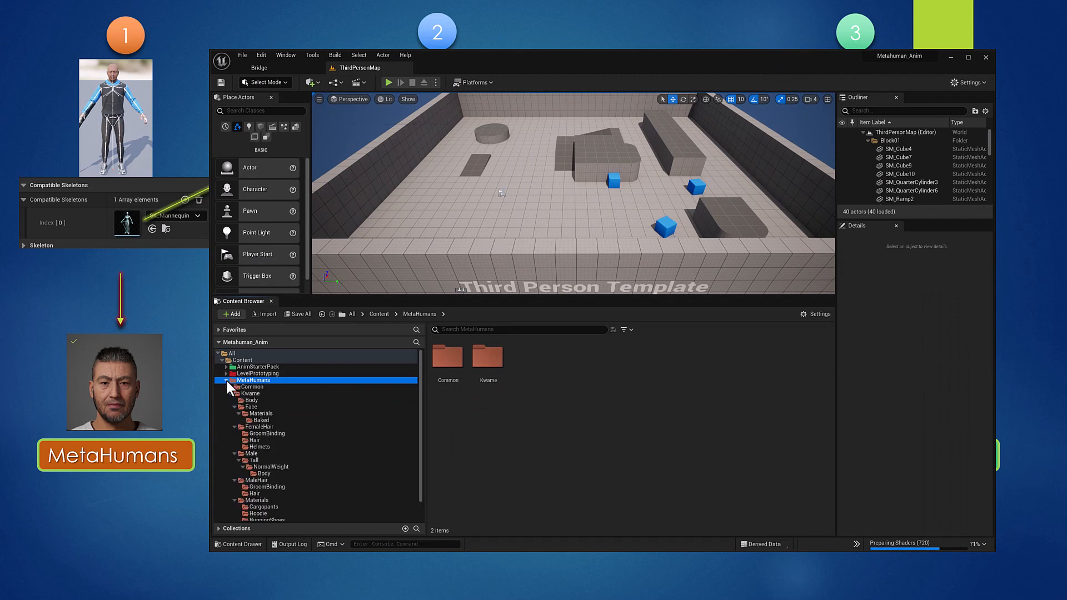
pyautogui.click(250, 394)
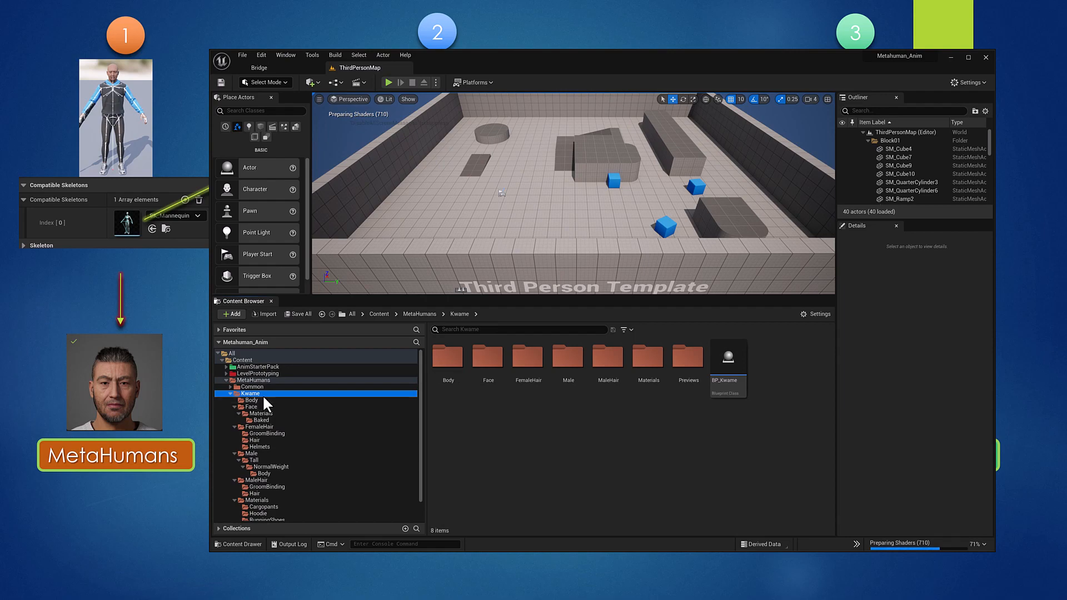
pyautogui.click(726, 364)
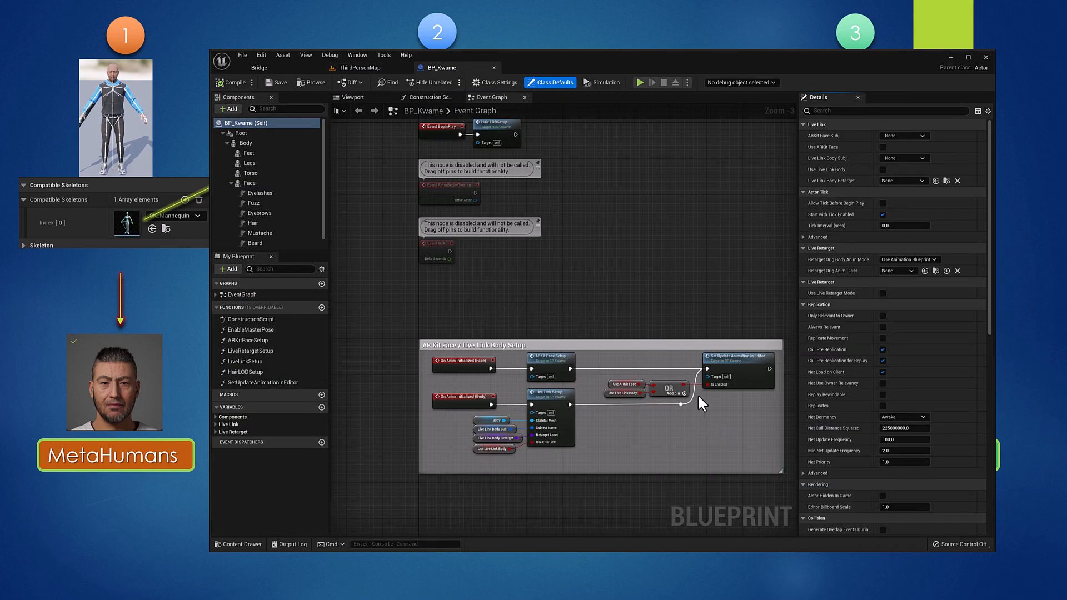
# Locate the Body component's m_tal_nrw_body skeletal mesh, open it, and switch to its skeleton metahuman_base_skel
pyautogui.click(260, 144)
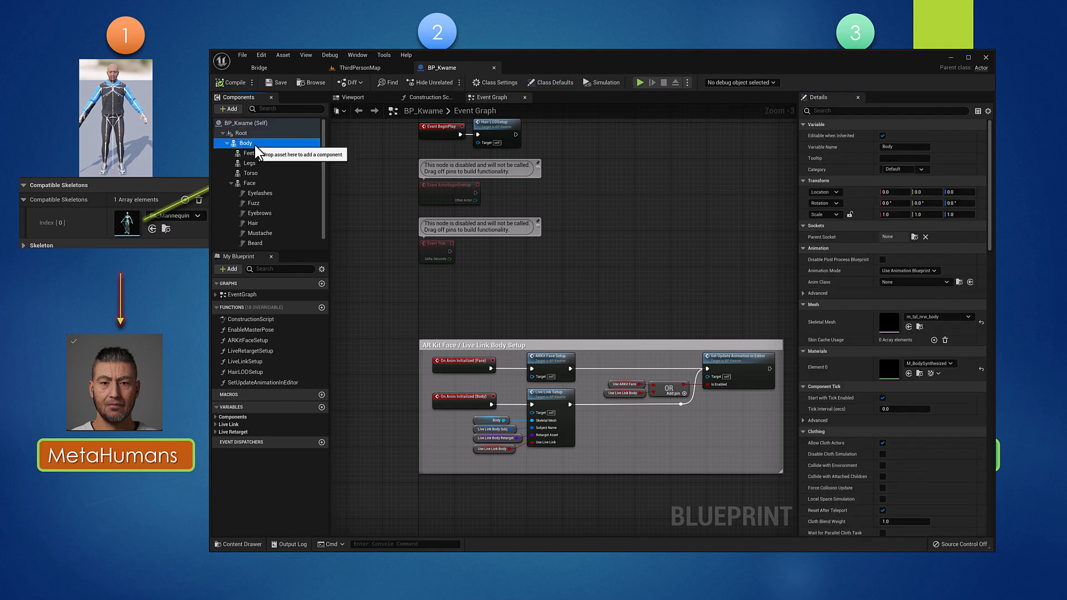
pyautogui.click(919, 328)
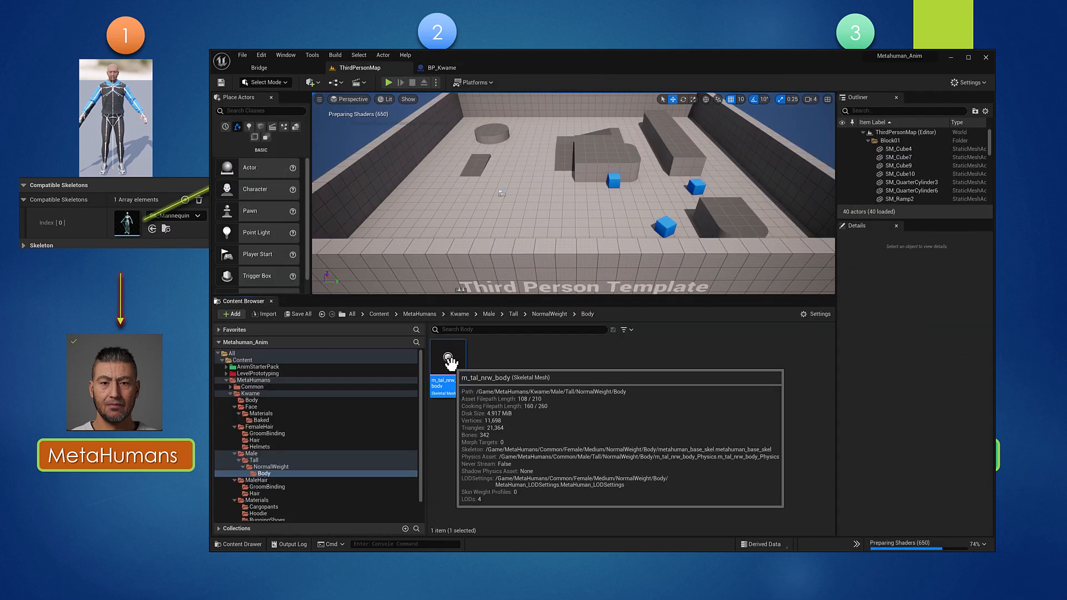
pyautogui.doubleClick(449, 360)
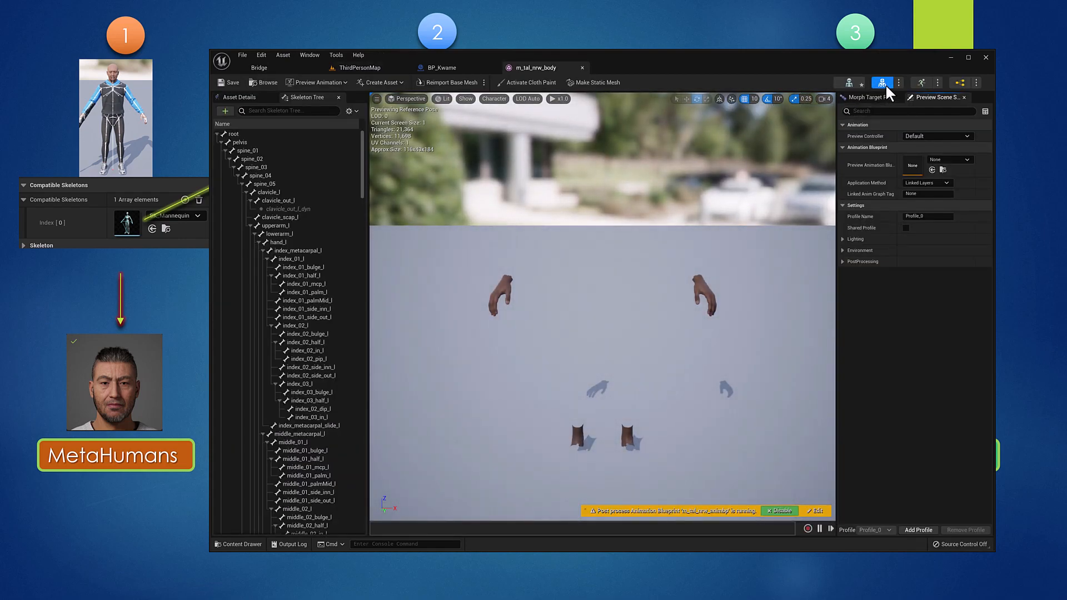
pyautogui.click(848, 81)
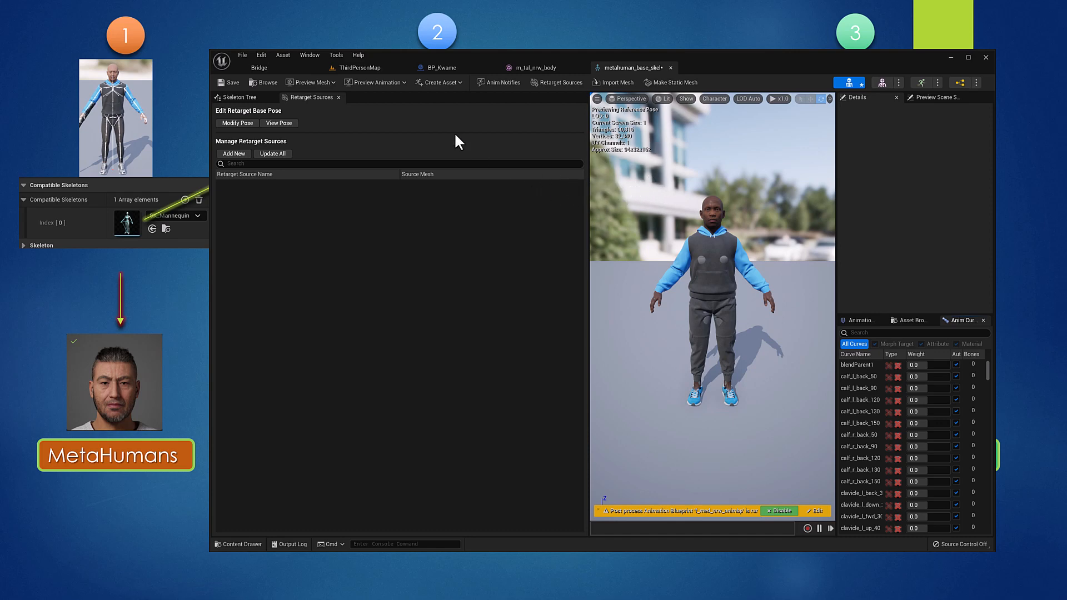
# Show the asset details of metahuman_base_skel and add an empty element to its Compatible Skeletons array
pyautogui.click(311, 54)
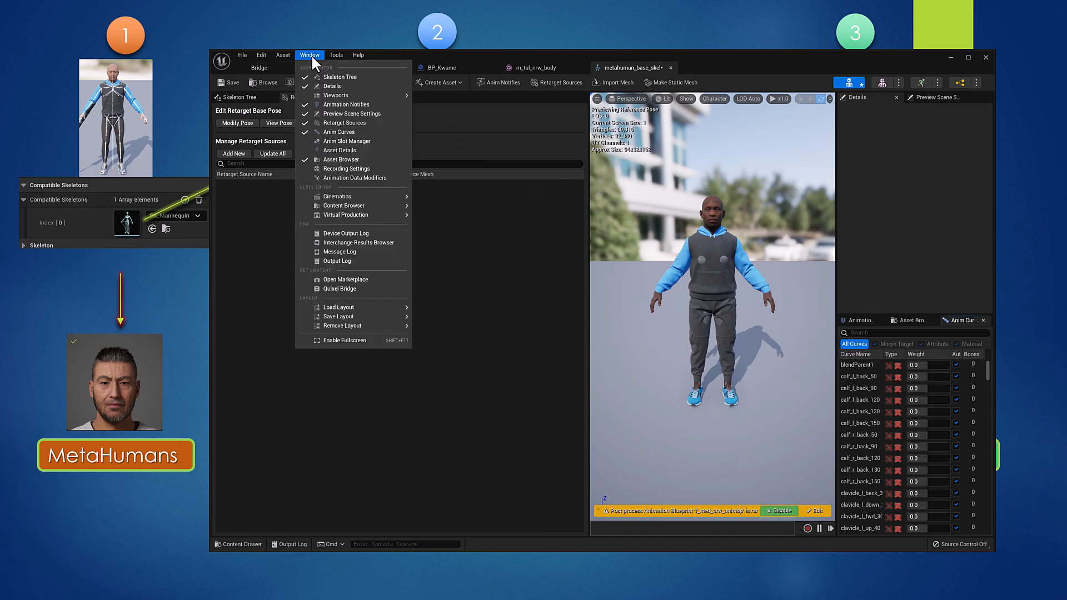
pyautogui.click(338, 150)
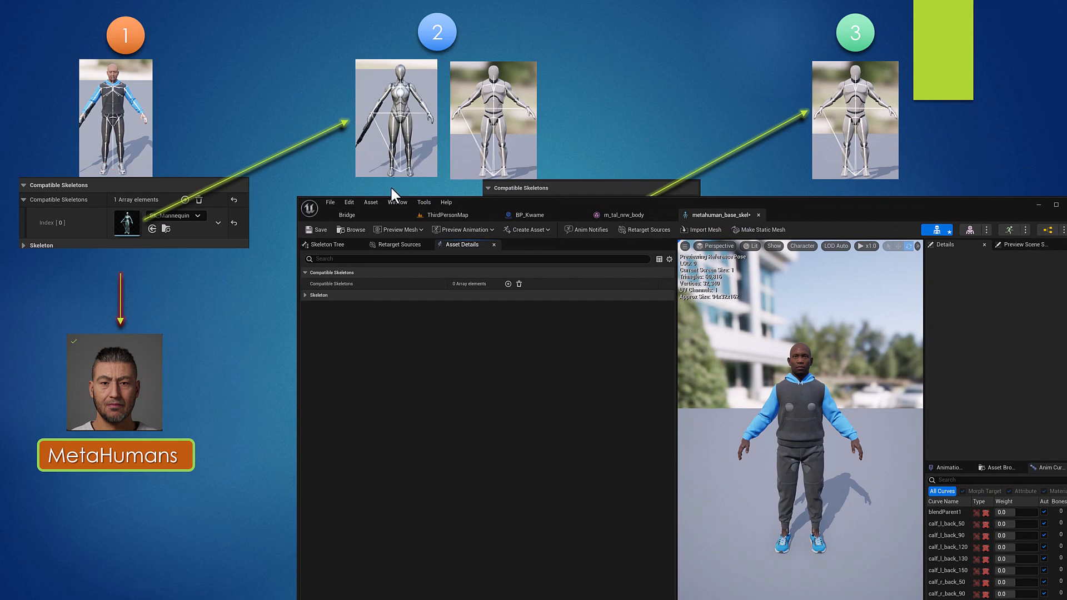
pyautogui.click(508, 284)
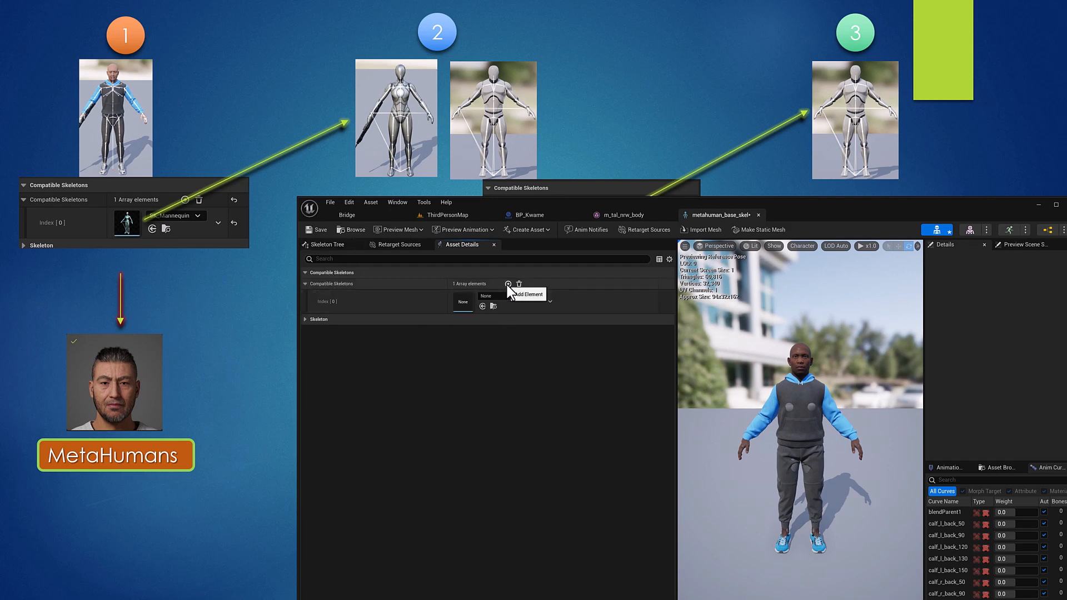
pyautogui.moveTo(549, 201); pyautogui.dragTo(685, 45)
# Return to the ThirdPersonMap editor and select the SK_Mannequin skeleton in ThirdPerson/Characters/Mannequins/Meshes
pyautogui.click(602, 157)
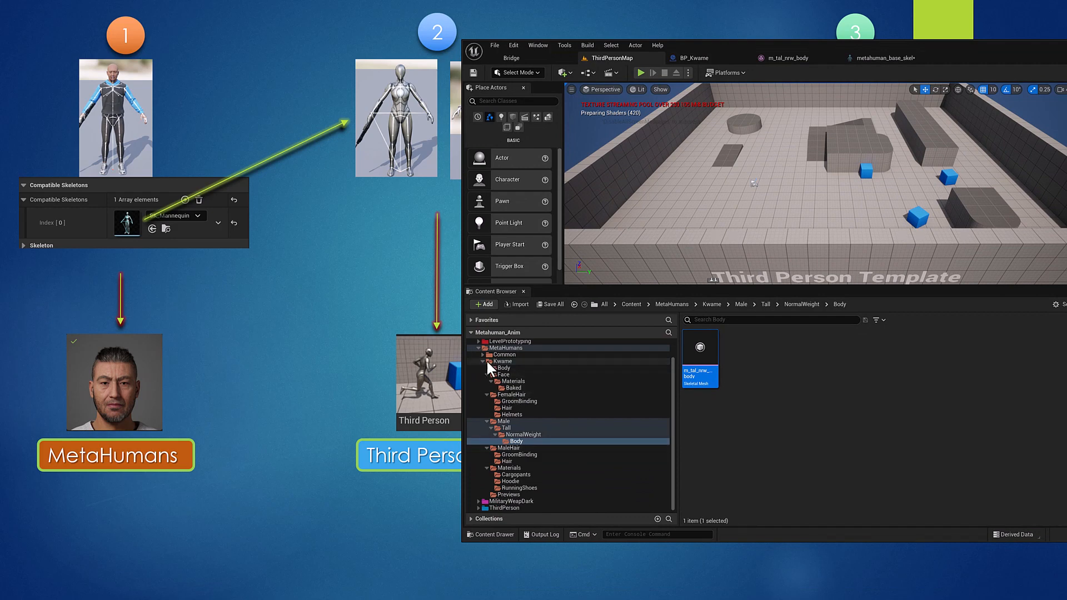
pyautogui.click(479, 346)
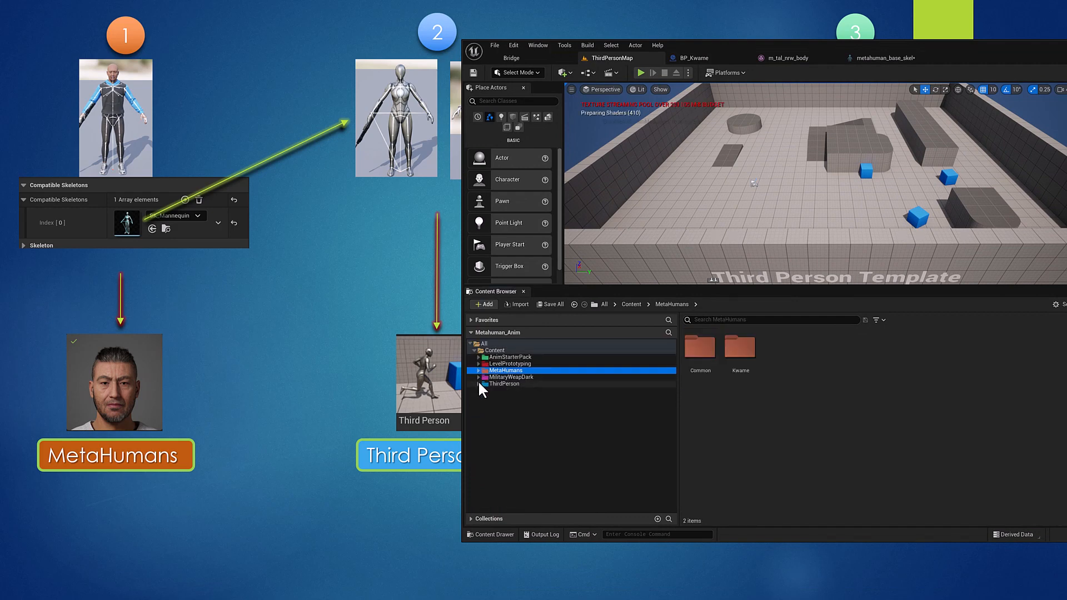
pyautogui.click(477, 382)
pyautogui.click(487, 410)
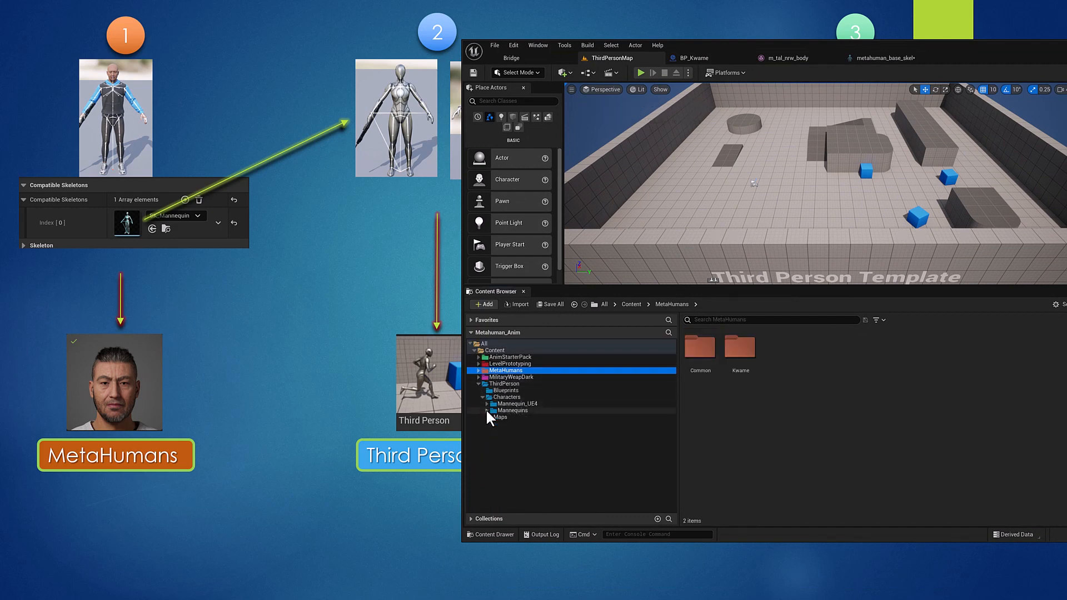
pyautogui.click(524, 410)
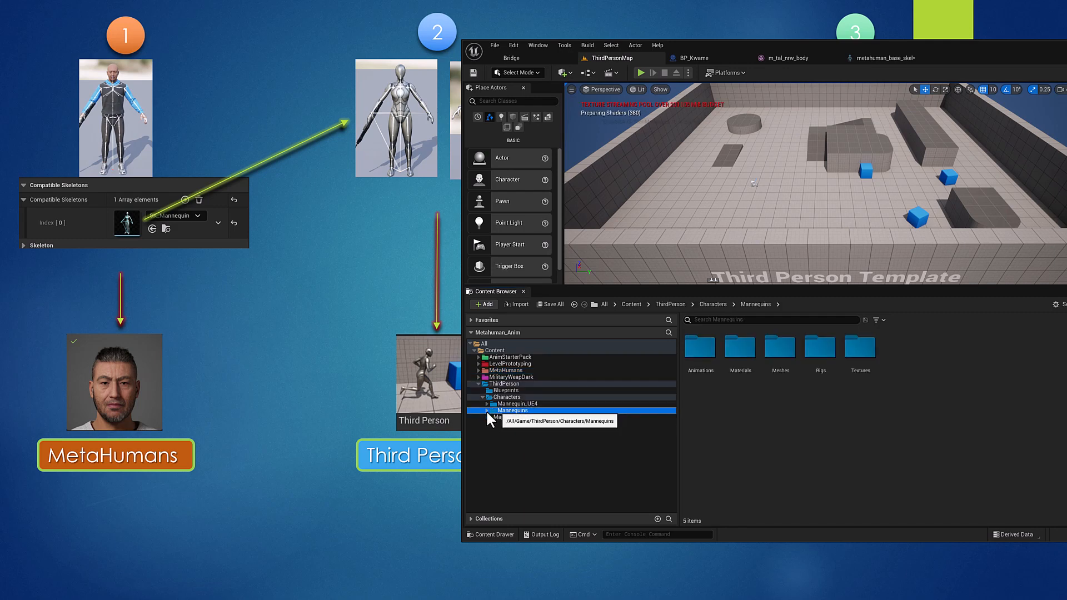
pyautogui.click(487, 410)
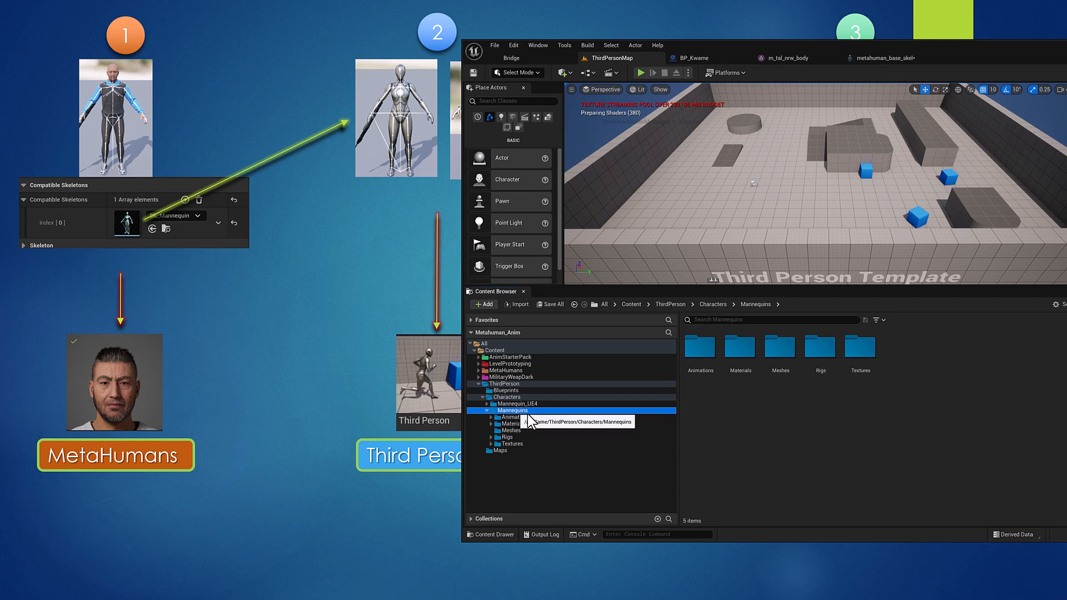
pyautogui.click(511, 431)
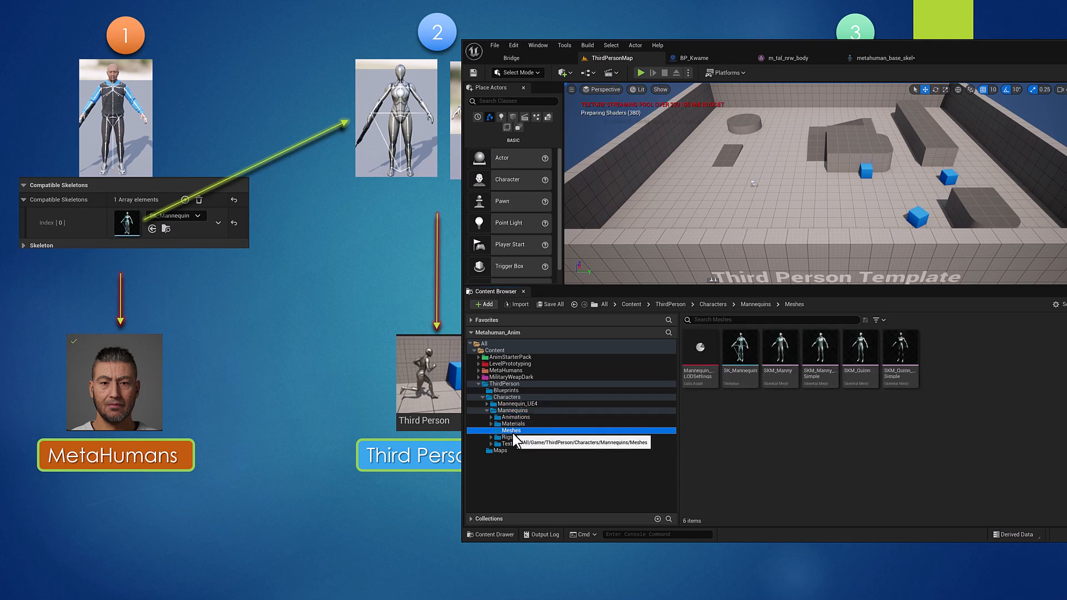
pyautogui.click(729, 371)
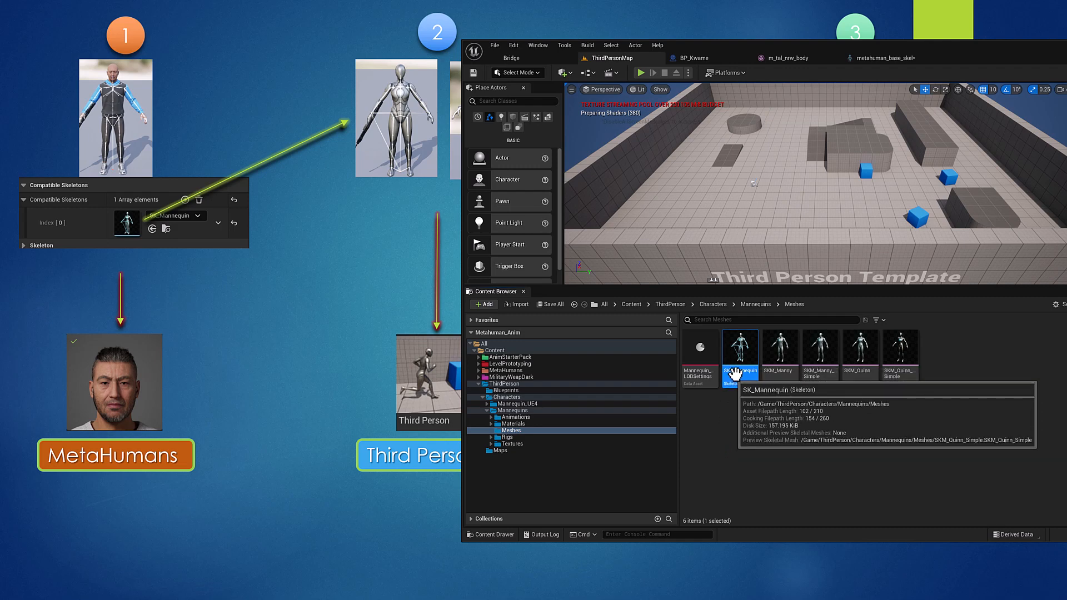
# Assign SK_Mannequin to the empty Compatible Skeletons entry of metahuman_base_skel and save the skeleton
pyautogui.click(878, 57)
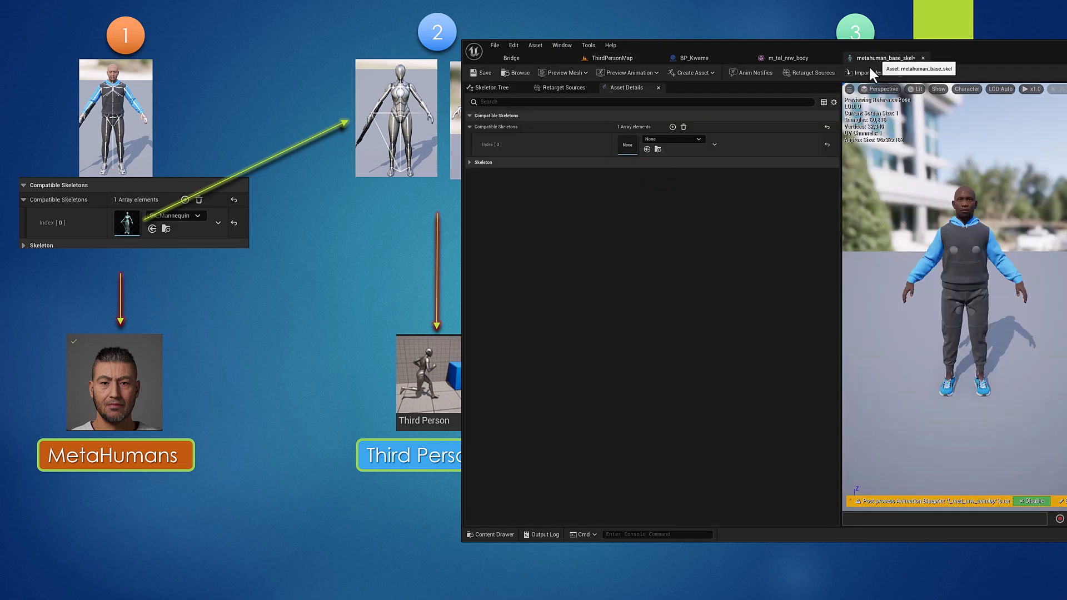
pyautogui.click(646, 149)
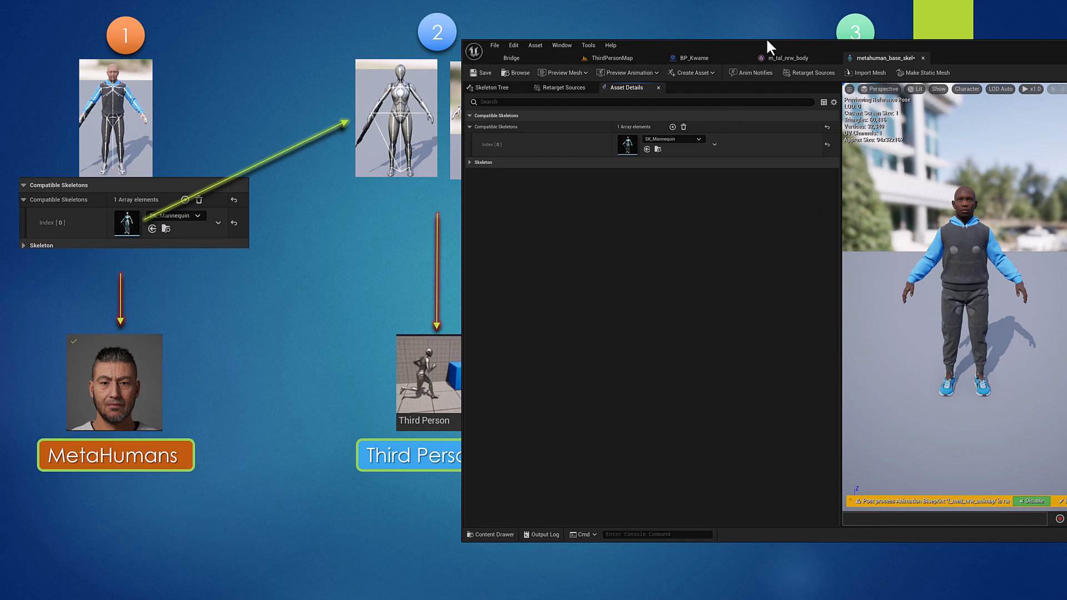
pyautogui.moveTo(762, 43); pyautogui.dragTo(692, 52)
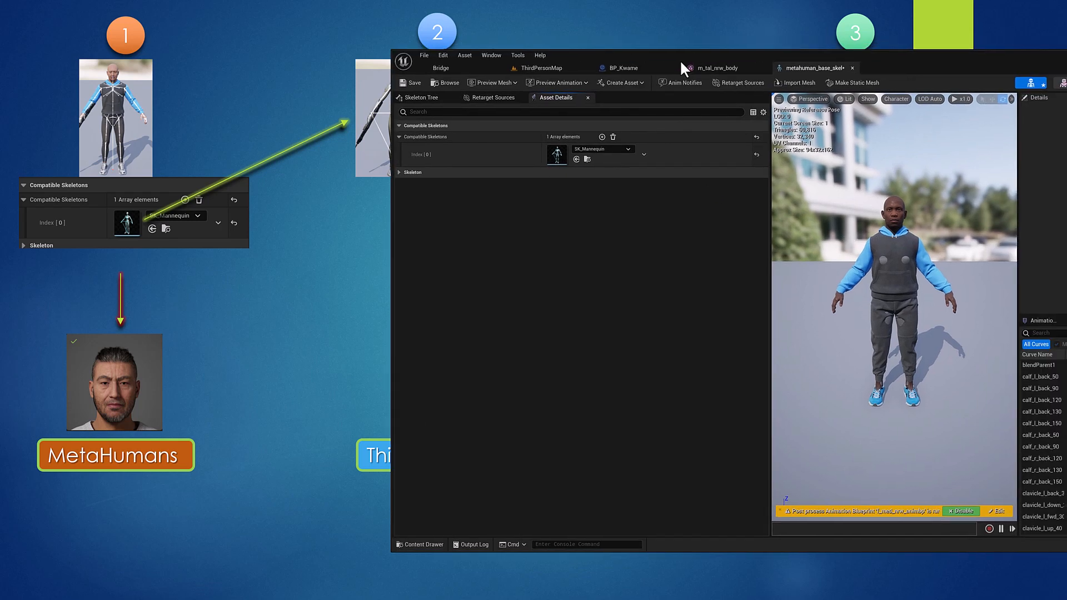
pyautogui.click(414, 82)
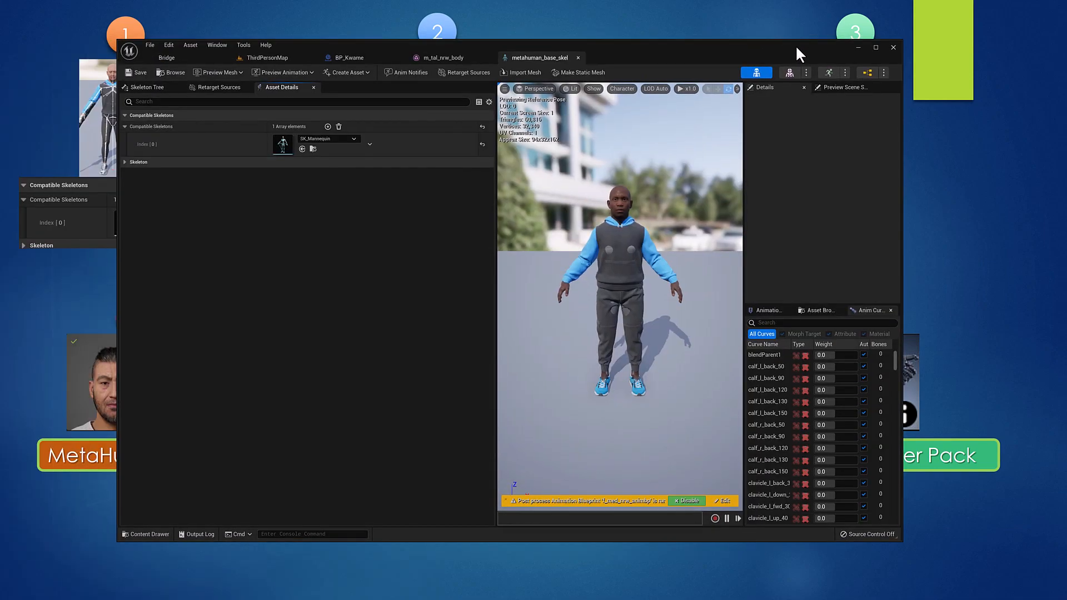
# Return to the ThirdPersonMap editor and select SK_Mannequin_Skeleton in ThirdPerson/Characters/Mannequin_UE4/Meshes
pyautogui.click(268, 57)
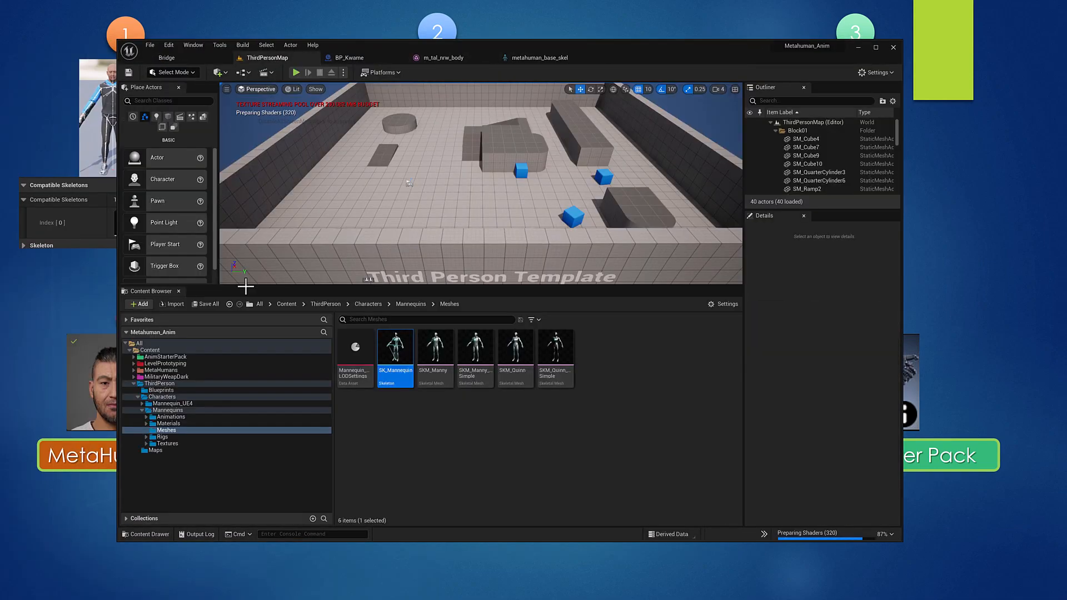
pyautogui.click(142, 410)
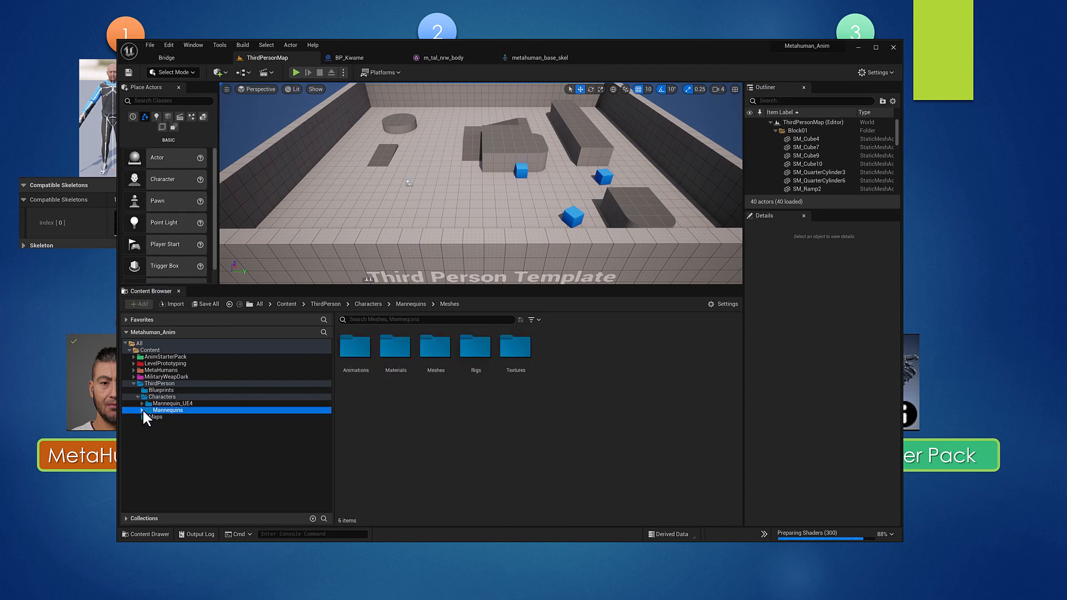
pyautogui.click(178, 404)
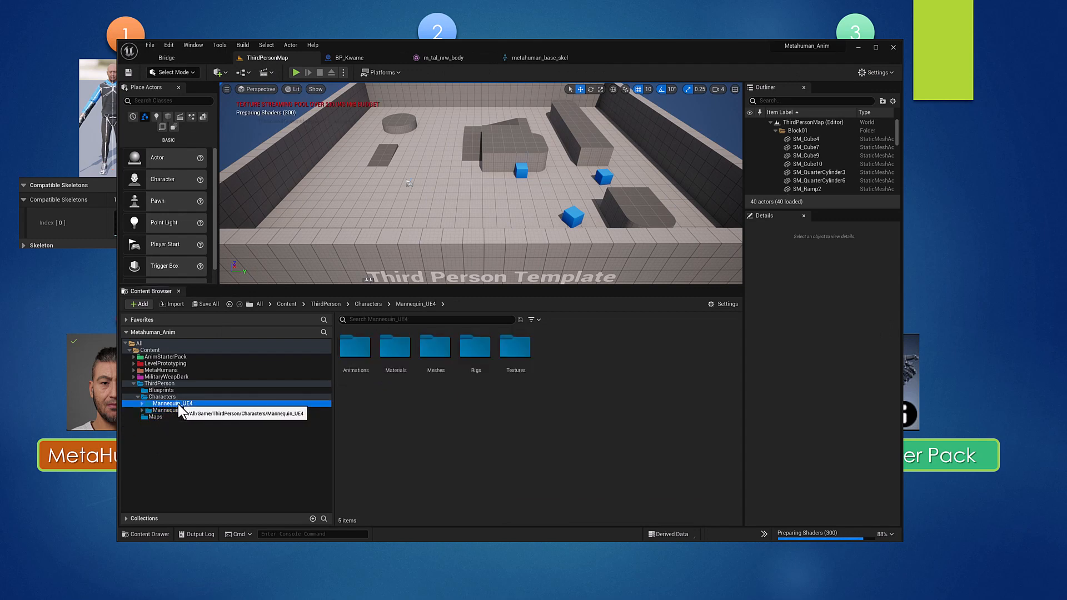
pyautogui.click(142, 403)
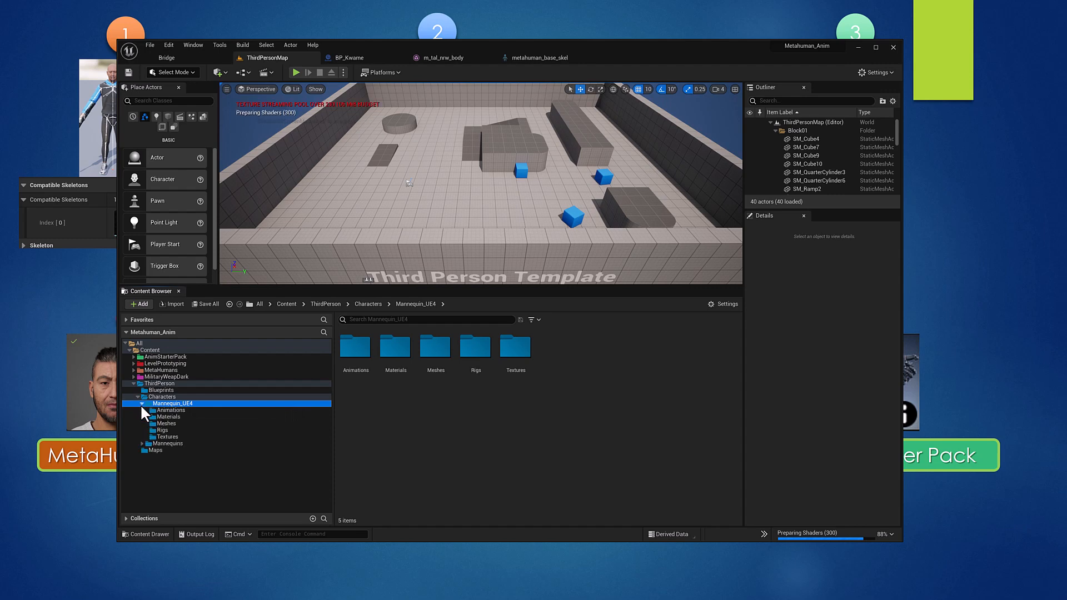
pyautogui.click(162, 423)
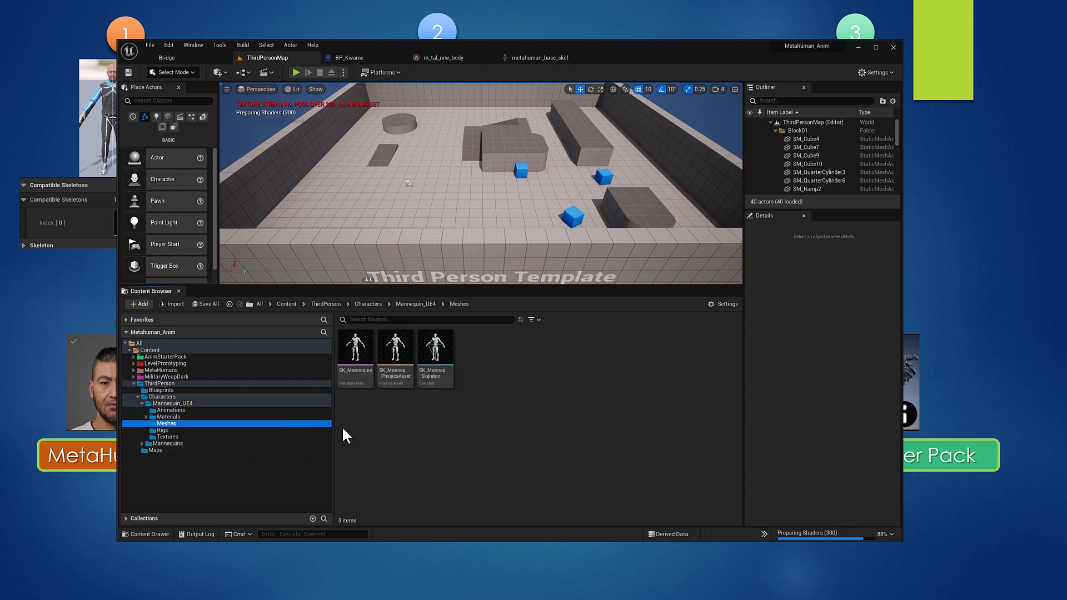
pyautogui.click(431, 355)
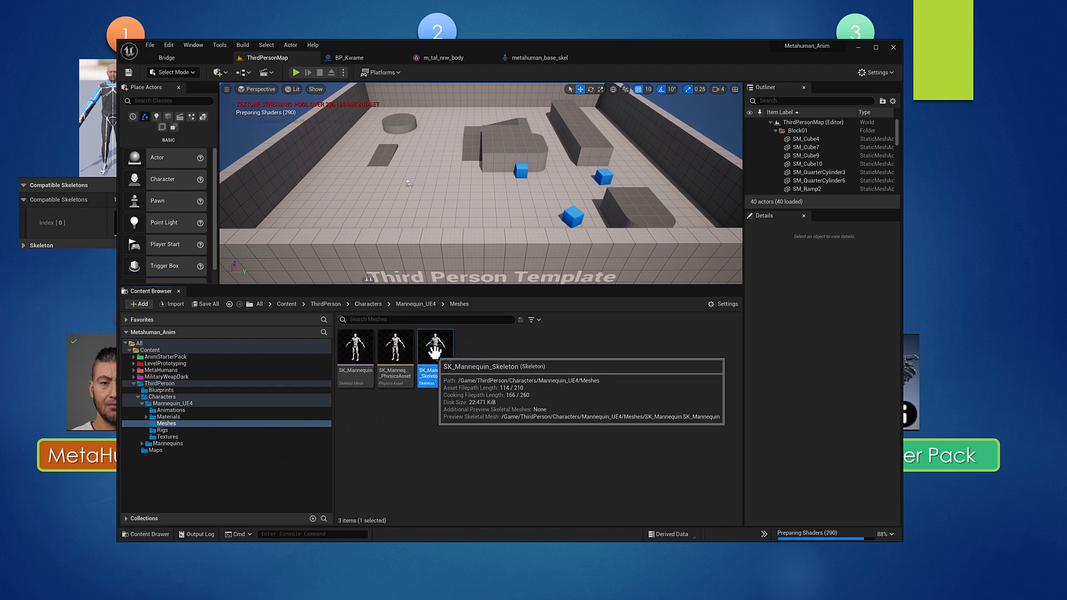
# Open the UE4 SK_Mannequin skeletal mesh and switch to its skeleton SK_Mannequin_Skeleton
pyautogui.click(364, 358)
pyautogui.doubleClick(359, 358)
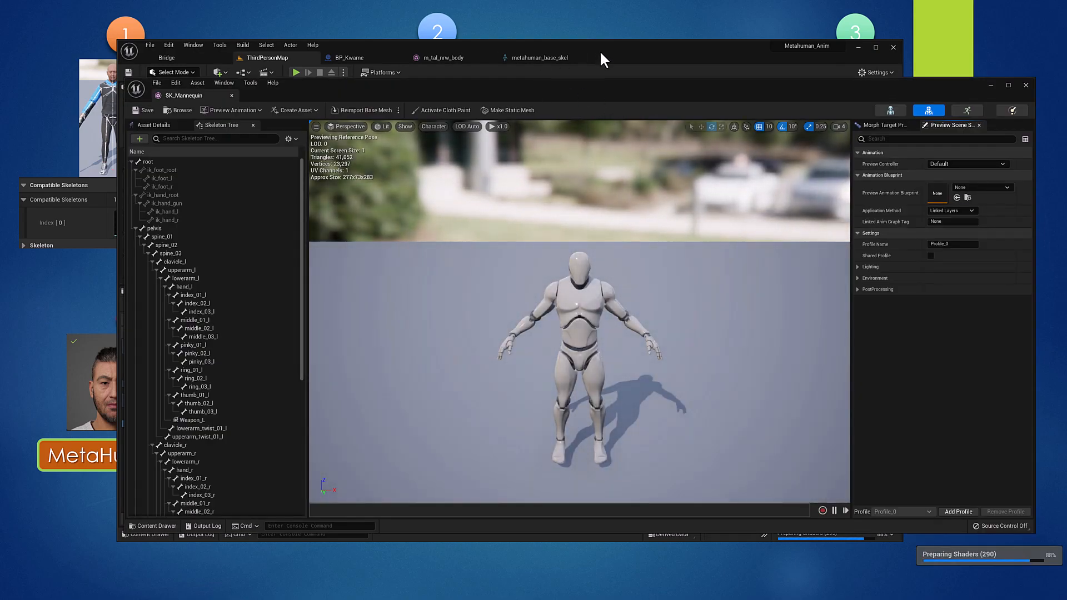
pyautogui.click(893, 112)
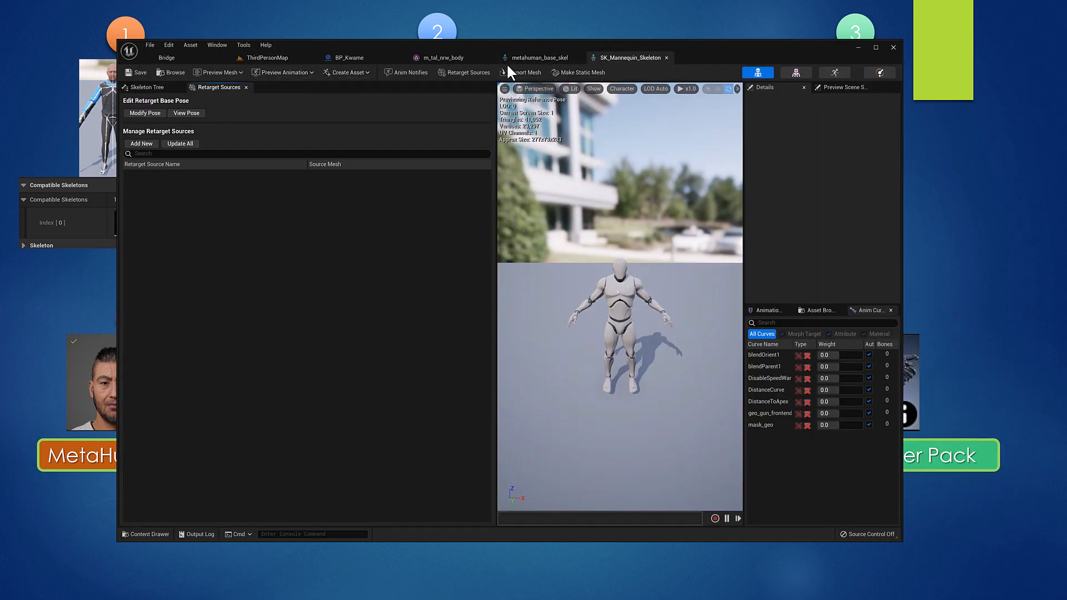
# Show the asset details of SK_Mannequin_Skeleton and add an empty element to its Compatible Skeletons array
pyautogui.click(217, 45)
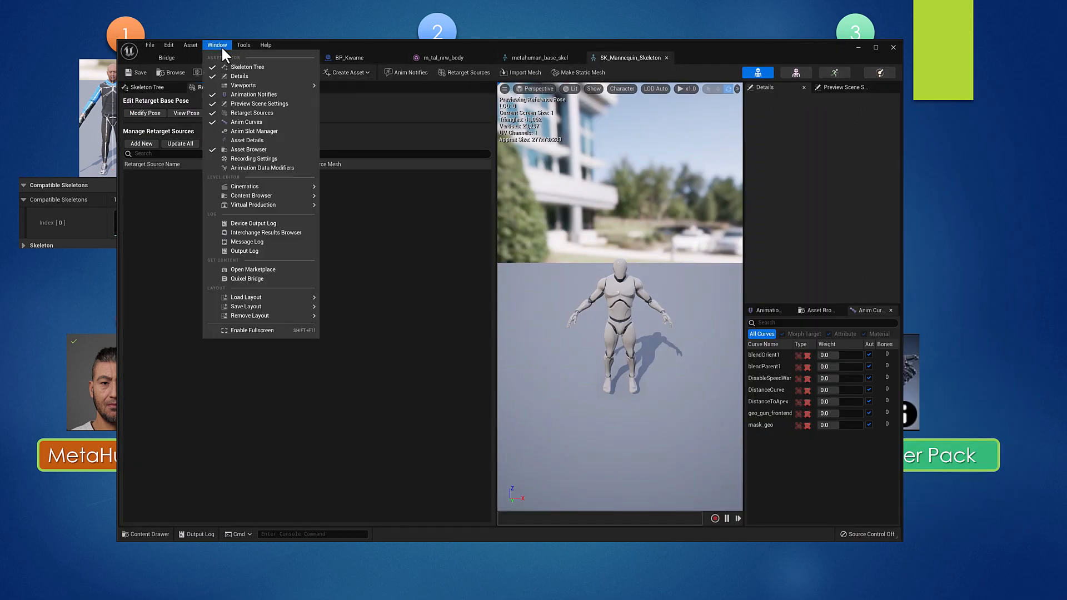
pyautogui.click(244, 140)
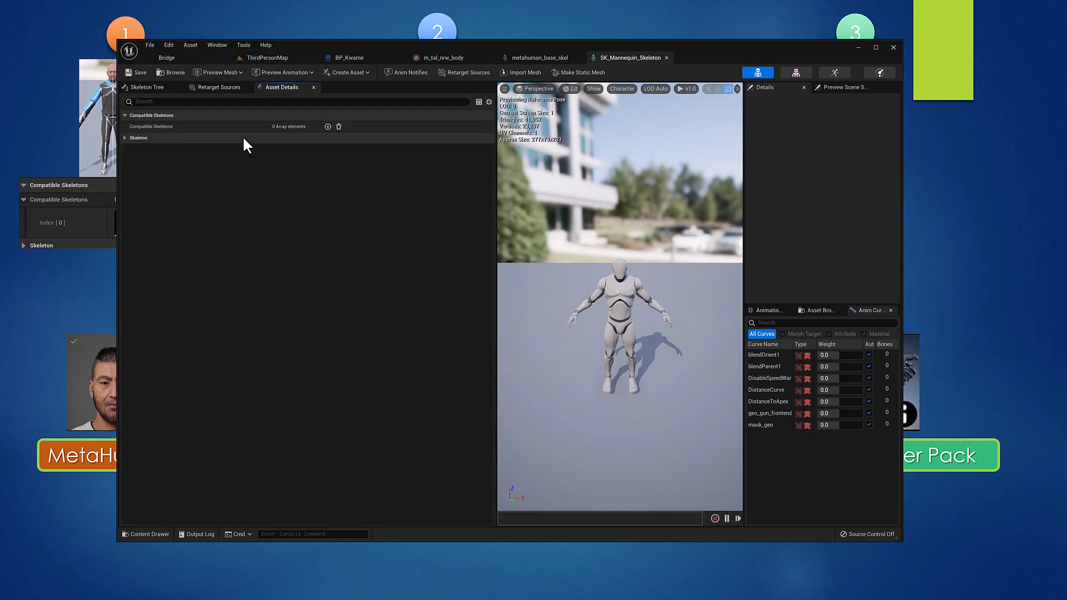
pyautogui.click(548, 58)
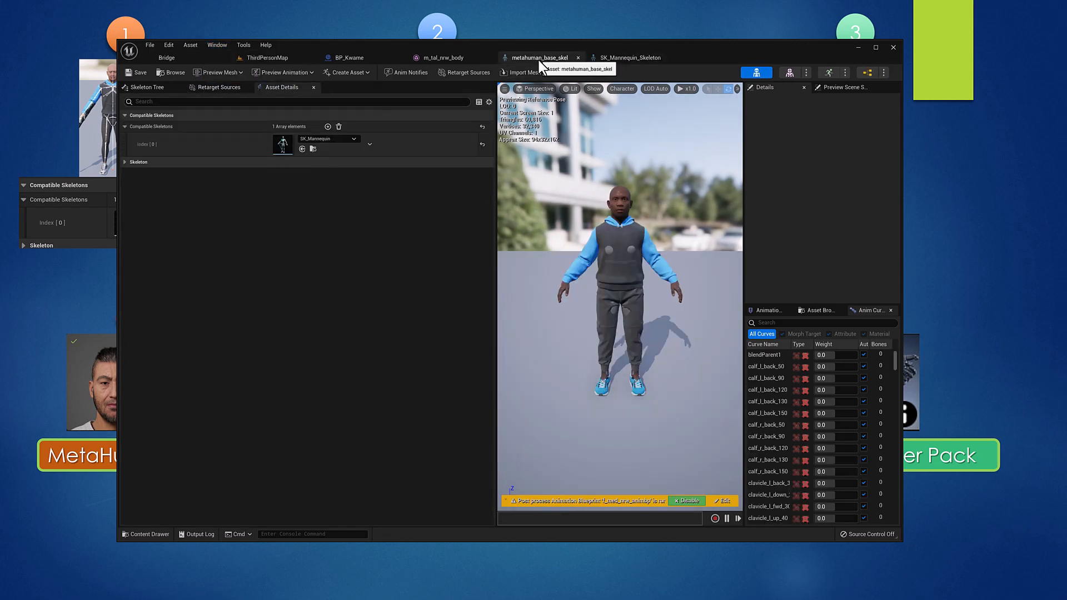
pyautogui.click(633, 56)
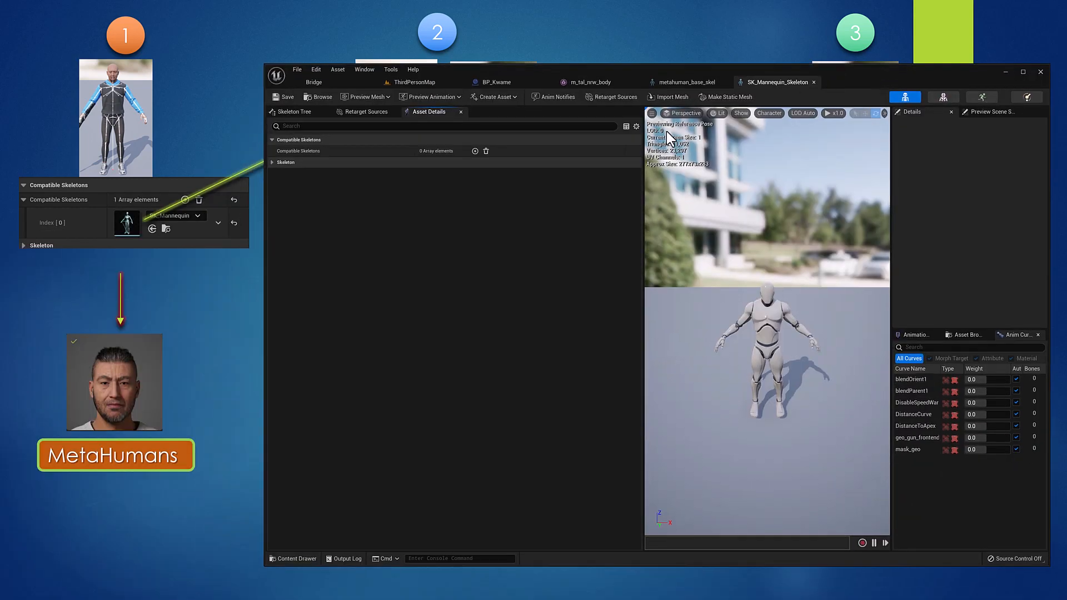
pyautogui.click(475, 151)
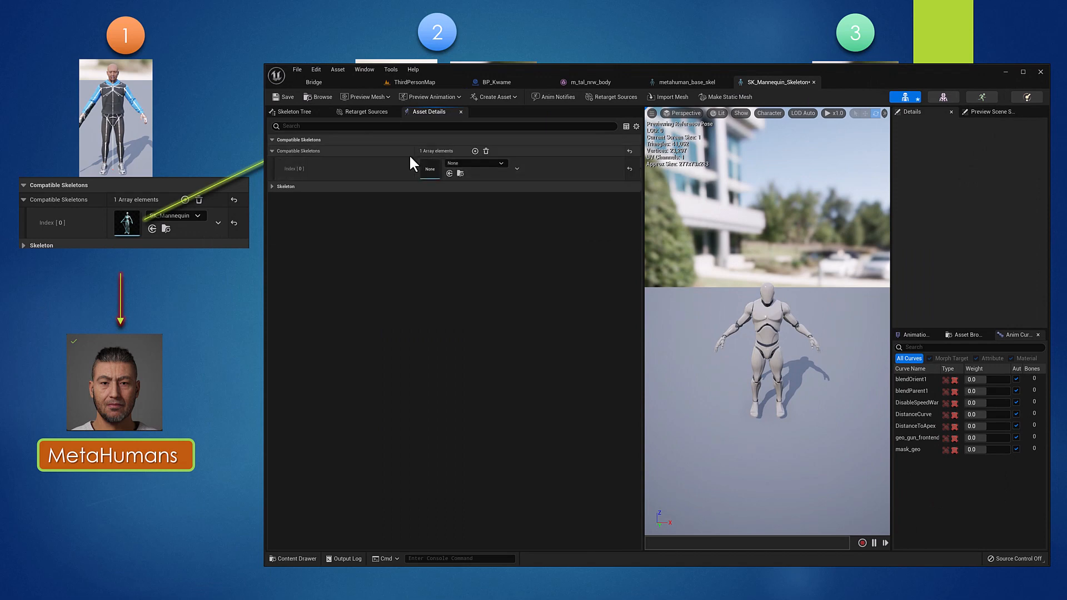
# Return to the ThirdPersonMap editor and select the UE4_Mannequin_Skeleton asset in AnimStarterPack/UE4_Mannequin/Mesh
pyautogui.click(409, 82)
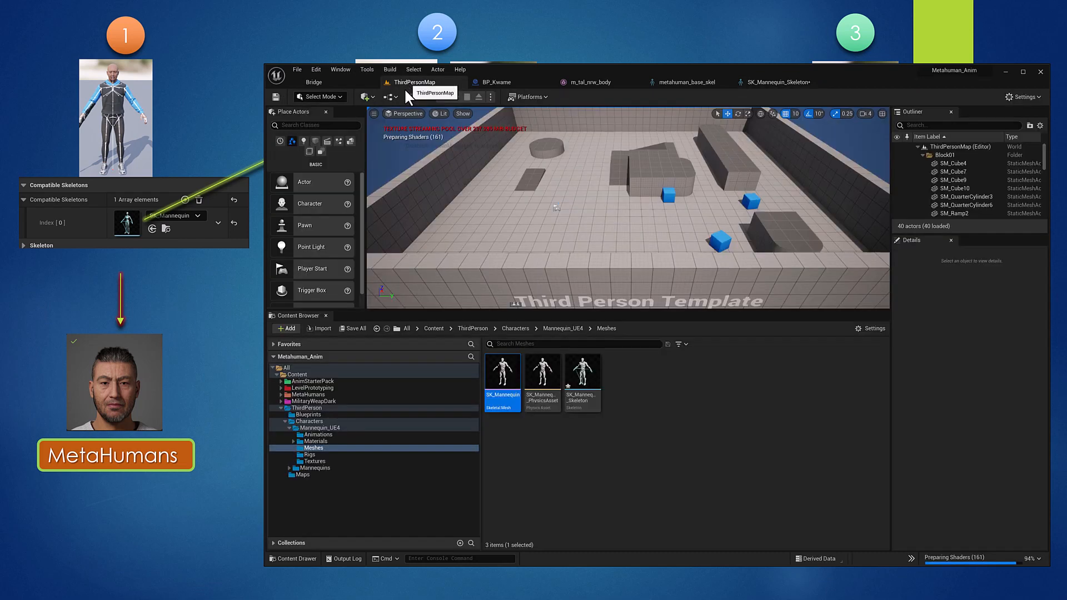
pyautogui.click(281, 408)
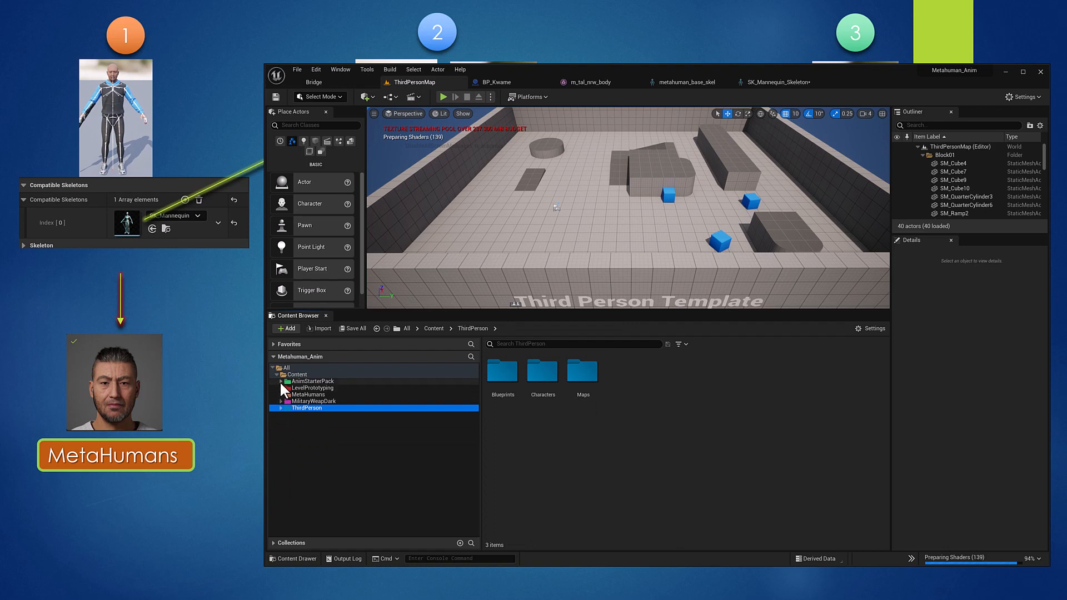
pyautogui.click(281, 382)
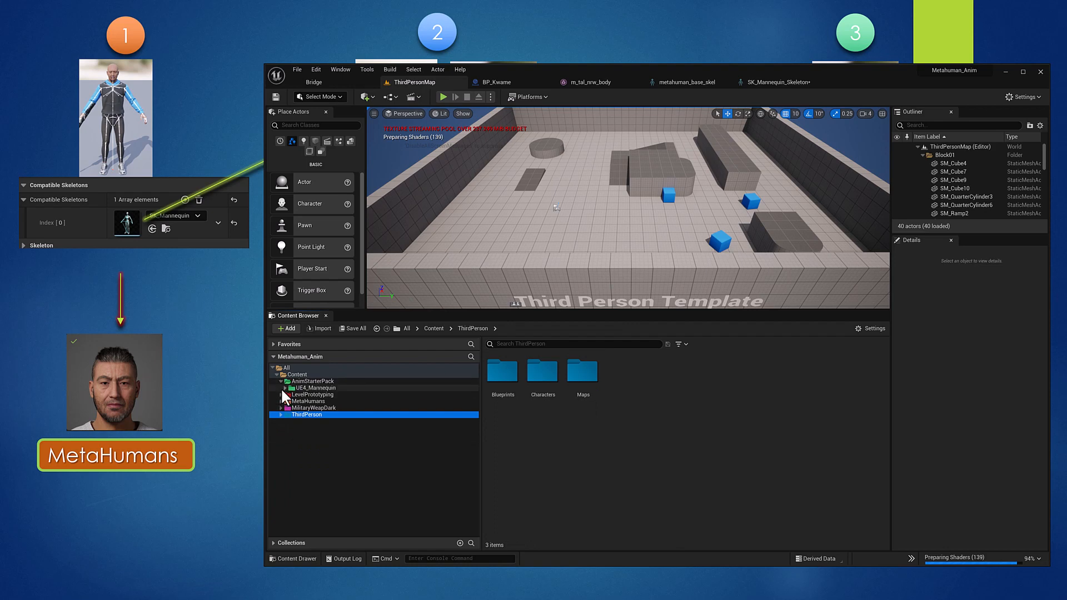
pyautogui.click(285, 388)
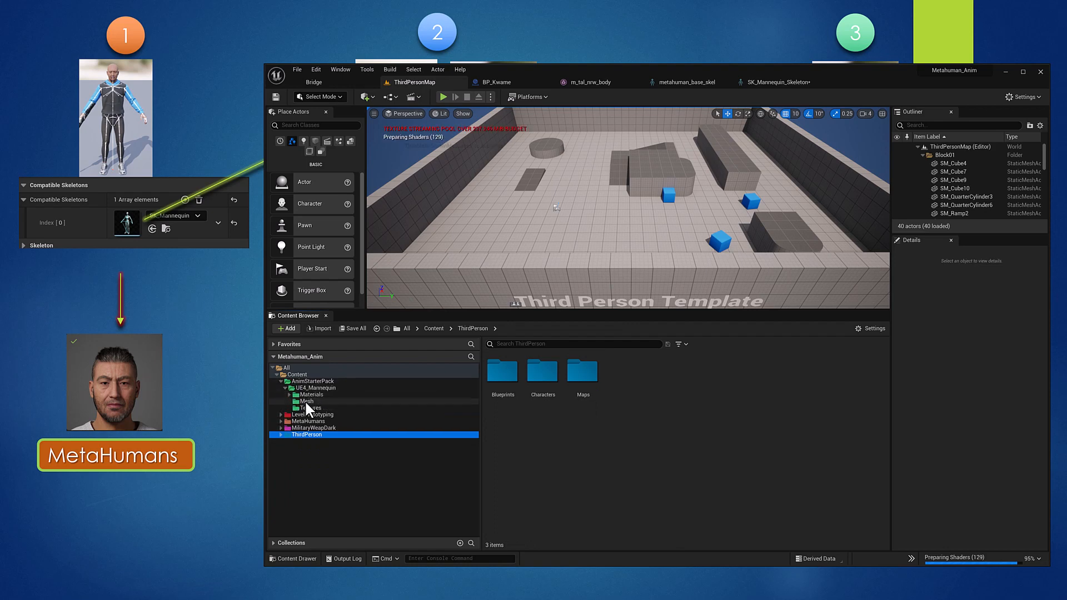
pyautogui.click(305, 402)
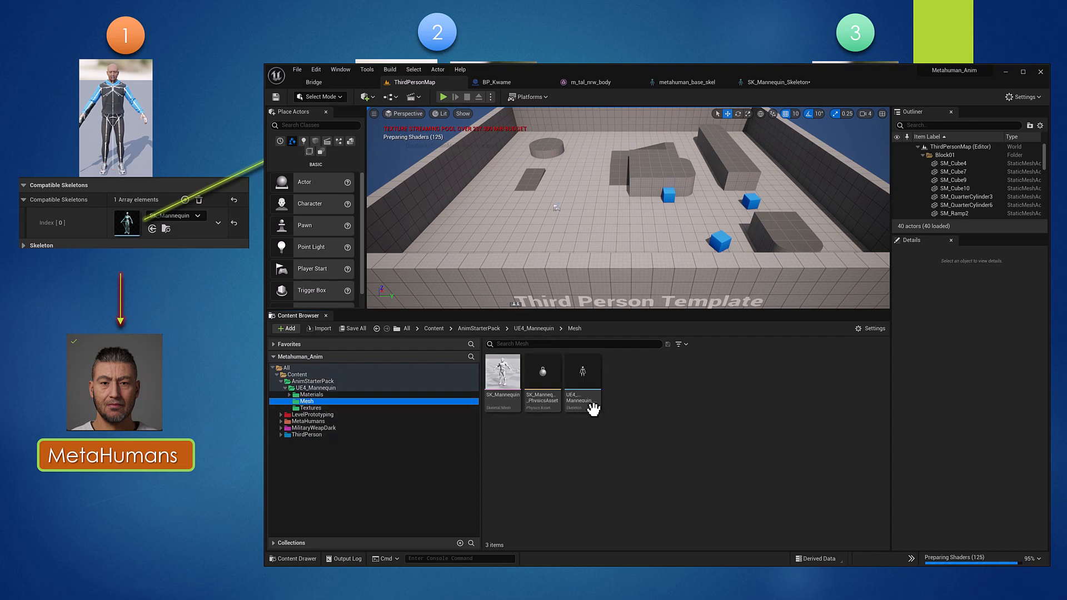
pyautogui.click(593, 382)
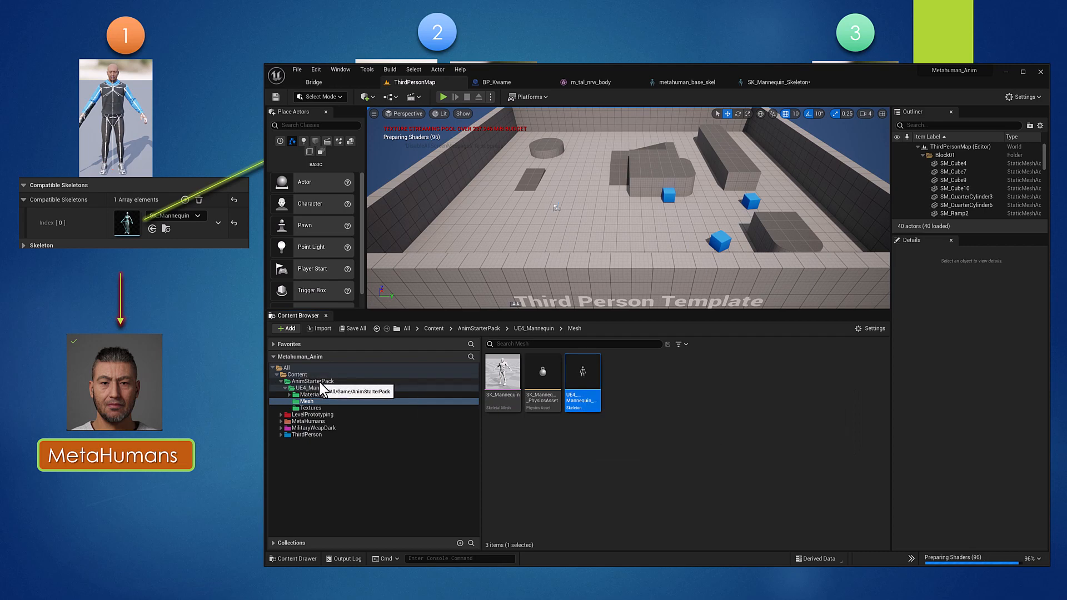
# Compare the Compatible Skeletons entries of metahuman_base_skel and SK_Mannequin_Skeleton
pyautogui.click(779, 84)
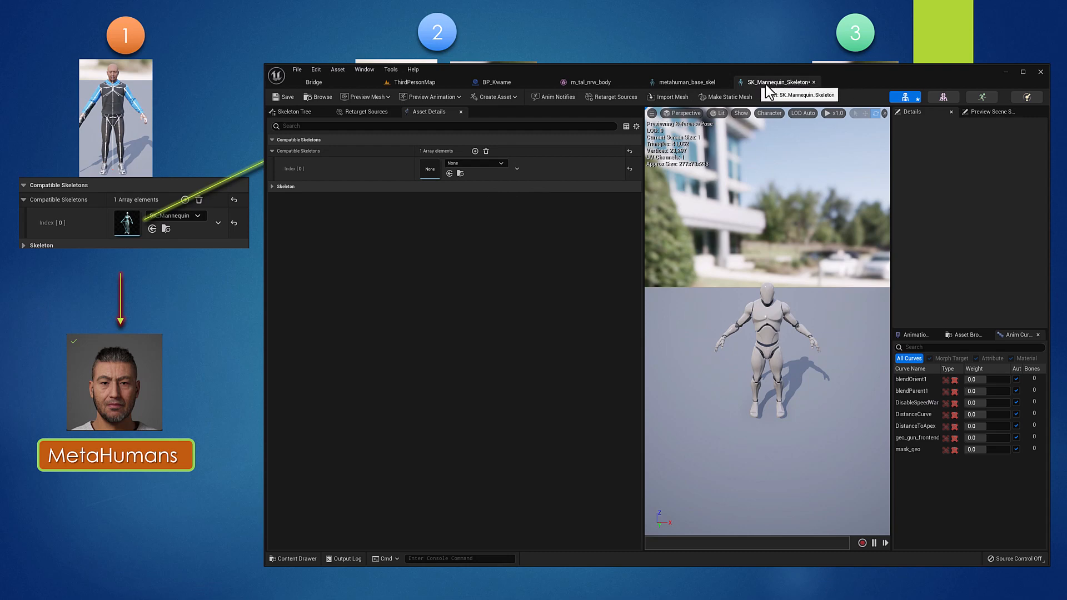
pyautogui.click(421, 83)
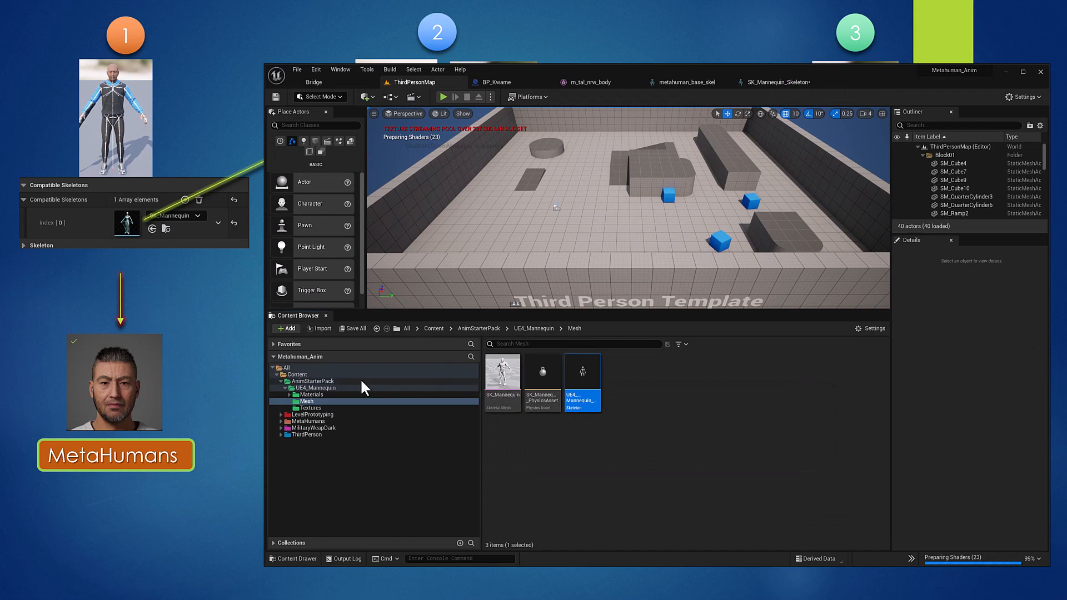
pyautogui.click(692, 83)
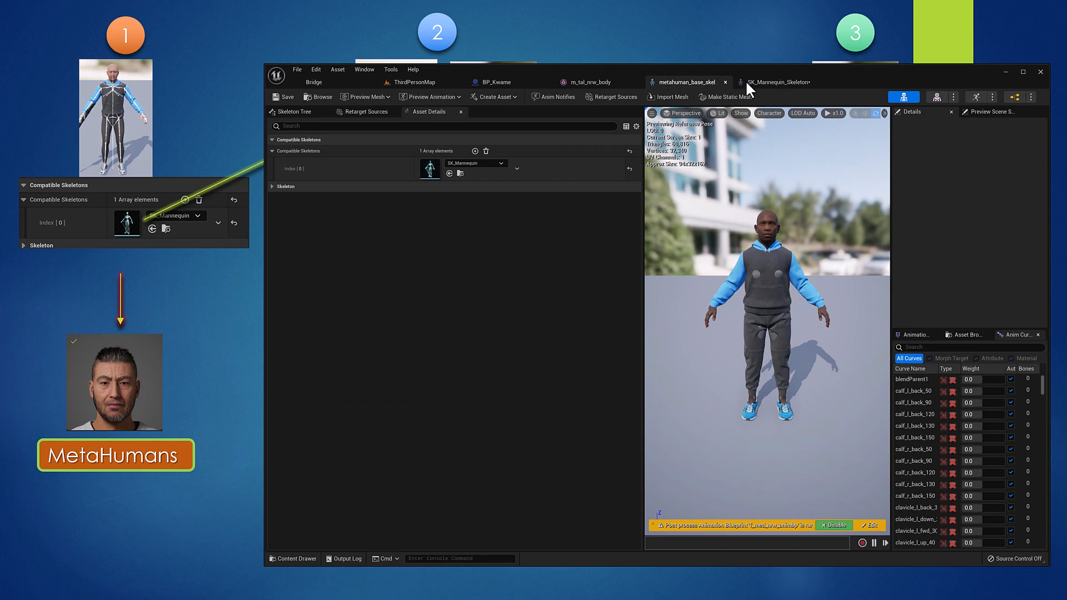
pyautogui.click(770, 81)
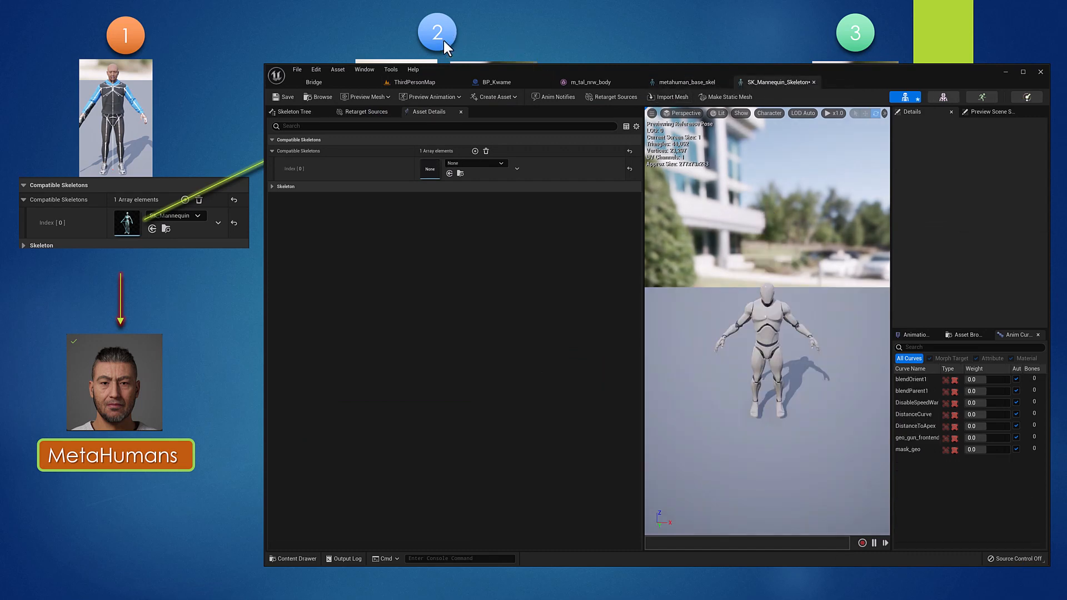
pyautogui.moveTo(645, 71); pyautogui.dragTo(391, 189)
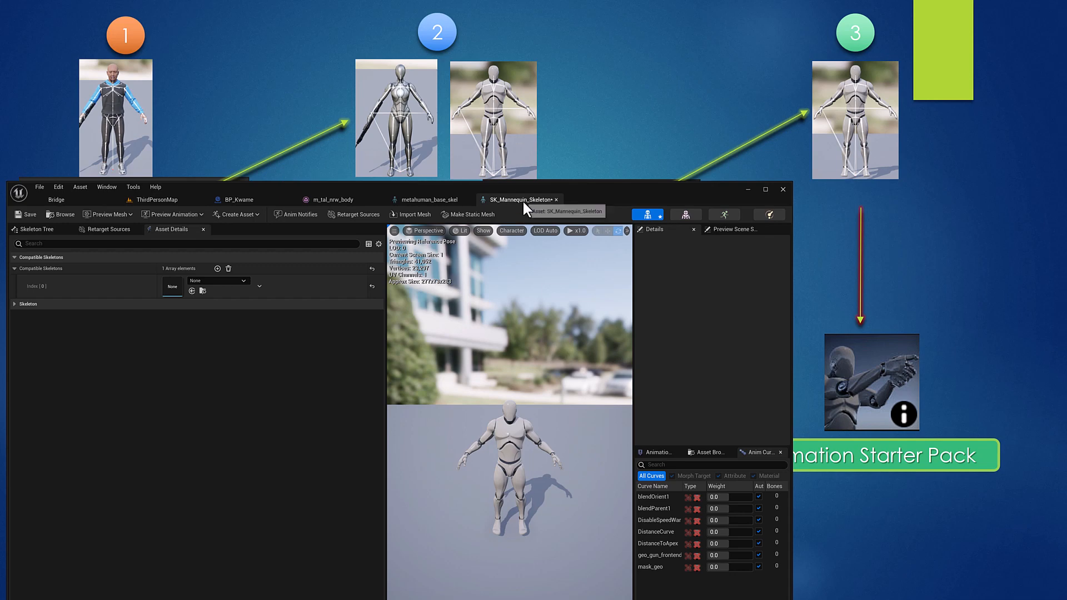
pyautogui.moveTo(582, 185); pyautogui.dragTo(822, 144)
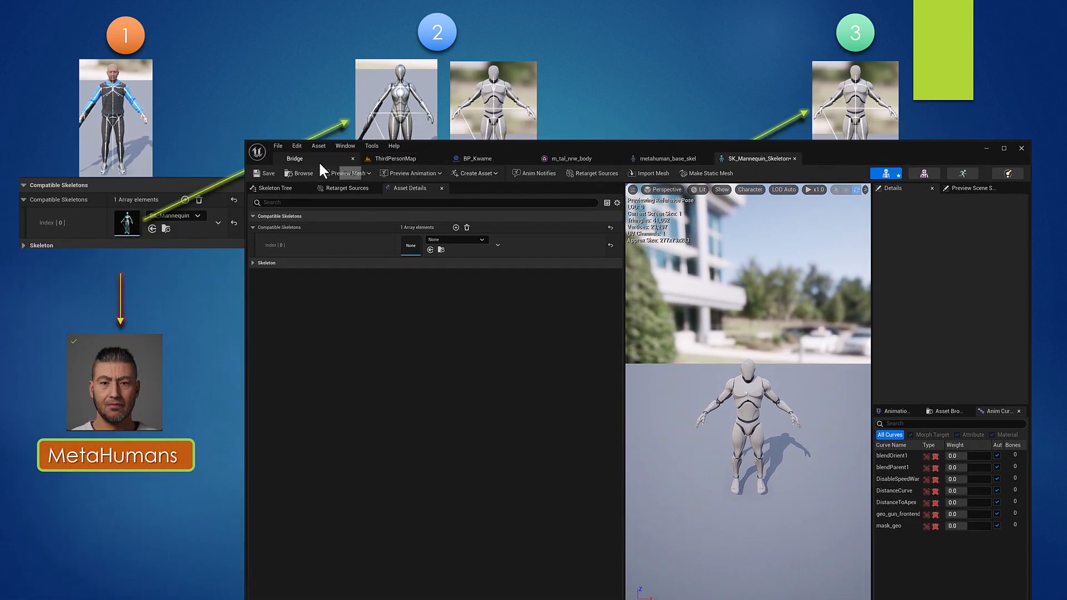
# Assign the selected UE4_Mannequin_Skeleton to the empty Compatible Skeletons entry of SK_Mannequin_Skeleton and save the skeleton
pyautogui.click(302, 162)
pyautogui.click(392, 161)
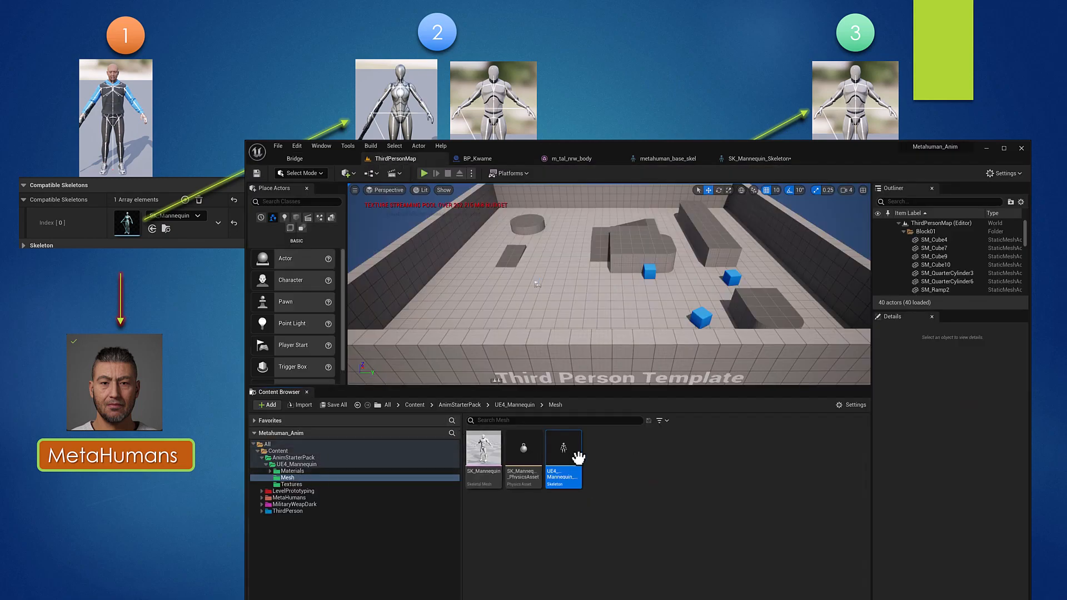
pyautogui.click(761, 160)
pyautogui.click(430, 250)
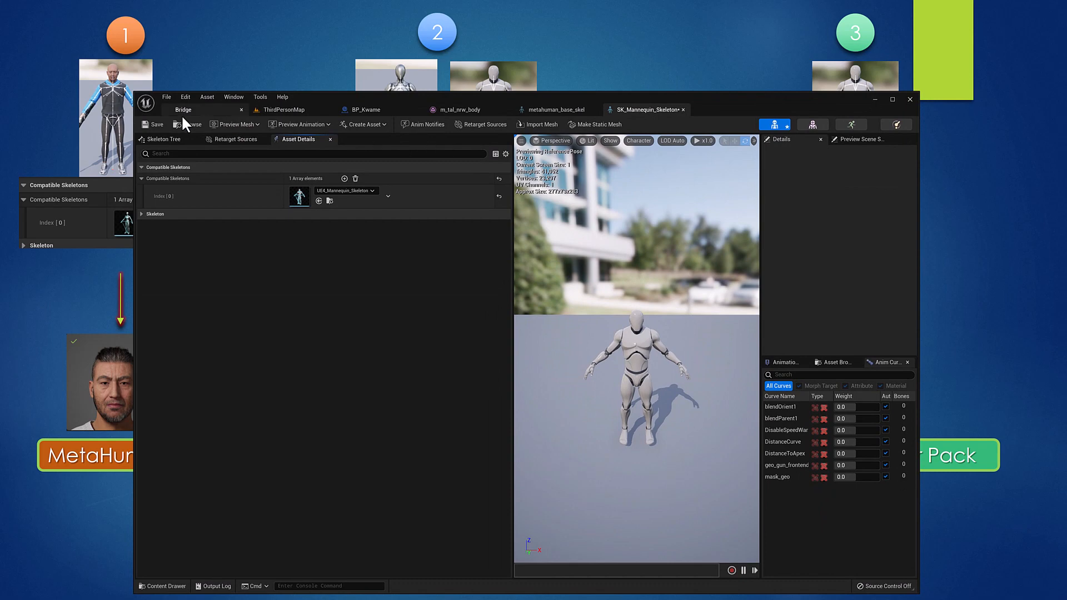
pyautogui.click(155, 124)
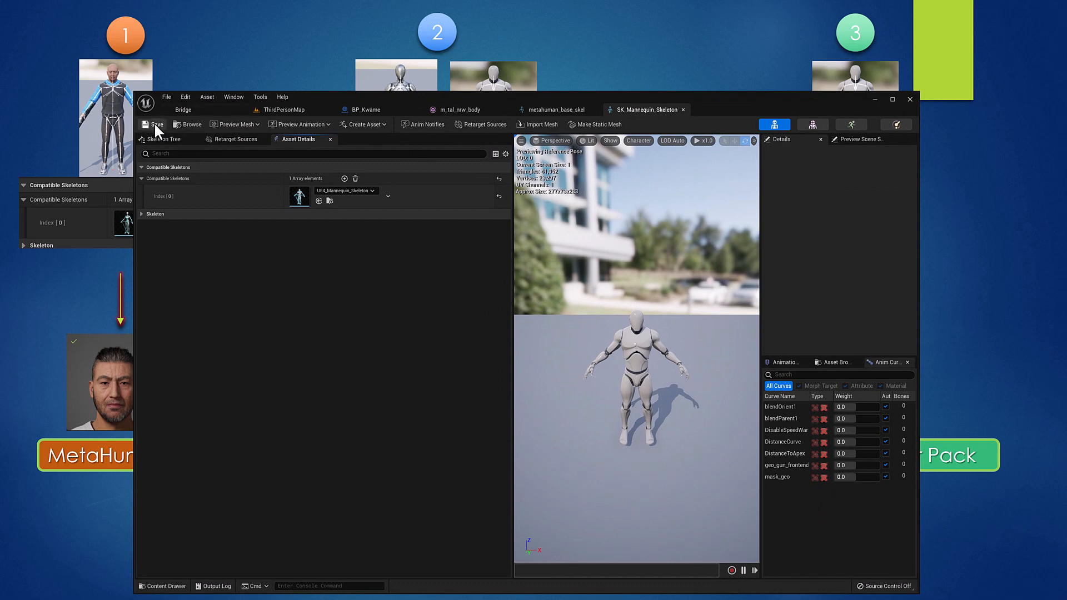
# Open the RTG_UE4Manny_UE5Manny IK Retargeter from ThirdPerson/Characters/Mannequin_UE4/Rigs
pyautogui.click(312, 112)
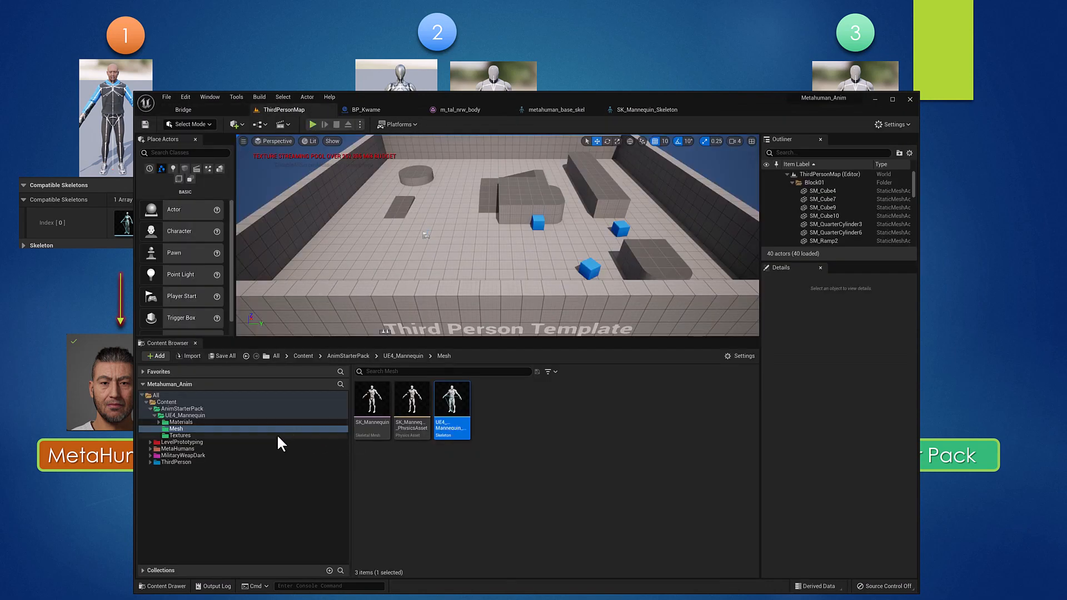
pyautogui.click(149, 409)
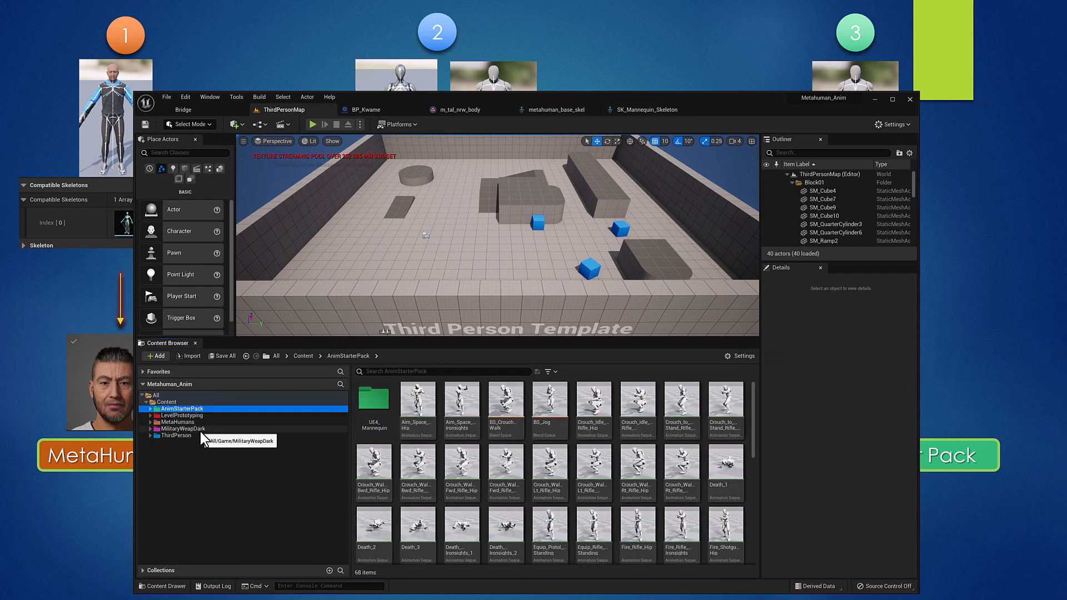
pyautogui.click(150, 436)
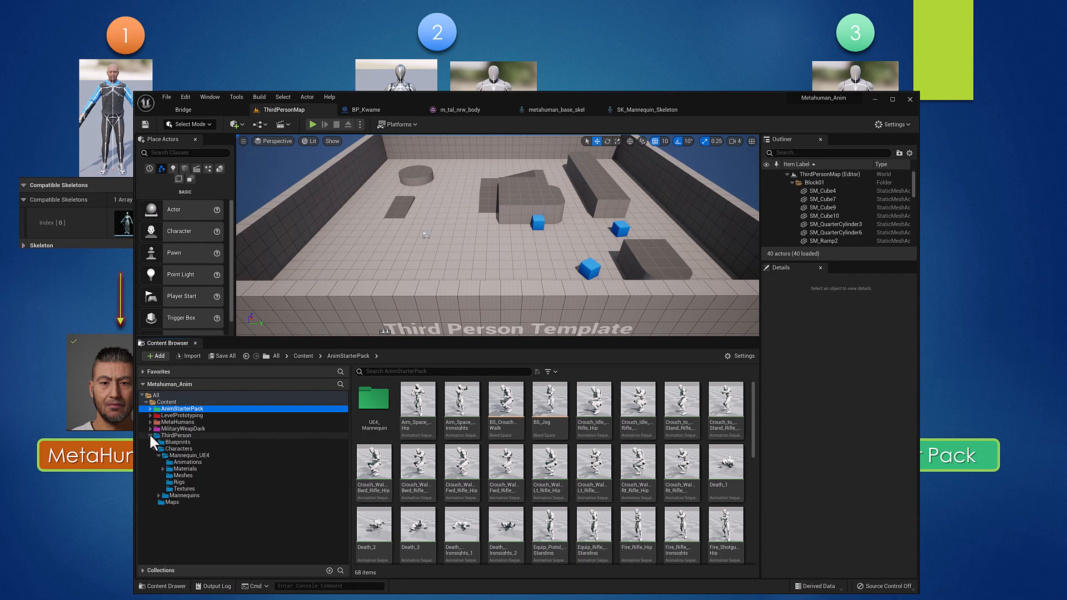
pyautogui.click(178, 482)
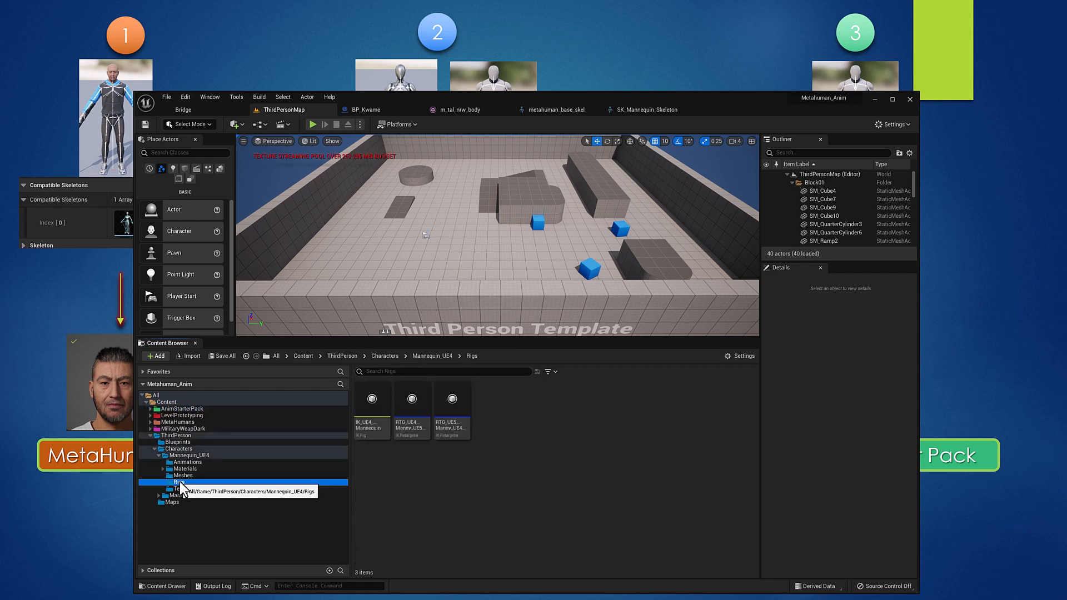
pyautogui.click(414, 409)
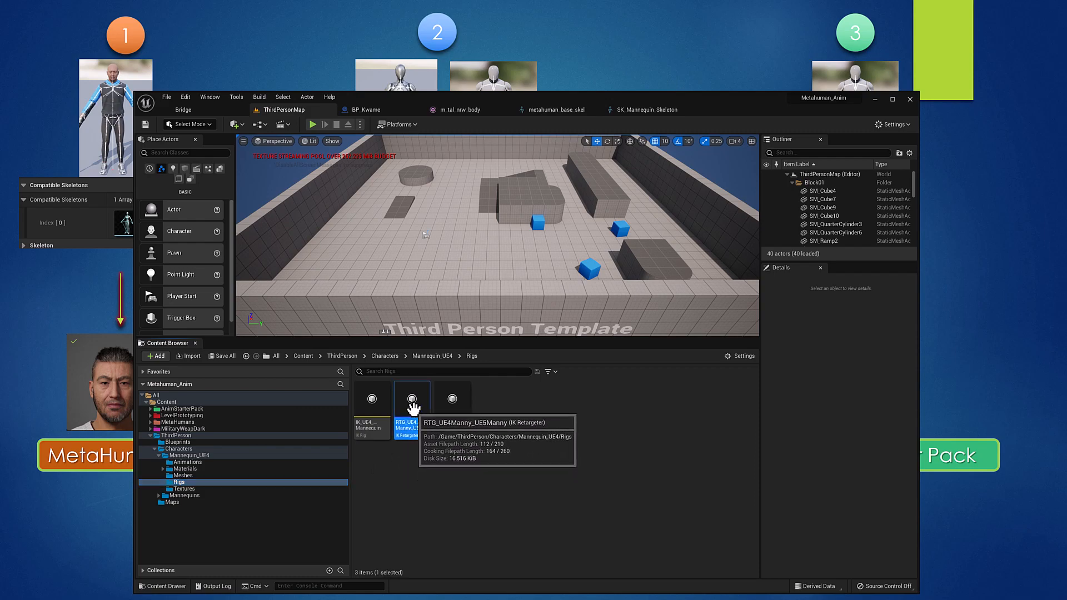
pyautogui.doubleClick(414, 410)
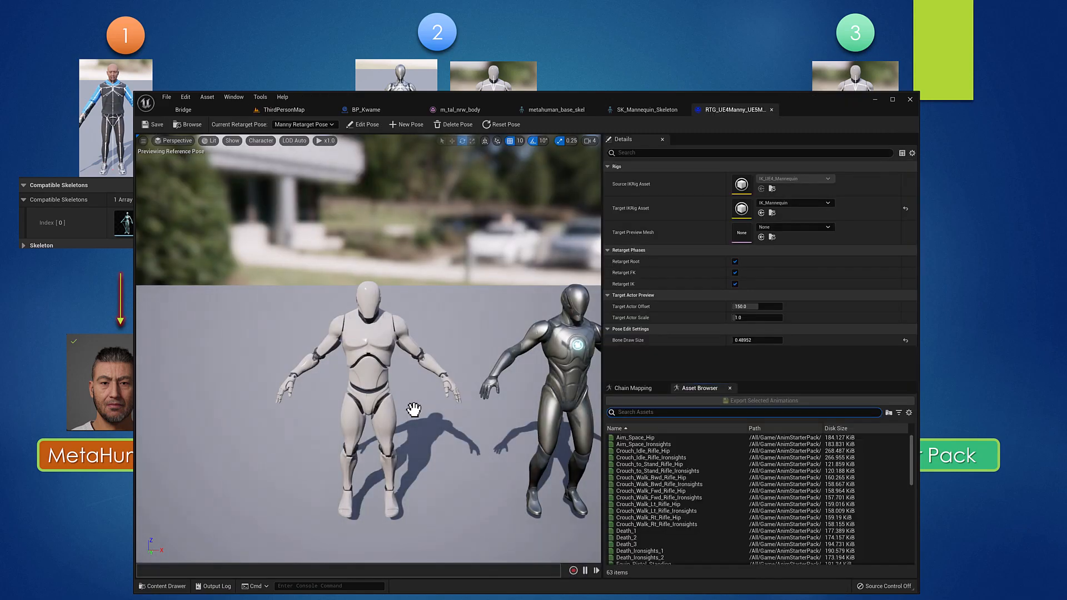
# Maximize the retargeter window and look through the animations listed for retargeting
pyautogui.click(892, 100)
pyautogui.scroll(-4, 718, 395)
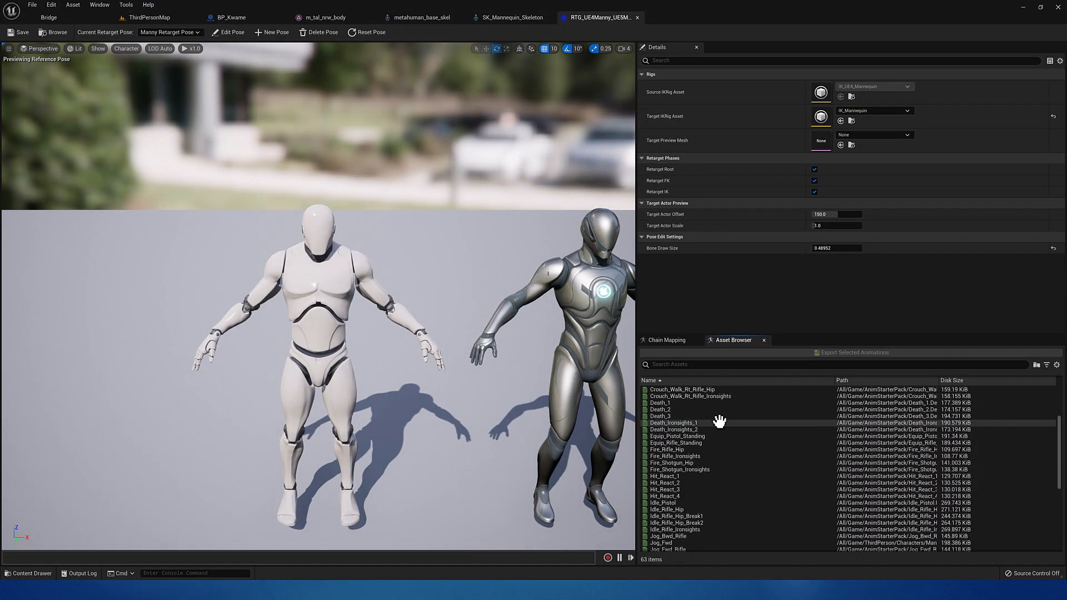
pyautogui.scroll(4, 716, 422)
pyautogui.click(703, 390)
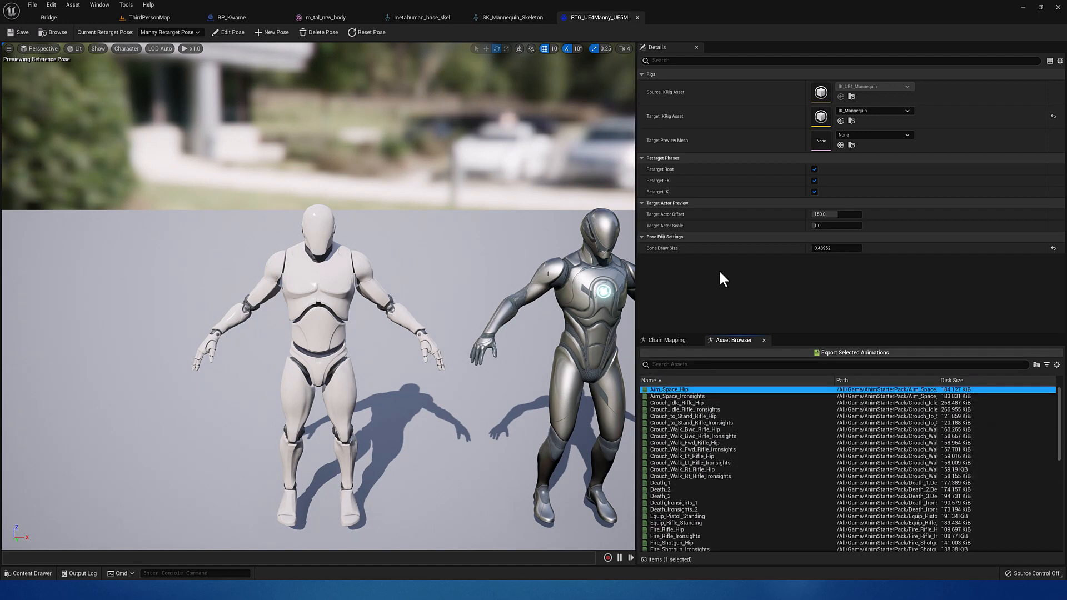
# Return to the ThirdPersonMap editor and create a folder named TP_Animation inside ThirdPerson
pyautogui.click(151, 18)
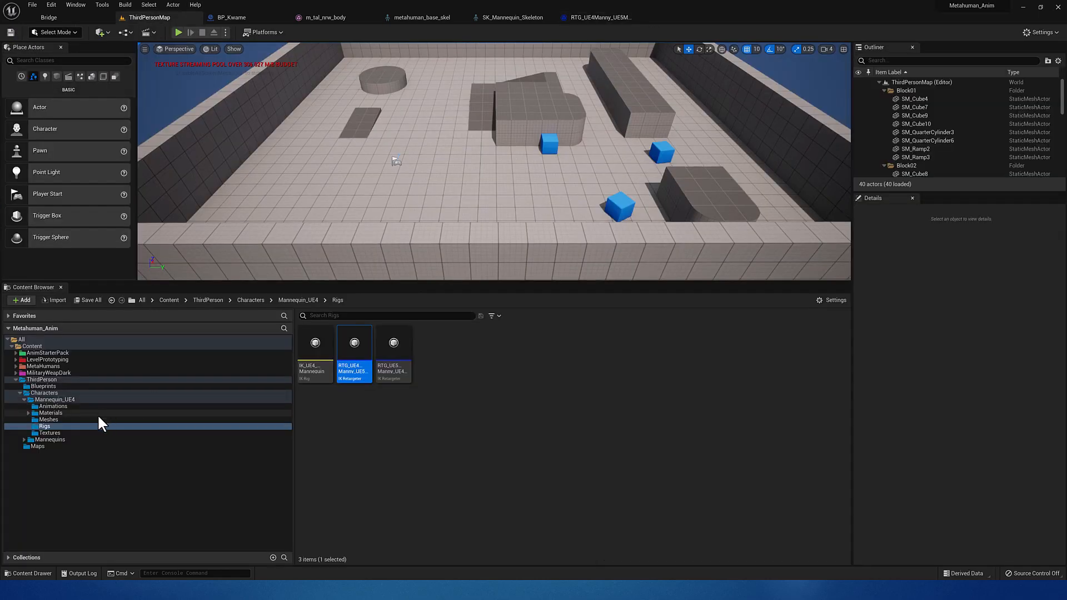
pyautogui.click(20, 392)
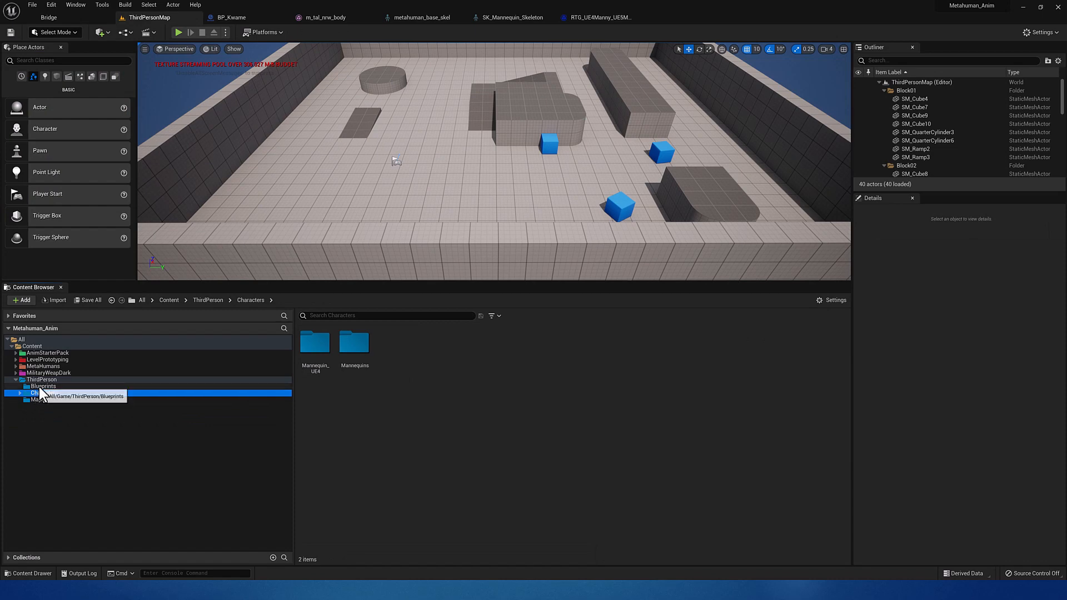
pyautogui.click(38, 386)
pyautogui.click(31, 380)
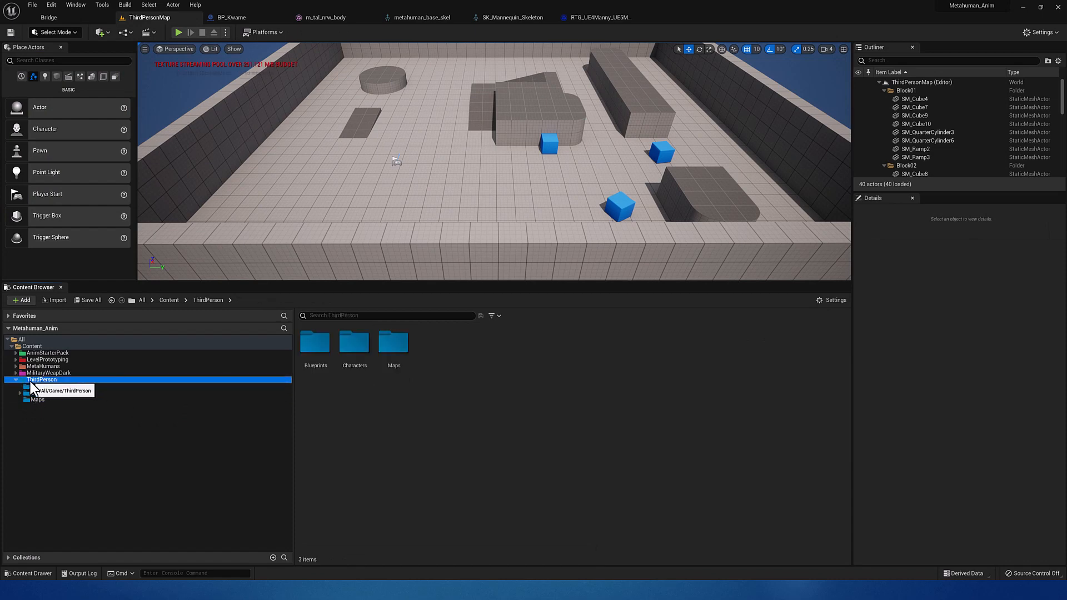
pyautogui.rightClick(64, 379)
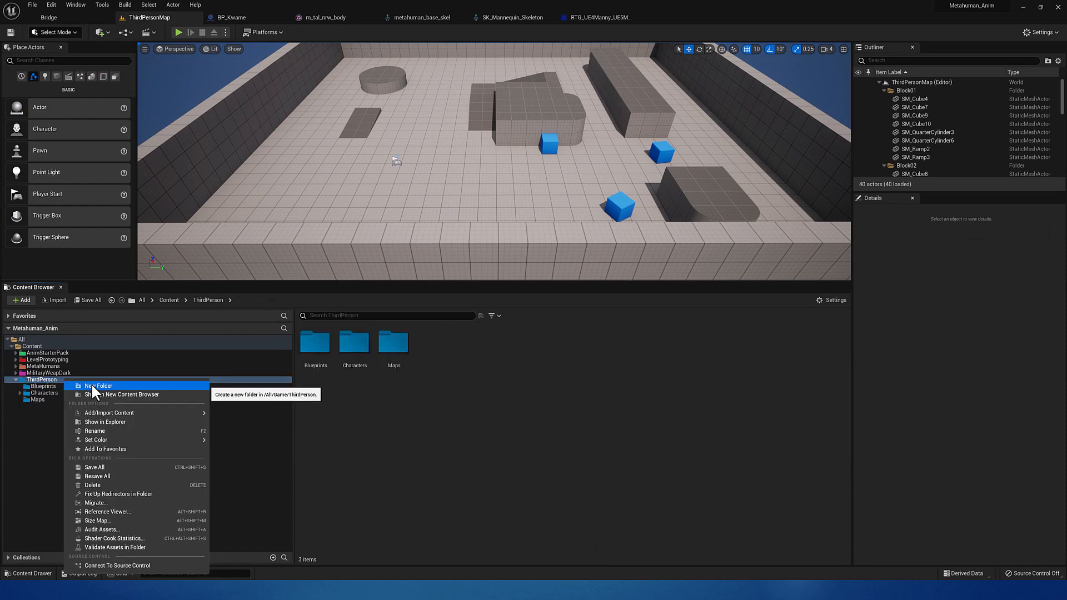
pyautogui.click(91, 385)
pyautogui.write('A')
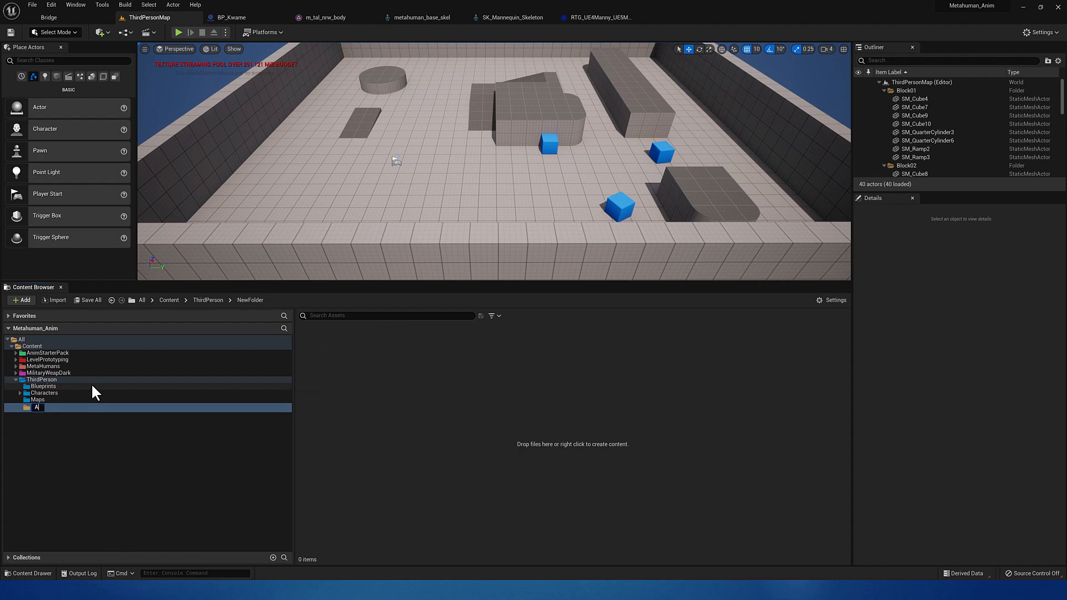
pyautogui.write('nimation')
pyautogui.press('Home')
pyautogui.write('TP_')
pyautogui.press('Return')
# Set the TP_Animation folder's color to the existing blue of the ThirdPerson folder
pyautogui.click(62, 407)
pyautogui.rightClick(65, 405)
pyautogui.moveTo(145, 272)
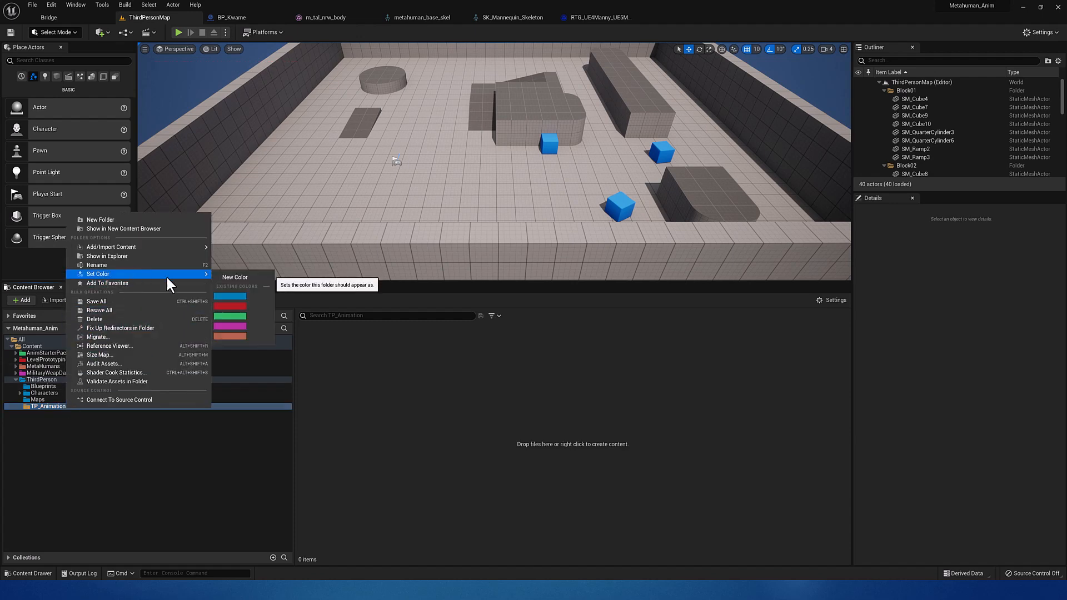
pyautogui.click(216, 296)
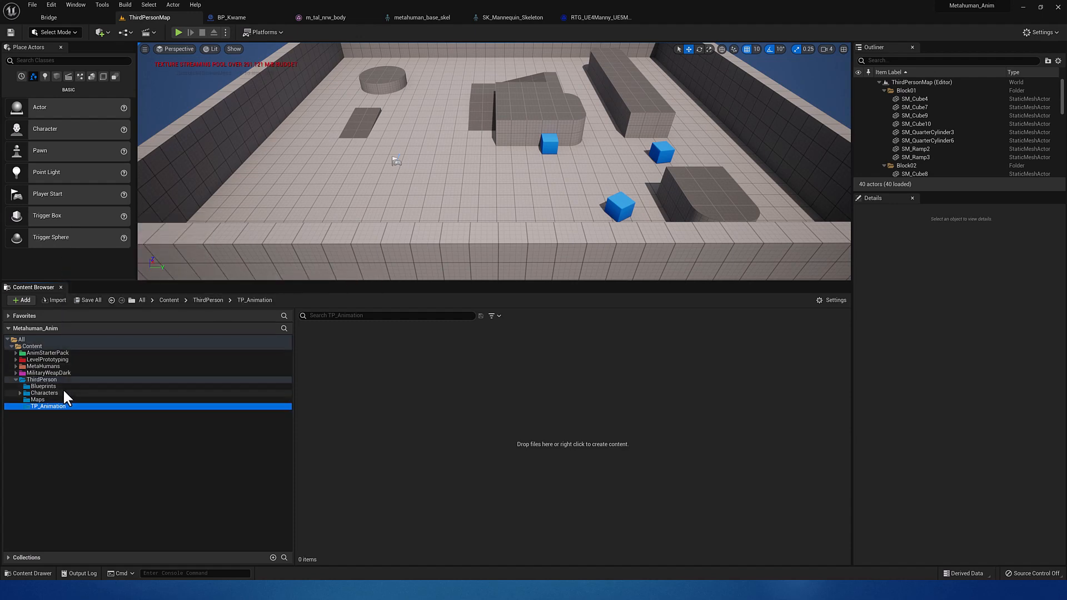
# Preview Crouch_to_Stand_Rifle_Hip on both mannequins in the RTG_UE4Manny_UE5Manny retargeter
pyautogui.click(593, 20)
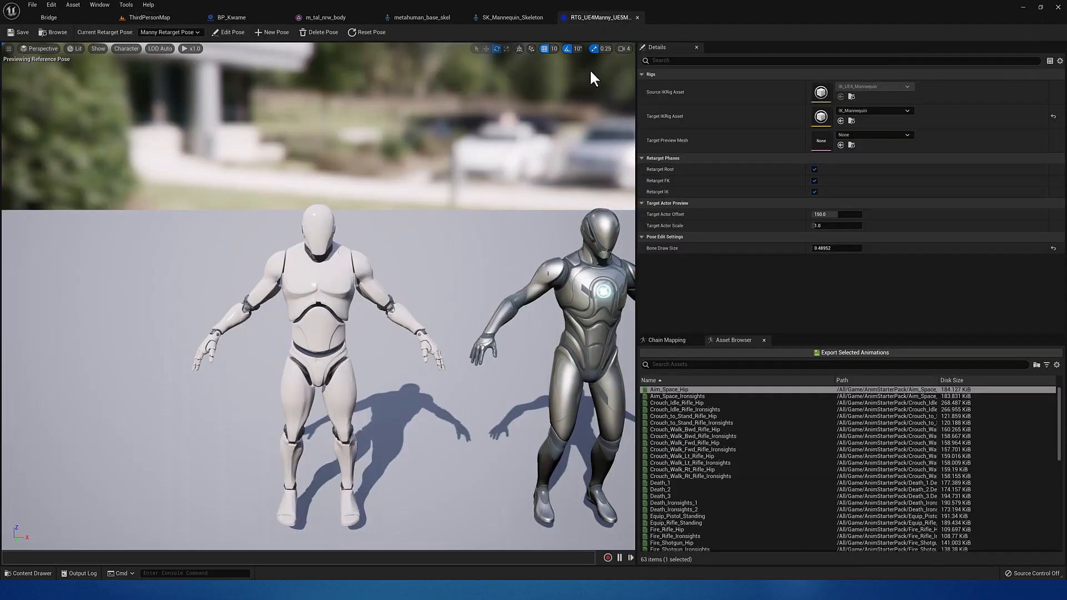
pyautogui.click(665, 414)
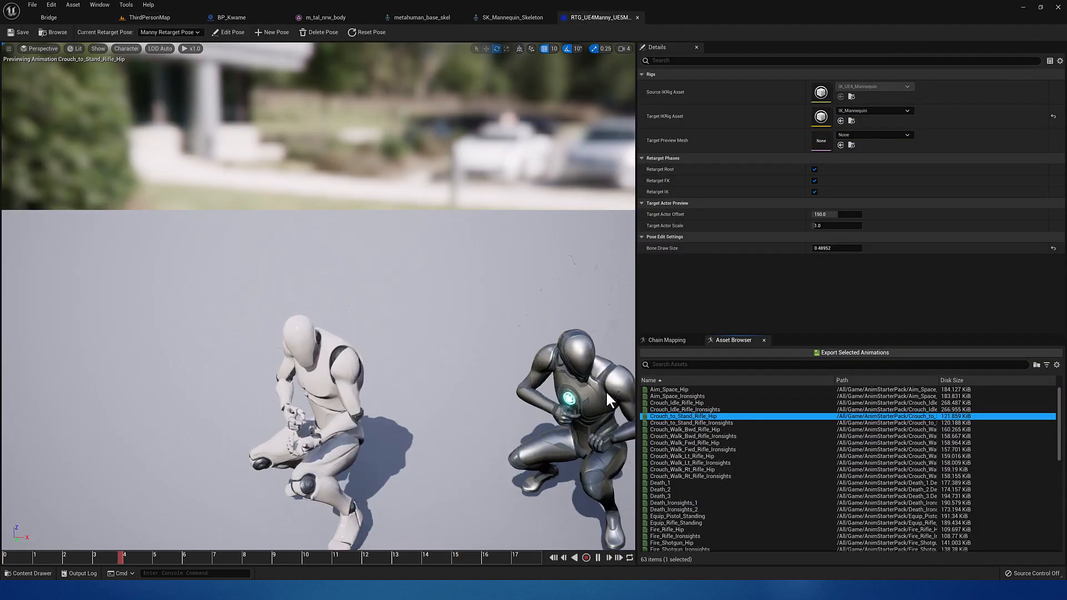
pyautogui.moveTo(591, 384); pyautogui.dragTo(650, 395, button='middle')
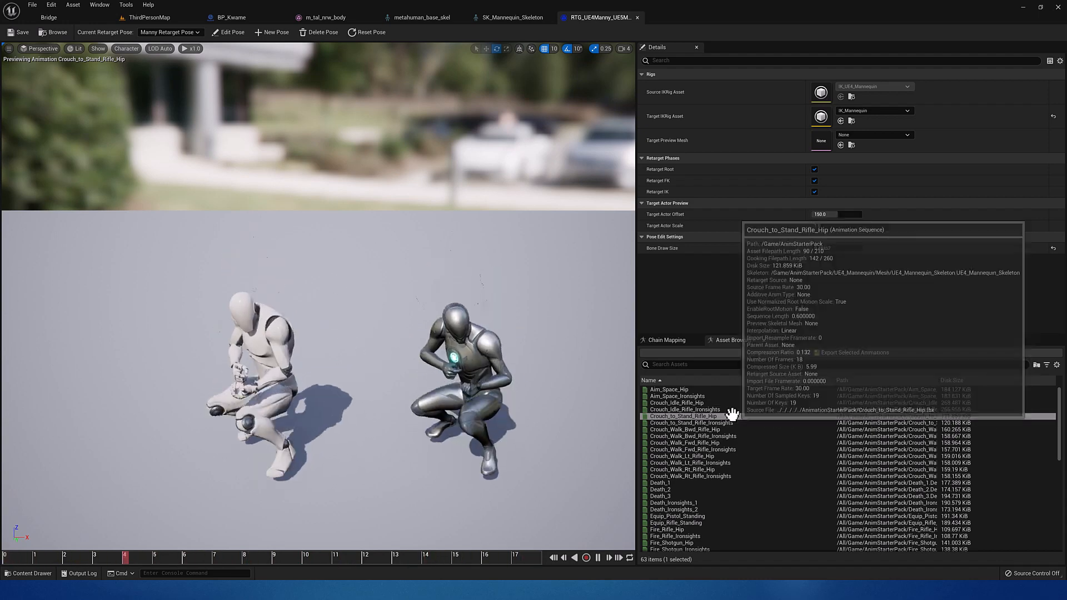
# Export the Crouch_to_Stand_Rifle_Hip animation to ThirdPerson/TP_Animation, check the exported animation in its editor and close it
pyautogui.click(837, 418)
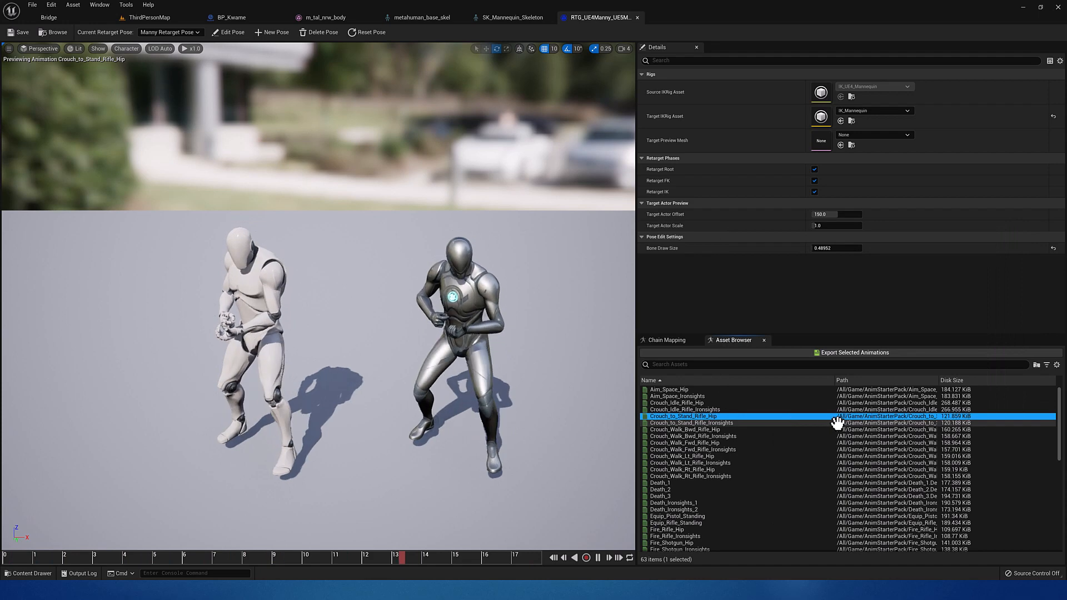
pyautogui.click(853, 354)
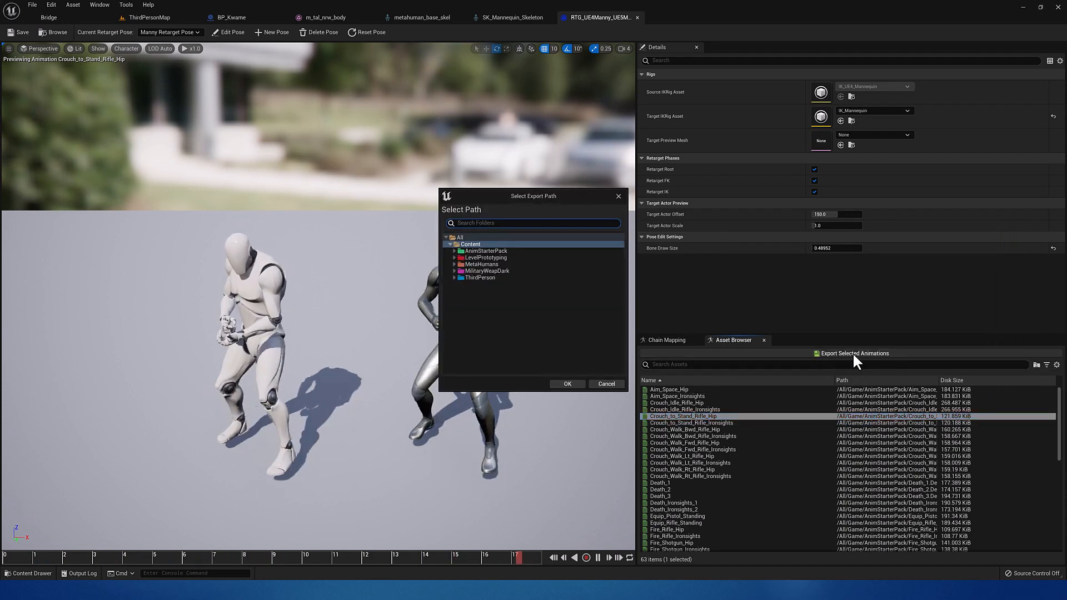
pyautogui.click(454, 277)
pyautogui.click(478, 304)
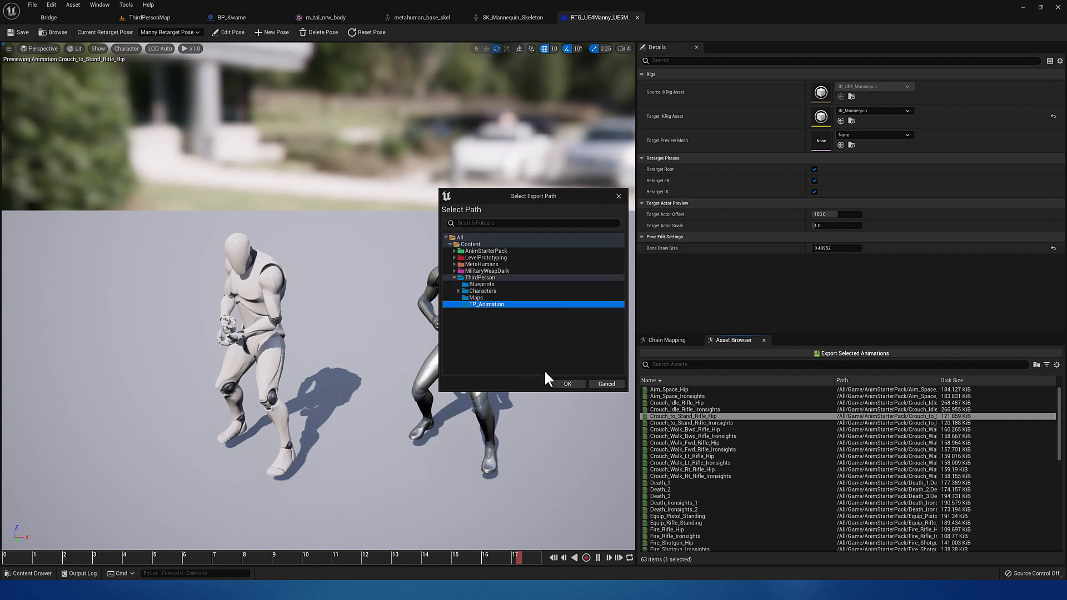
pyautogui.click(562, 383)
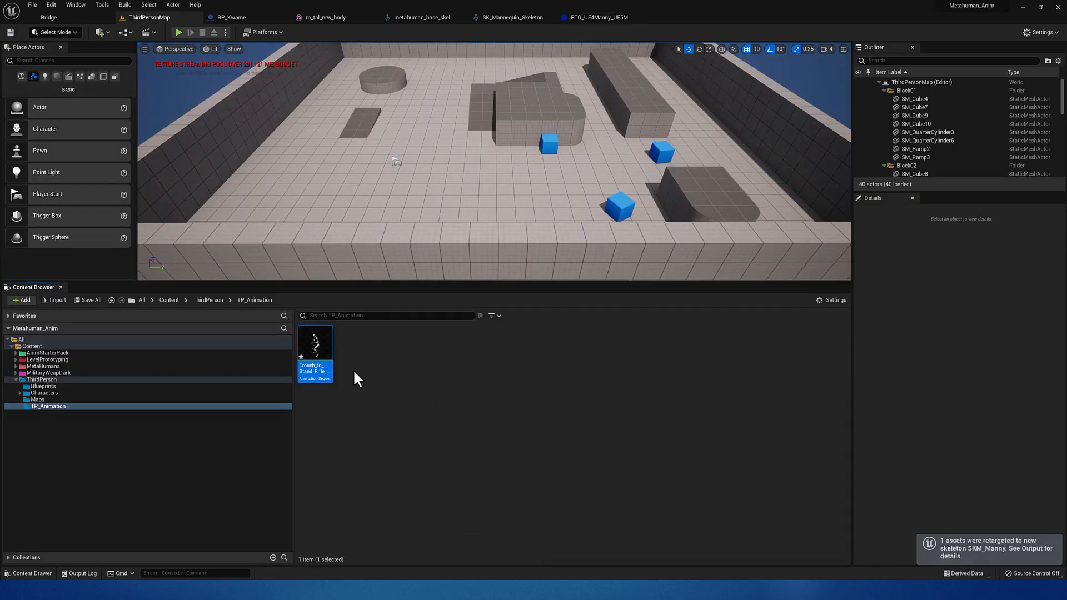
pyautogui.doubleClick(318, 348)
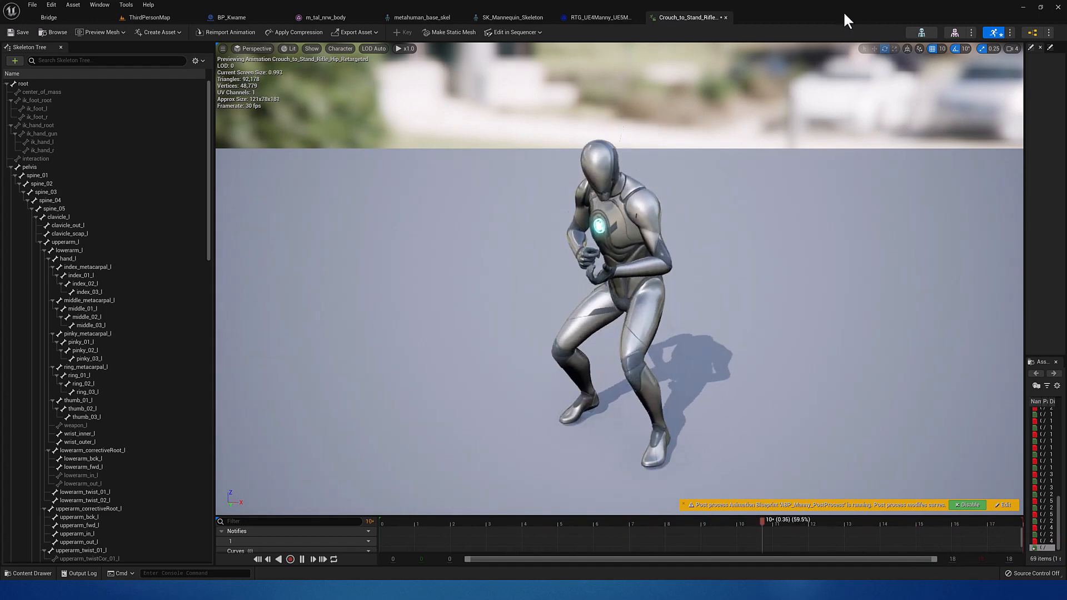
pyautogui.click(725, 17)
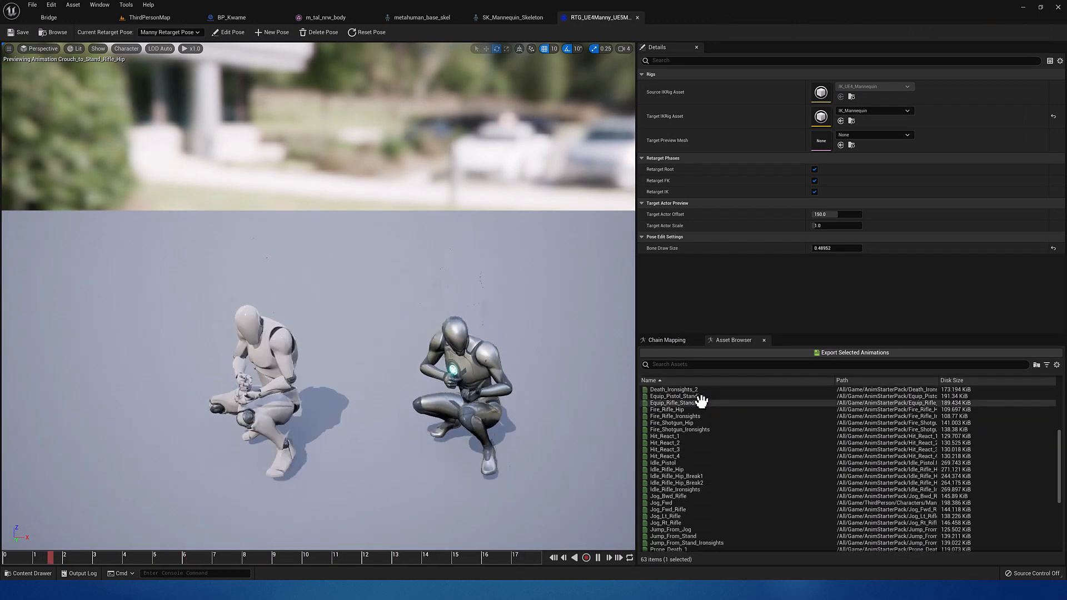
# Export the animations from Crouch_Idle_Rifle_Hip through Walk_Rt_Rifle_Ironsights to ThirdPerson/TP_Animation and save all modified assets
pyautogui.scroll(-2, 700, 402)
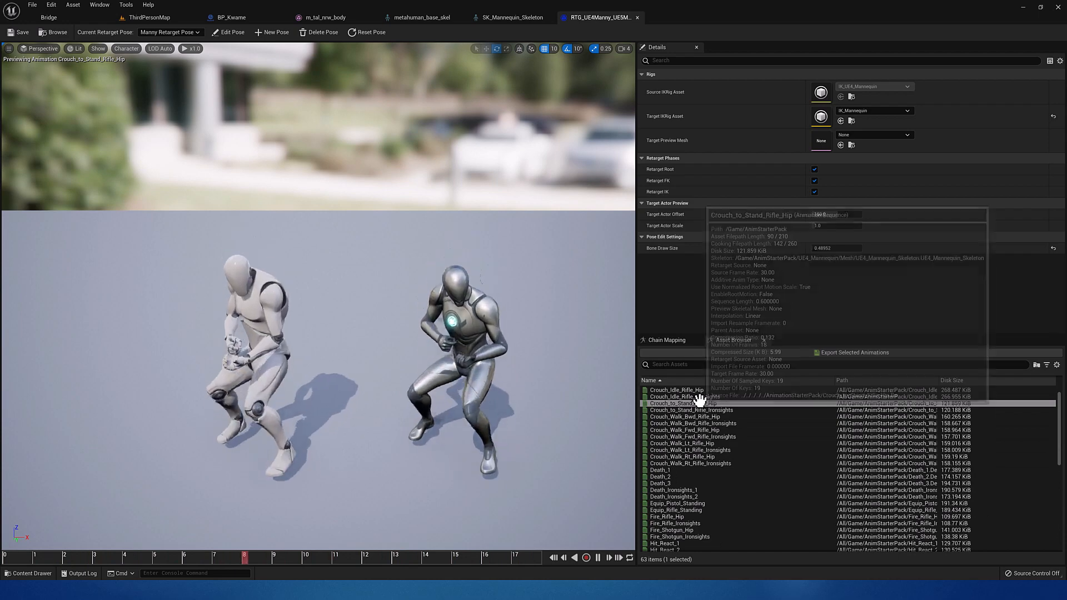
pyautogui.click(693, 395)
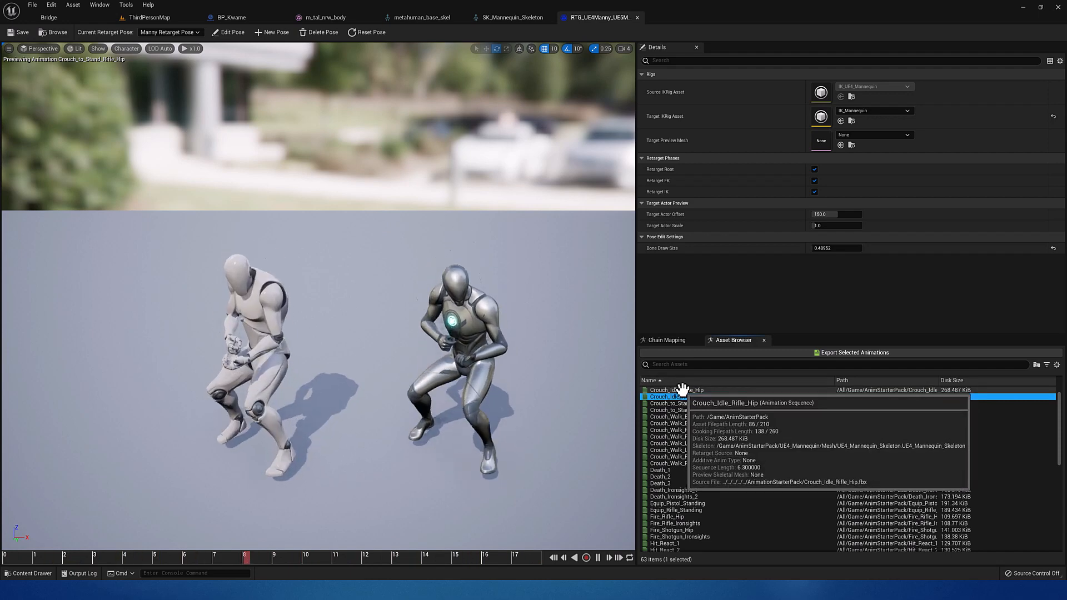
pyautogui.scroll(-6, 680, 395)
pyautogui.scroll(-3, 686, 404)
pyautogui.keyDown('shift'); pyautogui.click(683, 547); pyautogui.keyUp('shift')
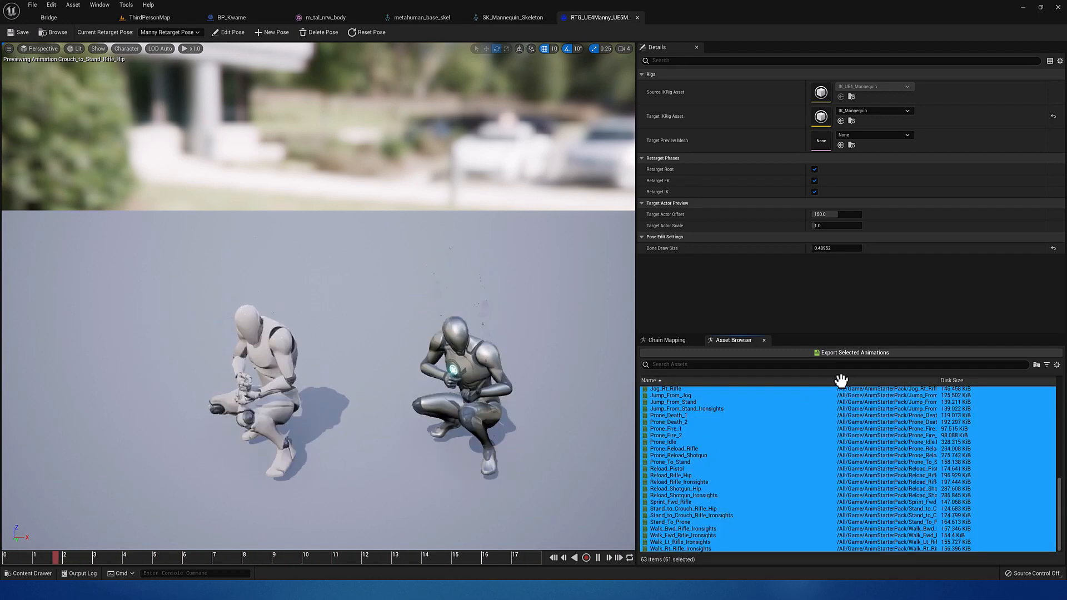
pyautogui.click(857, 354)
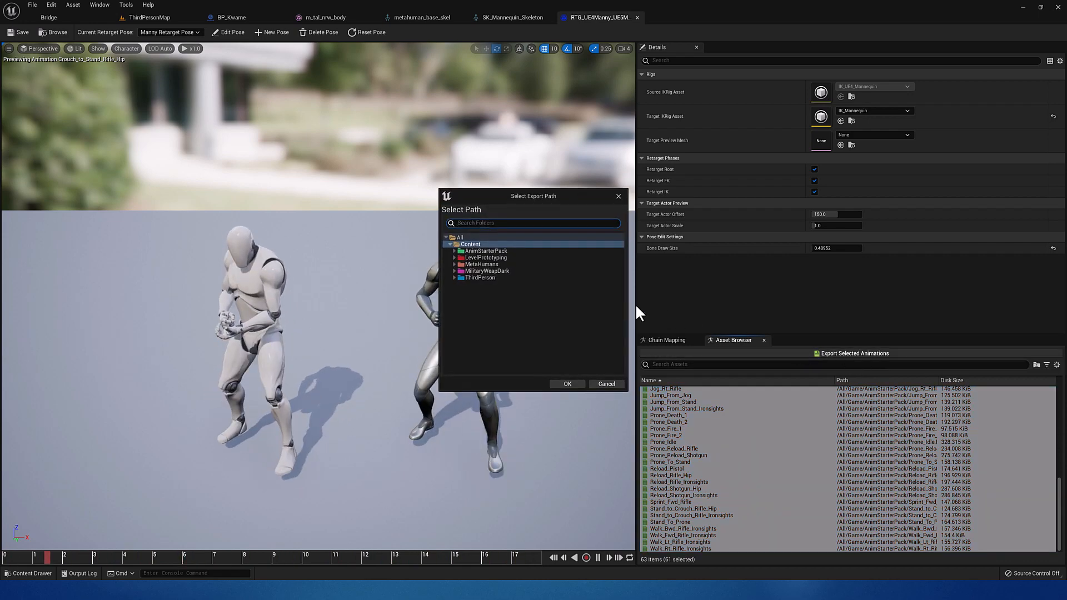
pyautogui.click(454, 278)
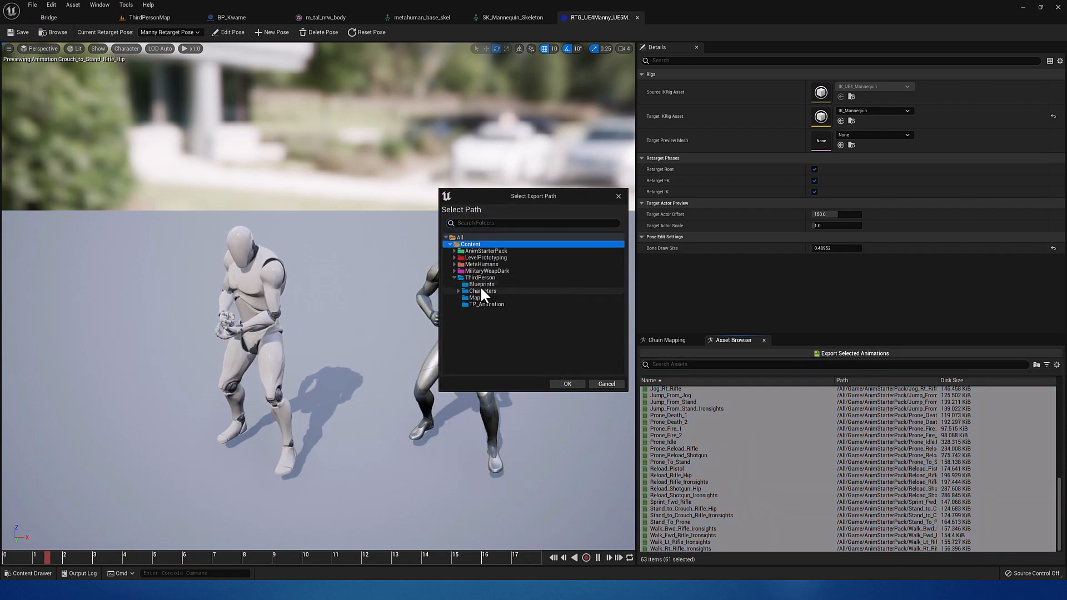
pyautogui.click(484, 304)
pyautogui.click(566, 383)
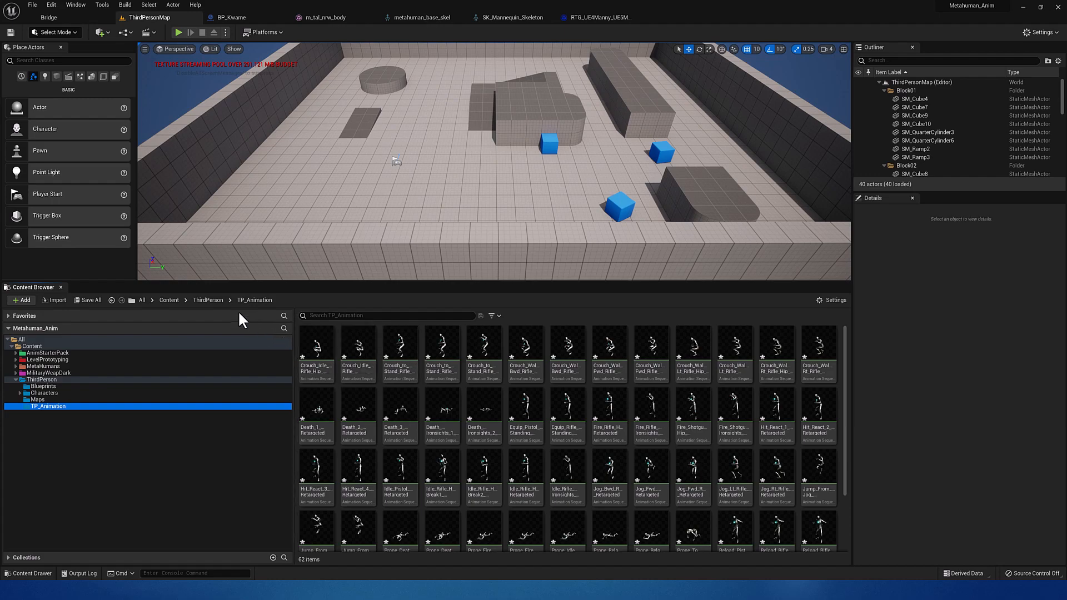
pyautogui.click(91, 300)
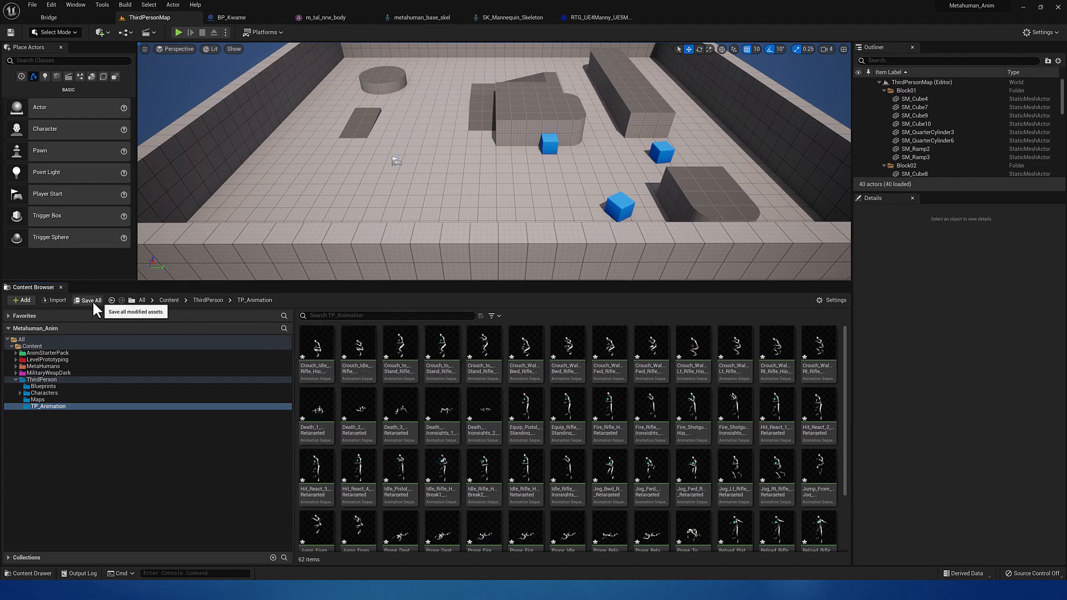
pyautogui.click(591, 388)
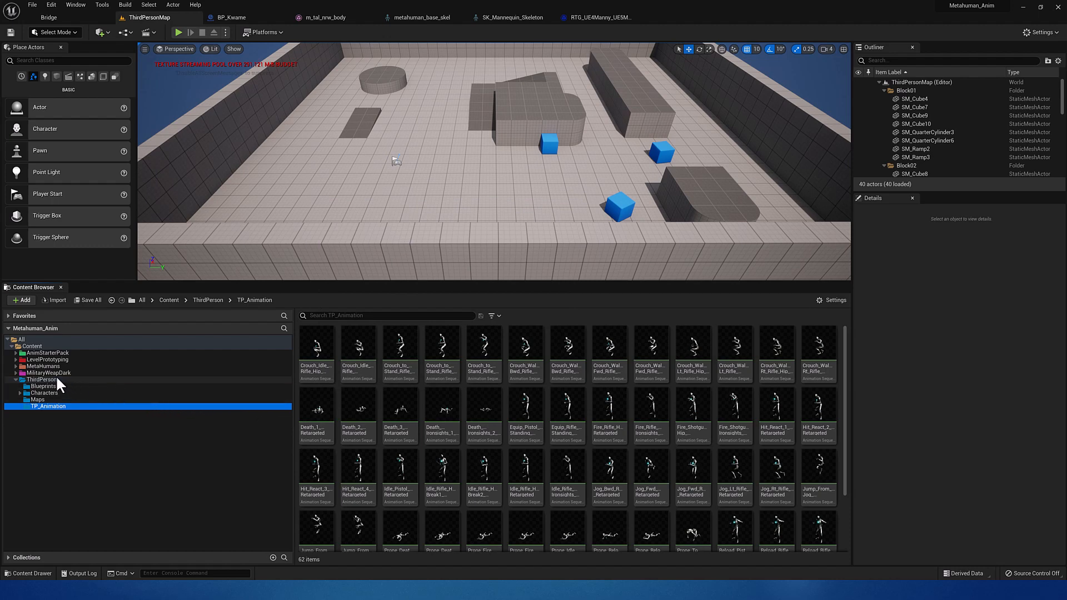
# Create a folder named MH_Animation inside the MetaHumans folder
pyautogui.click(16, 365)
pyautogui.click(33, 365)
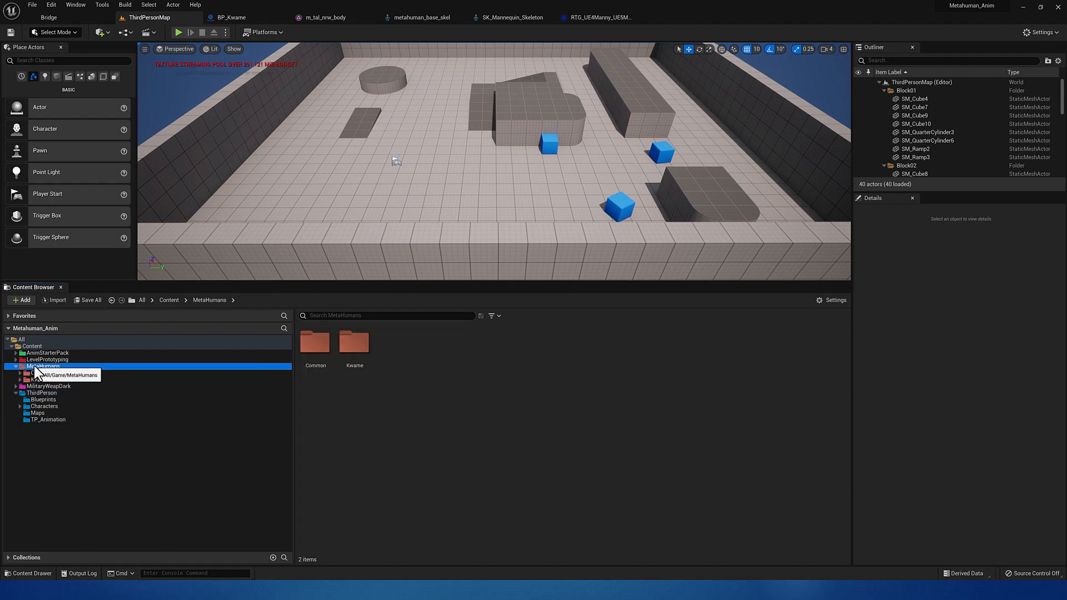
pyautogui.rightClick(35, 365)
pyautogui.click(65, 371)
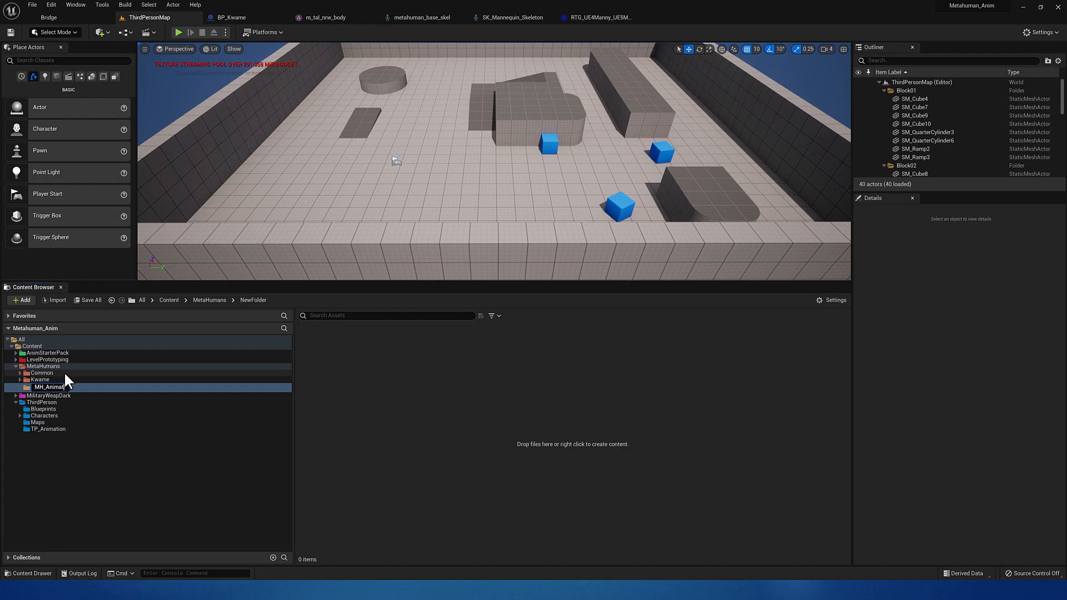
pyautogui.press('Return')
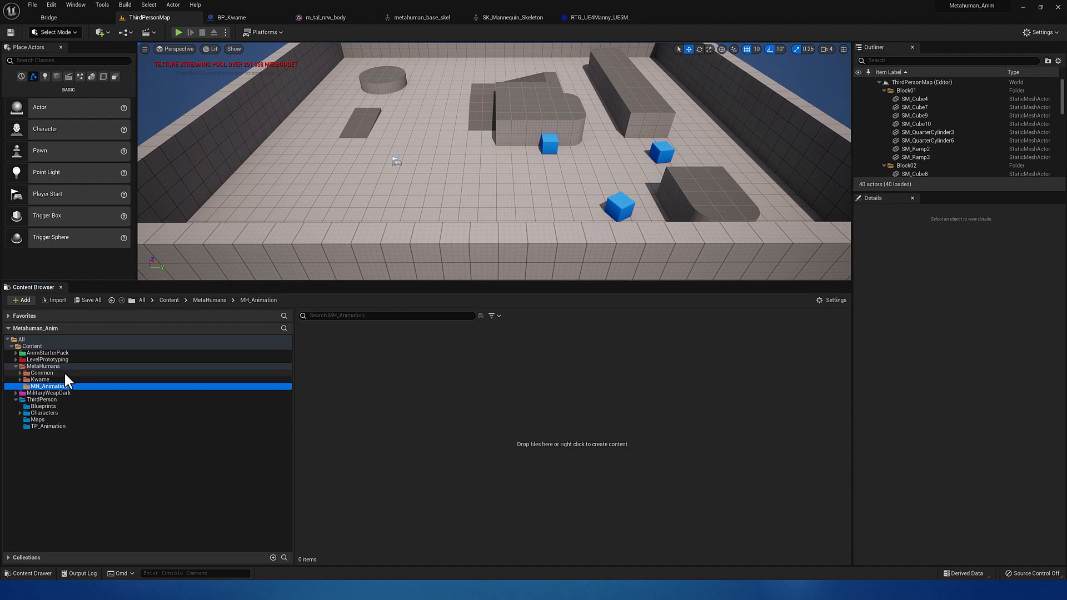
# Select all animations in ThirdPerson/TP_Animation, from Crouch_Idle_Rifle_Hip_Retargeted through Walk_Rt_Rifle_Ironsights_Retargeted, and start Duplicate and Retarget Animation Assets for them
pyautogui.click(55, 426)
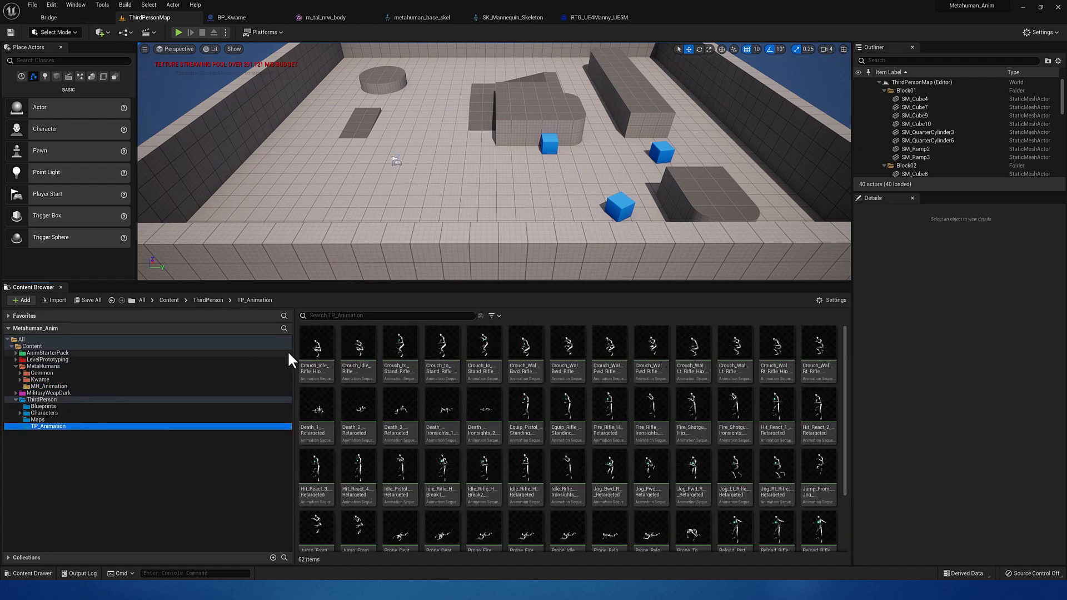
pyautogui.moveTo(314, 351)
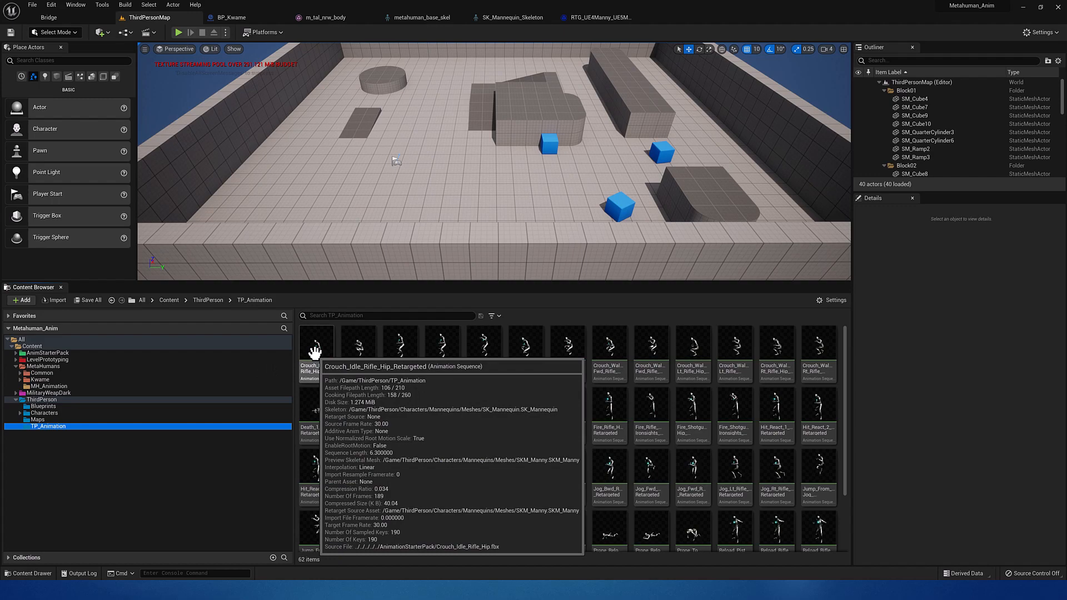
pyautogui.click(315, 352)
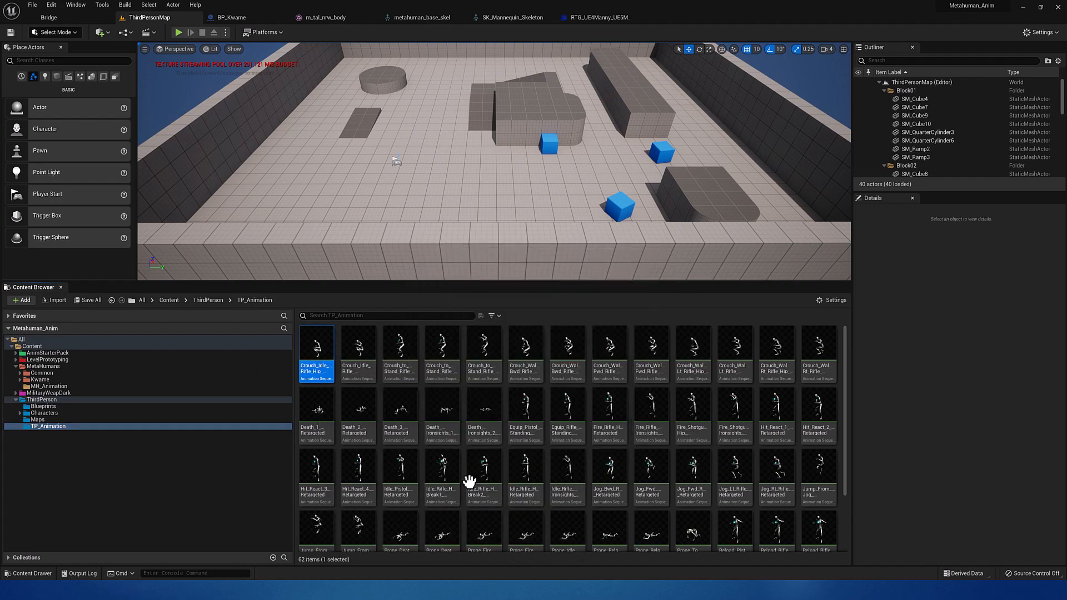
pyautogui.scroll(-3, 501, 492)
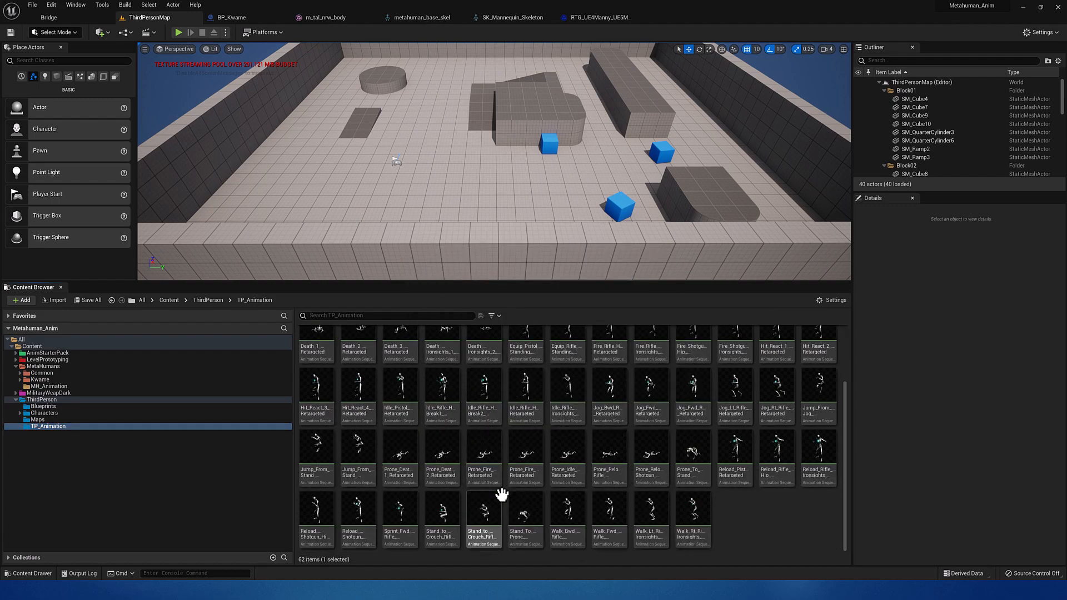
pyautogui.keyDown('shift'); pyautogui.click(703, 525); pyautogui.keyUp('shift')
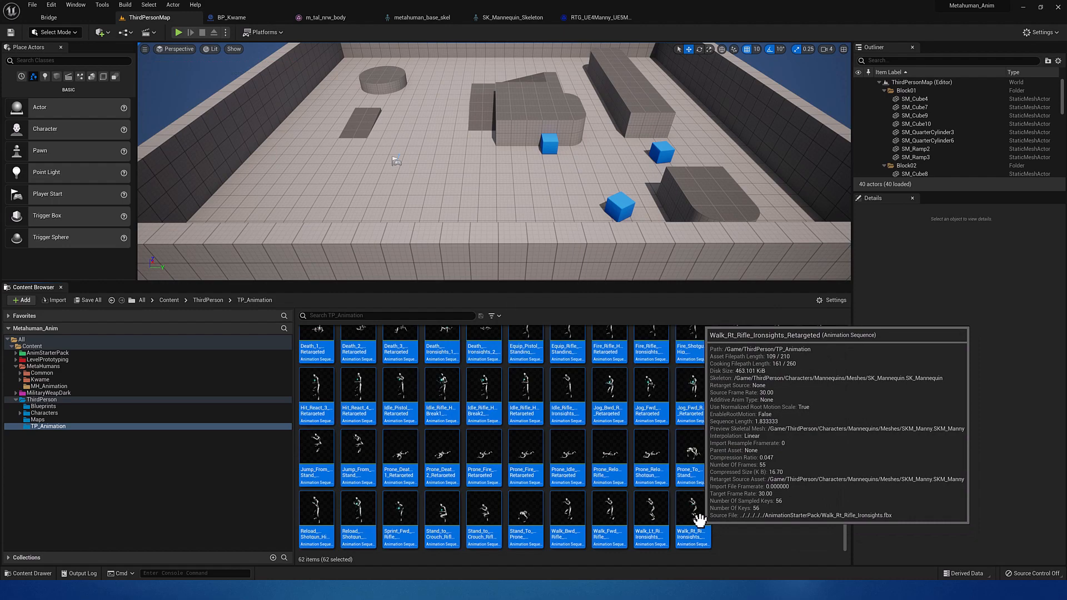
pyautogui.rightClick(612, 452)
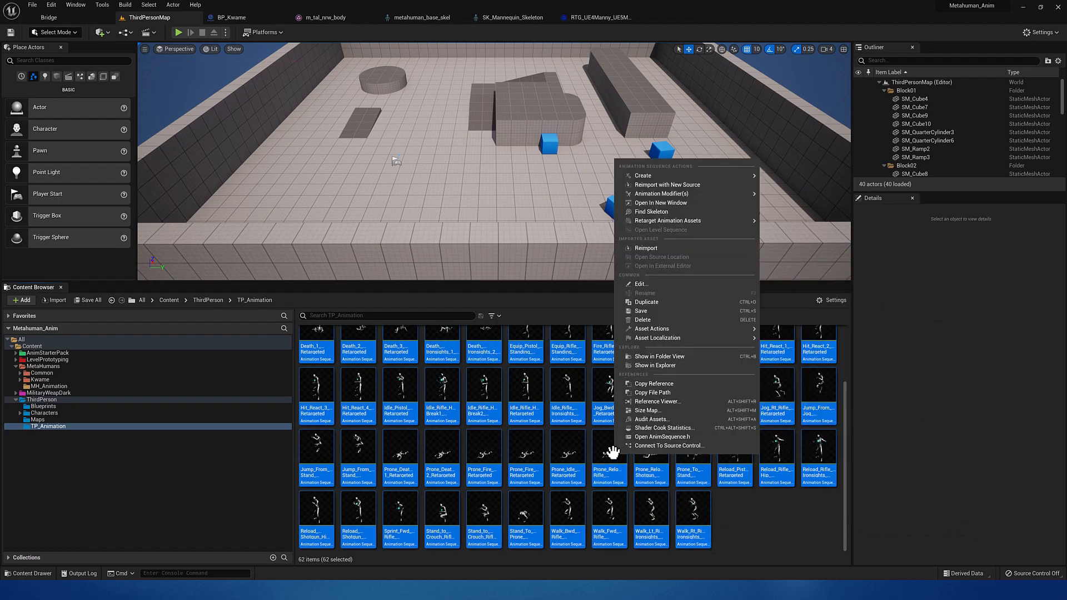
pyautogui.moveTo(661, 221)
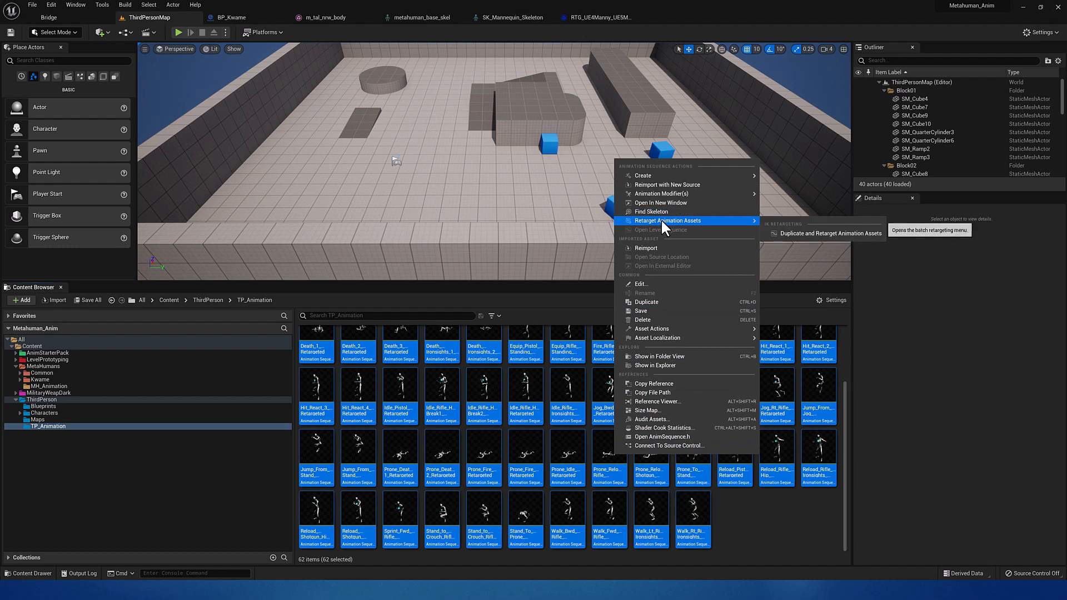
pyautogui.click(796, 232)
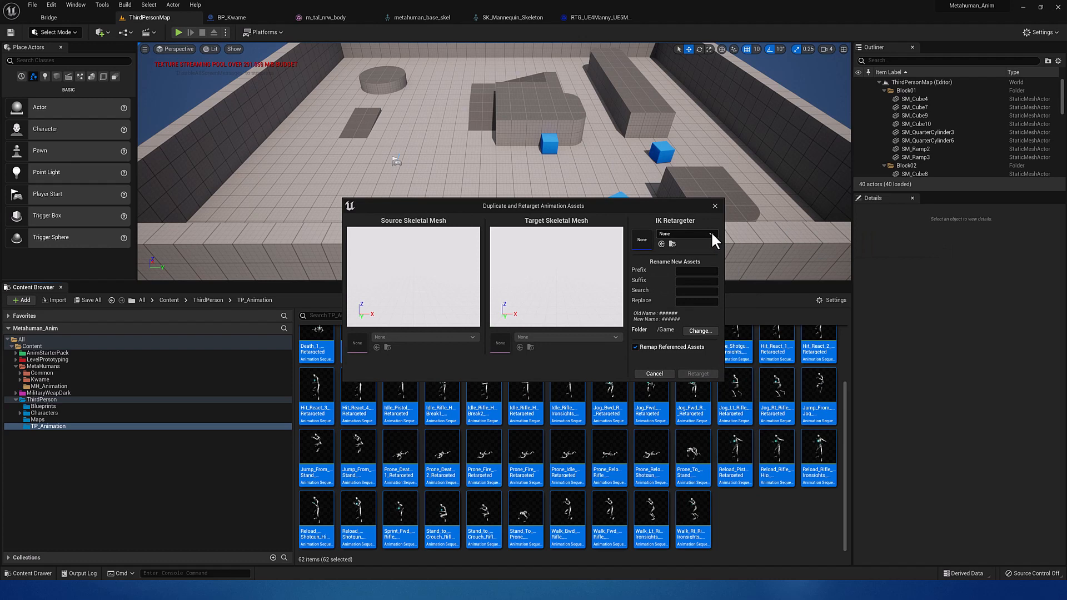
# Set the IK Retargeter for the batch retargeting to RTG_Mannequin
pyautogui.click(712, 234)
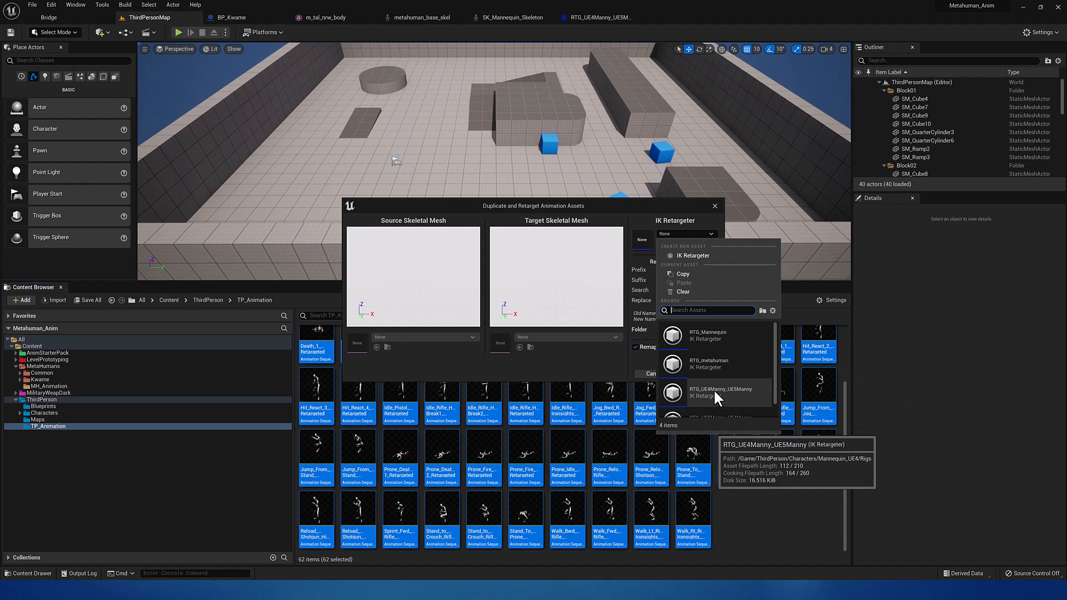
pyautogui.scroll(-1, 713, 389)
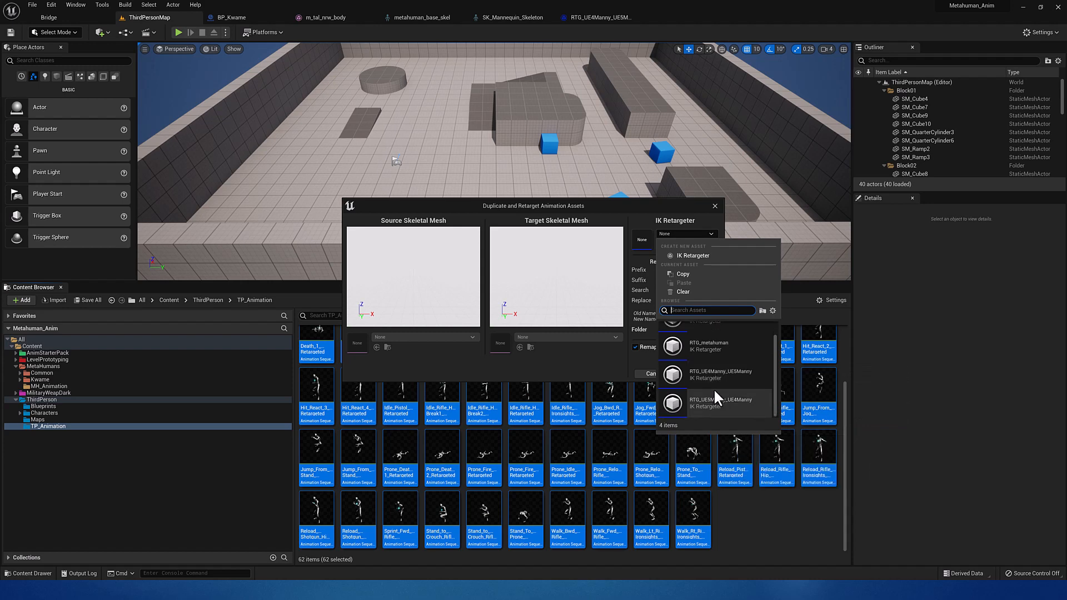
pyautogui.scroll(1, 713, 388)
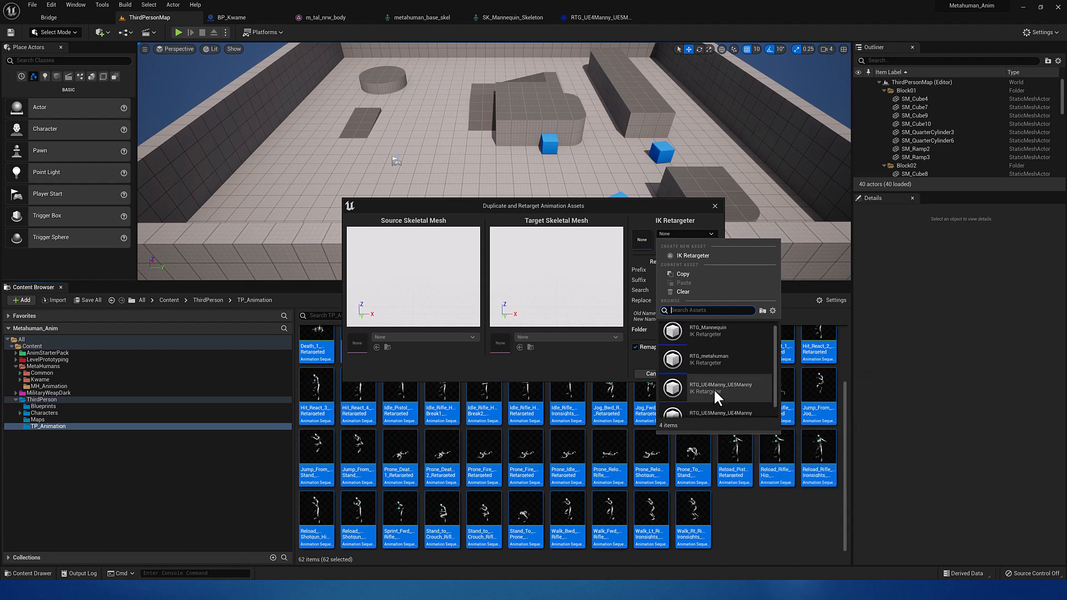
pyautogui.click(712, 329)
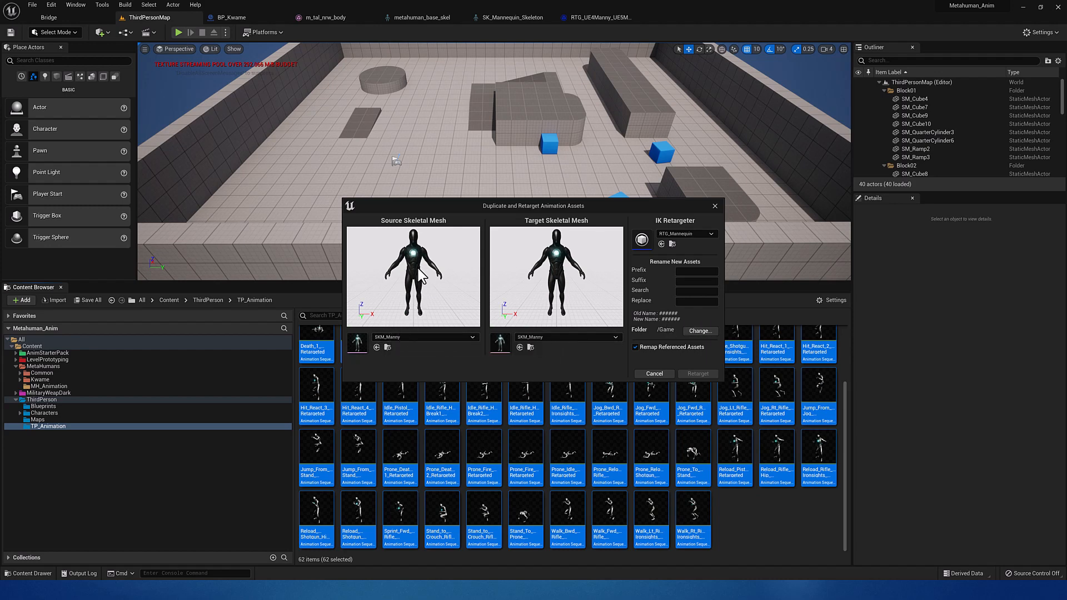
# Set the target skeletal mesh for the batch retargeting to f_med_nrw_preview
pyautogui.click(552, 338)
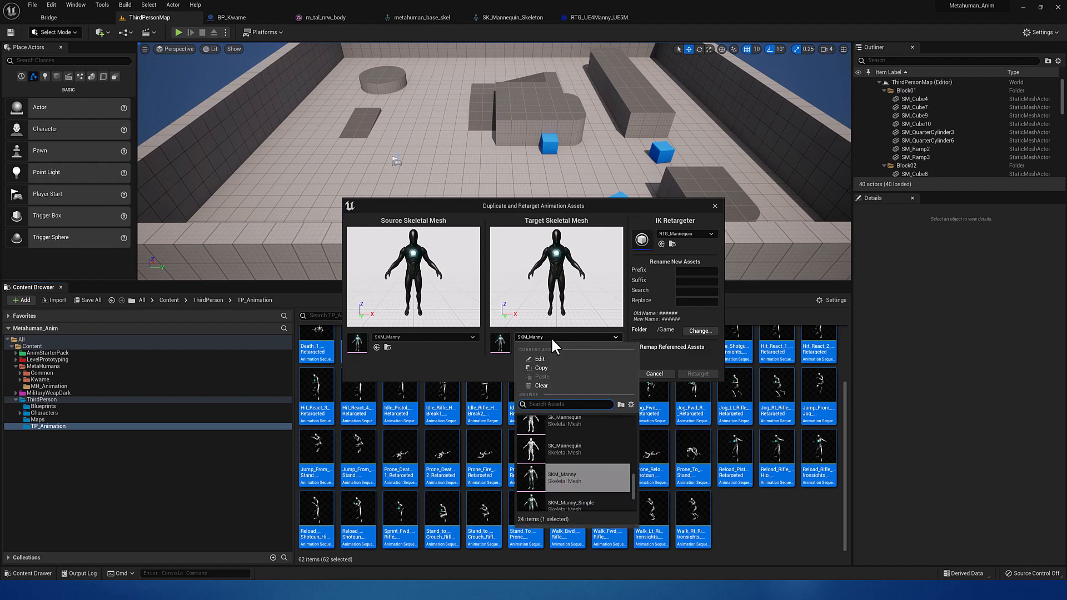
pyautogui.scroll(4, 579, 438)
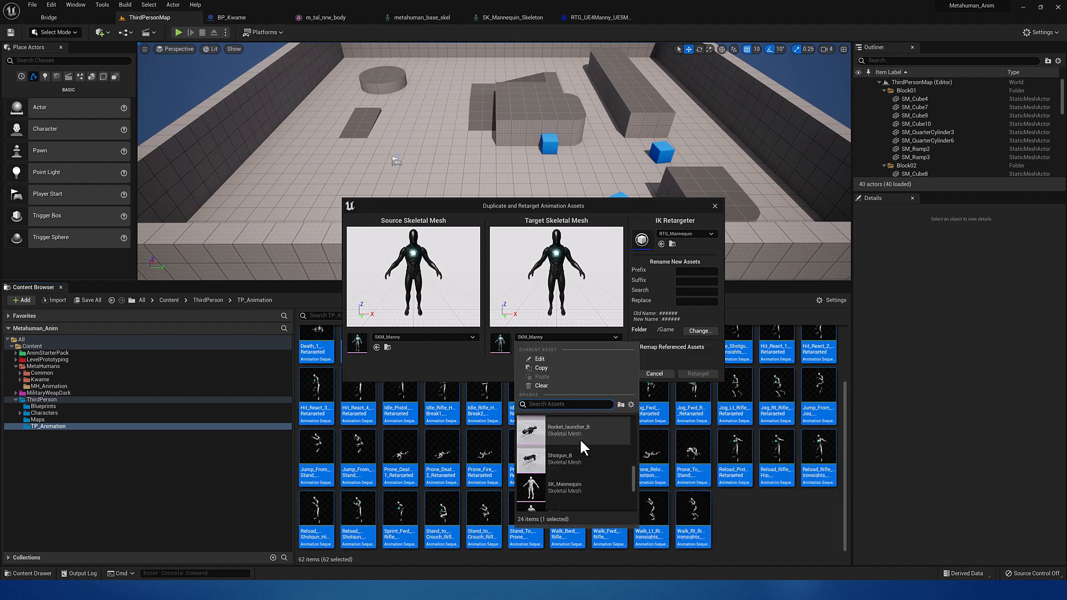
pyautogui.scroll(4, 579, 437)
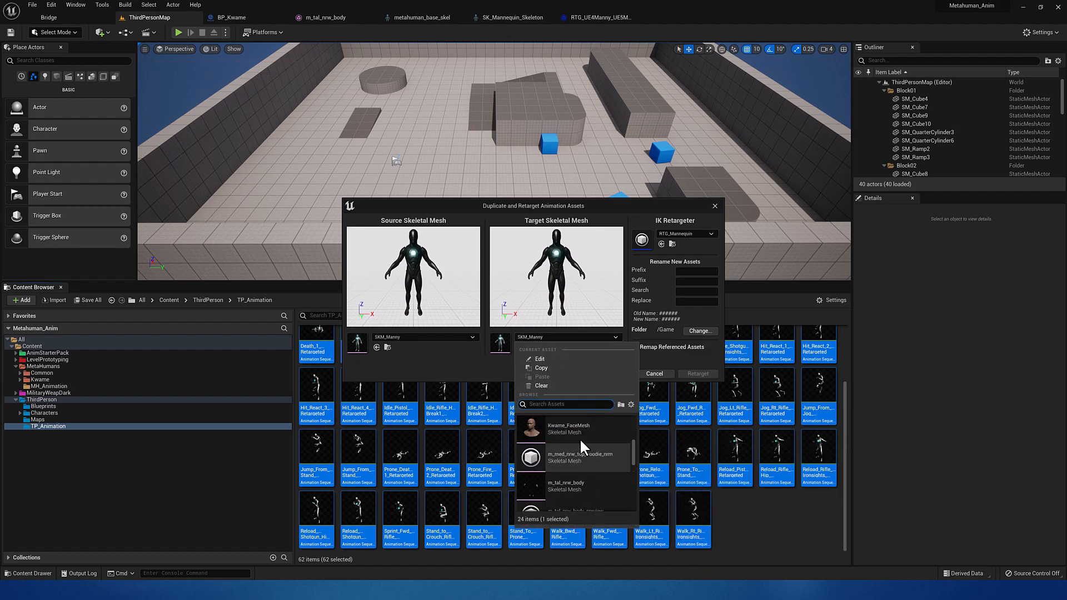
pyautogui.scroll(5, 580, 438)
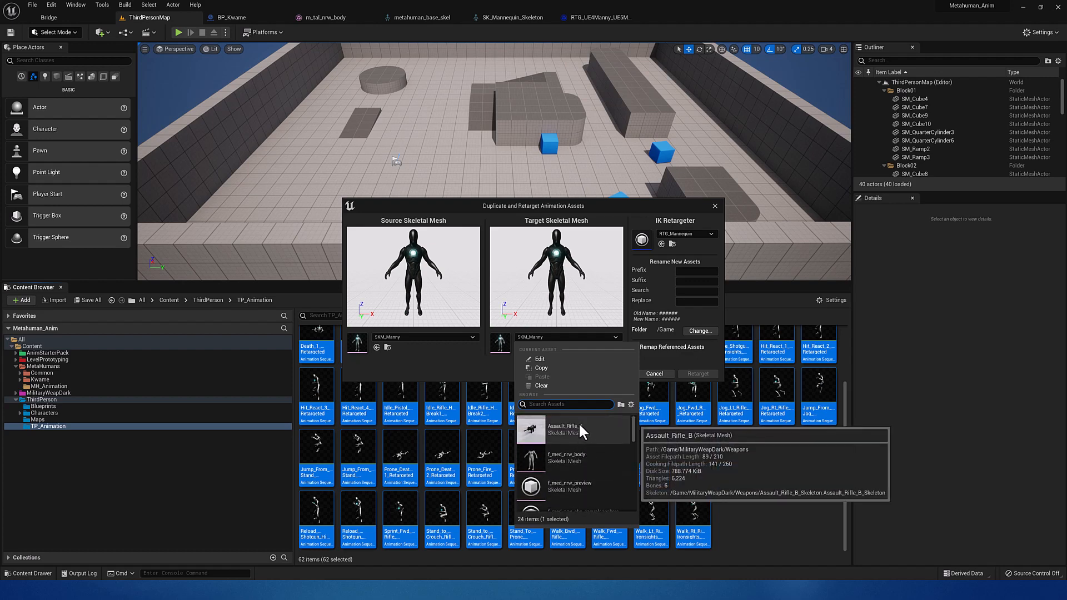
pyautogui.moveTo(577, 455)
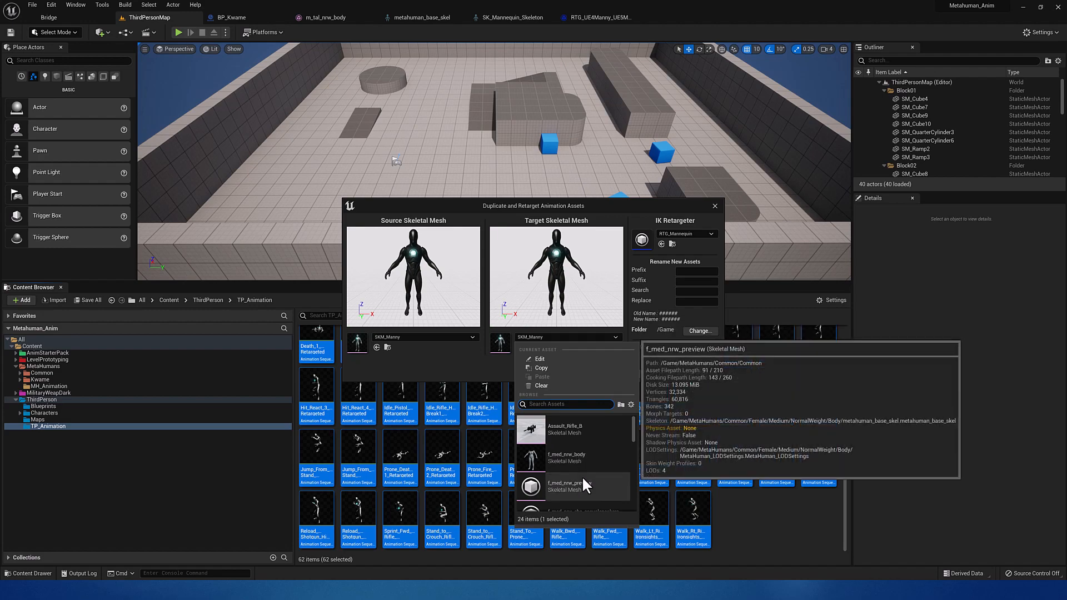
pyautogui.click(581, 476)
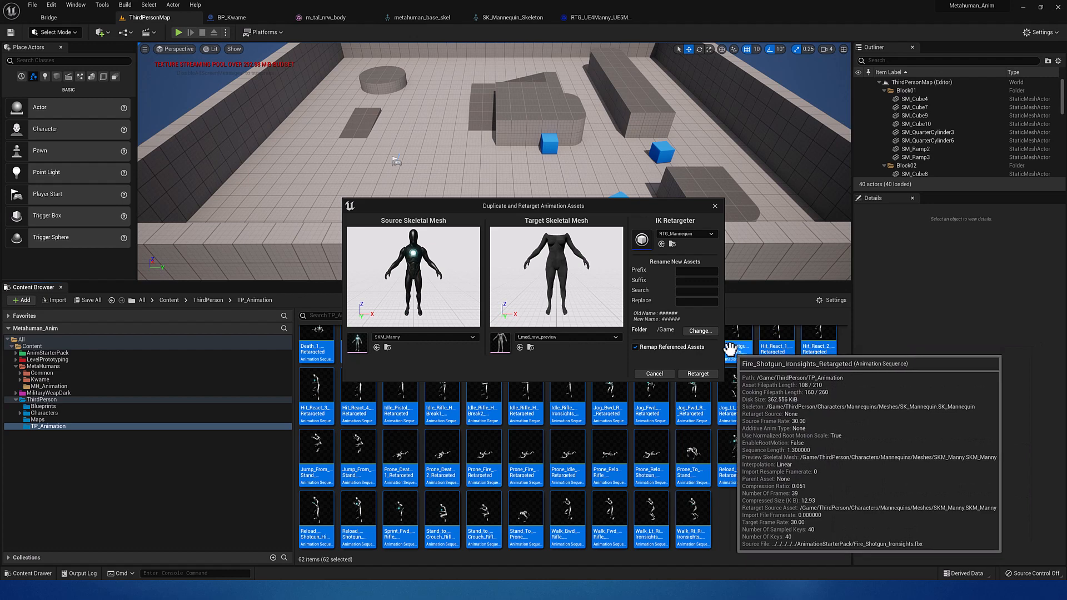
# Set the export folder to MetaHumans/MH_Animation and retarget the selected animations
pyautogui.click(701, 330)
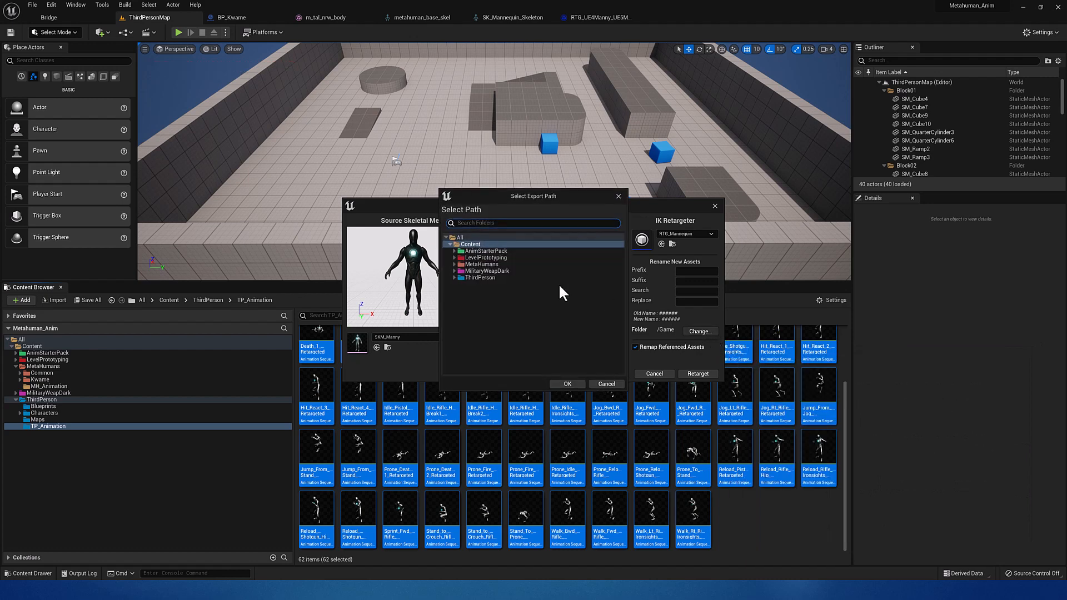
pyautogui.click(455, 265)
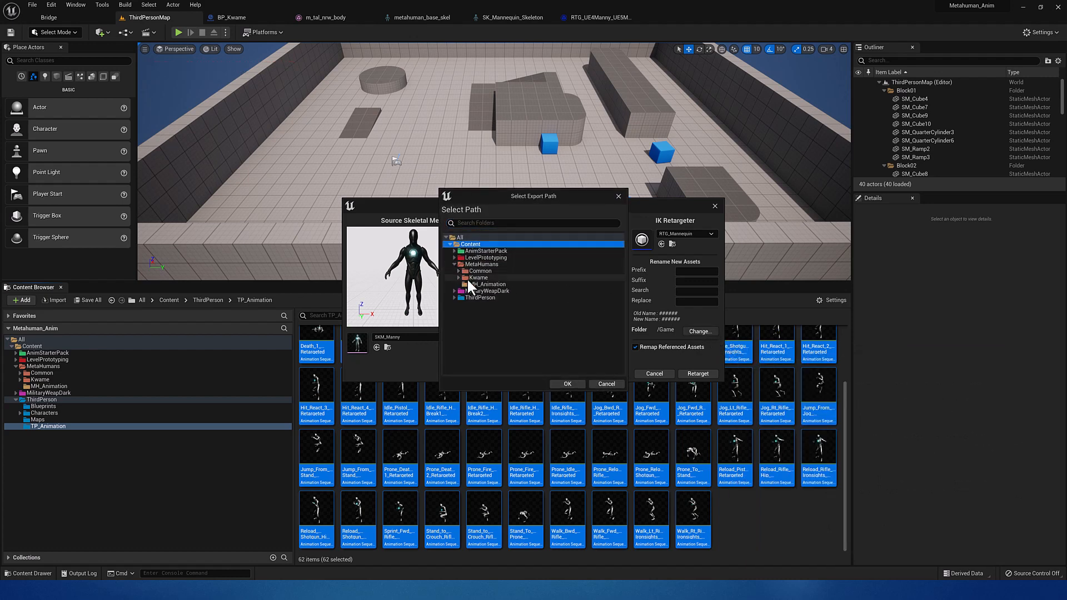
pyautogui.click(476, 284)
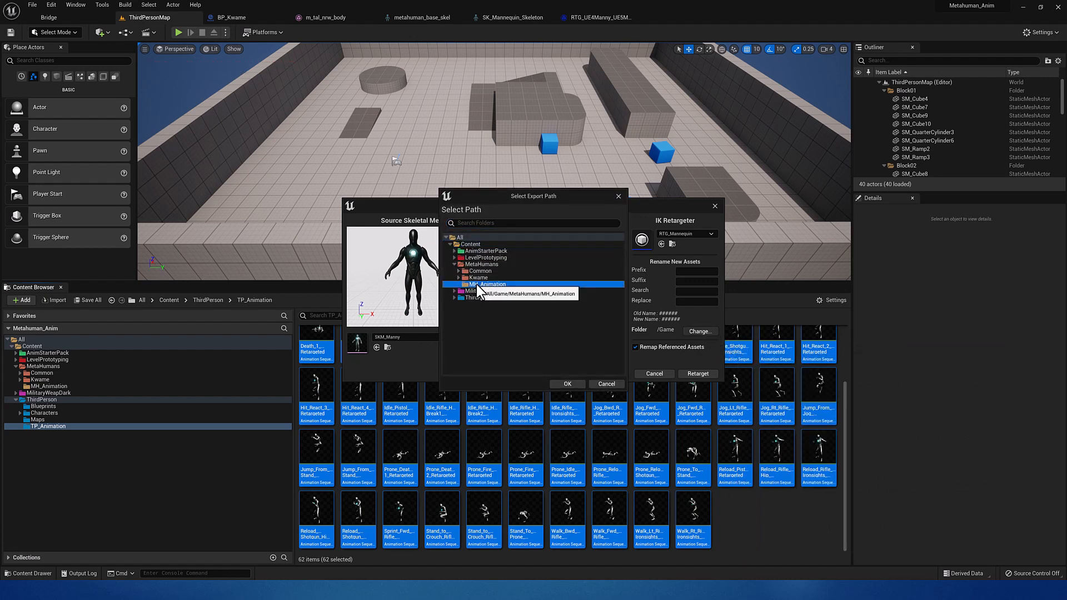
pyautogui.click(695, 373)
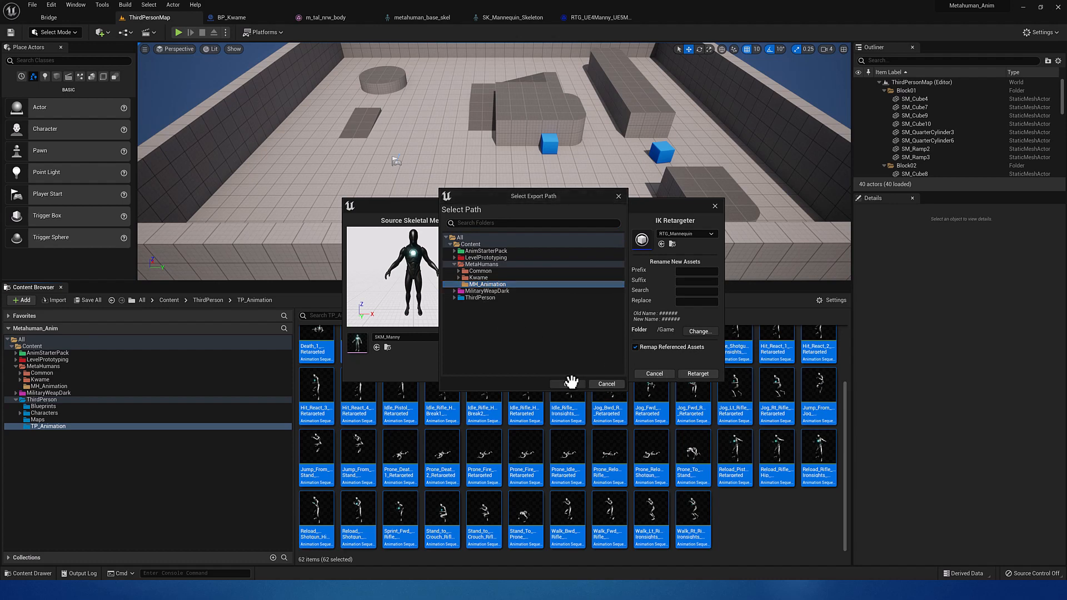
pyautogui.click(568, 384)
pyautogui.click(749, 374)
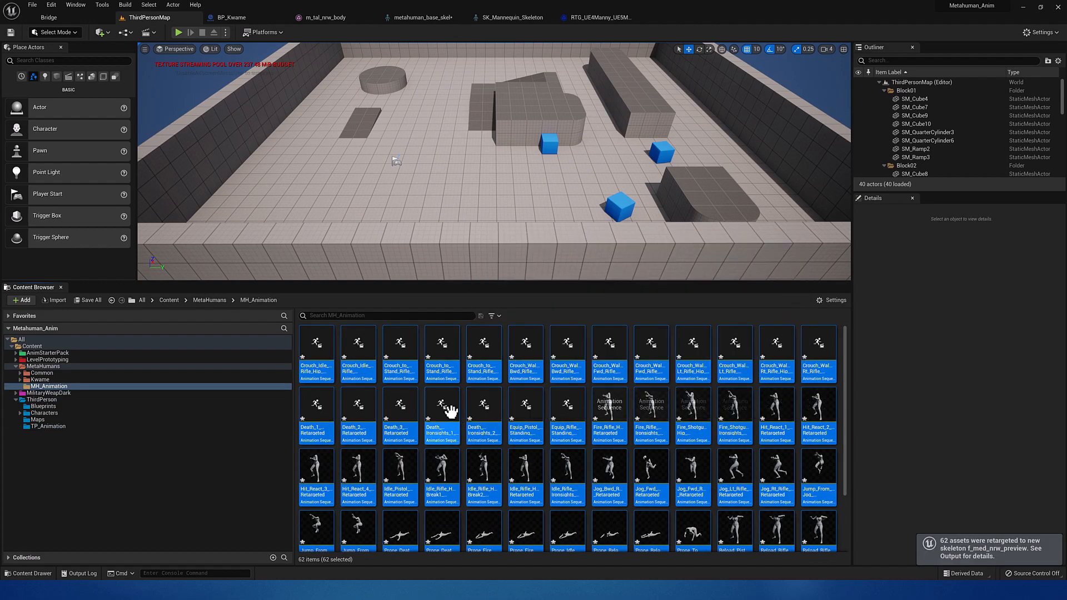
# Open Crouch_Idle_Rifle_Hip_Retargeted from MH_Animation, inspect the crouching MetaHuman from several angles and close the animation editor
pyautogui.moveTo(386, 396)
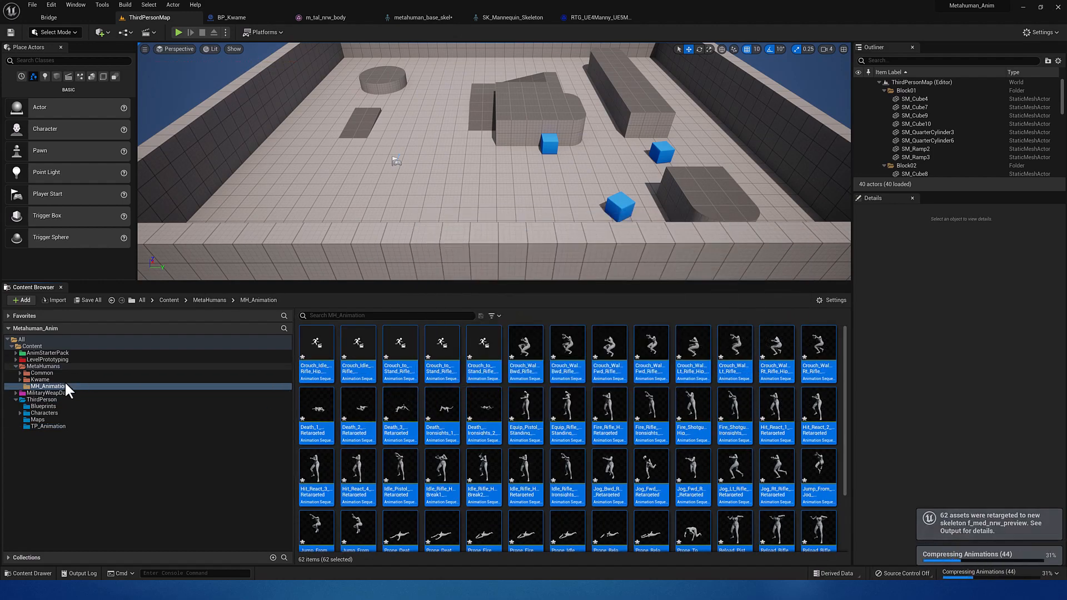
pyautogui.click(318, 349)
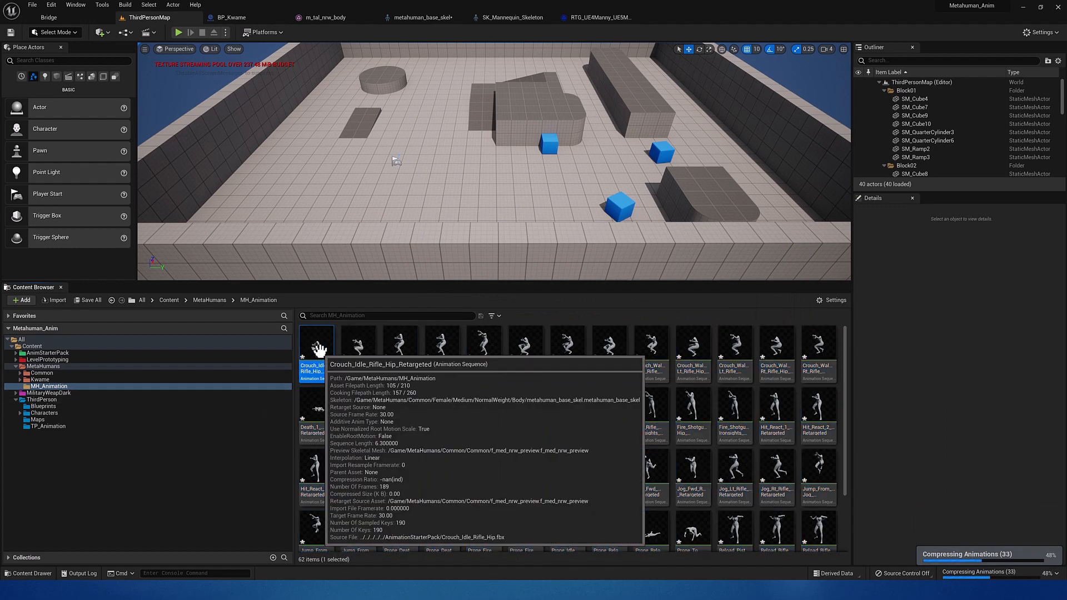
pyautogui.doubleClick(318, 349)
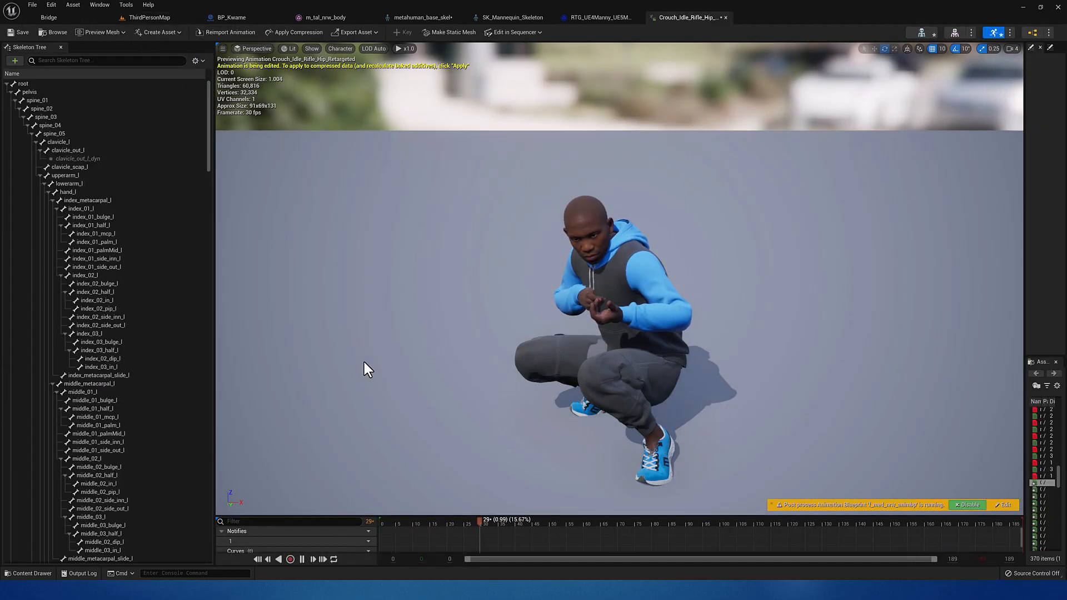
pyautogui.moveTo(525, 295)
pyautogui.keyDown('alt'); pyautogui.mouseDown()
pyautogui.moveTo(634, 299)
pyautogui.moveTo(653, 250)
pyautogui.moveTo(639, 230)
pyautogui.moveTo(530, 310)
pyautogui.mouseUp(); pyautogui.keyUp('alt')
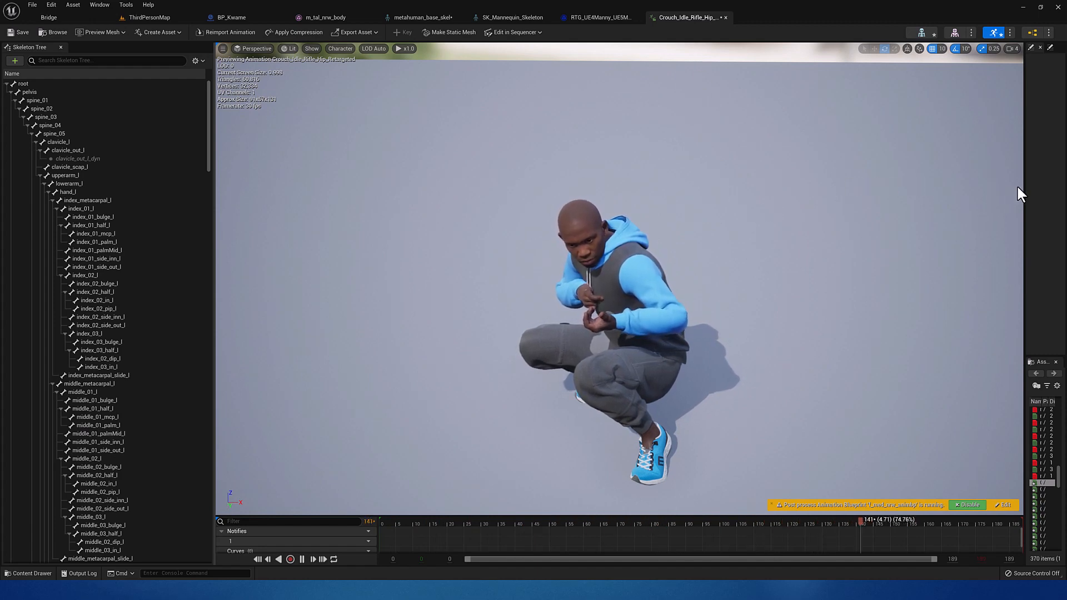
pyautogui.moveTo(1023, 185); pyautogui.dragTo(954, 195)
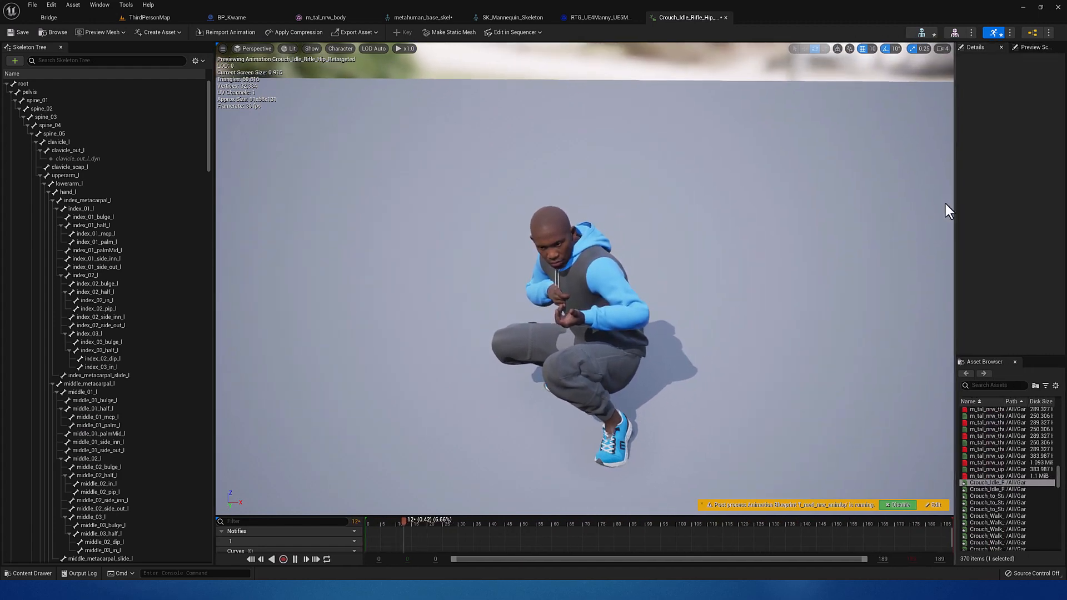
pyautogui.keyDown('alt'); pyautogui.moveTo(659, 247); pyautogui.dragTo(736, 233); pyautogui.keyUp('alt')
pyautogui.keyDown('alt'); pyautogui.moveTo(717, 361); pyautogui.dragTo(618, 305); pyautogui.keyUp('alt')
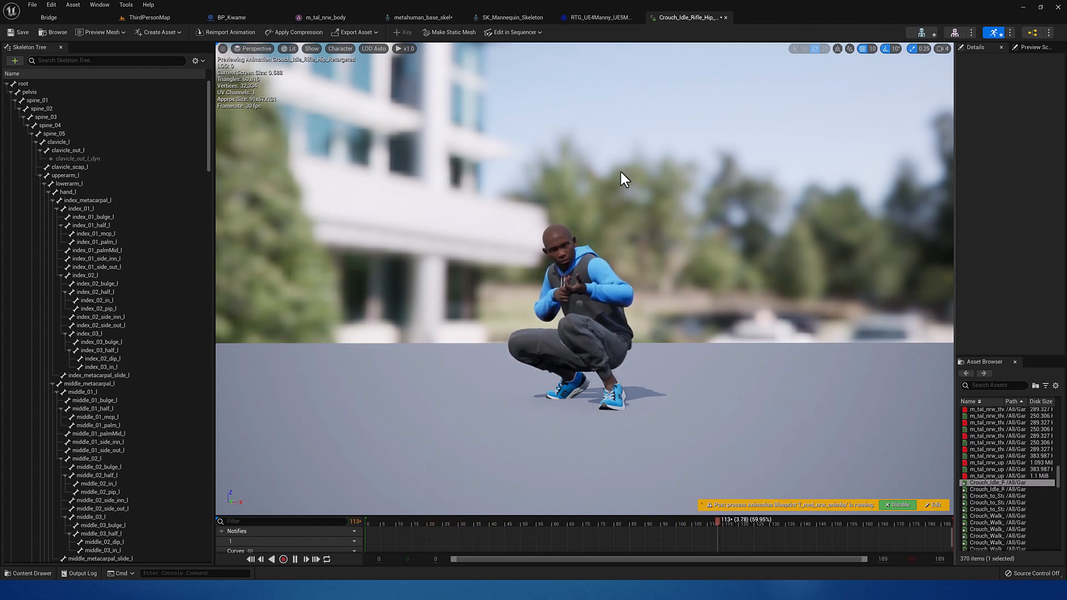
pyautogui.click(724, 17)
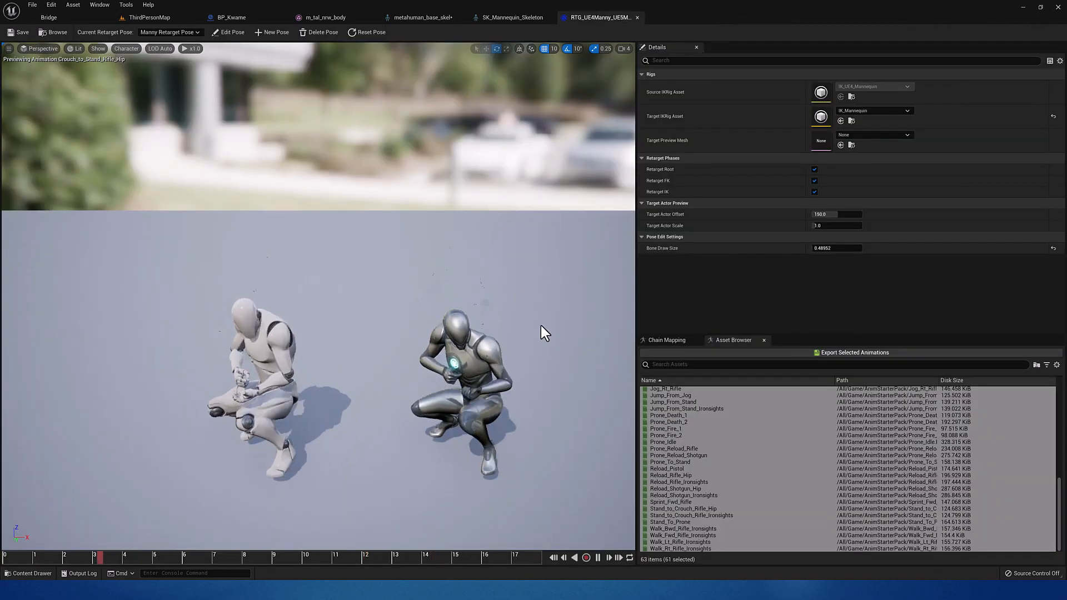
# Pause the Crouch_to_Stand_Rifle_Hip preview in the RTG_UE4Manny_UE5Manny retargeter and compare the arm poses of both mannequins
pyautogui.click(675, 414)
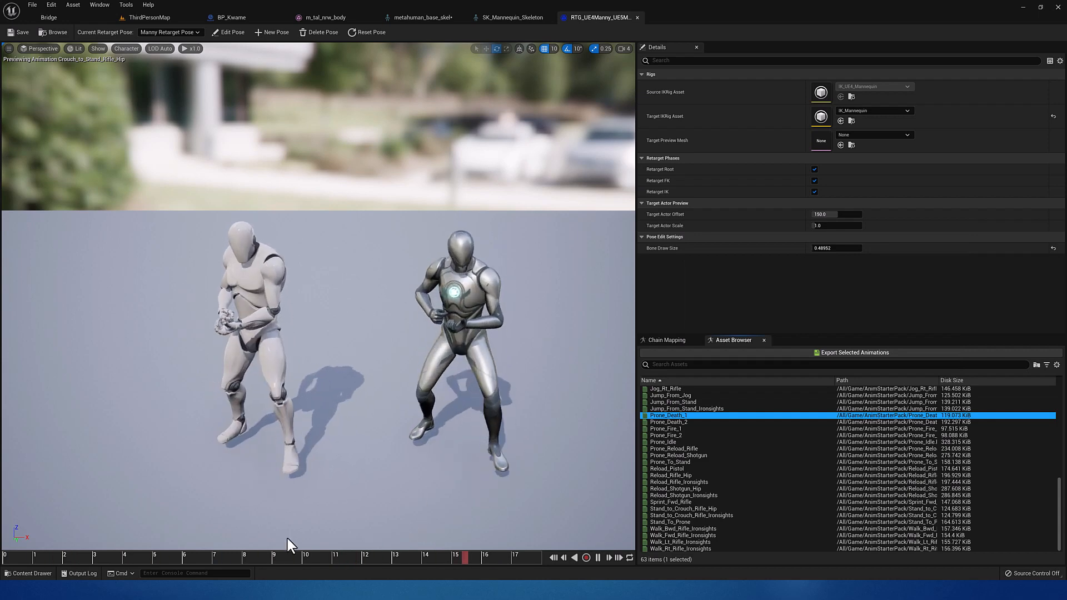
pyautogui.click(597, 558)
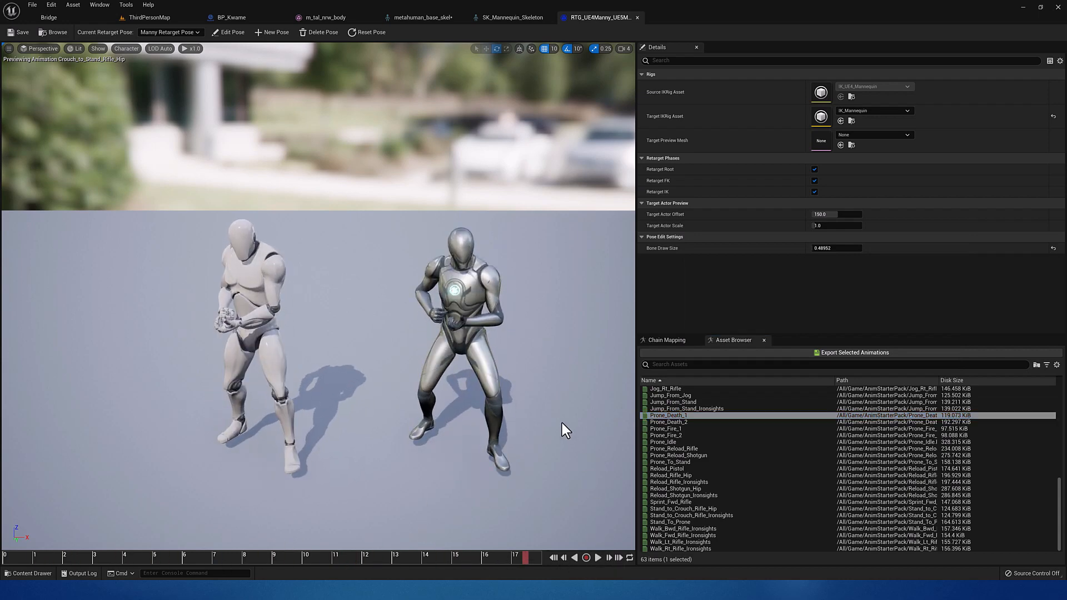
pyautogui.keyDown('alt'); pyautogui.moveTo(492, 321); pyautogui.dragTo(491, 319); pyautogui.keyUp('alt')
pyautogui.keyDown('alt'); pyautogui.moveTo(388, 340); pyautogui.dragTo(388, 355); pyautogui.keyUp('alt')
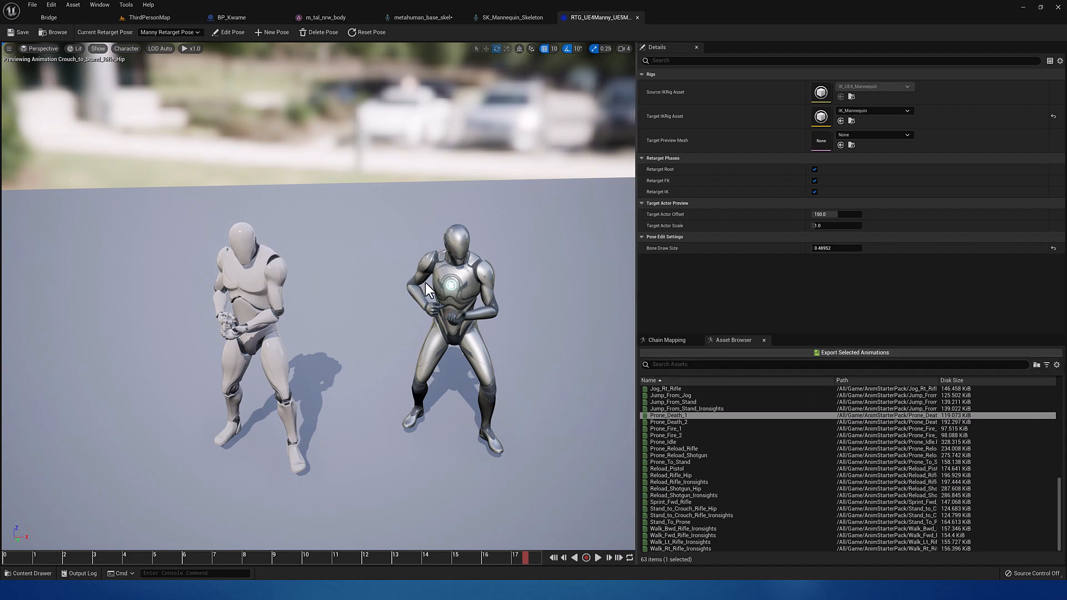
# Review the LeftArm and RightArm chain settings in the retargeter's chain mapping
pyautogui.click(674, 341)
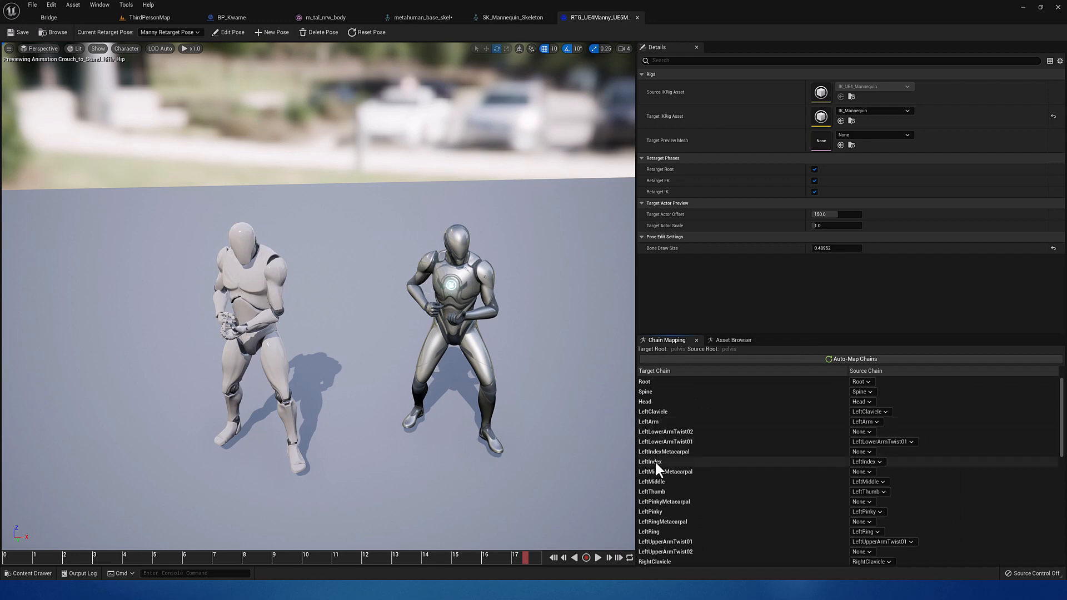
pyautogui.scroll(-3, 667, 429)
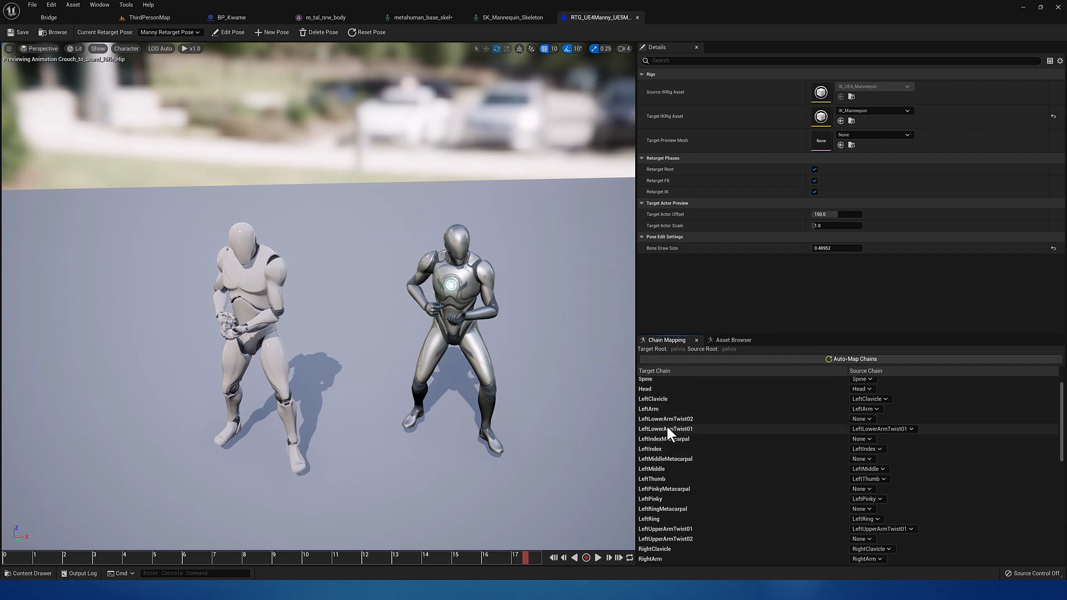
pyautogui.scroll(-6, 667, 427)
pyautogui.scroll(9, 671, 441)
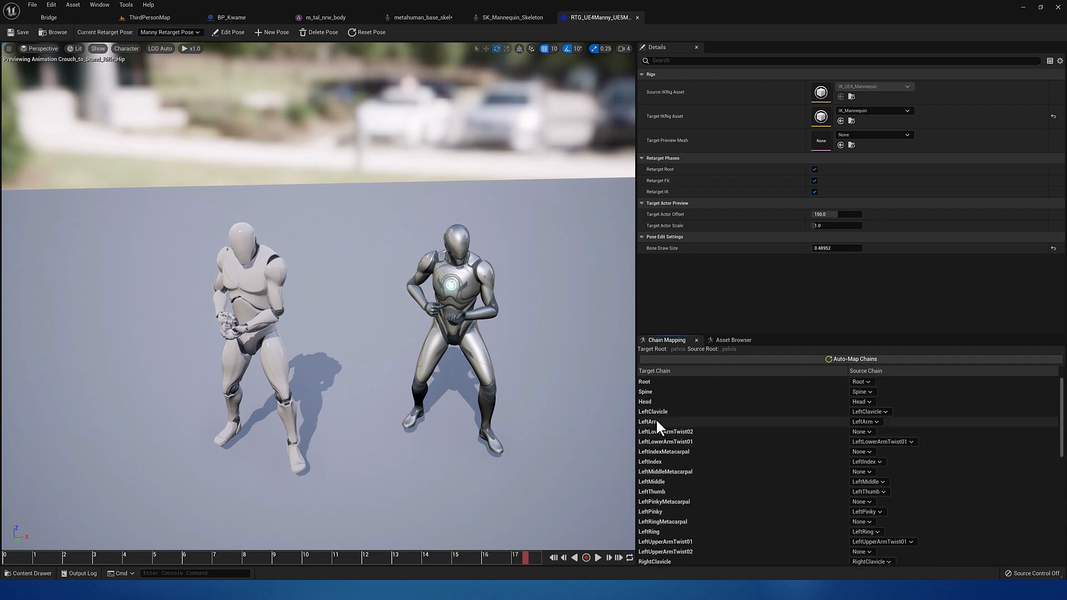
pyautogui.click(656, 420)
pyautogui.scroll(-5, 660, 432)
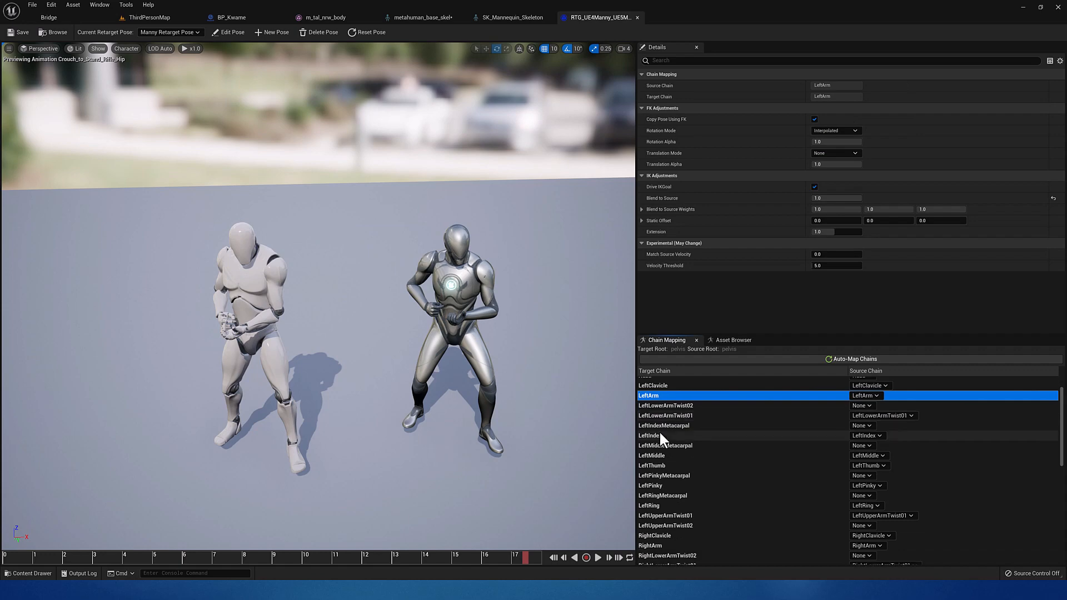
pyautogui.click(659, 491)
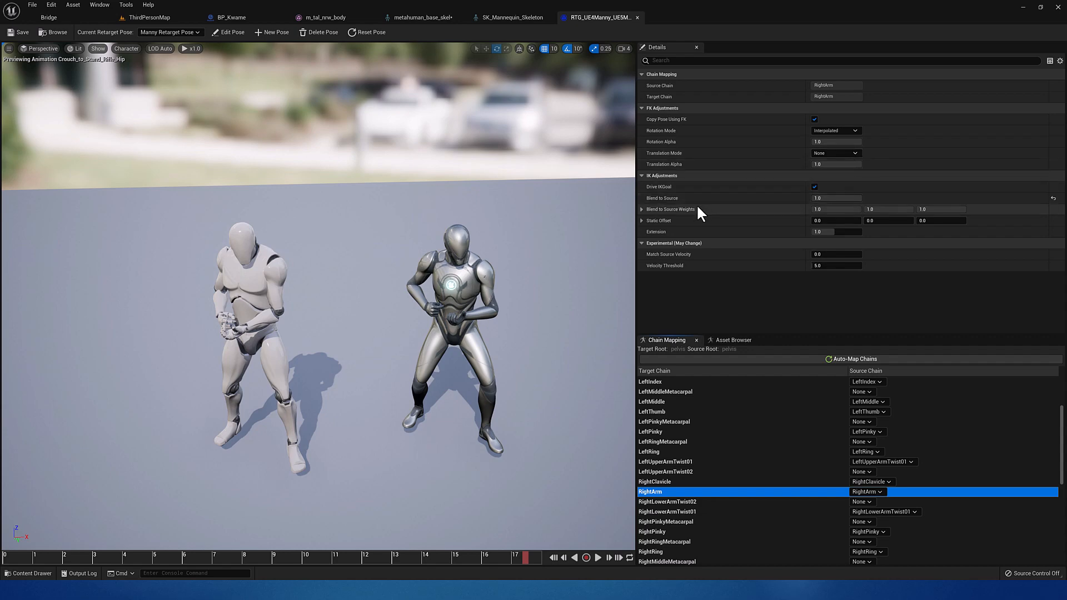
# Reset the RightArm chain's Extension and Blend to Source to their defaults, and return to the animation list
pyautogui.click(642, 209)
pyautogui.moveTo(836, 198); pyautogui.dragTo(859, 198)
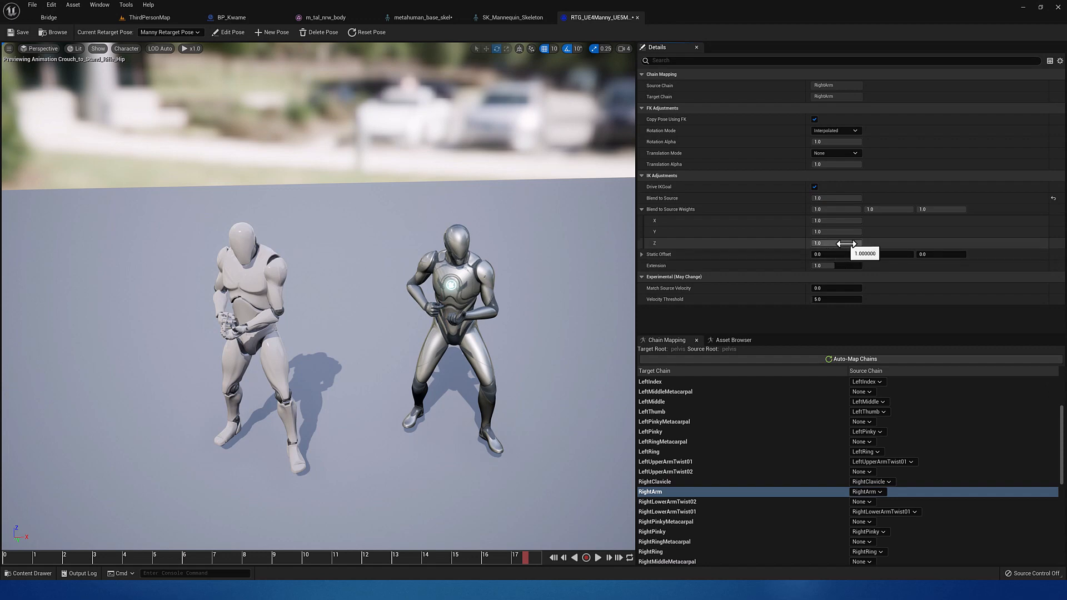
pyautogui.moveTo(836, 266)
pyautogui.mouseDown()
pyautogui.moveTo(825, 266)
pyautogui.moveTo(845, 266)
pyautogui.mouseUp()
pyautogui.click(1052, 265)
pyautogui.click(1053, 198)
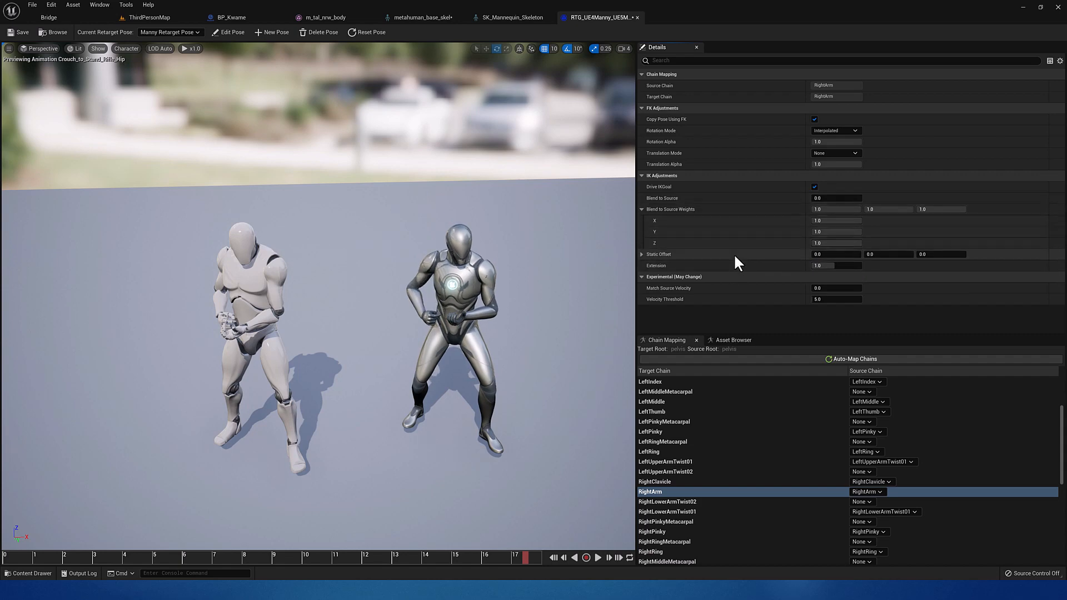
pyautogui.click(745, 339)
pyautogui.click(766, 388)
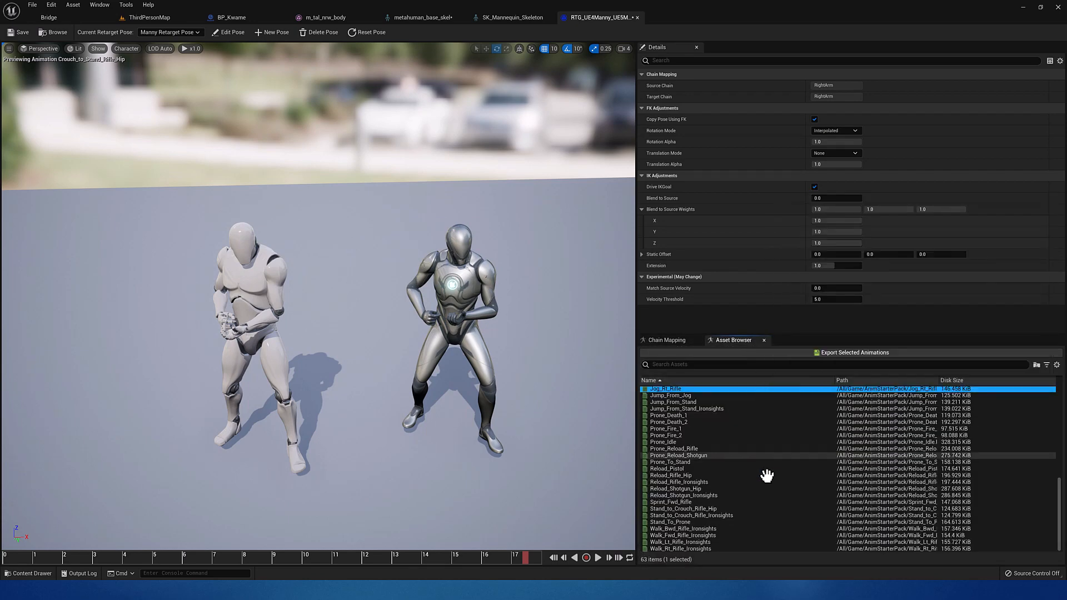
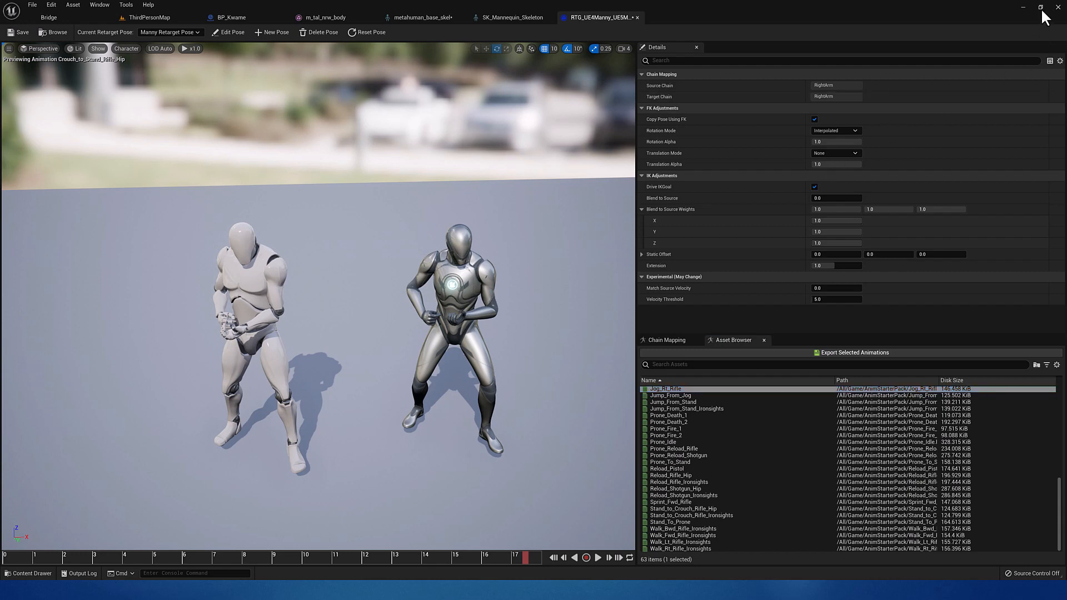
# Open the BP_Kwame blueprint from the Kwame folder and show the character in its 3D preview
pyautogui.click(155, 16)
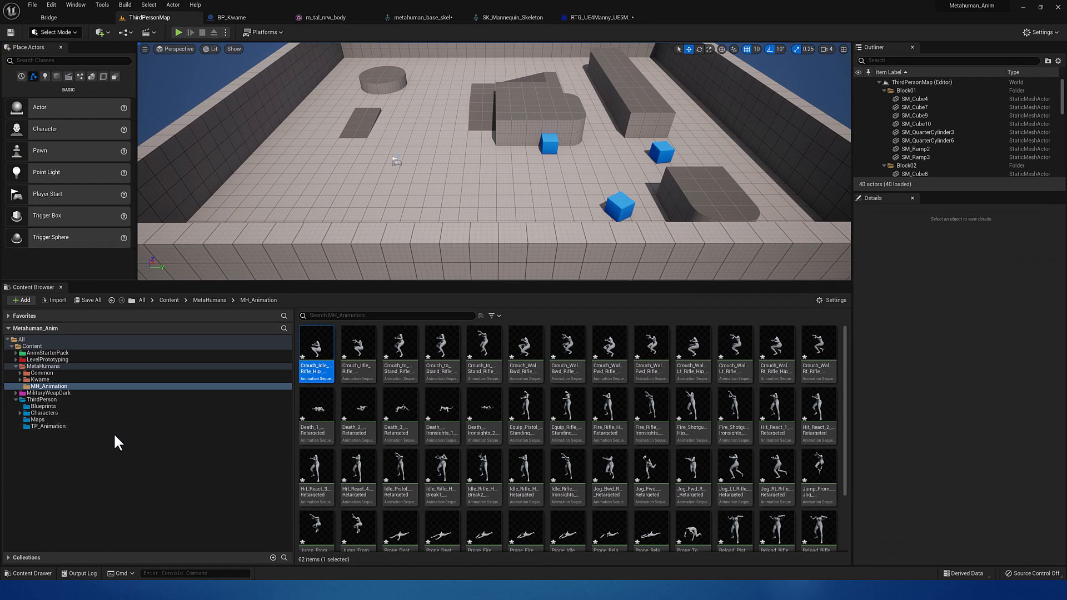
pyautogui.click(51, 380)
pyautogui.doubleClick(590, 343)
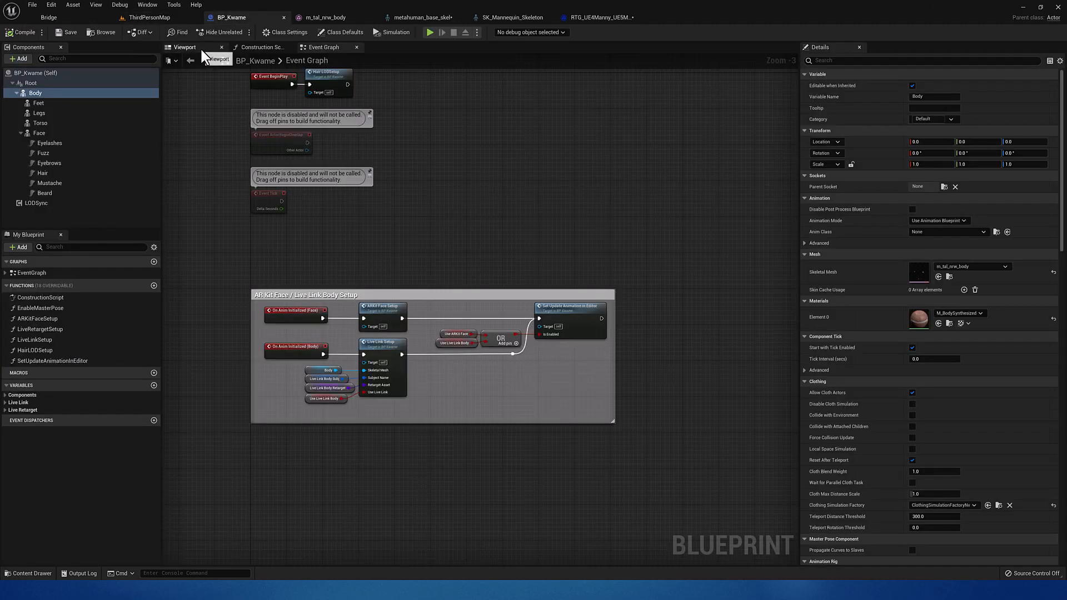
pyautogui.click(200, 48)
pyautogui.scroll(2, 446, 267)
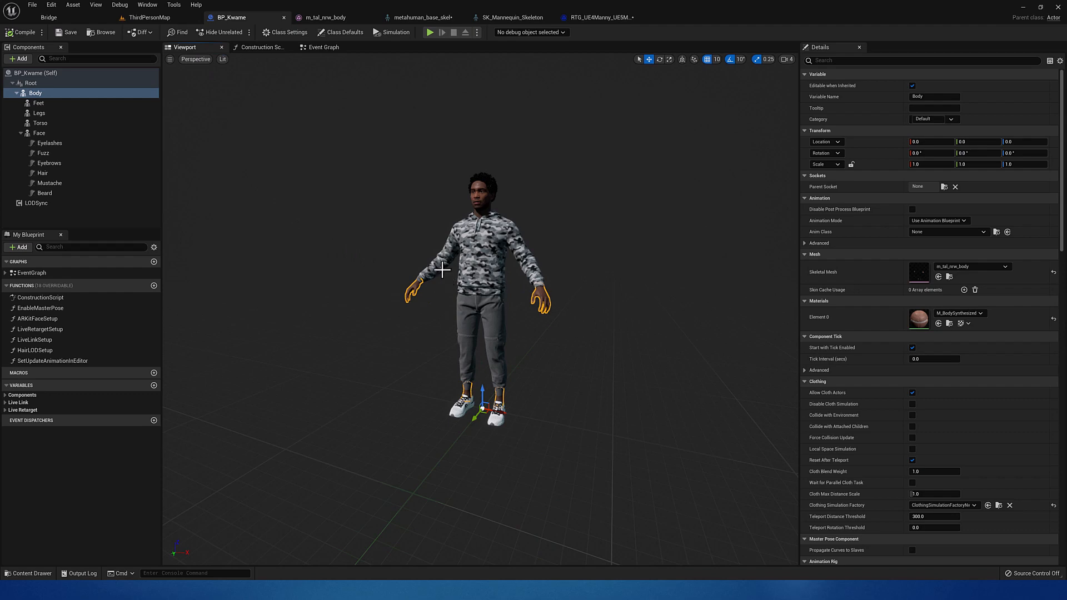
pyautogui.keyDown('alt'); pyautogui.moveTo(441, 270); pyautogui.dragTo(453, 270); pyautogui.keyUp('alt')
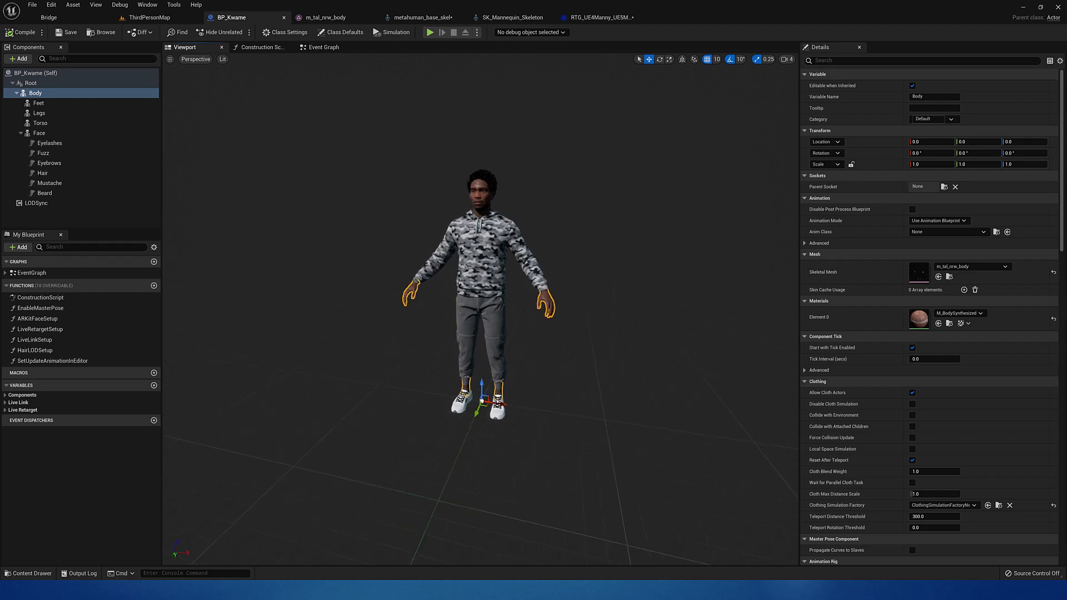
# Locate and open the Body component's skeletal mesh m_tal_nrw_body, and switch to its skeleton metahuman_base_skel
pyautogui.click(949, 276)
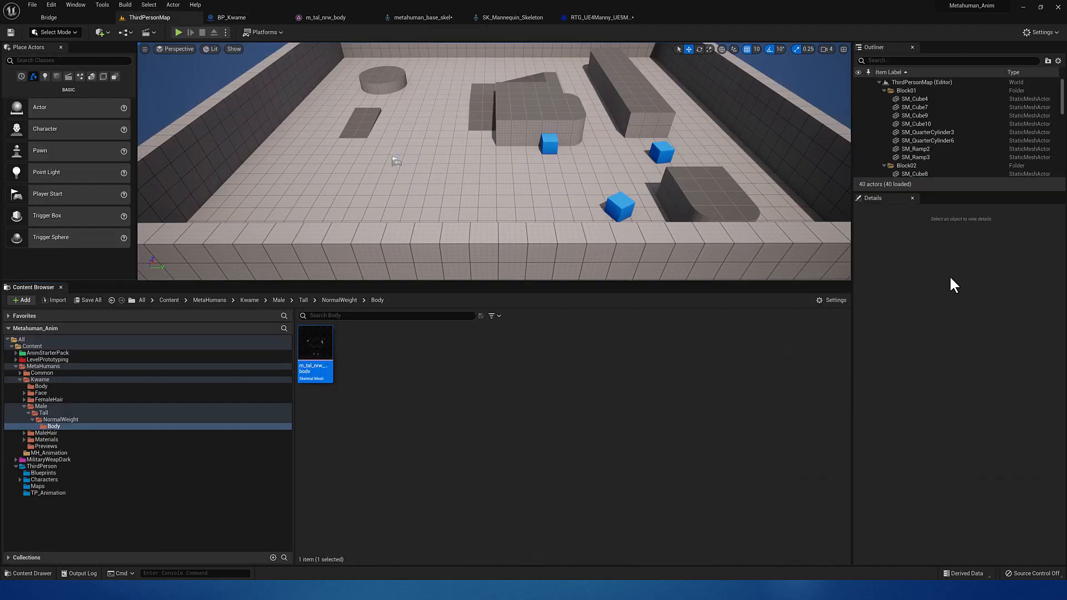
pyautogui.doubleClick(320, 350)
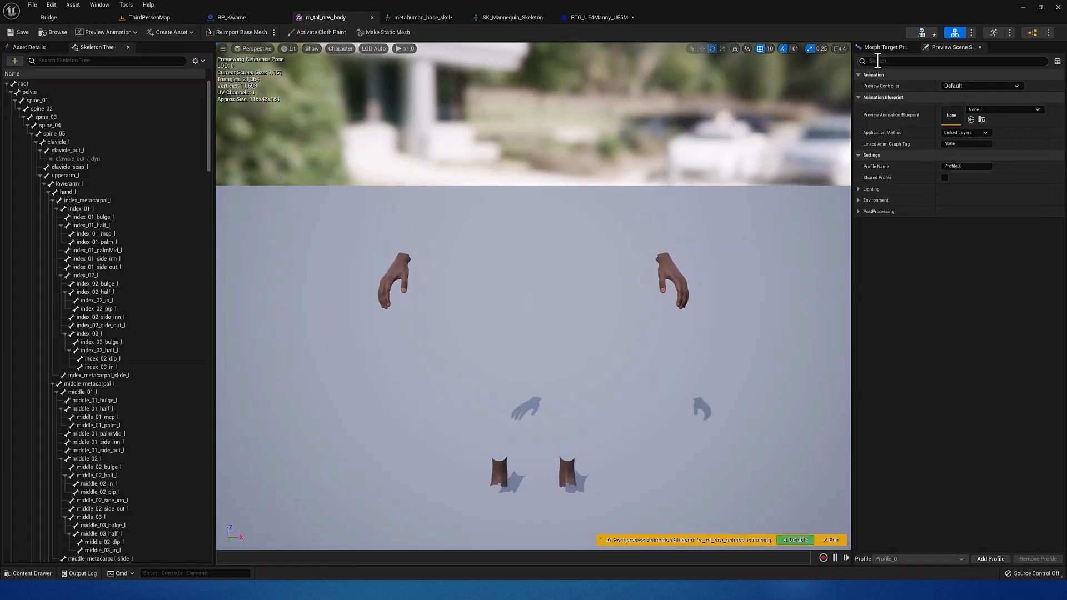
pyautogui.click(919, 35)
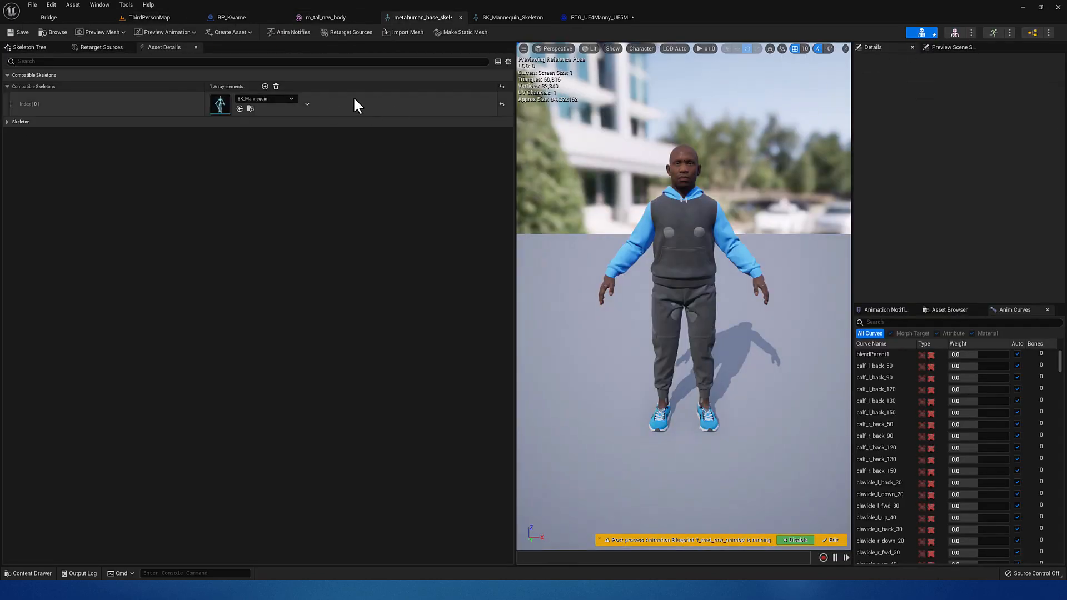
# Find the hand_r bone in the skeleton's bone hierarchy and add a socket to it
pyautogui.click(27, 47)
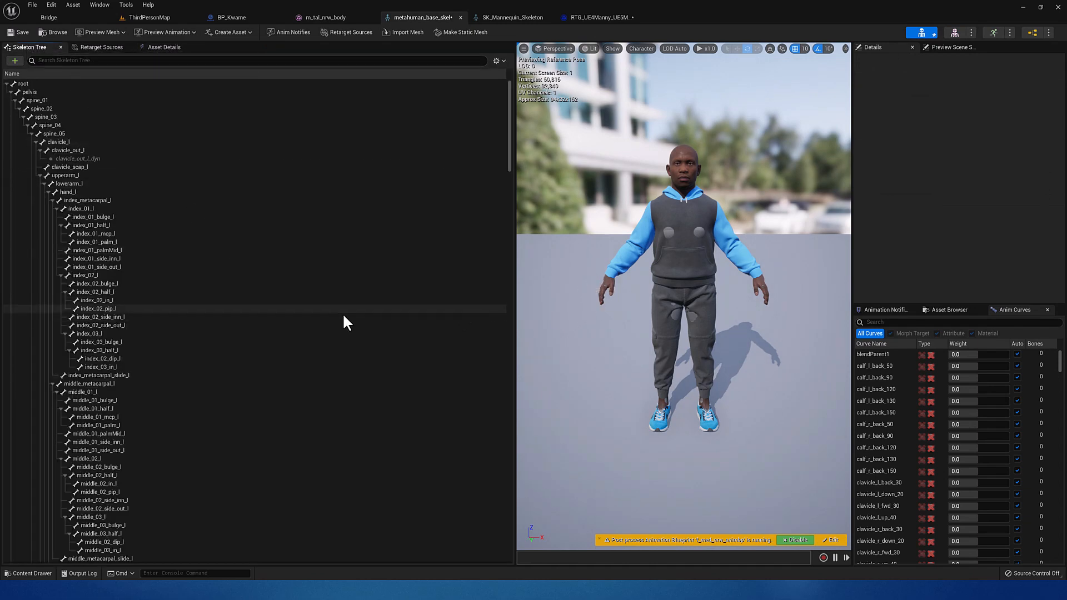
pyautogui.scroll(-3, 96, 332)
pyautogui.scroll(-10, 97, 335)
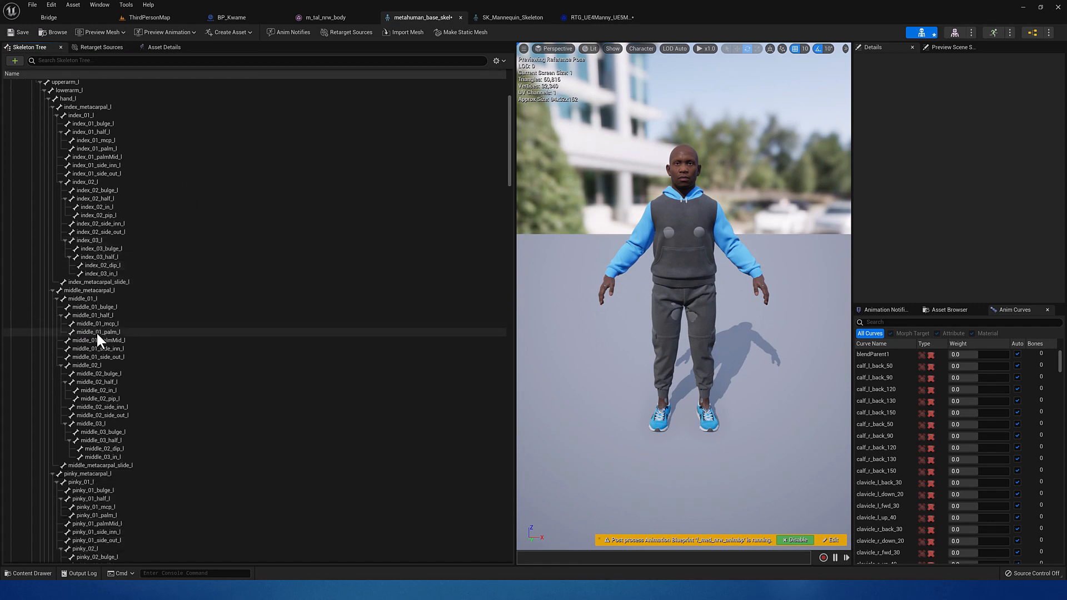
pyautogui.scroll(-7, 96, 334)
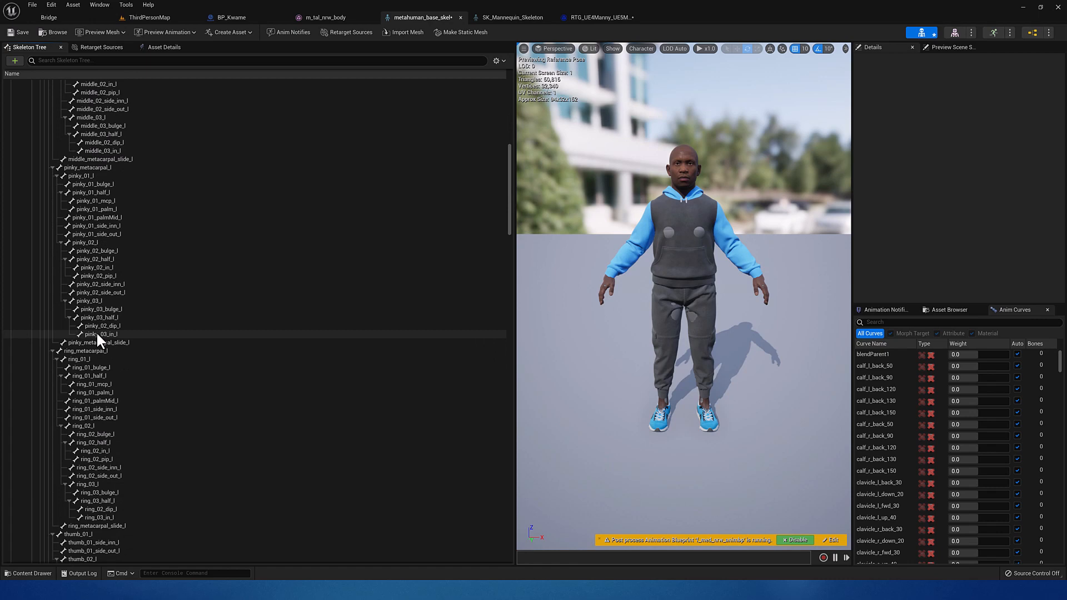
pyautogui.scroll(-2, 97, 333)
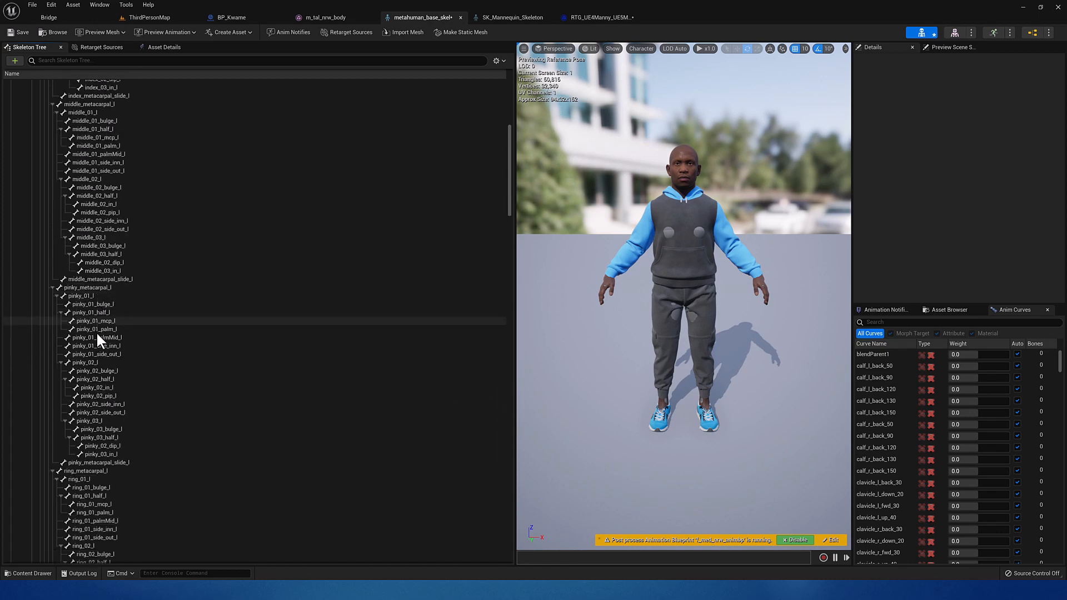
pyautogui.scroll(-20, 97, 334)
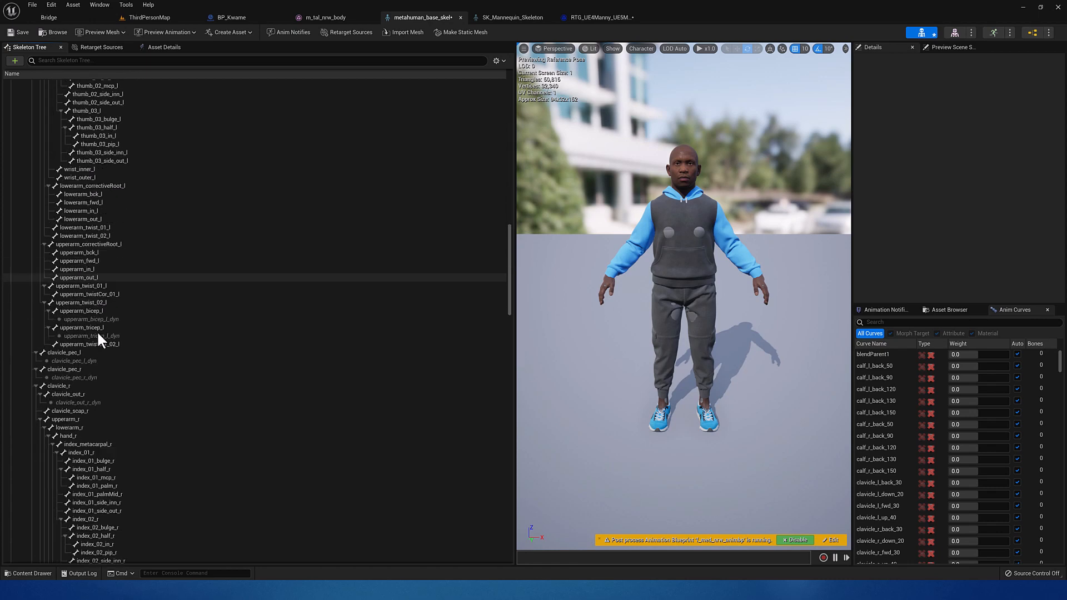
pyautogui.scroll(-2, 99, 328)
pyautogui.click(75, 368)
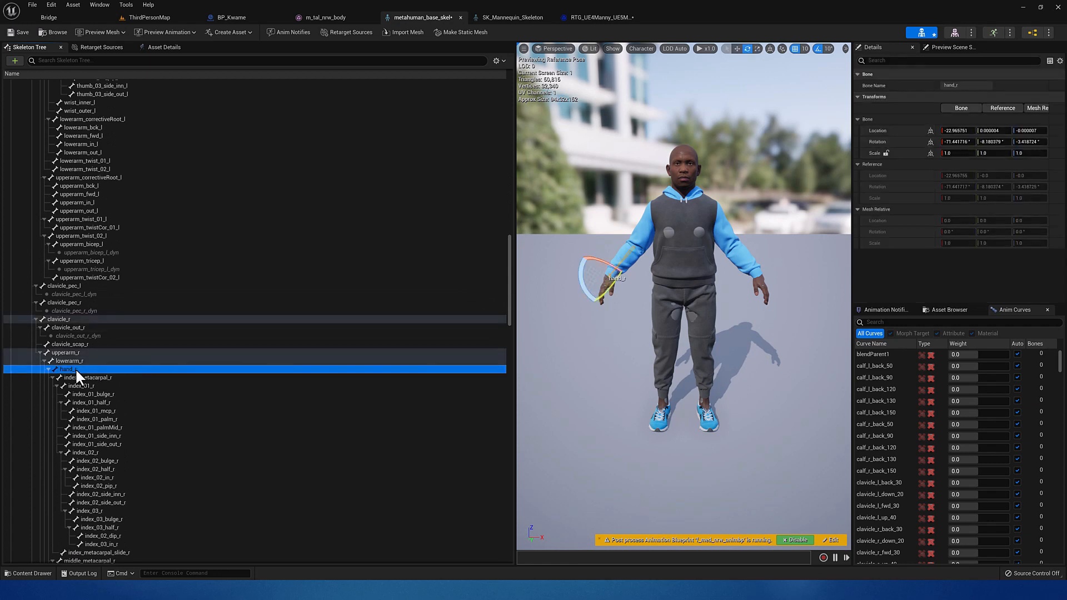
pyautogui.rightClick(70, 369)
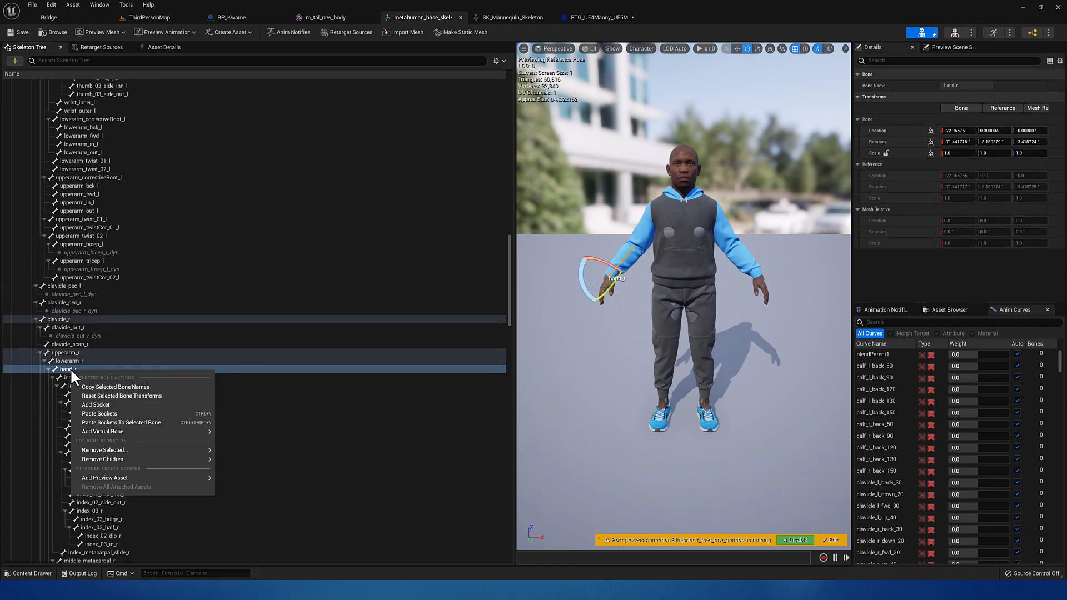
pyautogui.click(129, 403)
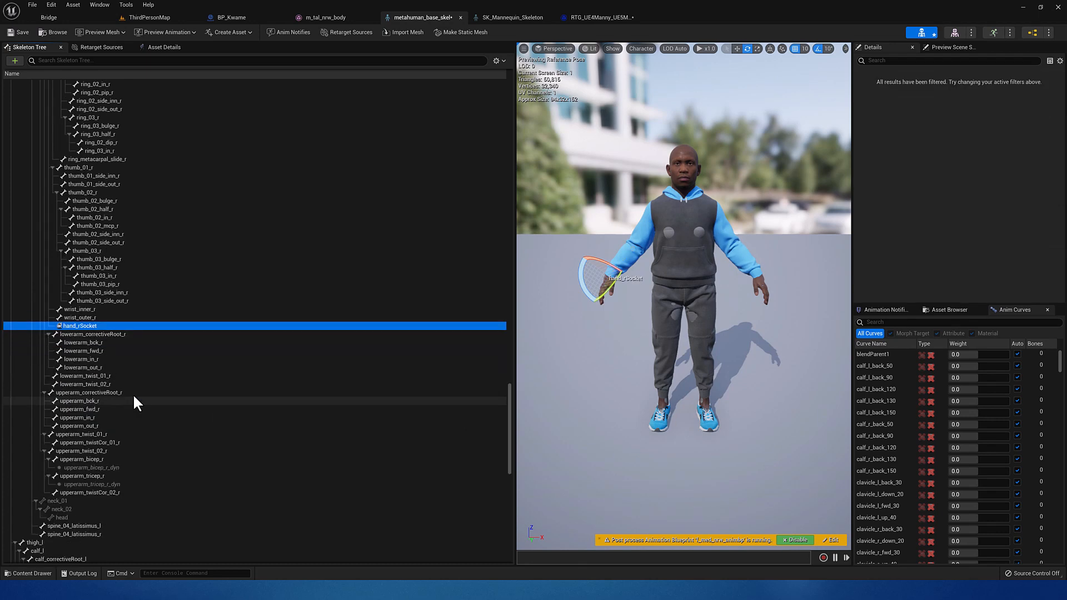
# Rename the new socket on hand_r as Gun_Socket
pyautogui.click(86, 325)
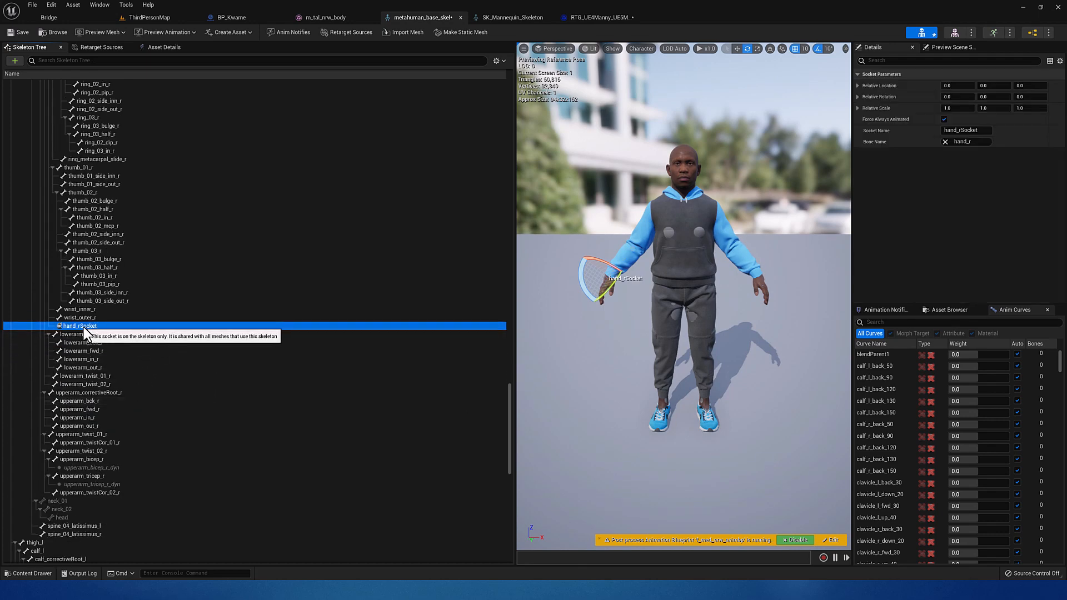
pyautogui.click(85, 326)
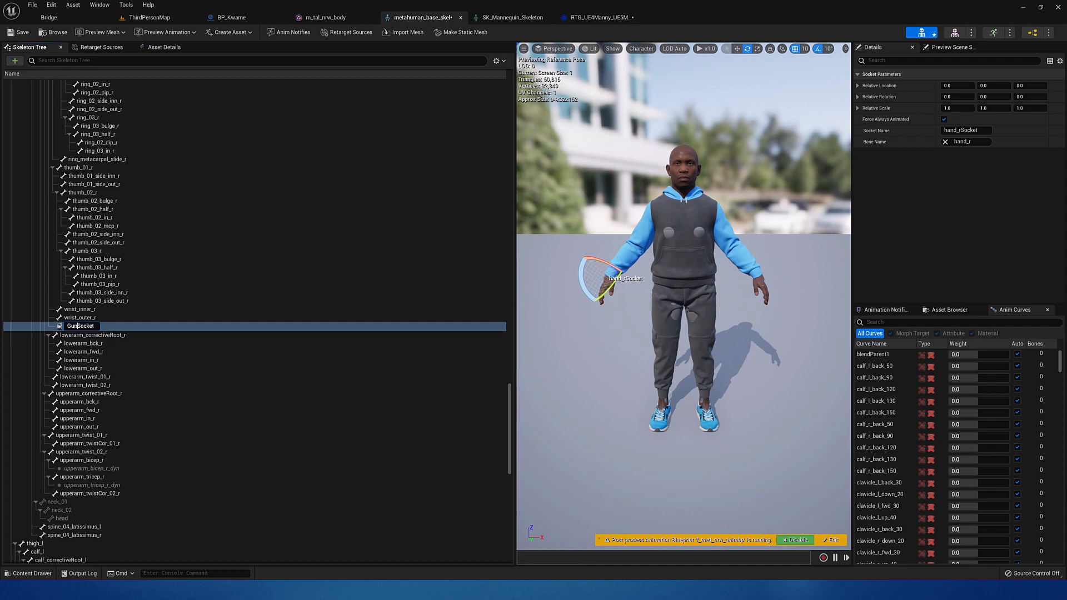
pyautogui.press('Return')
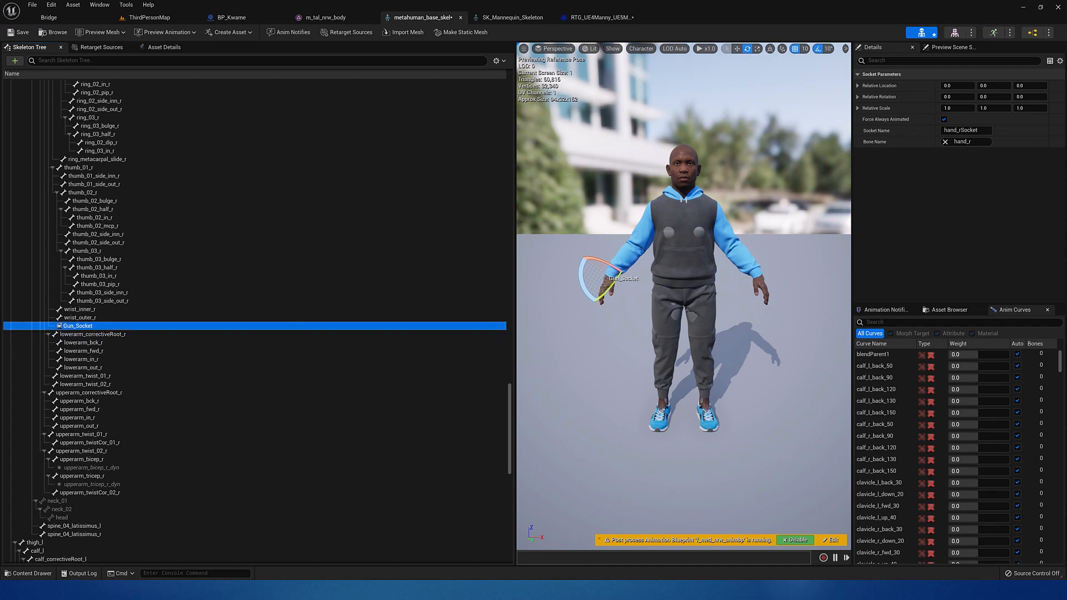
# Attach Assault_Rifle_B to Gun_Socket as a preview asset
pyautogui.rightClick(81, 325)
pyautogui.moveTo(127, 424)
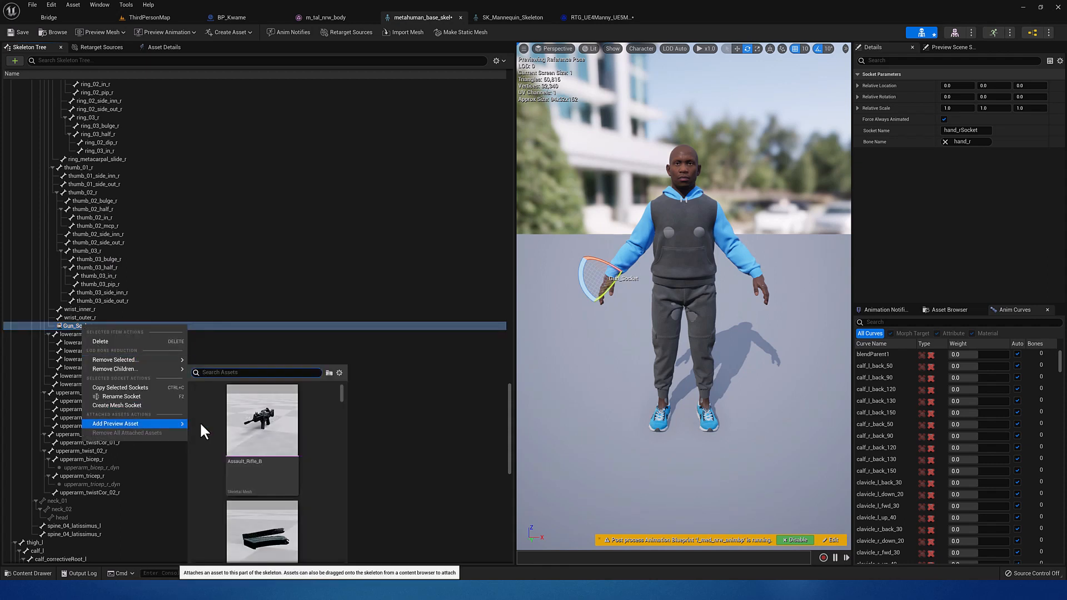
pyautogui.click(233, 425)
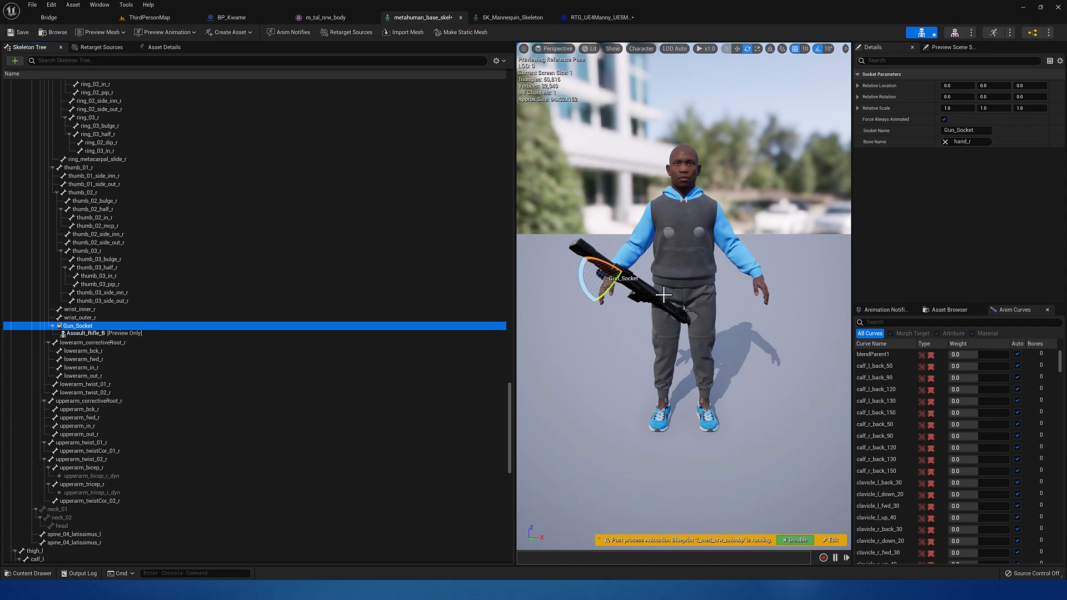
# Turn off grid and rotation snapping and rotate Gun_Socket to about 97.2° around Z, angling the rifle downward
pyautogui.moveTo(586, 284)
pyautogui.mouseDown()
pyautogui.moveTo(597, 328)
pyautogui.moveTo(562, 307)
pyautogui.moveTo(596, 303)
pyautogui.mouseUp()
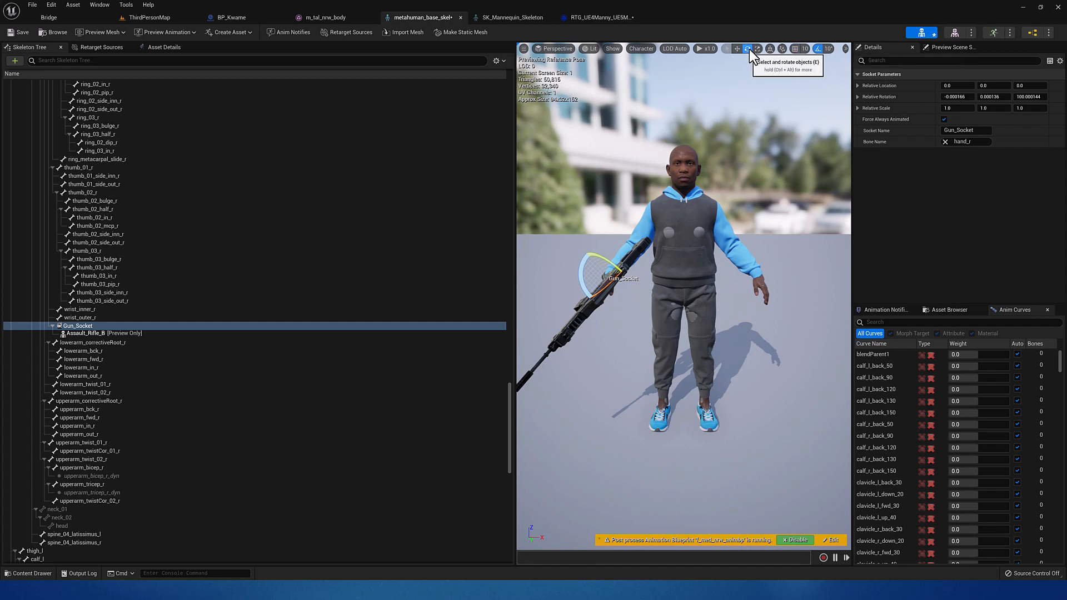
pyautogui.click(795, 49)
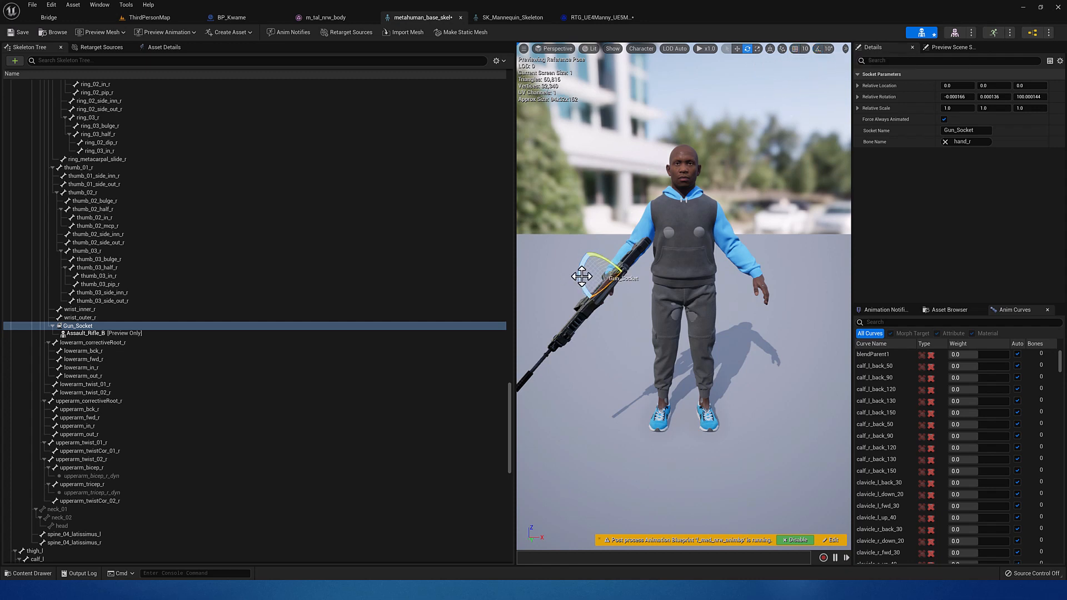
pyautogui.moveTo(581, 276); pyautogui.dragTo(581, 272)
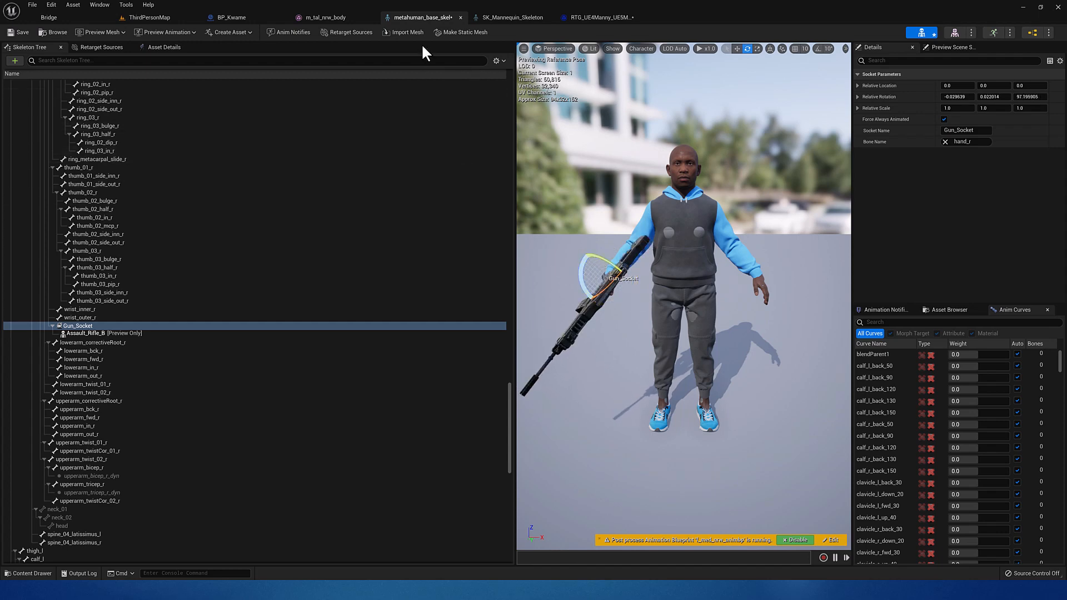
# Detach the metahuman_base_skel editor into its own floating window
pyautogui.rightClick(432, 16)
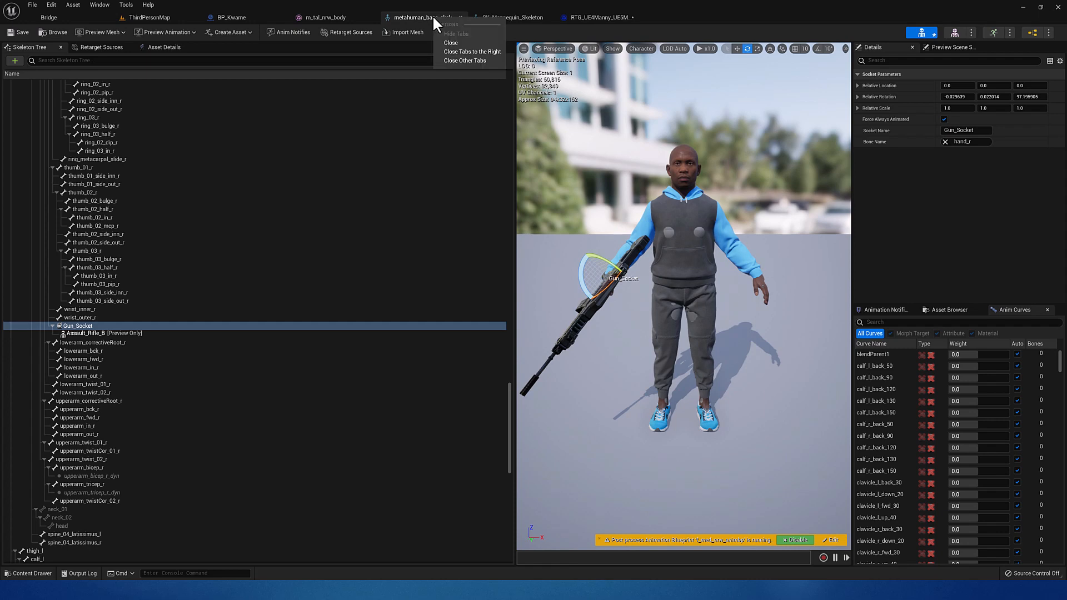
pyautogui.click(415, 20)
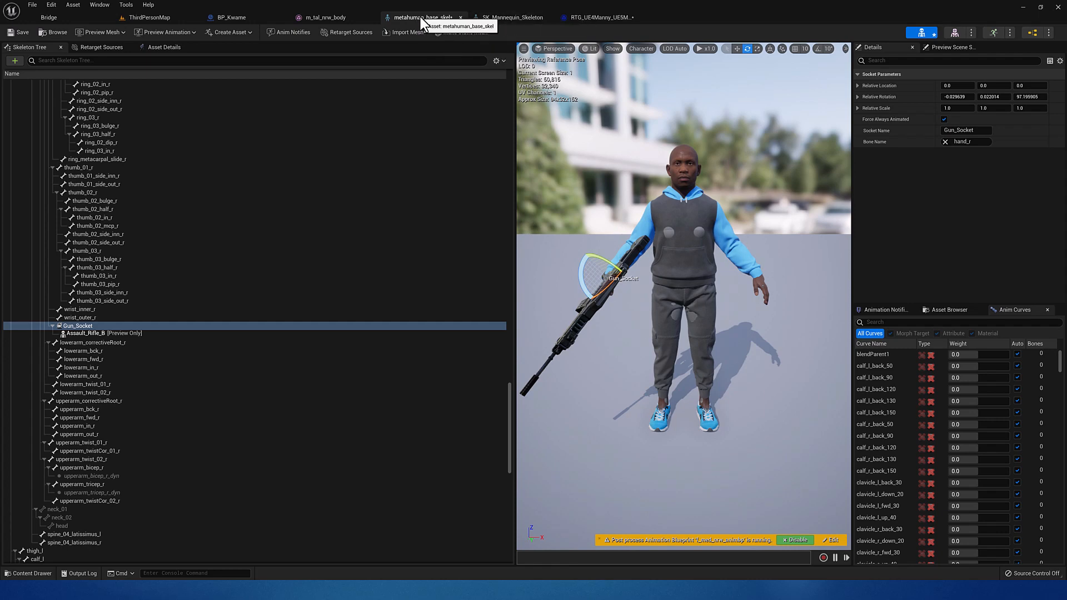
pyautogui.moveTo(423, 20); pyautogui.dragTo(575, 157)
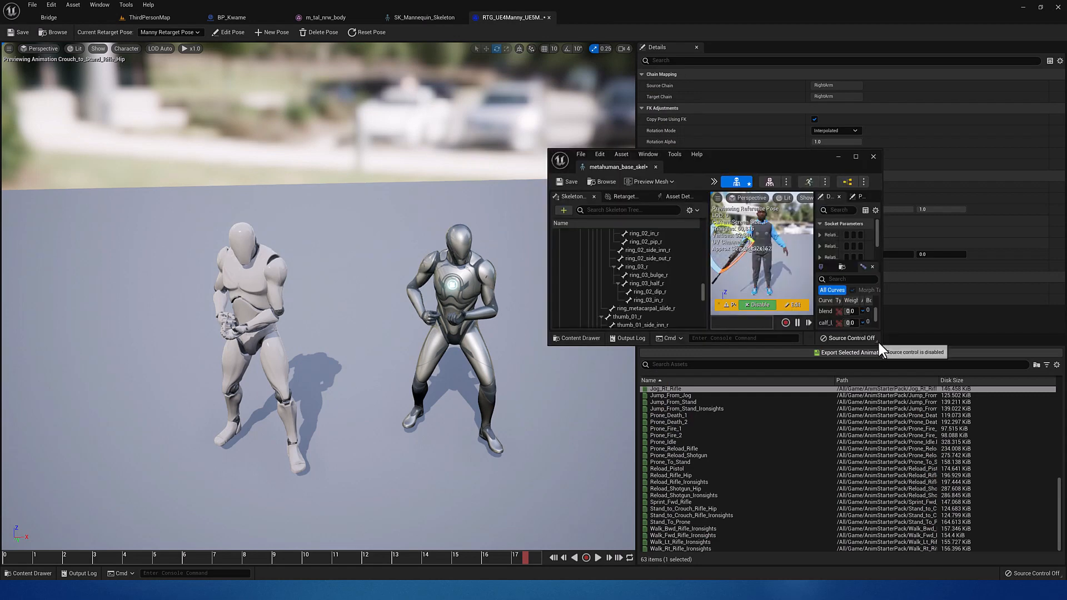
# Enlarge the floating metahuman_base_skel editor, widen its viewport beside the skeleton tree, and save the skeleton
pyautogui.moveTo(881, 348); pyautogui.dragTo(986, 499)
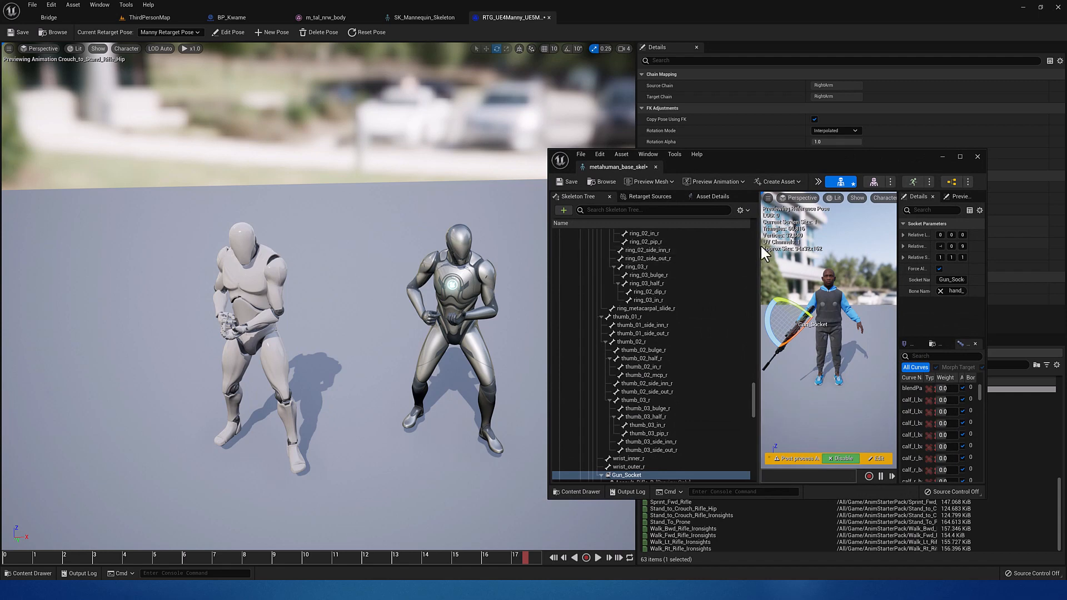
pyautogui.moveTo(759, 246); pyautogui.dragTo(661, 253)
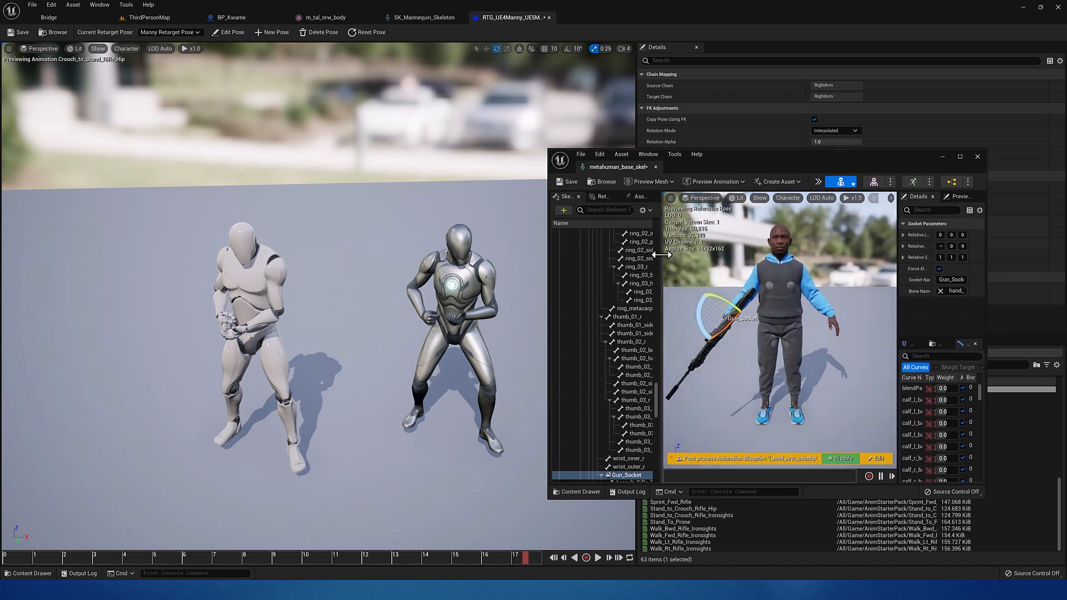
pyautogui.moveTo(546, 146); pyautogui.dragTo(489, 38)
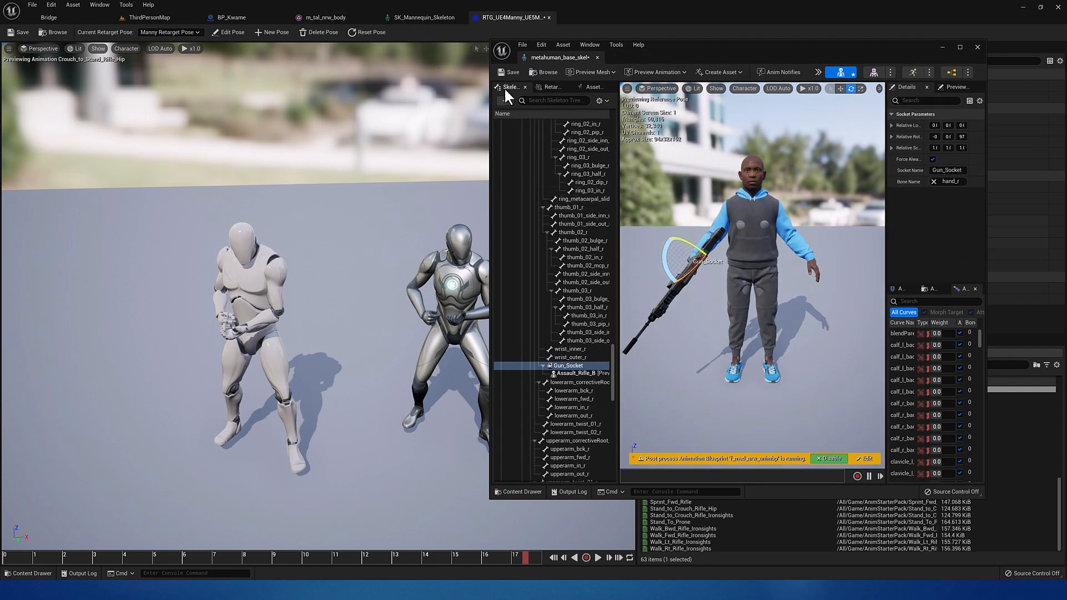
pyautogui.click(511, 74)
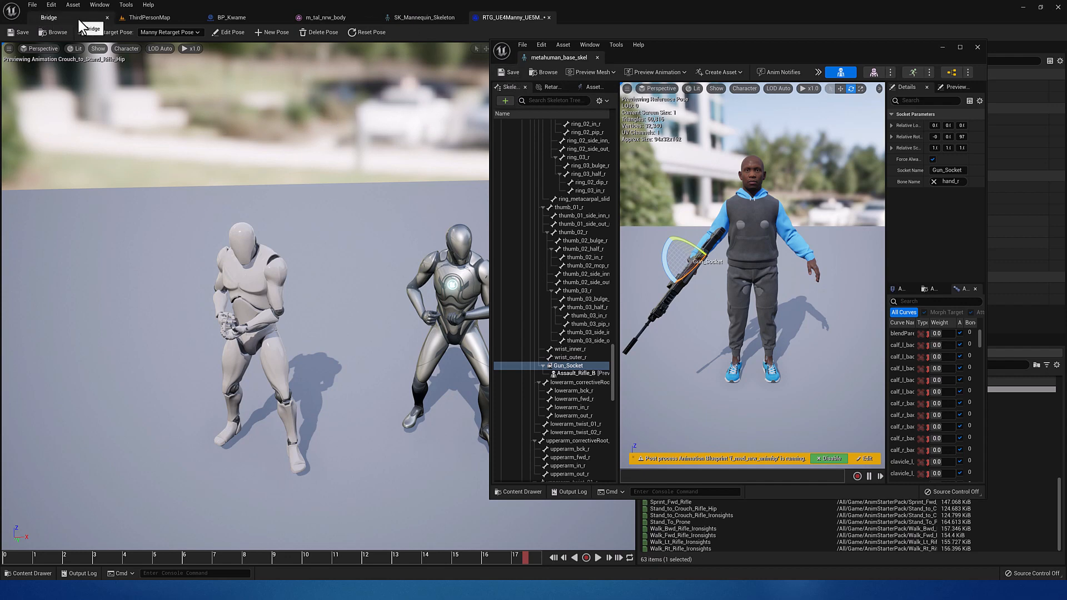
# In the ThirdPersonMap content browser, set the MH_Animation folder's color to the existing orange folder color
pyautogui.click(146, 17)
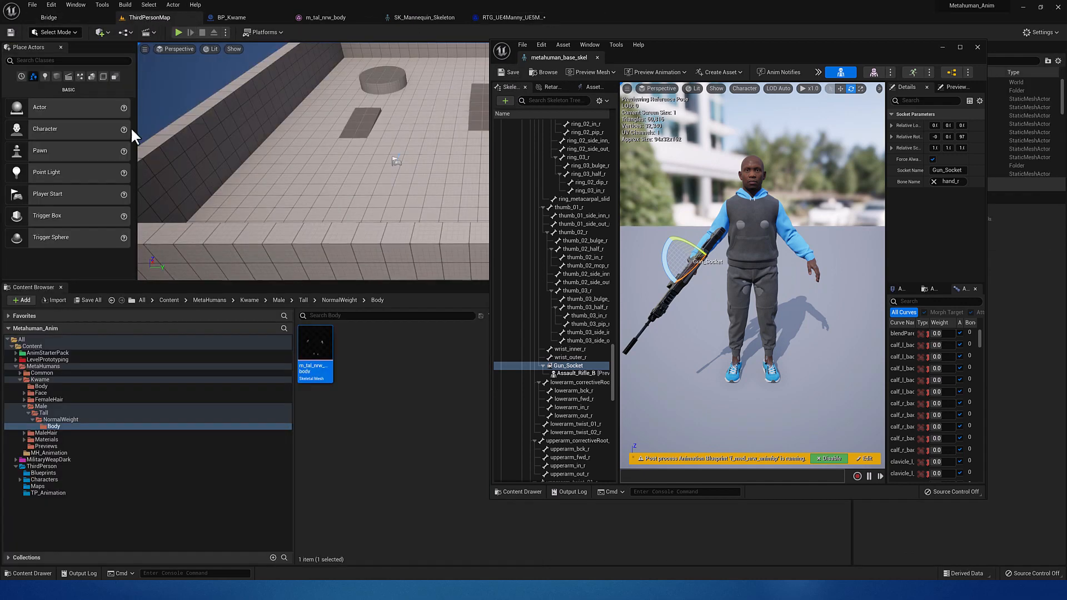
pyautogui.click(58, 451)
pyautogui.rightClick(60, 452)
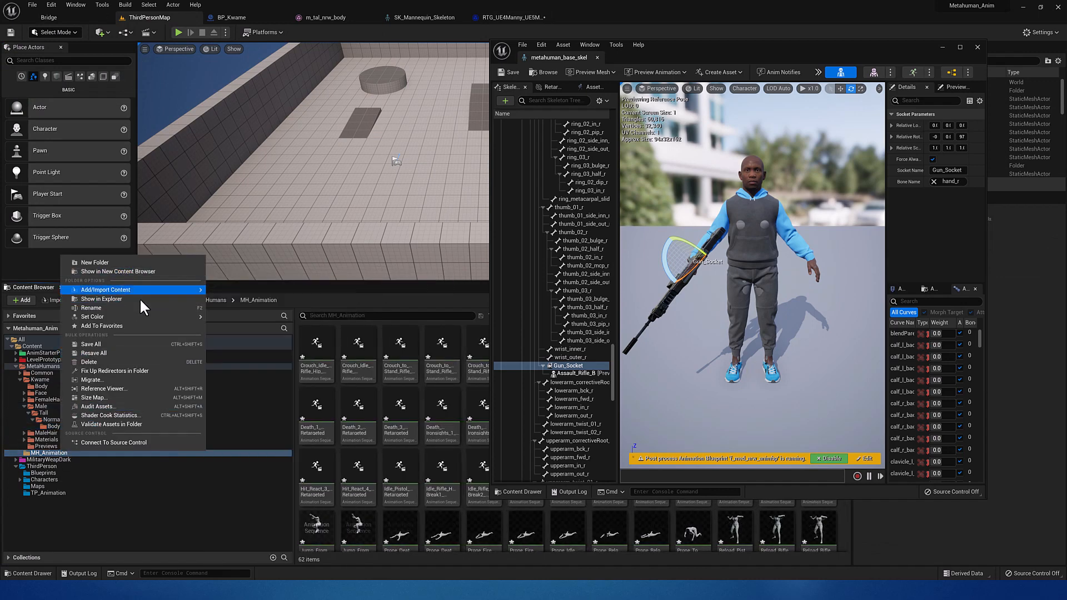
pyautogui.moveTo(143, 315)
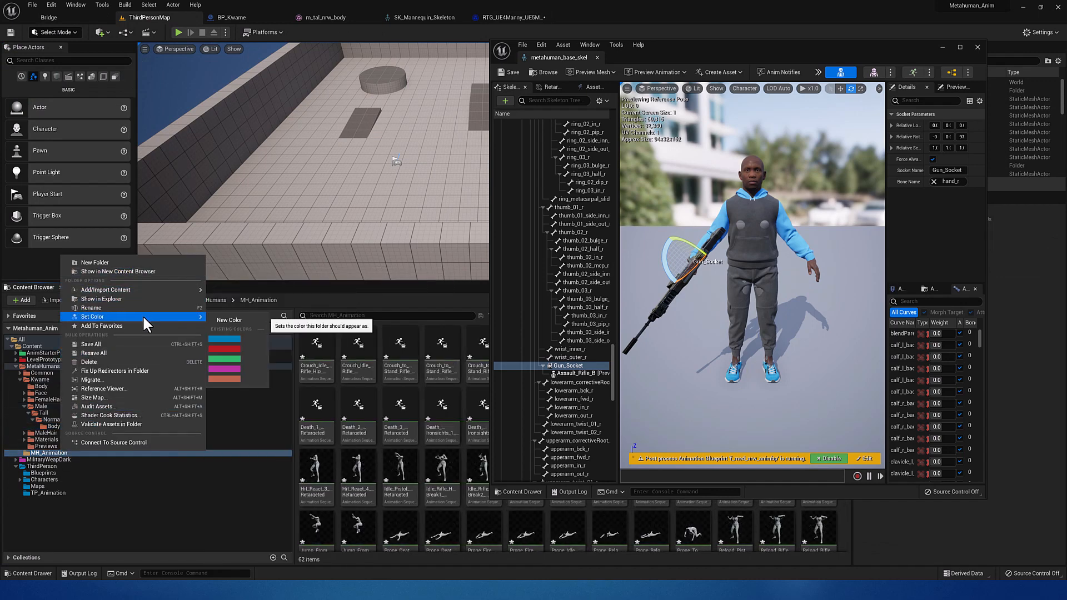
pyautogui.click(227, 379)
# Open the retargeted Crouch_Idle_Rifle_Ironsights animation and float it in an enlarged window beside the skeleton editor
pyautogui.doubleClick(351, 355)
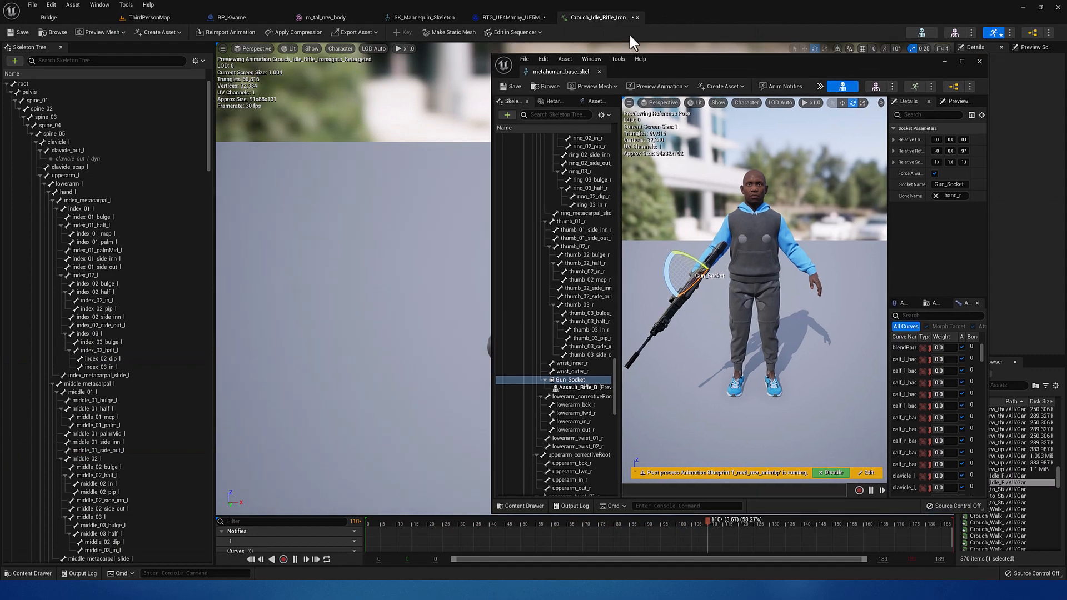
pyautogui.moveTo(608, 18); pyautogui.dragTo(38, 46)
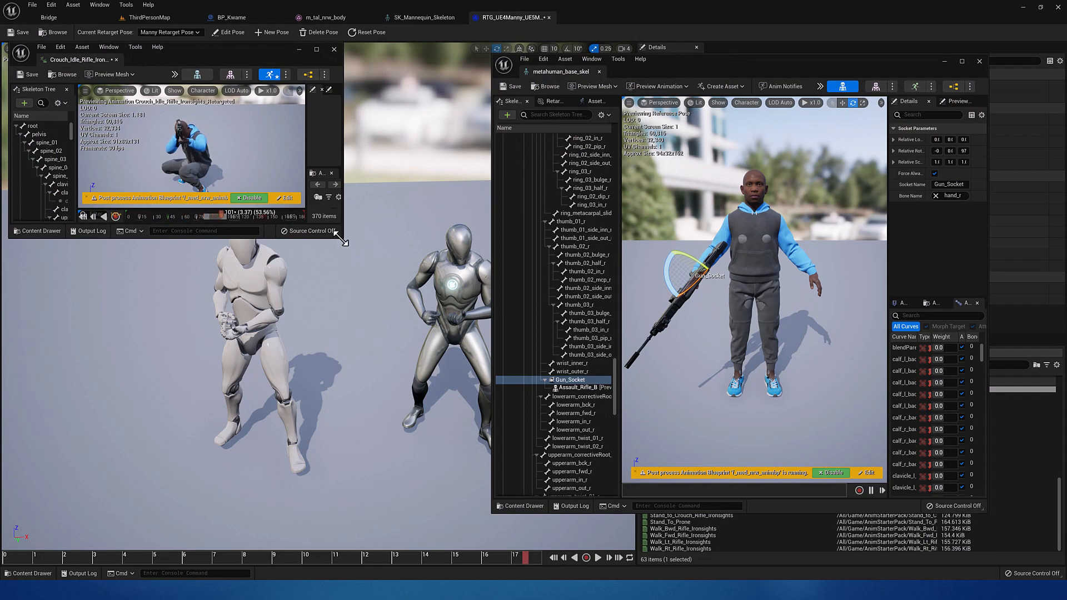
pyautogui.moveTo(343, 240); pyautogui.dragTo(613, 535)
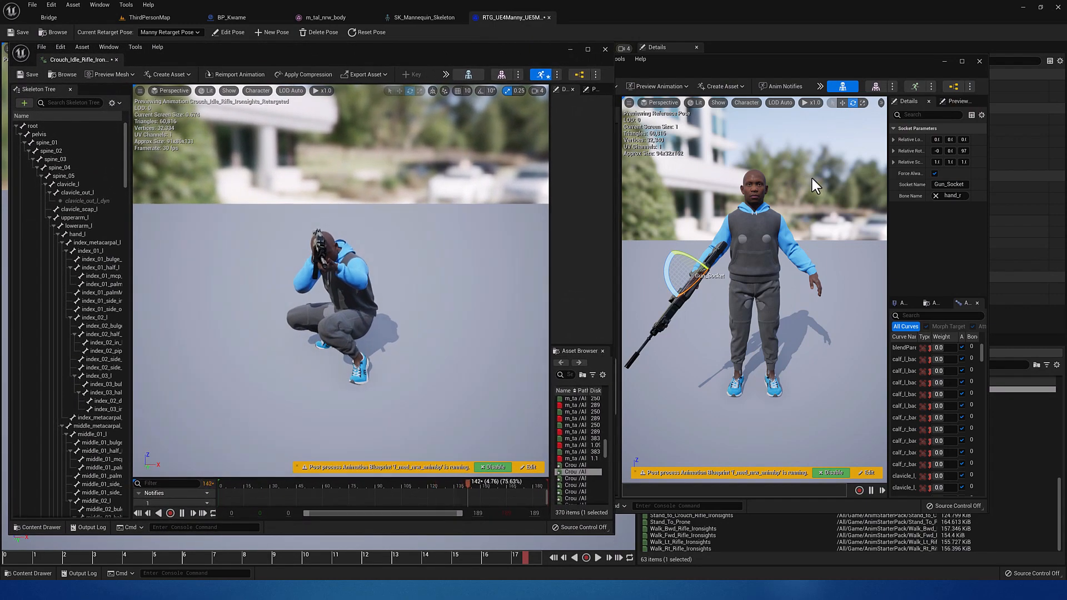
# Examine how the rifle sits in the hands from several angles in the crouch animation and the reference pose
pyautogui.keyDown('alt'); pyautogui.moveTo(345, 239); pyautogui.dragTo(444, 205); pyautogui.keyUp('alt')
pyautogui.scroll(5, 332, 252)
pyautogui.scroll(-3, 340, 250)
pyautogui.scroll(5, 345, 249)
pyautogui.keyDown('alt'); pyautogui.moveTo(345, 248); pyautogui.dragTo(606, 229); pyautogui.keyUp('alt')
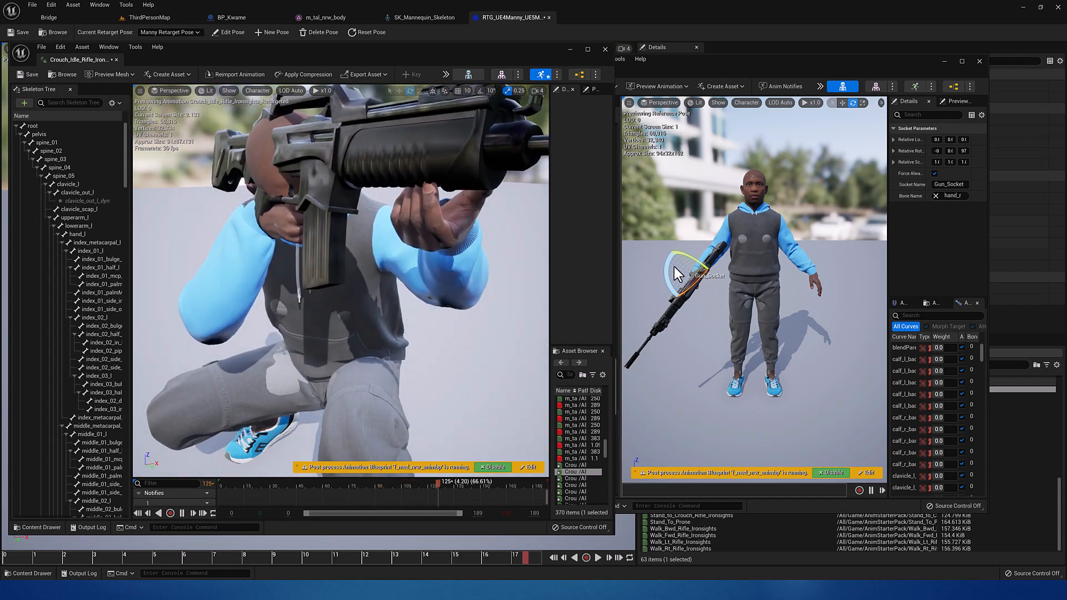
pyautogui.keyDown('alt'); pyautogui.moveTo(694, 274); pyautogui.dragTo(784, 286); pyautogui.keyUp('alt')
pyautogui.keyDown('alt'); pyautogui.moveTo(355, 261); pyautogui.dragTo(327, 299); pyautogui.keyUp('alt')
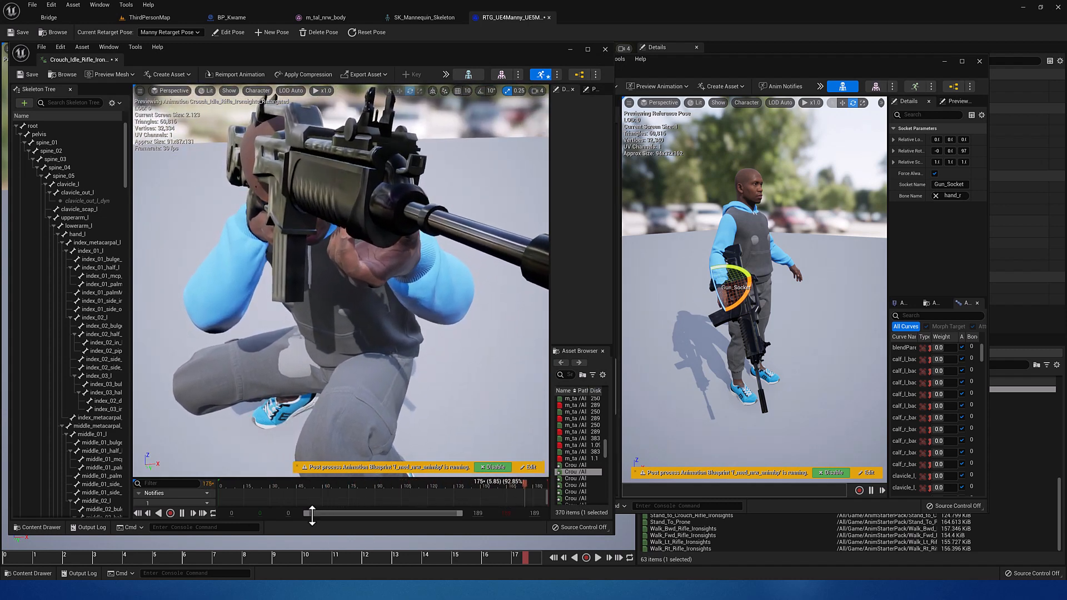
pyautogui.scroll(-5, 325, 291)
pyautogui.scroll(5, 325, 291)
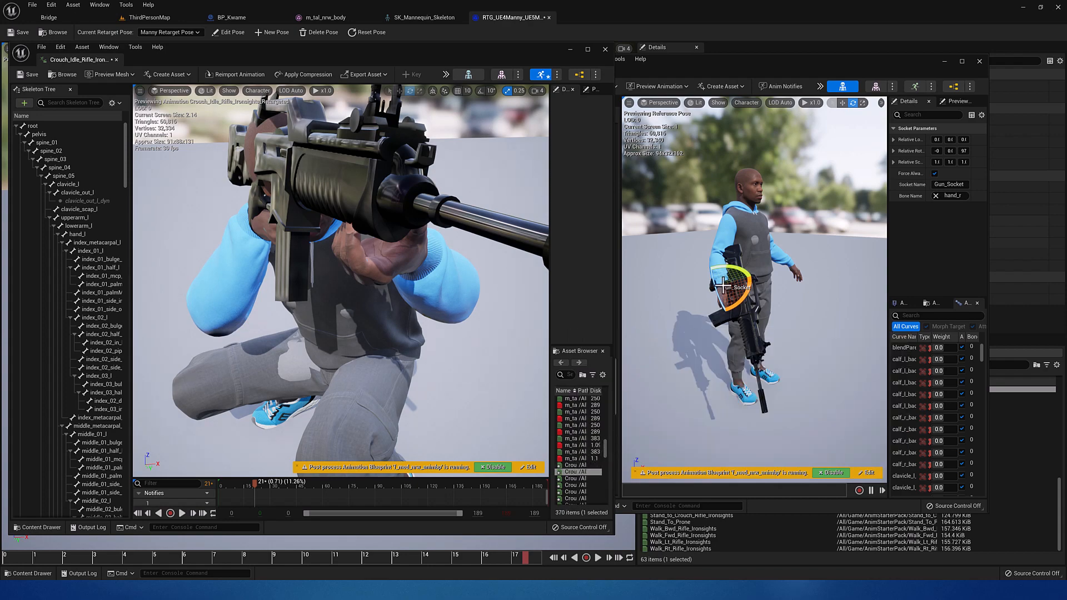
# Enlarge the skeleton editor, move Gun_Socket to about -3.0 in relative Z, and restore the side-by-side window size
pyautogui.click(962, 61)
pyautogui.click(90, 326)
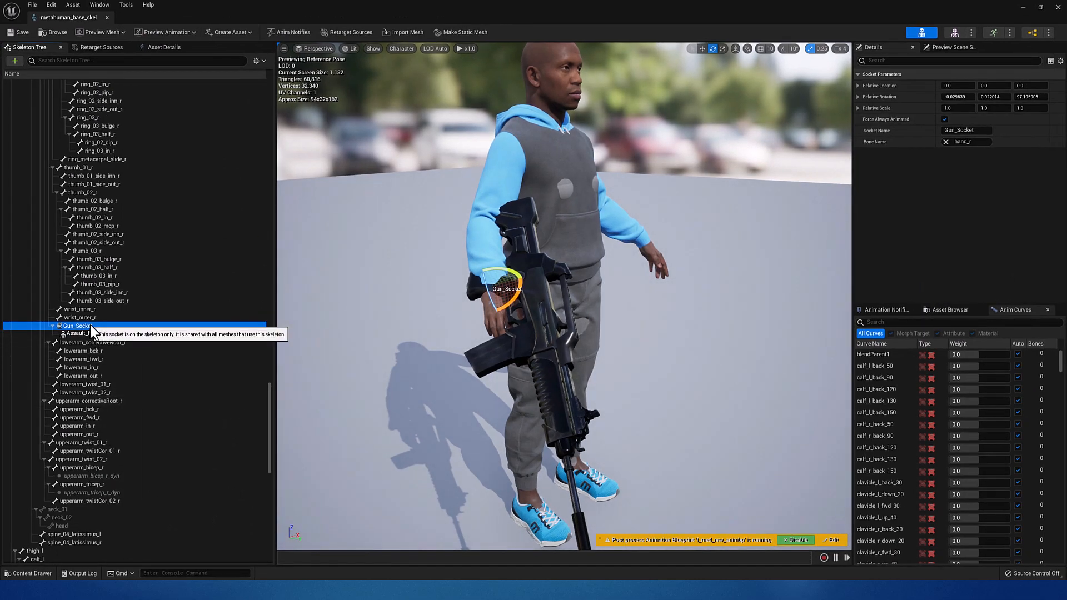
pyautogui.press('w')
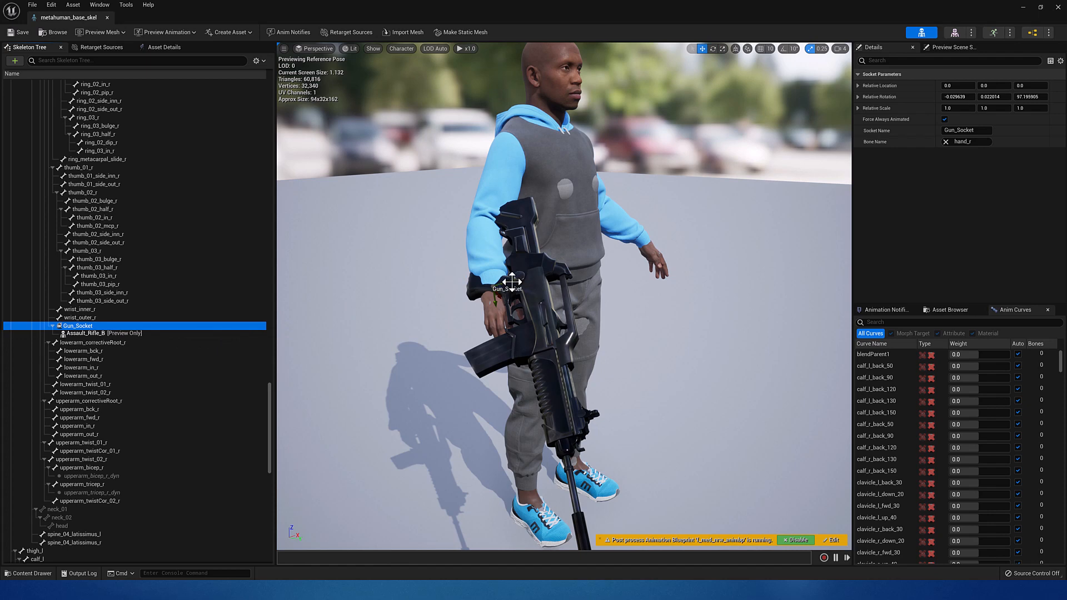
pyautogui.moveTo(511, 281); pyautogui.dragTo(501, 285)
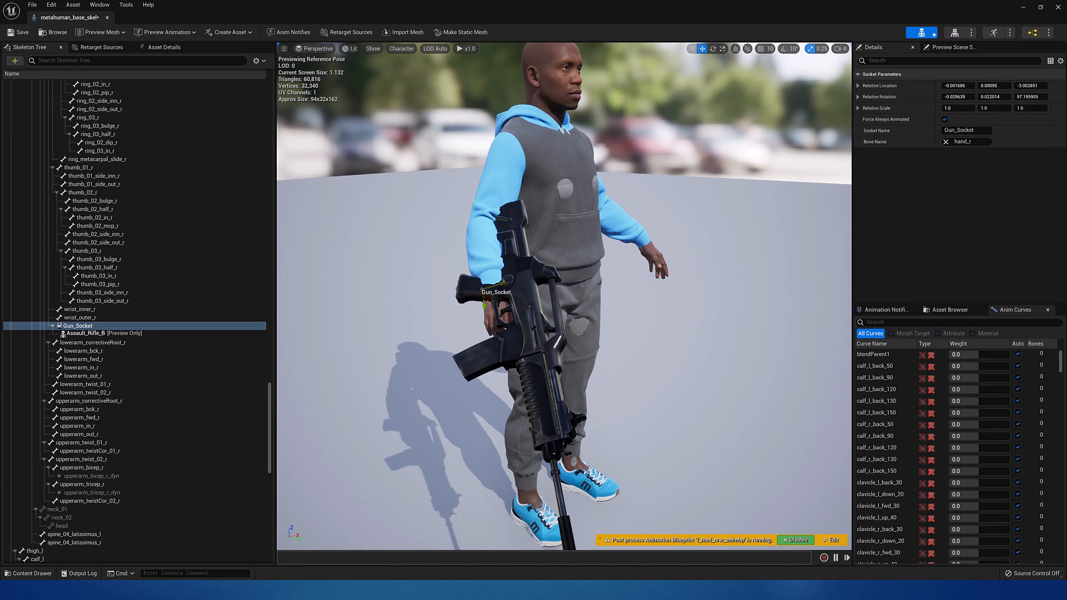
pyautogui.press('e')
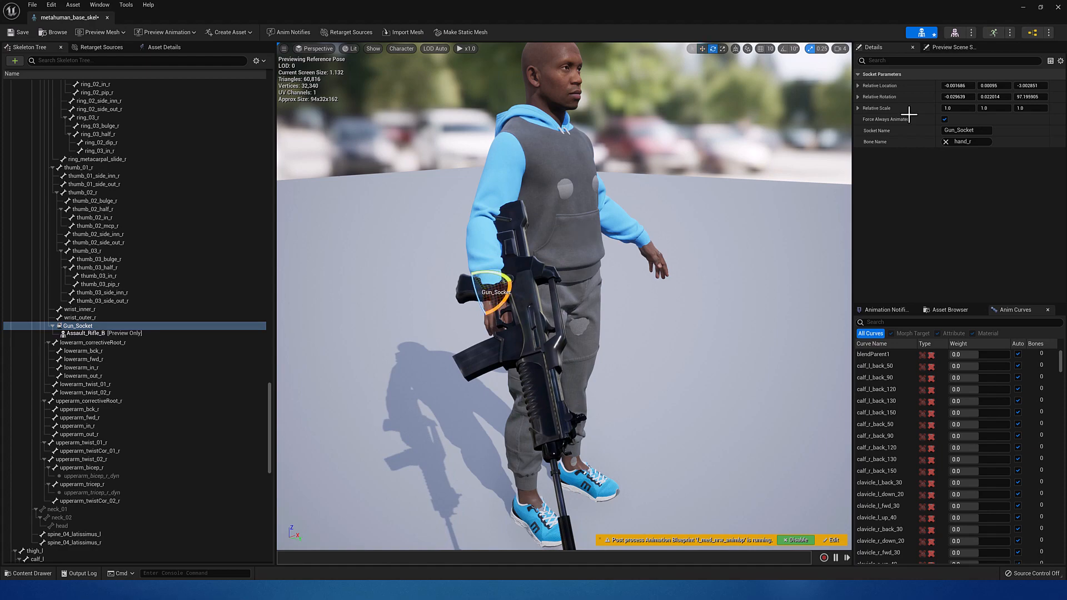
pyautogui.click(1042, 7)
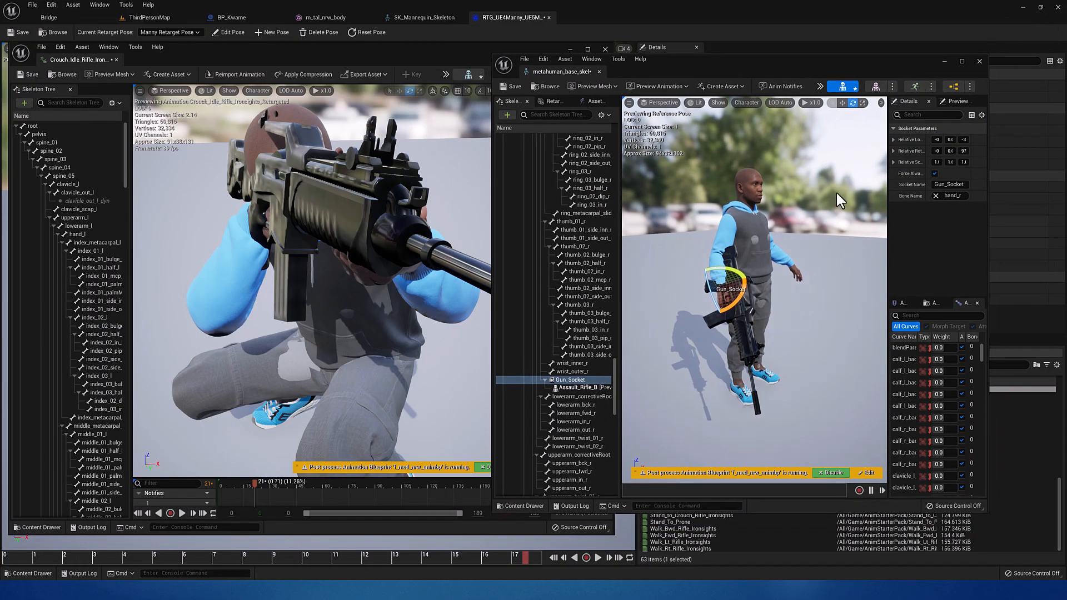
# Reselect Gun_Socket and shift it along its axes to bring the rifle's grip closer to the right palm
pyautogui.click(739, 279)
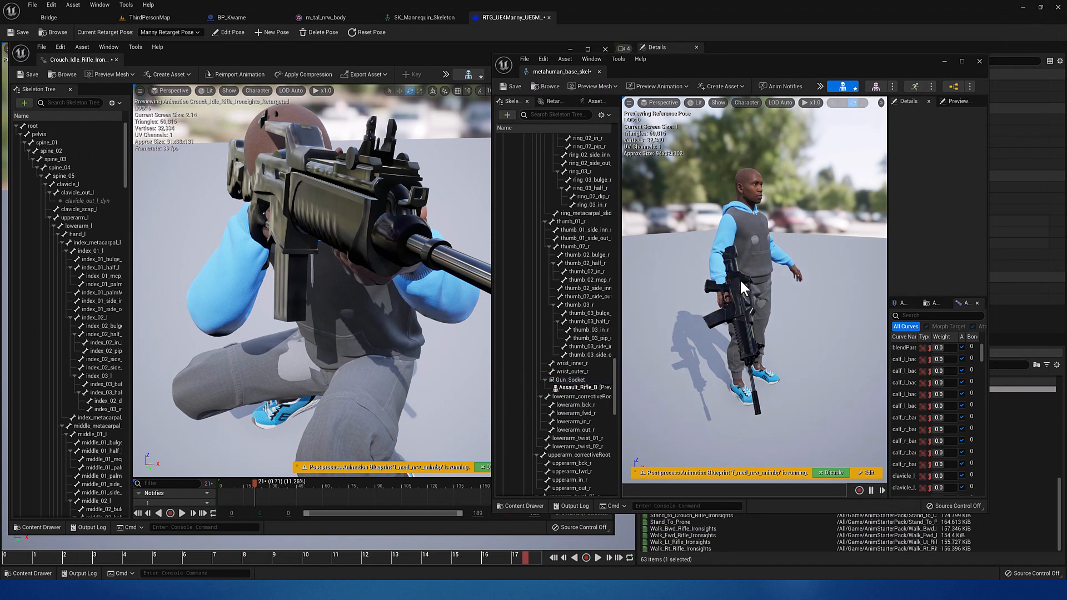
pyautogui.click(585, 380)
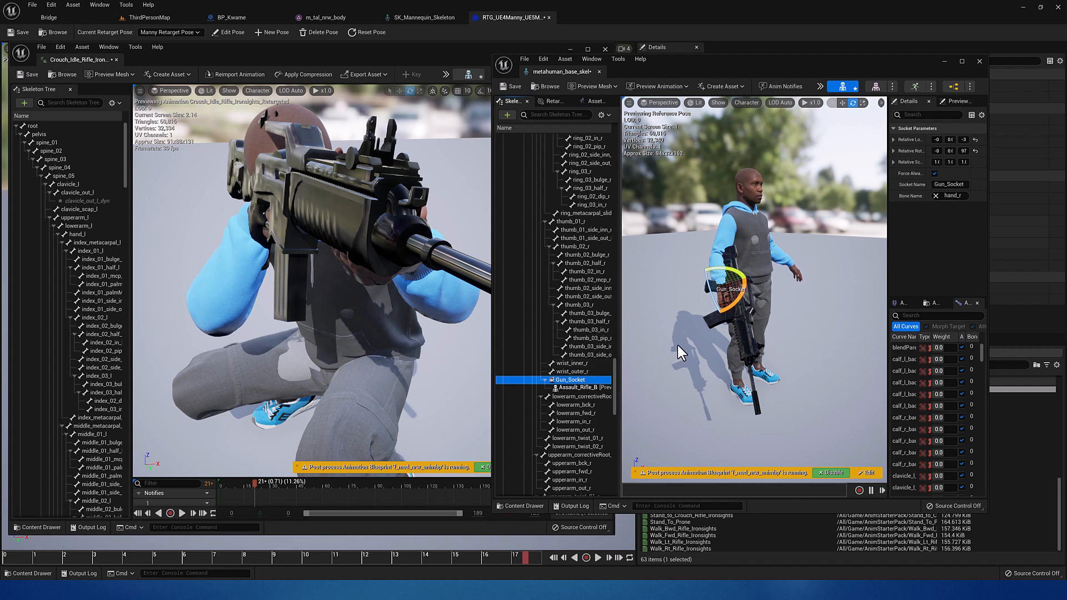
pyautogui.press('w')
pyautogui.moveTo(736, 282); pyautogui.dragTo(631, 288)
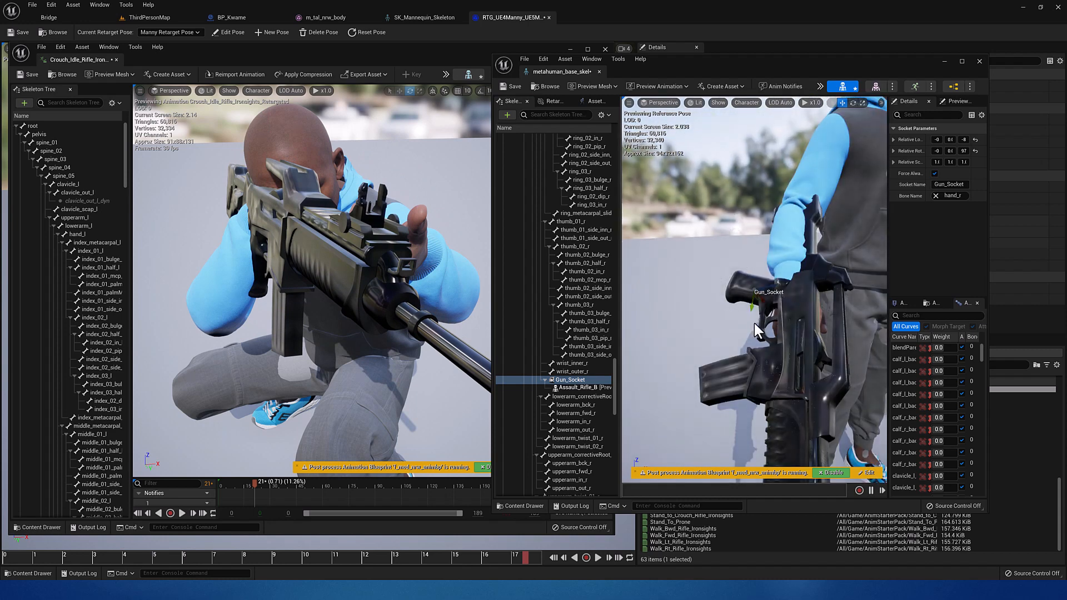
pyautogui.moveTo(760, 330); pyautogui.dragTo(824, 343)
pyautogui.moveTo(757, 307); pyautogui.dragTo(759, 362)
pyautogui.keyDown('alt'); pyautogui.moveTo(678, 350); pyautogui.dragTo(768, 329); pyautogui.keyUp('alt')
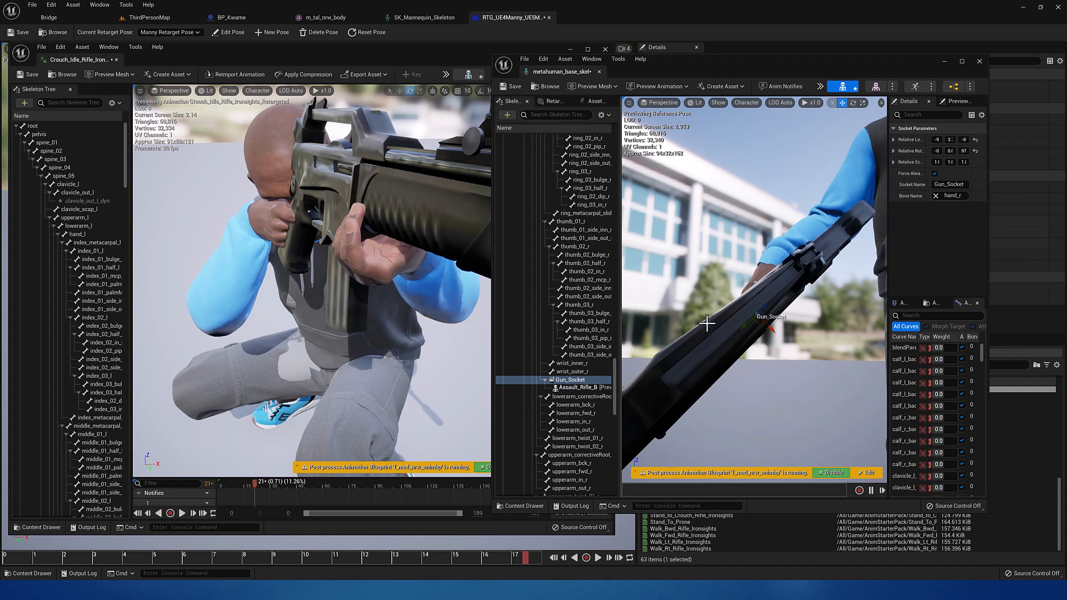
pyautogui.moveTo(682, 314); pyautogui.dragTo(694, 314)
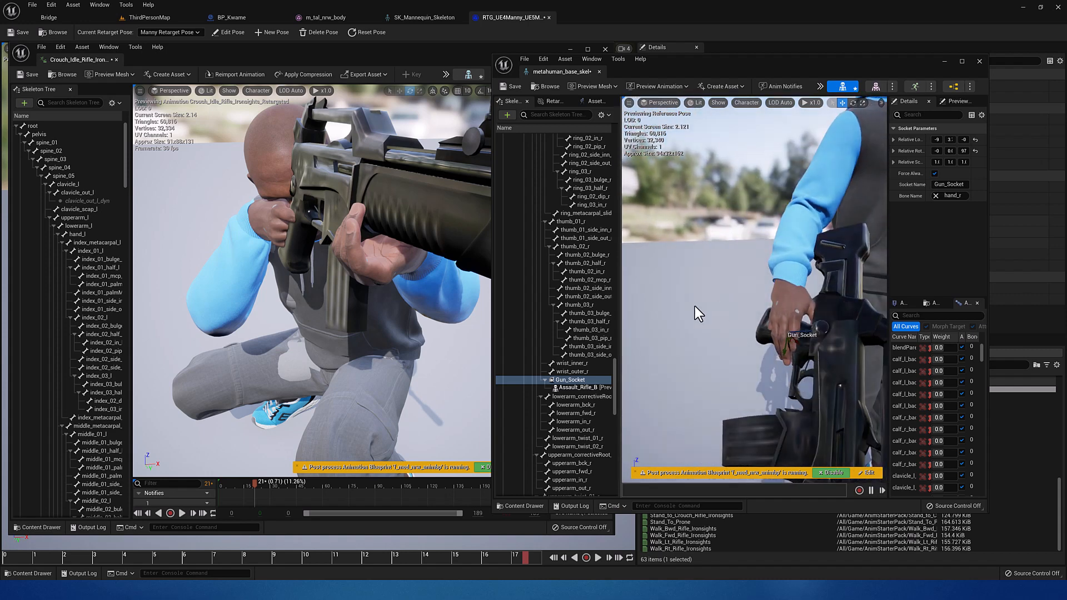
# Fine-tune Gun_Socket to a relative location of about (-8.1, 3.9, -2.3) and rotation of about (2.3°, 11.1°, 97.6°)
pyautogui.moveTo(783, 349); pyautogui.dragTo(804, 322)
pyautogui.press('w')
pyautogui.moveTo(716, 311); pyautogui.dragTo(752, 328)
pyautogui.press('e')
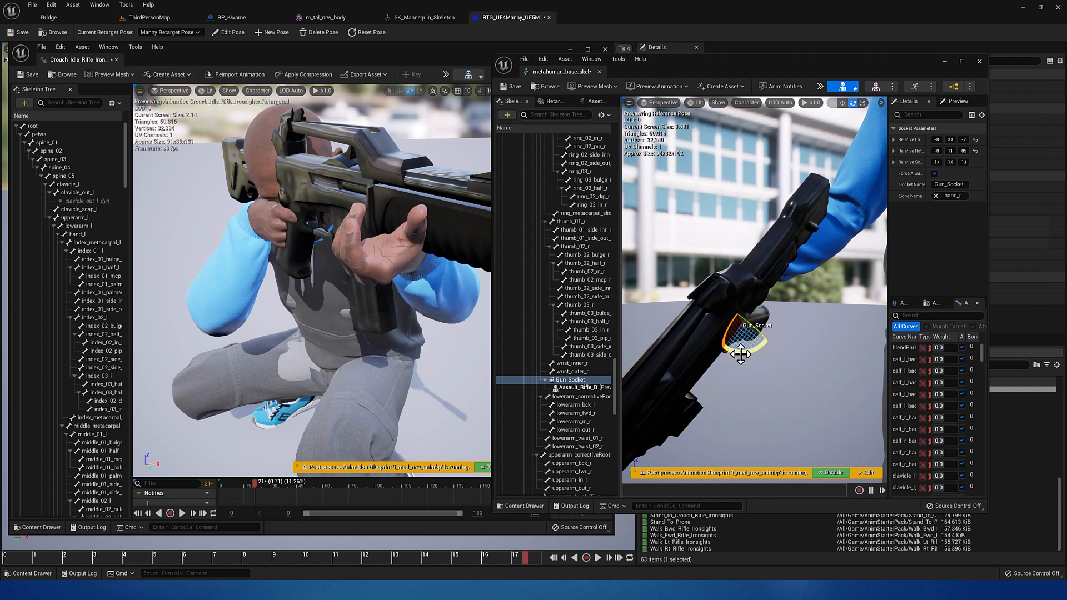
pyautogui.moveTo(739, 343); pyautogui.dragTo(774, 351)
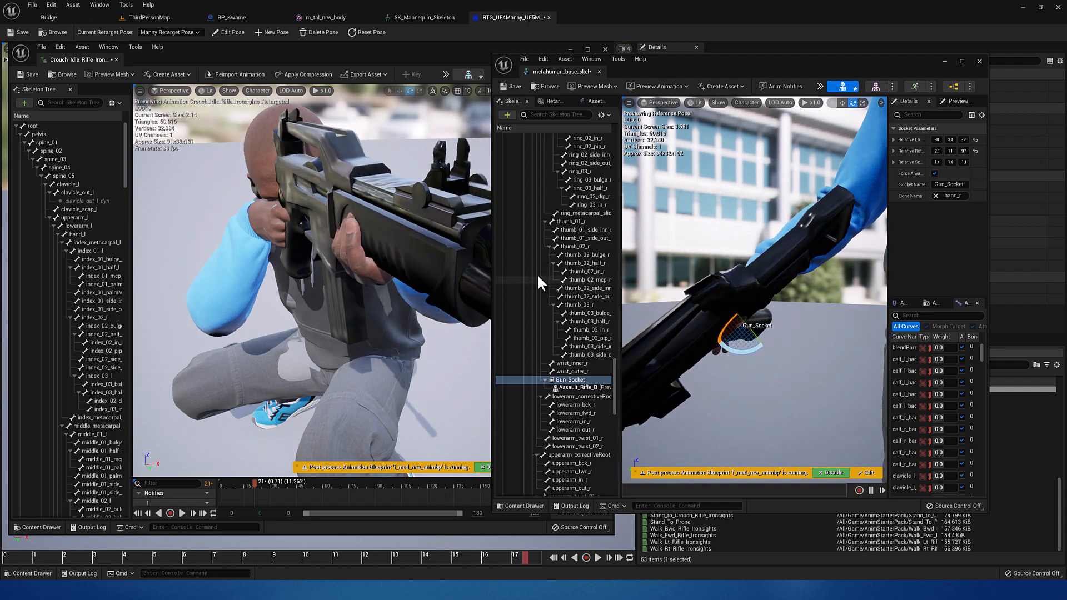
pyautogui.keyDown('alt'); pyautogui.moveTo(446, 289); pyautogui.dragTo(564, 289); pyautogui.keyUp('alt')
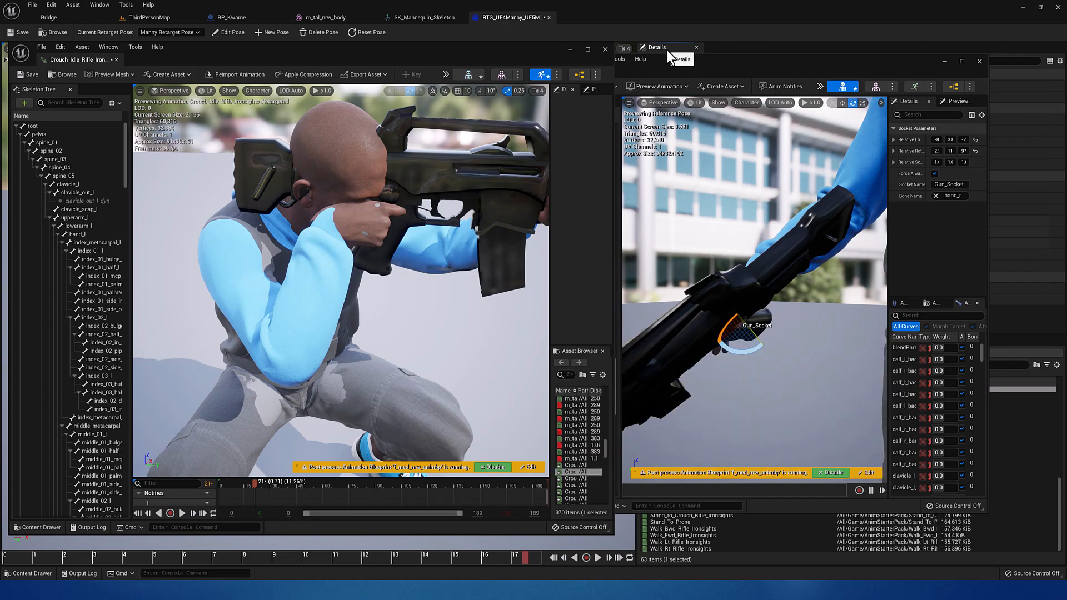
# Shift Gun_Socket further along the hand, rotate it, and check the rifle's alignment in the crouch pose from the other side
pyautogui.click(961, 61)
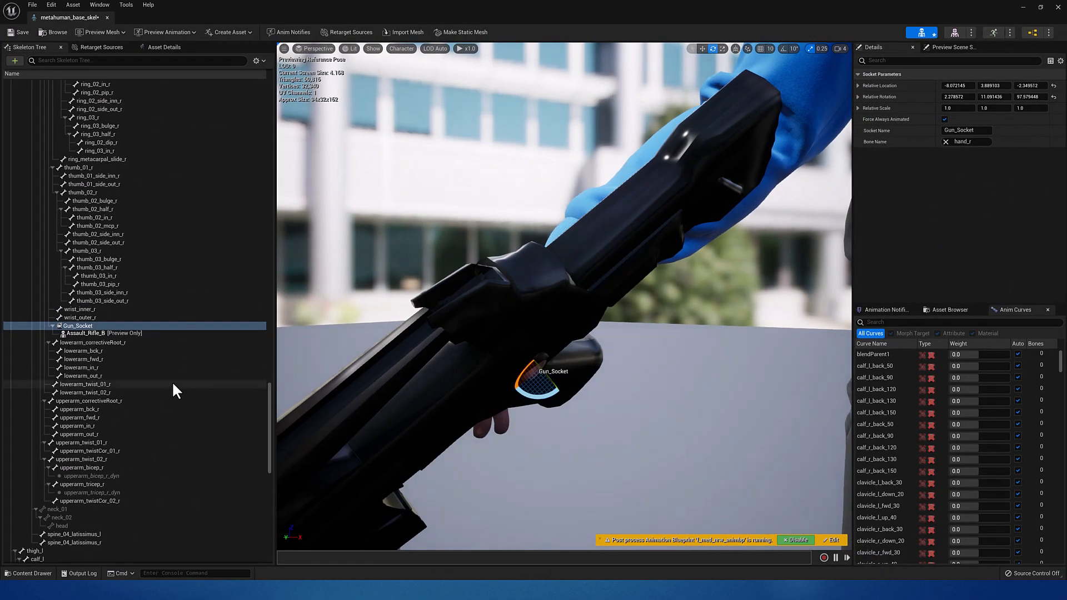
pyautogui.press('w')
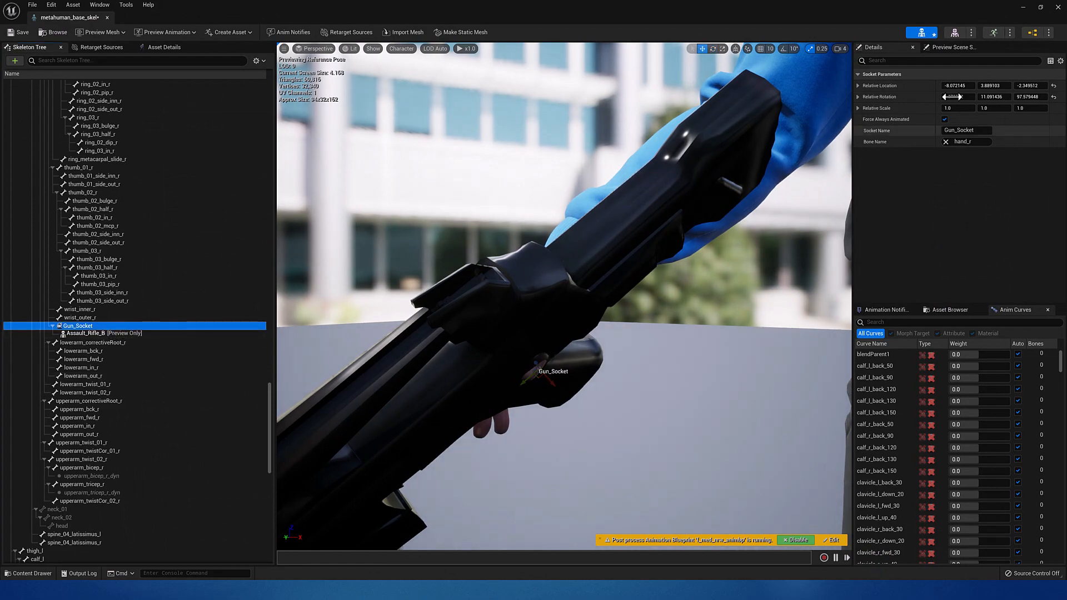
pyautogui.click(1040, 7)
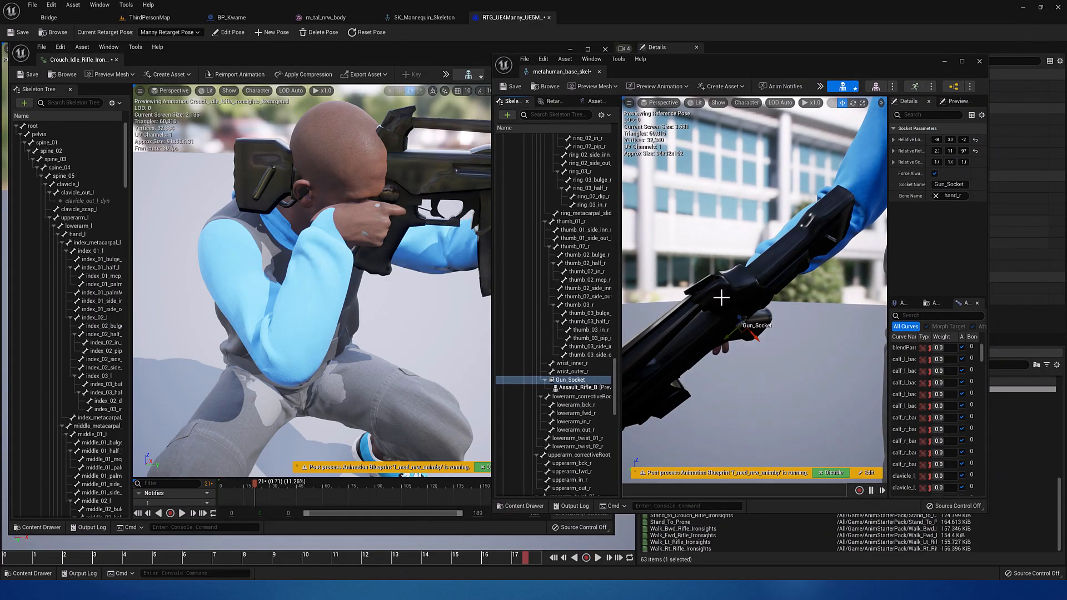
pyautogui.moveTo(718, 315); pyautogui.dragTo(721, 327)
pyautogui.moveTo(785, 338); pyautogui.dragTo(799, 361)
pyautogui.press('e')
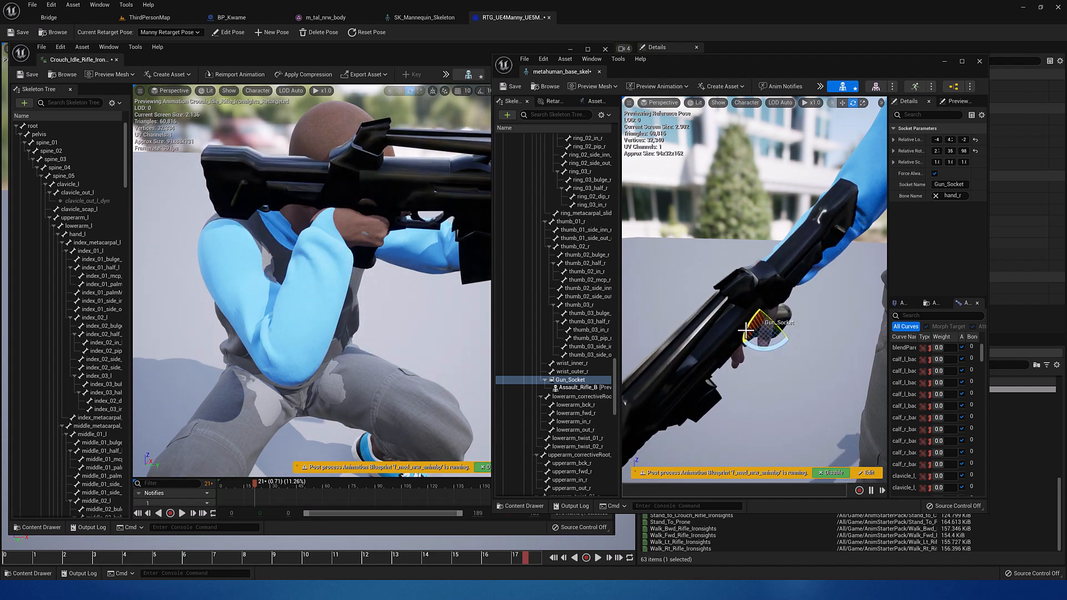
pyautogui.click(460, 345)
pyautogui.keyDown('alt'); pyautogui.moveTo(461, 345); pyautogui.dragTo(239, 353); pyautogui.keyUp('alt')
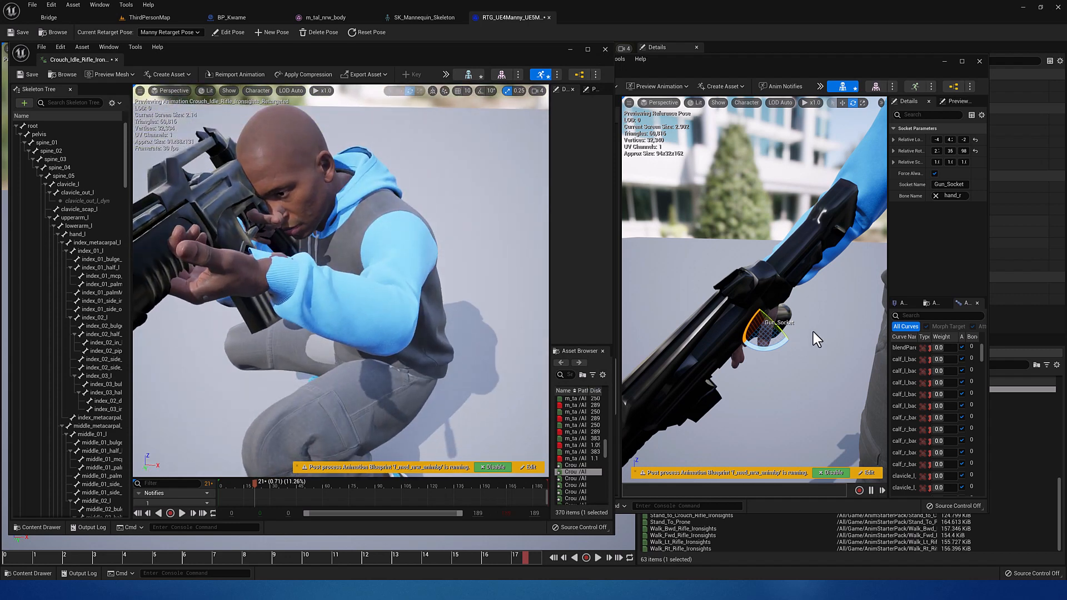
# Reselect Gun_Socket, reposition it, and reduce its Z rotation to about 94°, checking the rifle's fit in the crouch pose
pyautogui.click(753, 318)
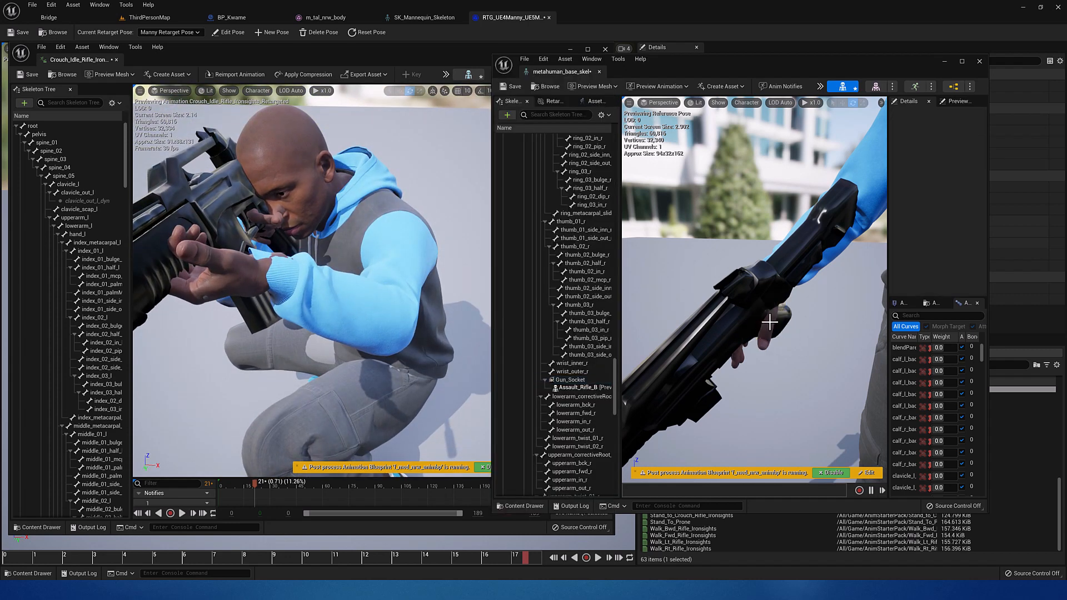
pyautogui.click(578, 379)
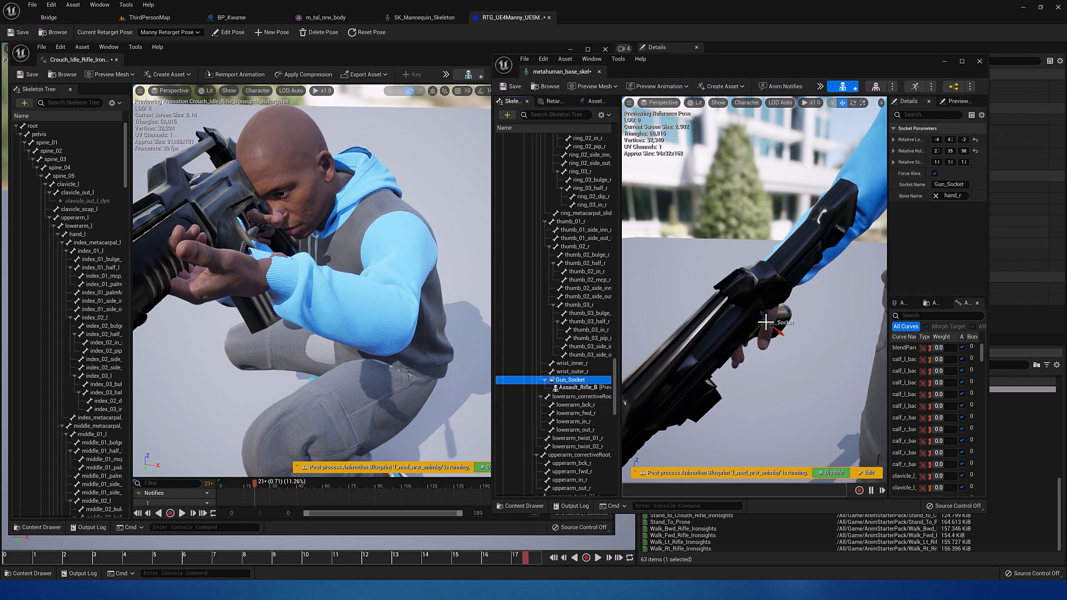
pyautogui.moveTo(761, 313); pyautogui.dragTo(787, 324)
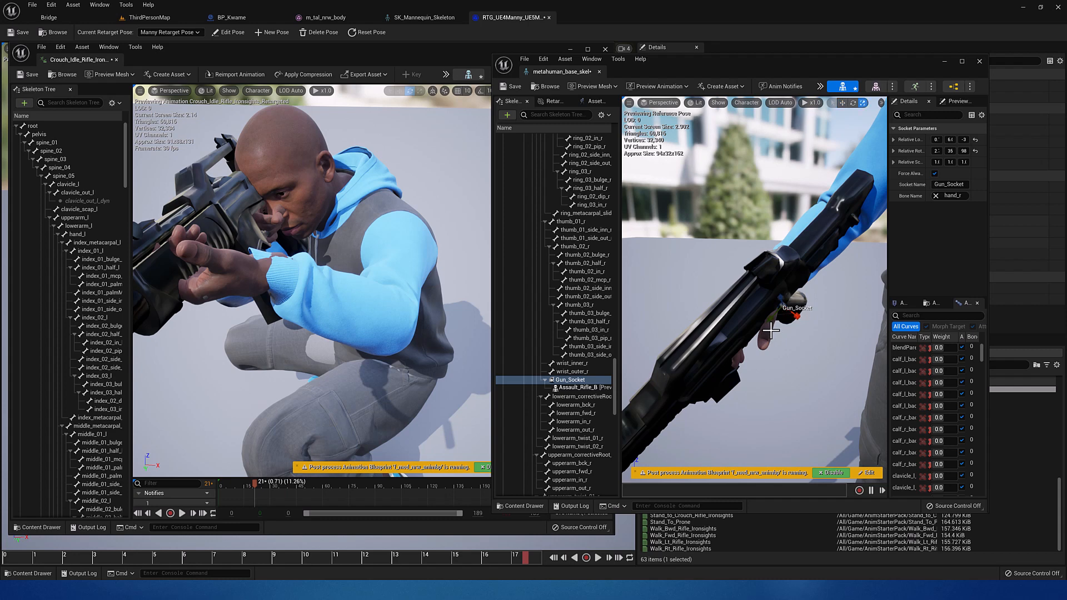
pyautogui.press('e')
pyautogui.moveTo(772, 332); pyautogui.dragTo(655, 338)
pyautogui.keyDown('alt'); pyautogui.moveTo(481, 312); pyautogui.dragTo(645, 270); pyautogui.keyUp('alt')
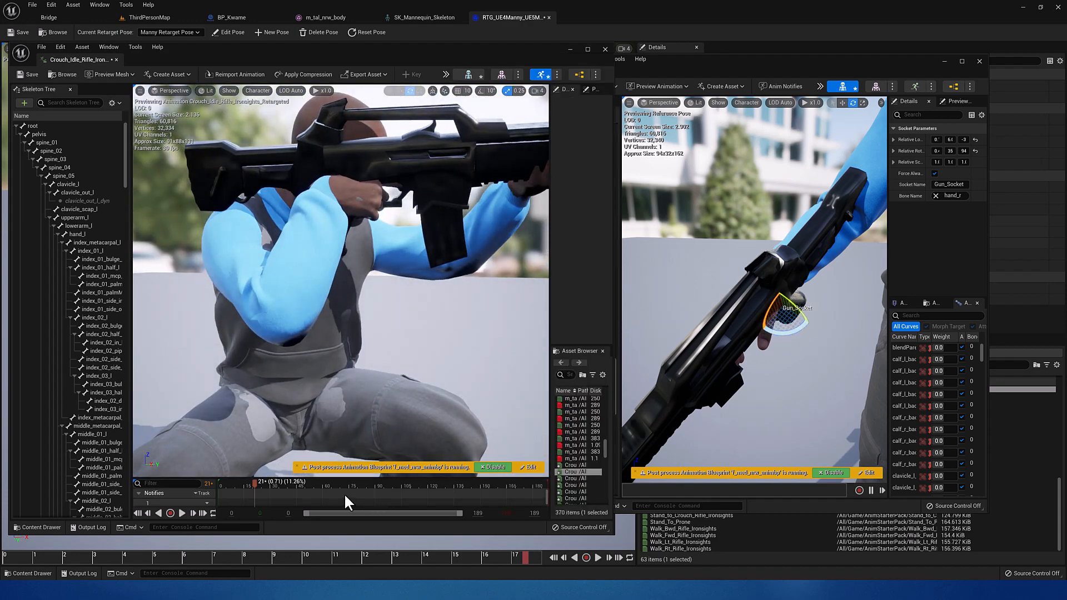
# Close the crouch idle animation and open Idle_Rifle_Hip_Break1_Retargeted from the MH_Animation folder
pyautogui.moveTo(256, 481); pyautogui.dragTo(367, 339)
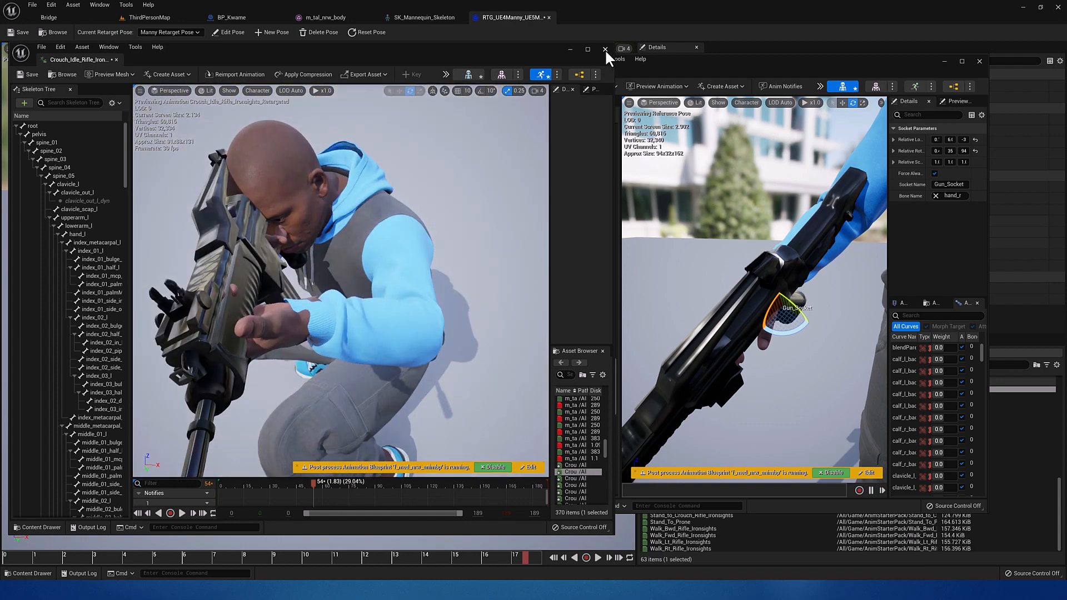
pyautogui.click(117, 60)
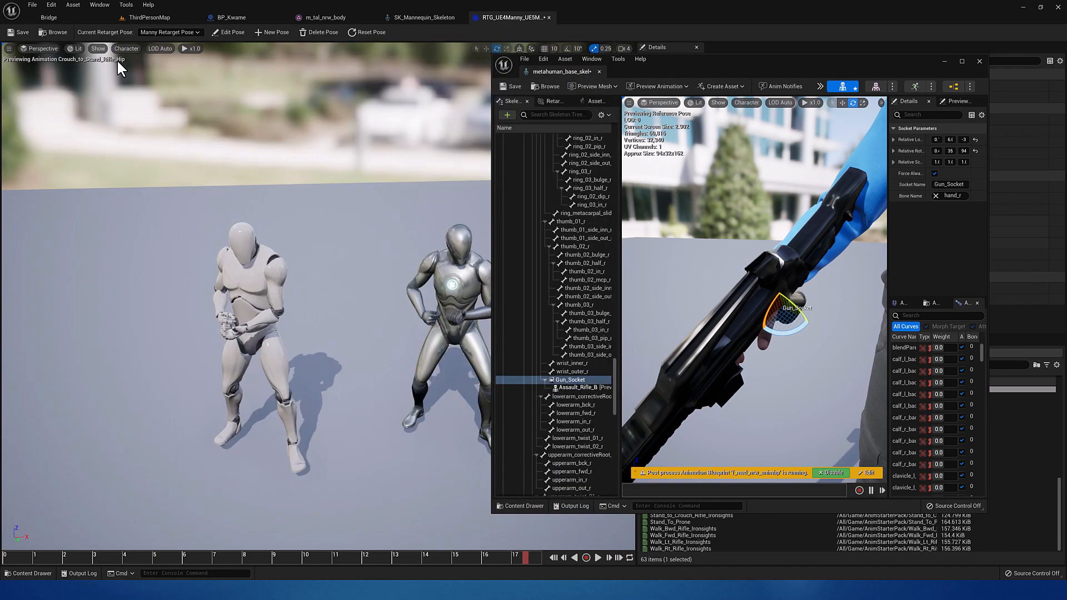
pyautogui.click(162, 16)
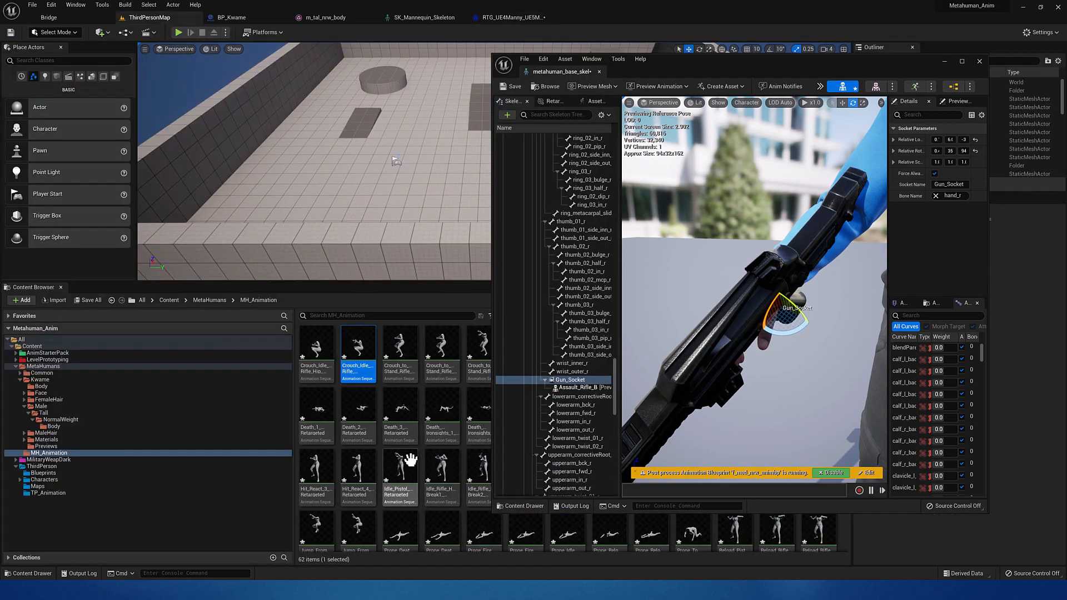
pyautogui.scroll(-1, 435, 417)
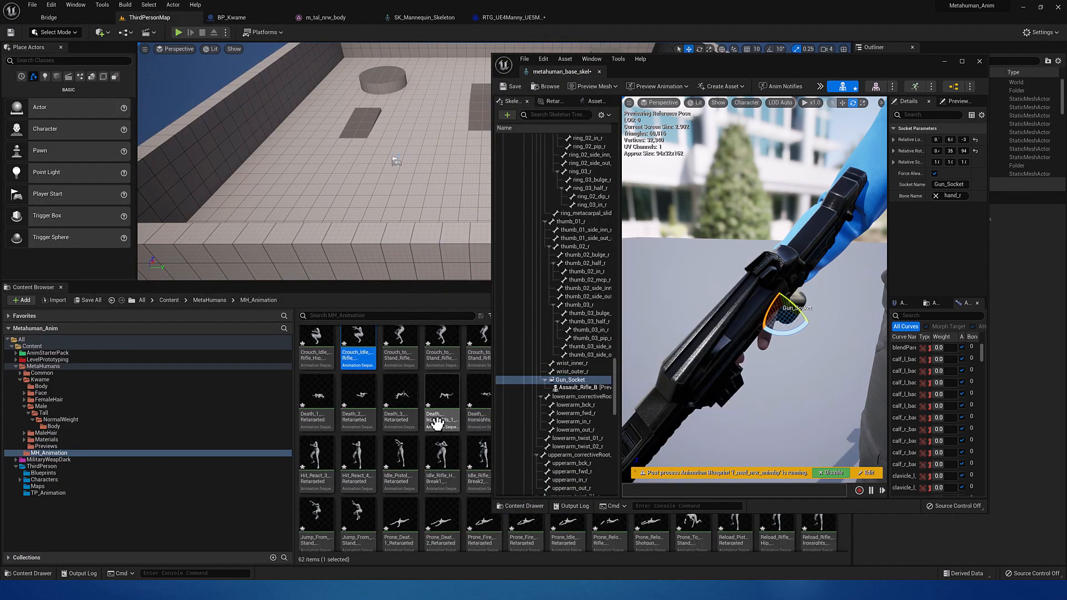
pyautogui.doubleClick(441, 451)
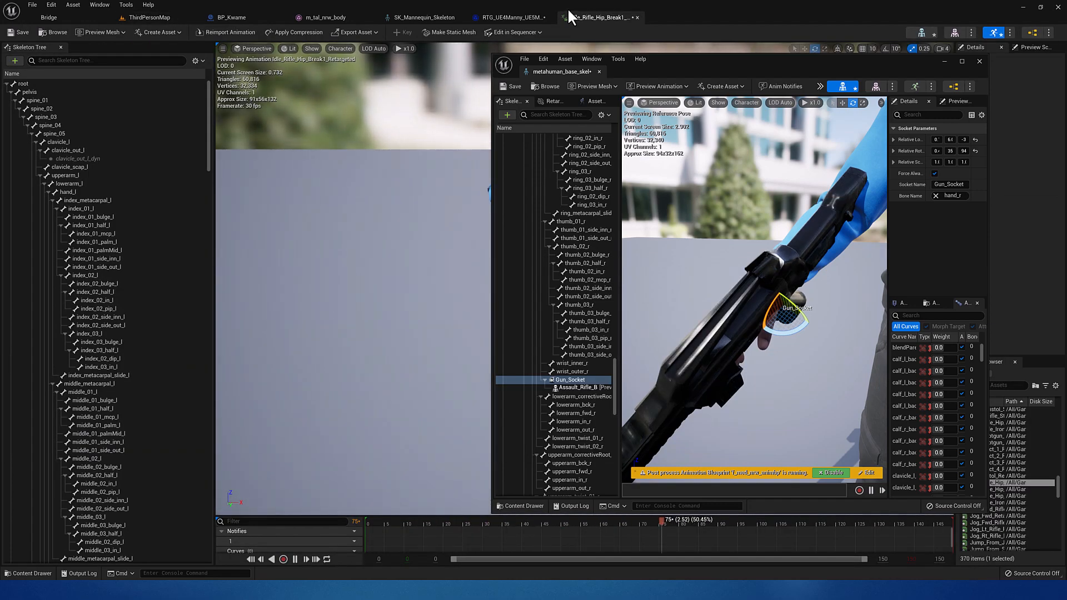
# Undock the Idle_Rifle_Hip_Break1 animation into its own enlarged window beside the MetaHuman skeleton editor
pyautogui.moveTo(572, 15); pyautogui.dragTo(91, 49)
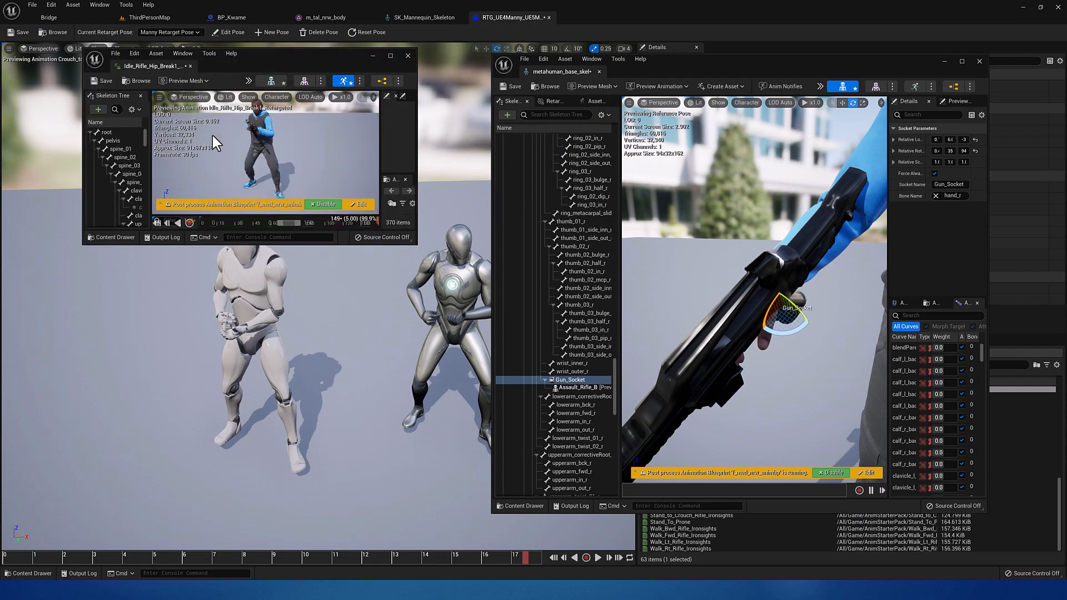
pyautogui.click(412, 240)
pyautogui.click(414, 245)
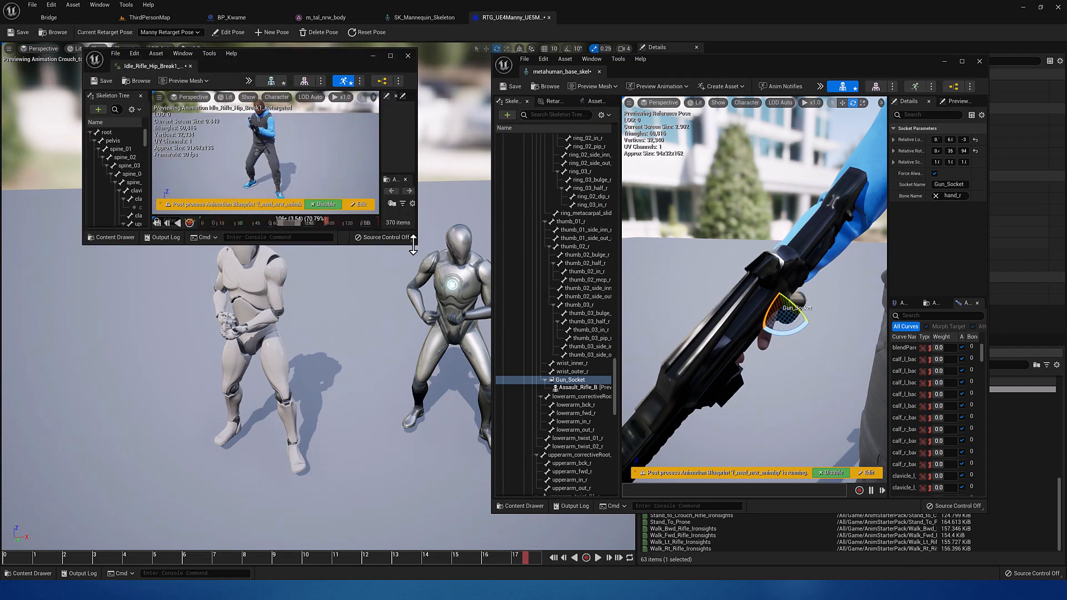
pyautogui.moveTo(414, 245); pyautogui.dragTo(492, 528)
pyautogui.moveTo(83, 49); pyautogui.dragTo(9, 22)
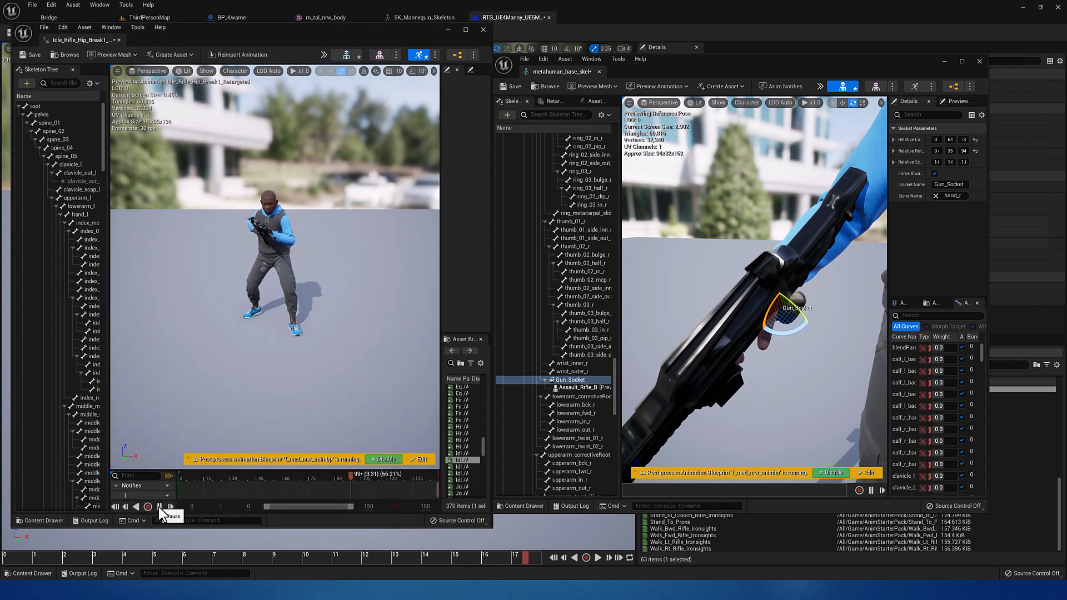
# Inspect the paused hip-rifle pose up close and rotate Gun_Socket to a relative Y rotation of about 23°
pyautogui.keyDown('alt'); pyautogui.moveTo(271, 312); pyautogui.dragTo(416, 313); pyautogui.keyUp('alt')
pyautogui.scroll(8, 332, 238)
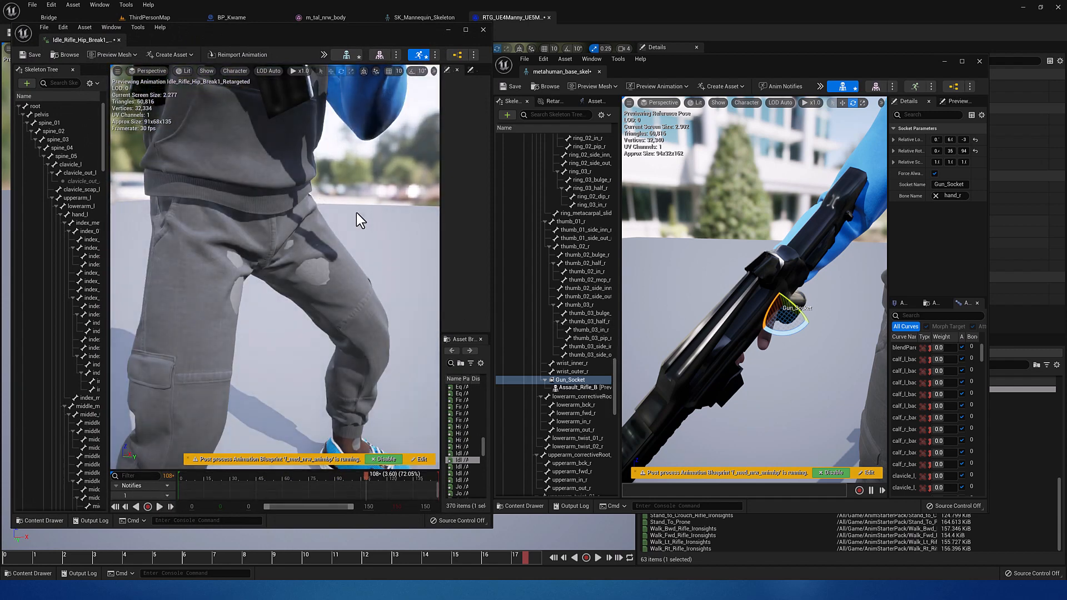
pyautogui.keyDown('alt'); pyautogui.moveTo(357, 213); pyautogui.dragTo(400, 217); pyautogui.keyUp('alt')
pyautogui.moveTo(357, 214); pyautogui.dragTo(356, 139, button='middle')
pyautogui.keyDown('alt'); pyautogui.moveTo(356, 213); pyautogui.dragTo(205, 216); pyautogui.keyUp('alt')
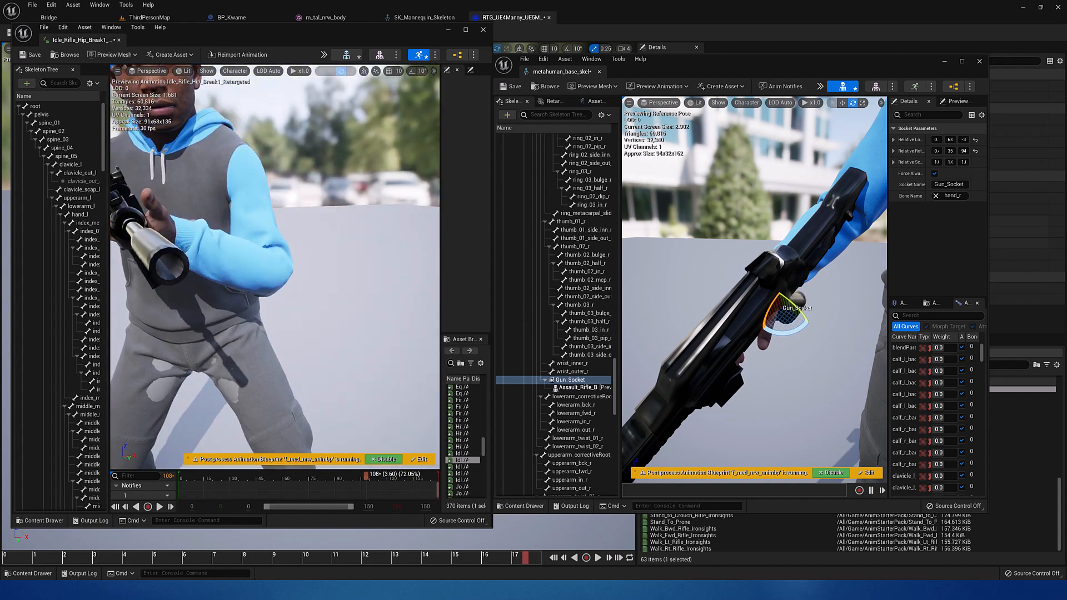
pyautogui.moveTo(799, 310); pyautogui.dragTo(820, 337)
pyautogui.keyDown('alt'); pyautogui.moveTo(272, 222); pyautogui.dragTo(356, 223); pyautogui.keyUp('alt')
pyautogui.keyDown('alt'); pyautogui.moveTo(307, 268); pyautogui.dragTo(366, 268); pyautogui.keyUp('alt')
pyautogui.moveTo(221, 267)
pyautogui.mouseDown(button='right')
pyautogui.moveTo(237, 266)
pyautogui.moveTo(205, 264)
pyautogui.mouseUp(button='right')
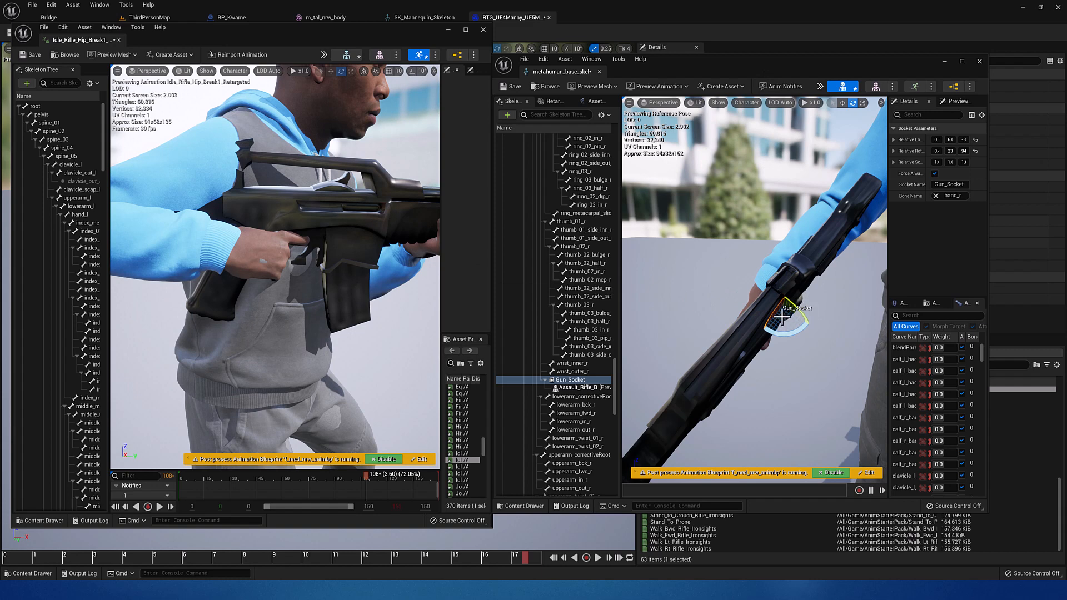
# Reselect Gun_Socket and move it to a relative location of about (-3, 5, -3)
pyautogui.click(770, 324)
pyautogui.click(588, 380)
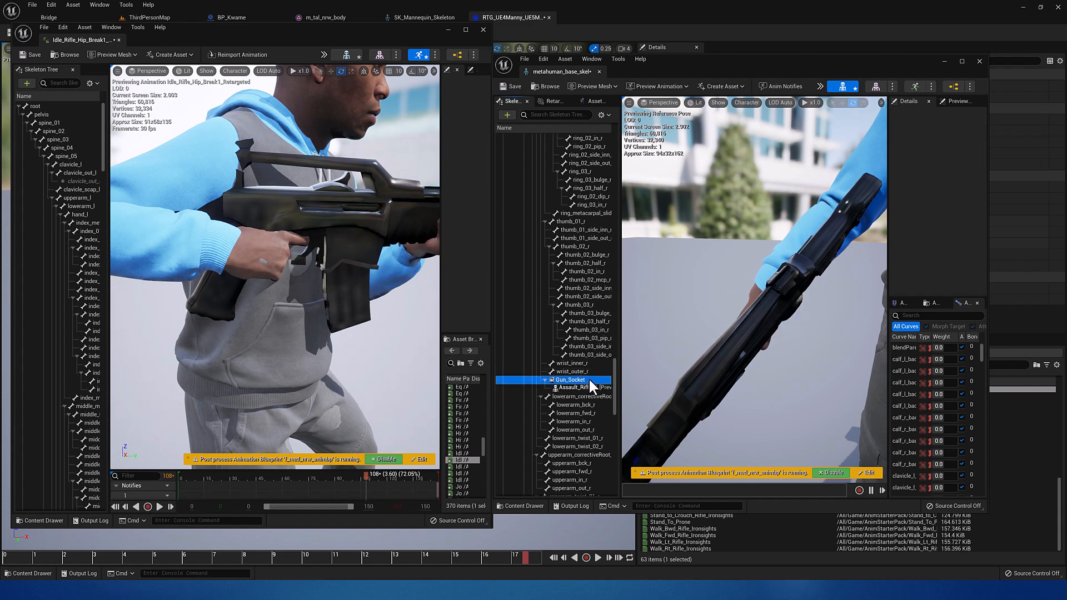
pyautogui.press('w')
pyautogui.moveTo(772, 321)
pyautogui.mouseDown()
pyautogui.moveTo(784, 277)
pyautogui.moveTo(762, 334)
pyautogui.mouseUp()
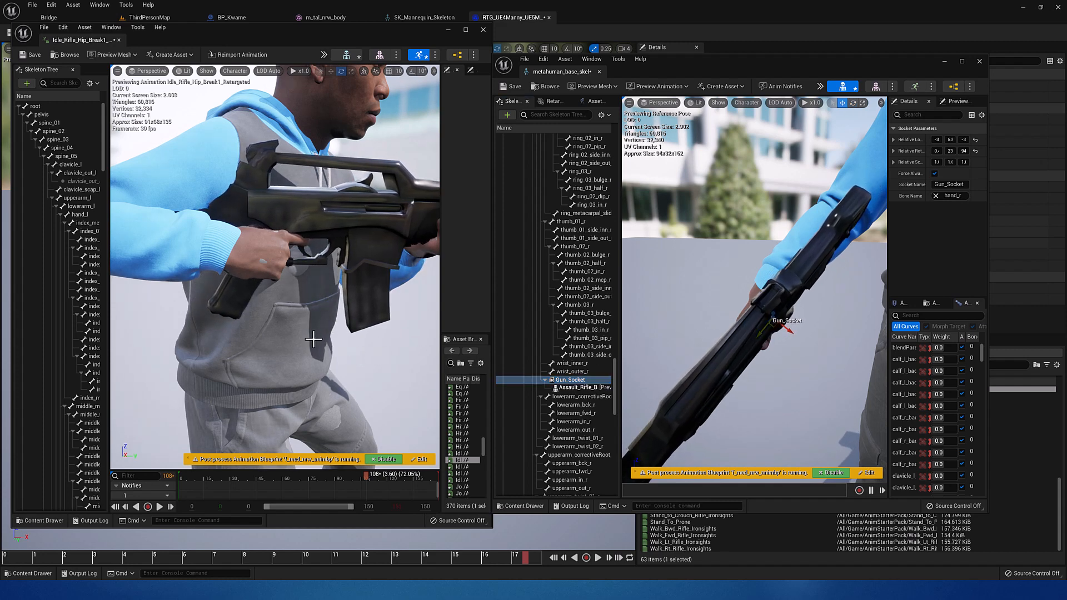
# Check the rifle's grip in the hip pose from several sides, nudge Gun_Socket slightly, and save the skeleton
pyautogui.moveTo(239, 320); pyautogui.dragTo(114, 333, button='right')
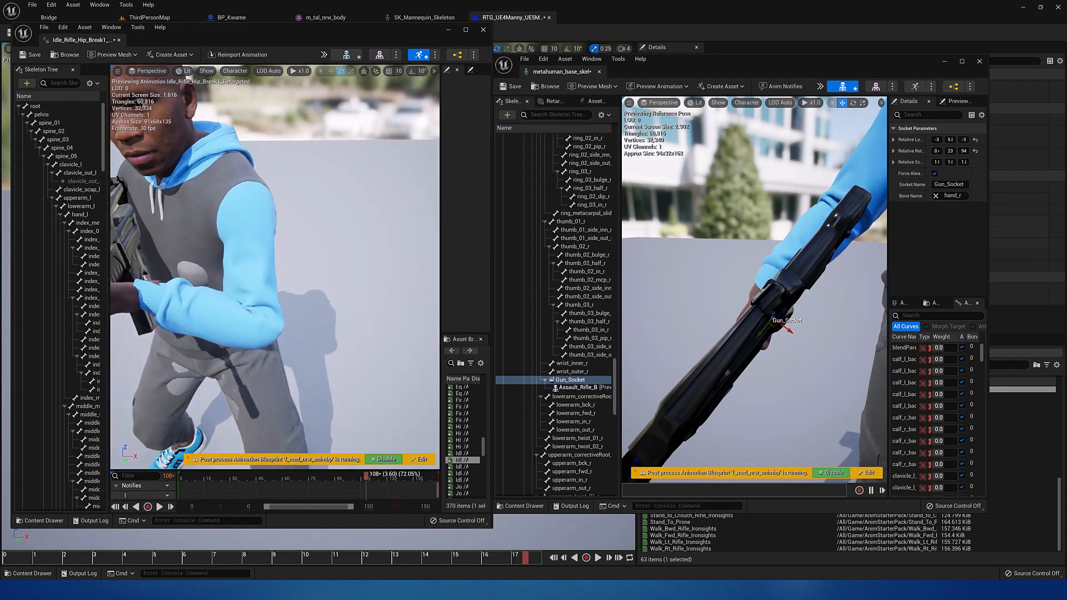
pyautogui.scroll(-5, 288, 280)
pyautogui.moveTo(288, 280)
pyautogui.mouseDown(button='middle')
pyautogui.moveTo(412, 250)
pyautogui.moveTo(300, 278)
pyautogui.mouseUp(button='middle')
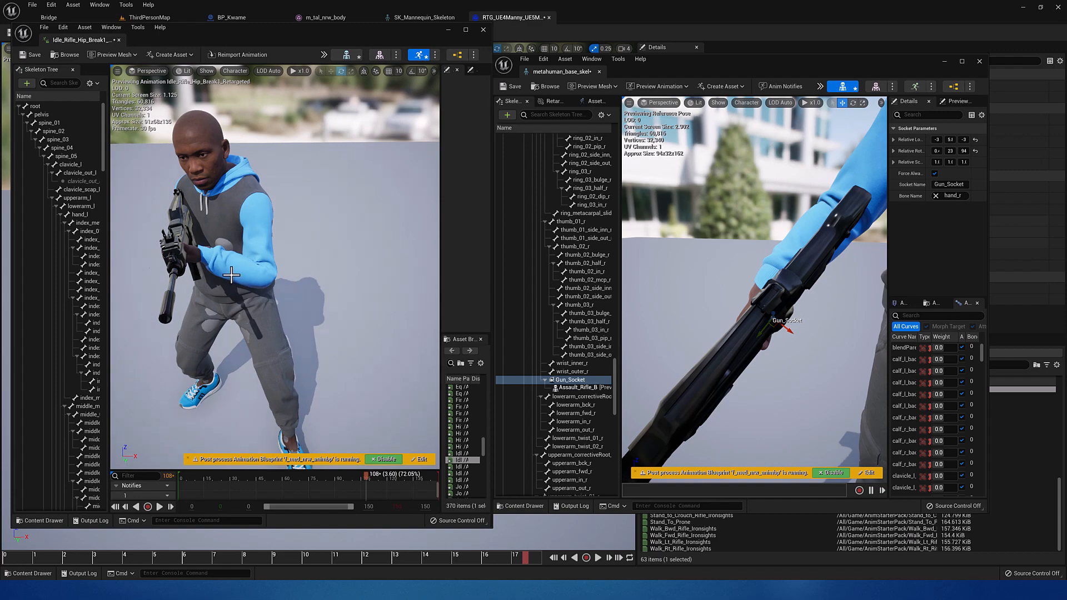
pyautogui.scroll(5, 231, 274)
pyautogui.moveTo(232, 275); pyautogui.dragTo(194, 261, button='middle')
pyautogui.keyDown('alt'); pyautogui.moveTo(197, 290); pyautogui.dragTo(292, 289); pyautogui.keyUp('alt')
pyautogui.scroll(-6, 203, 288)
pyautogui.keyDown('alt'); pyautogui.moveTo(203, 288); pyautogui.dragTo(276, 236); pyautogui.keyUp('alt')
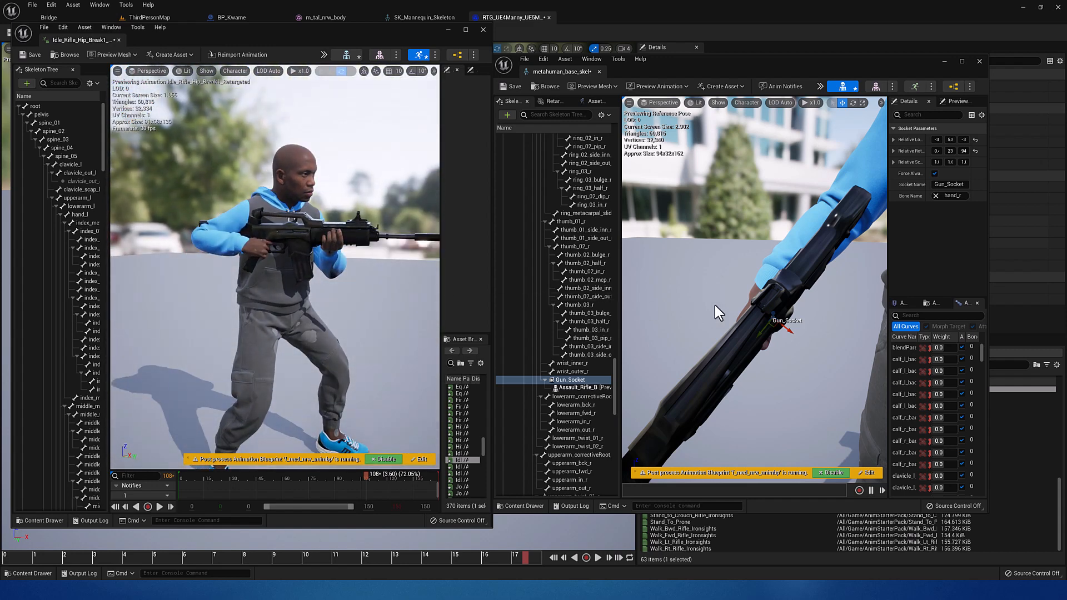
pyautogui.moveTo(768, 324); pyautogui.dragTo(770, 324)
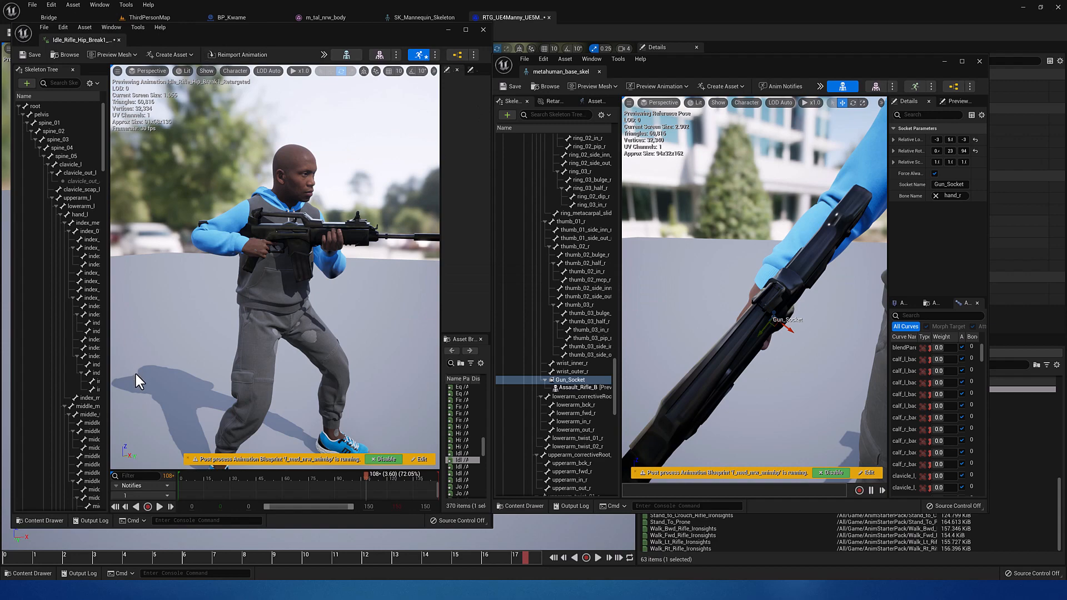
# Play the hip-rifle animation in a maximized window and check the rifle's fit from different angles
pyautogui.click(160, 506)
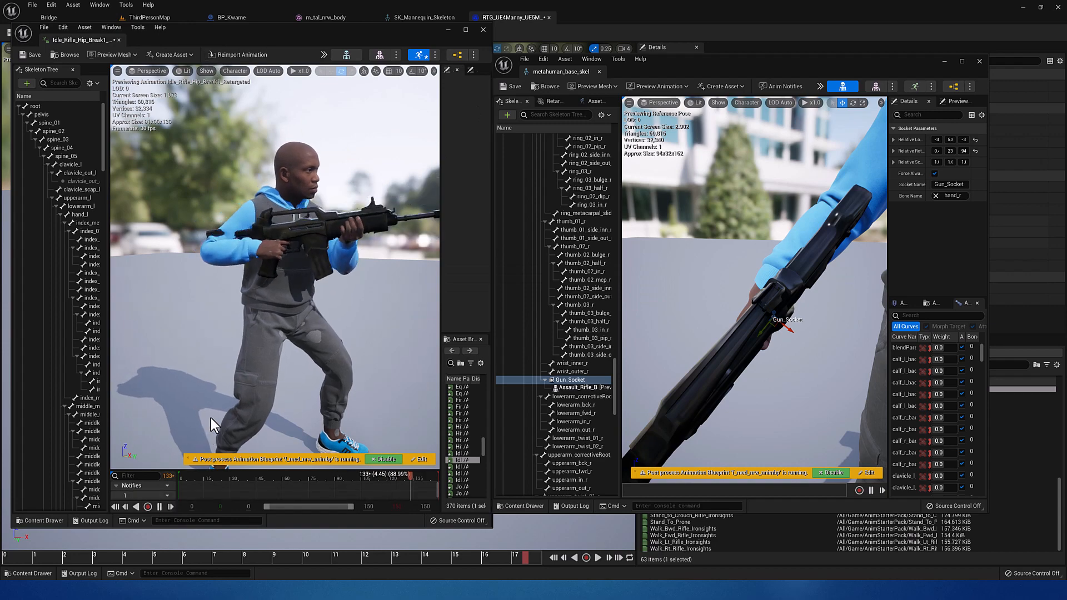
pyautogui.click(466, 30)
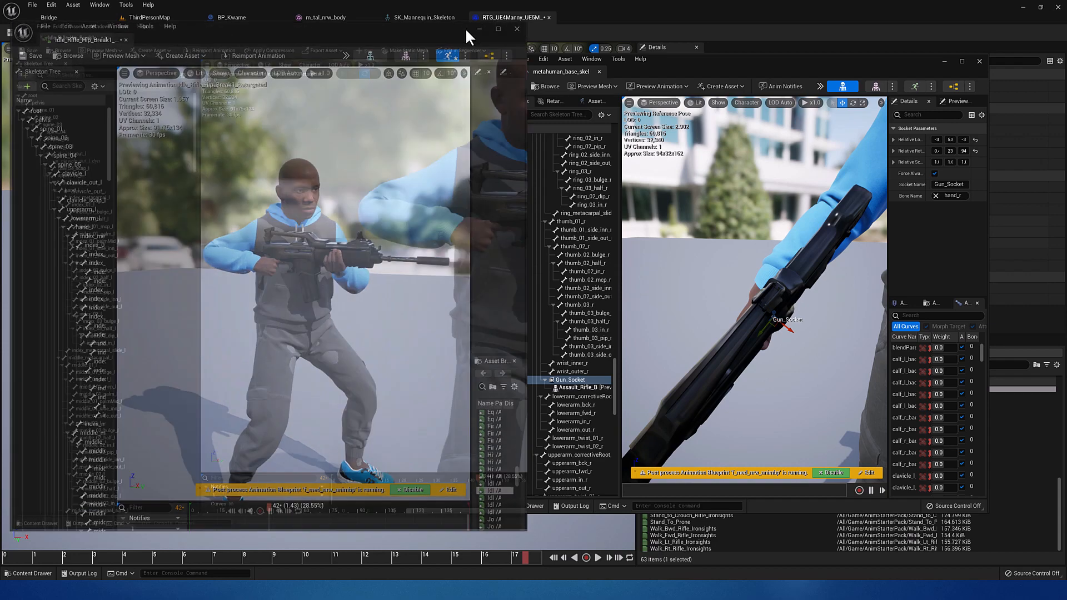
pyautogui.scroll(-5, 593, 286)
pyautogui.keyDown('alt'); pyautogui.moveTo(591, 292); pyautogui.dragTo(466, 303); pyautogui.keyUp('alt')
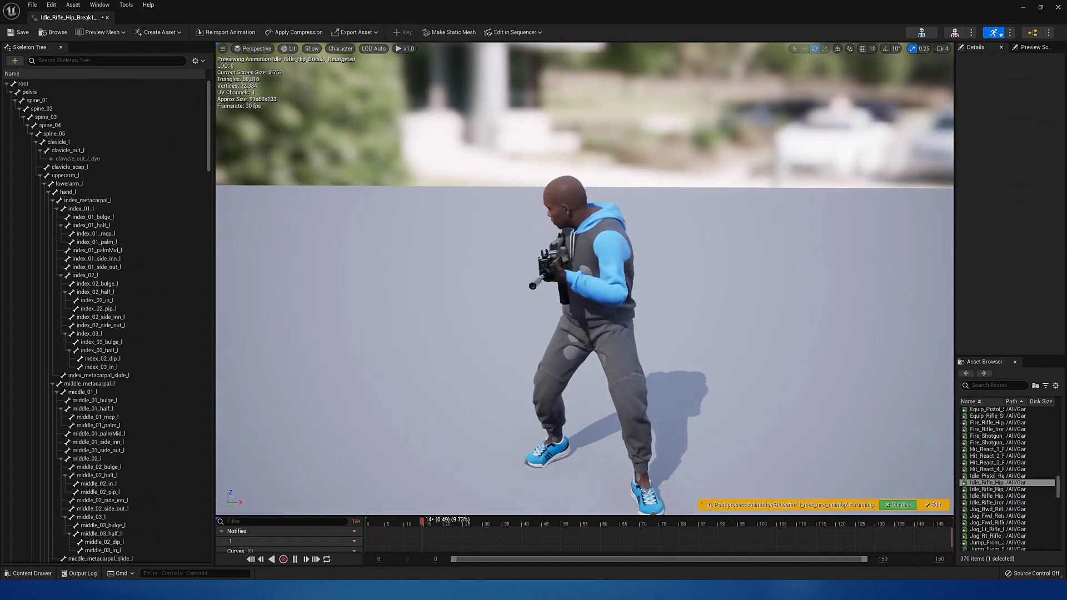
pyautogui.moveTo(589, 288)
pyautogui.keyDown('alt'); pyautogui.mouseDown()
pyautogui.moveTo(500, 292)
pyautogui.moveTo(589, 288)
pyautogui.mouseUp(); pyautogui.keyUp('alt')
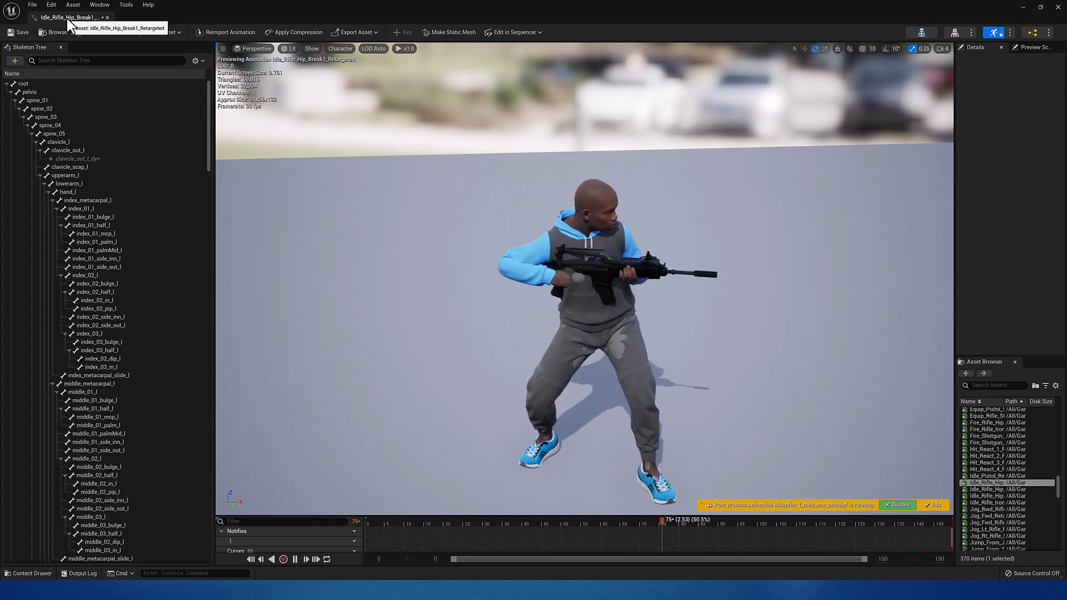
# Dock the hip-rifle animation back into the main editor and close the floating skeleton window
pyautogui.moveTo(81, 22); pyautogui.dragTo(573, 14)
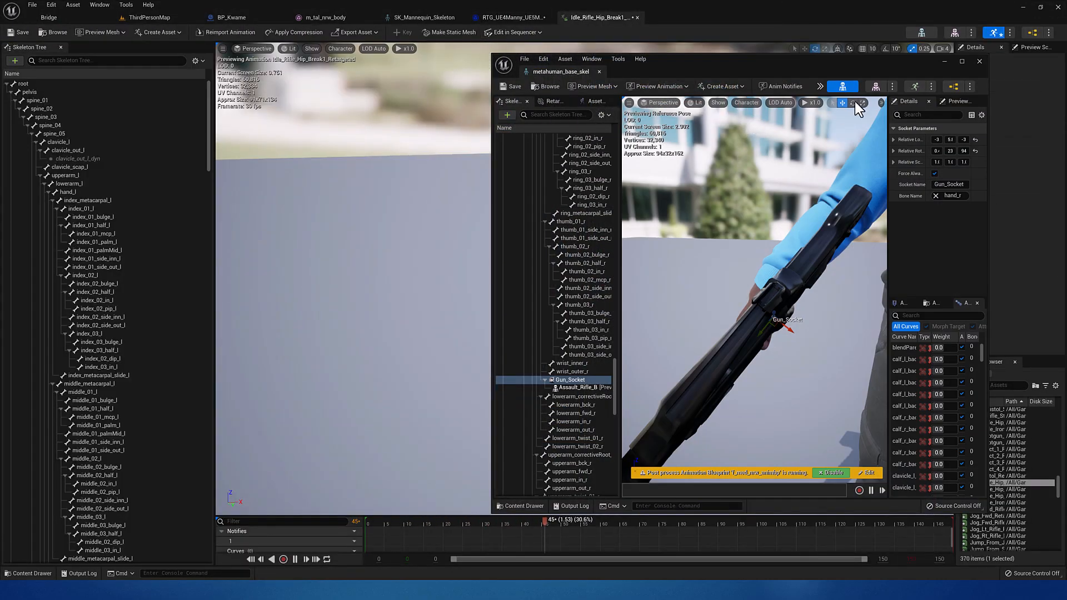
pyautogui.click(979, 61)
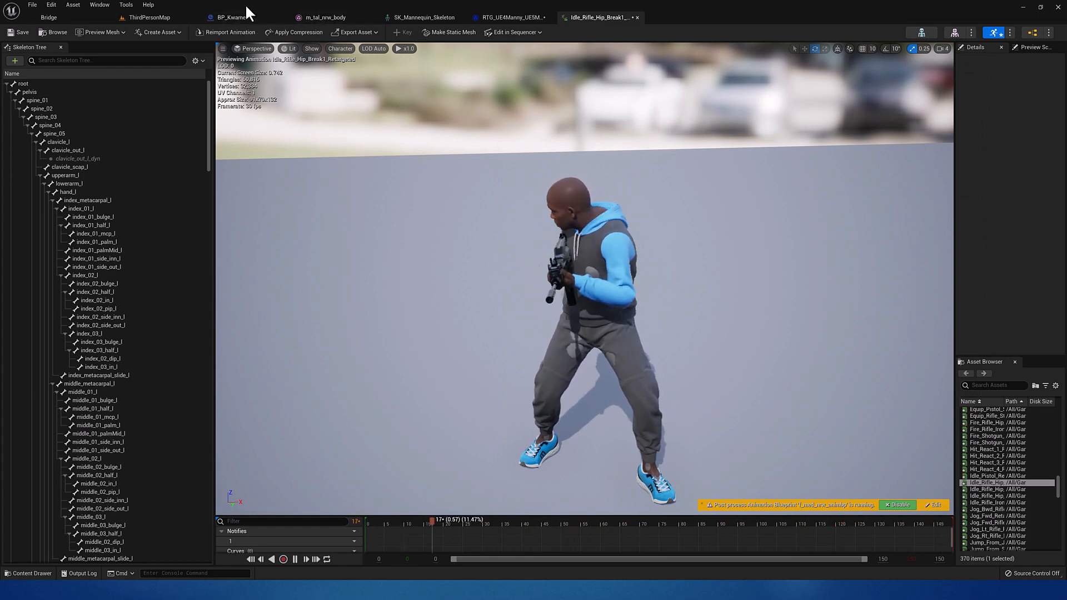
# In BP_Kwame, set the Body component's animation mode to Use Animation Asset
pyautogui.click(236, 19)
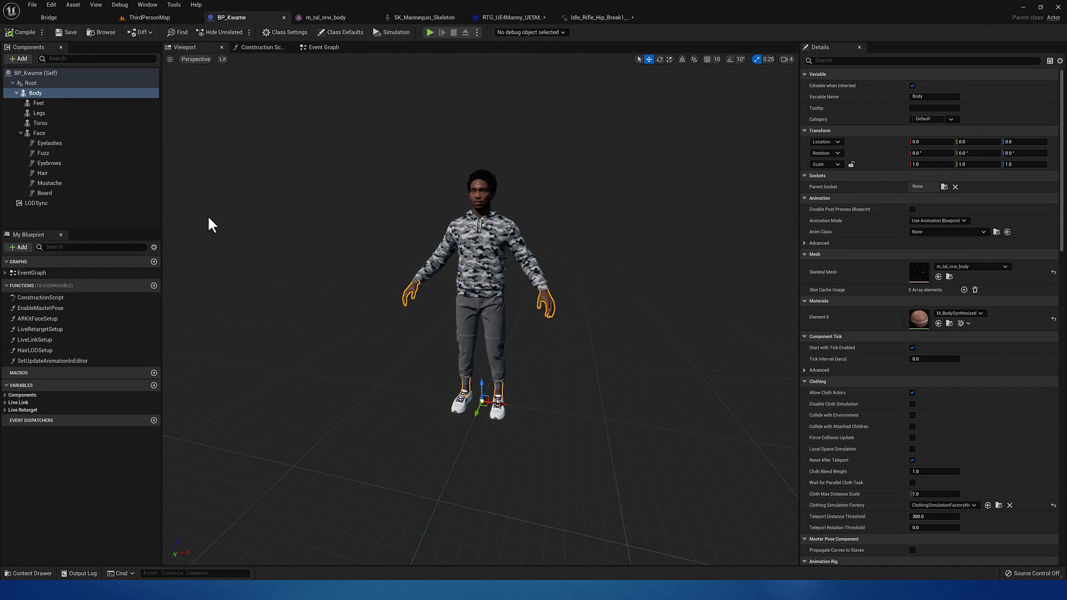
pyautogui.click(64, 95)
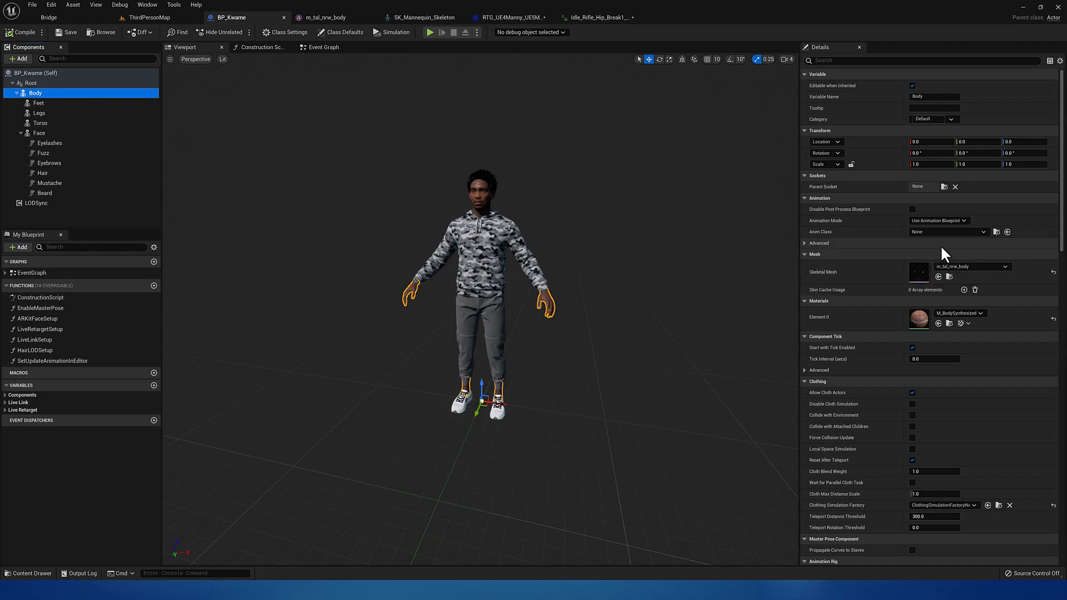
pyautogui.click(962, 220)
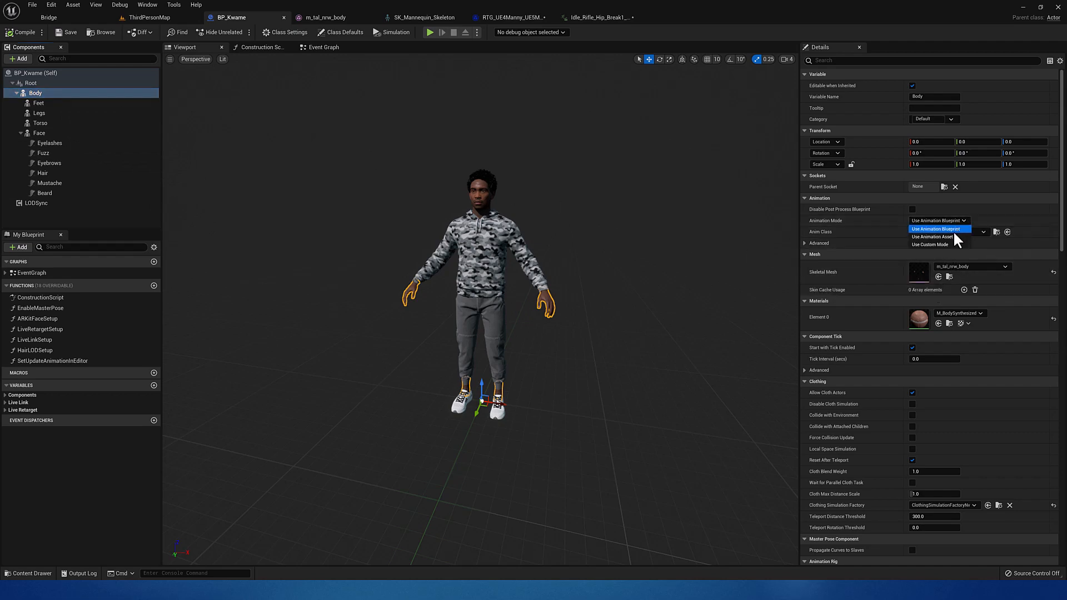
pyautogui.click(952, 236)
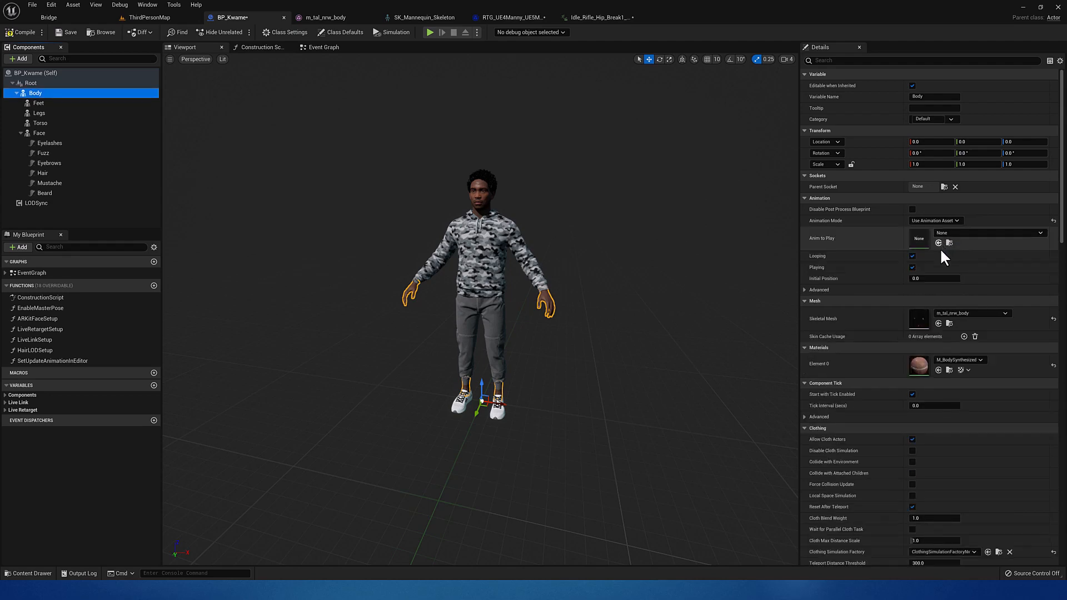
# Add a Skeletal Mesh component named Gun under the Body component
pyautogui.rightClick(43, 94)
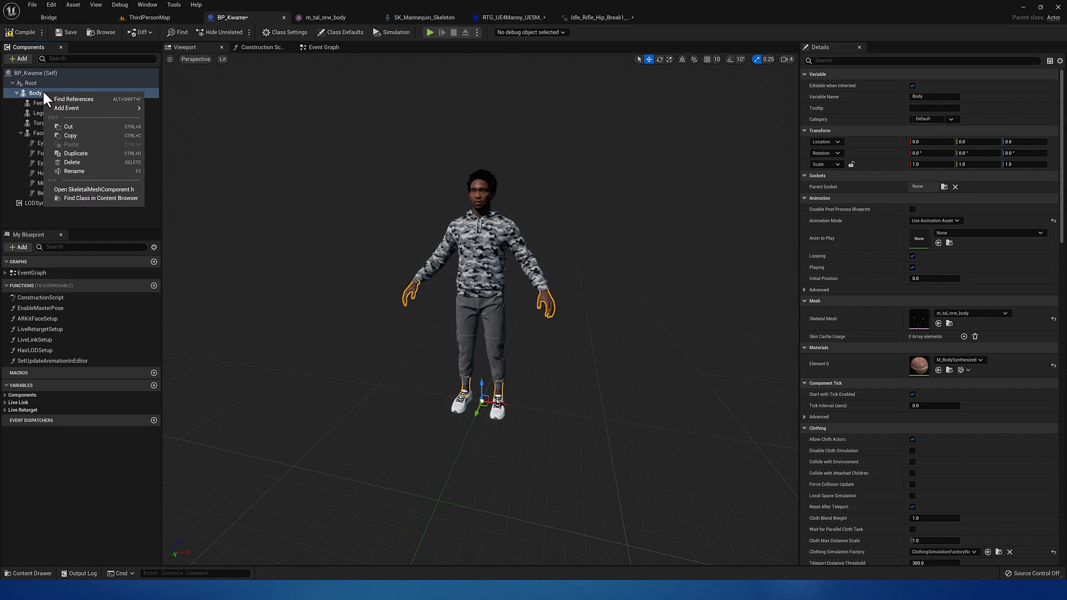
pyautogui.click(20, 59)
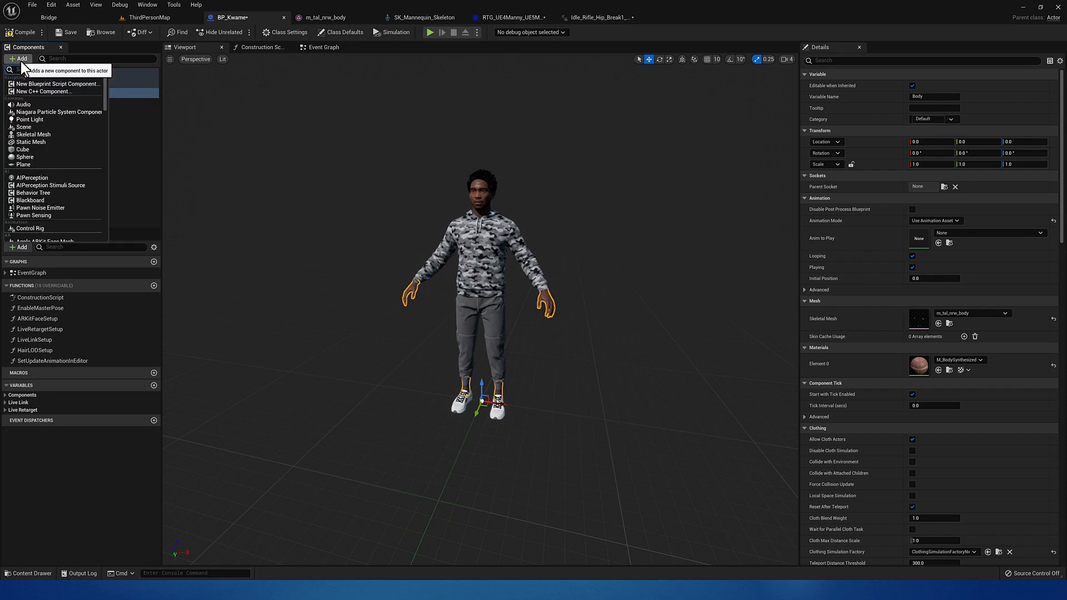
pyautogui.click(38, 135)
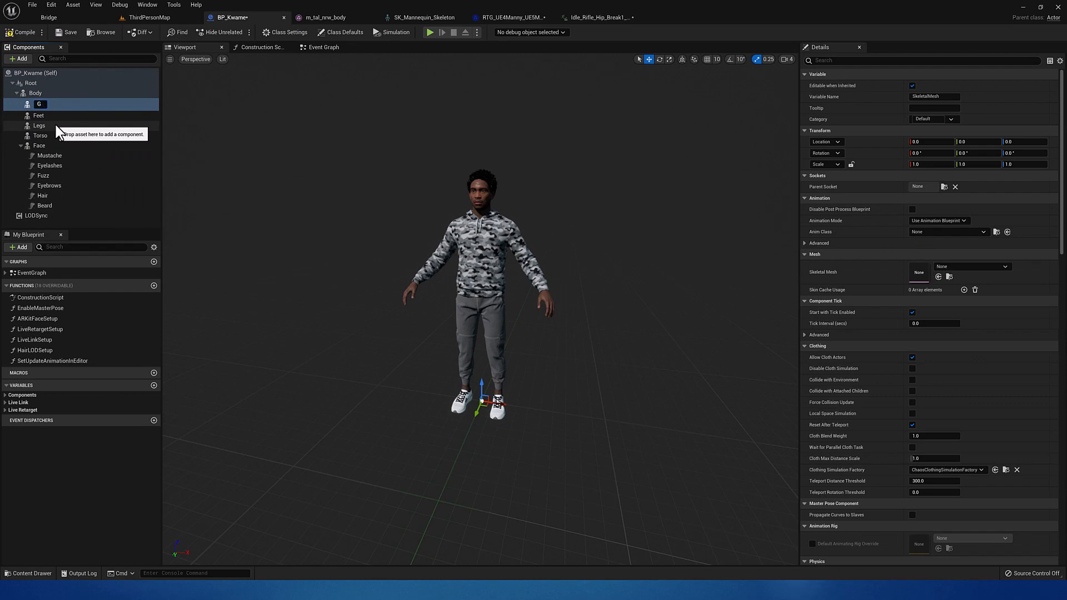
pyautogui.press('Return')
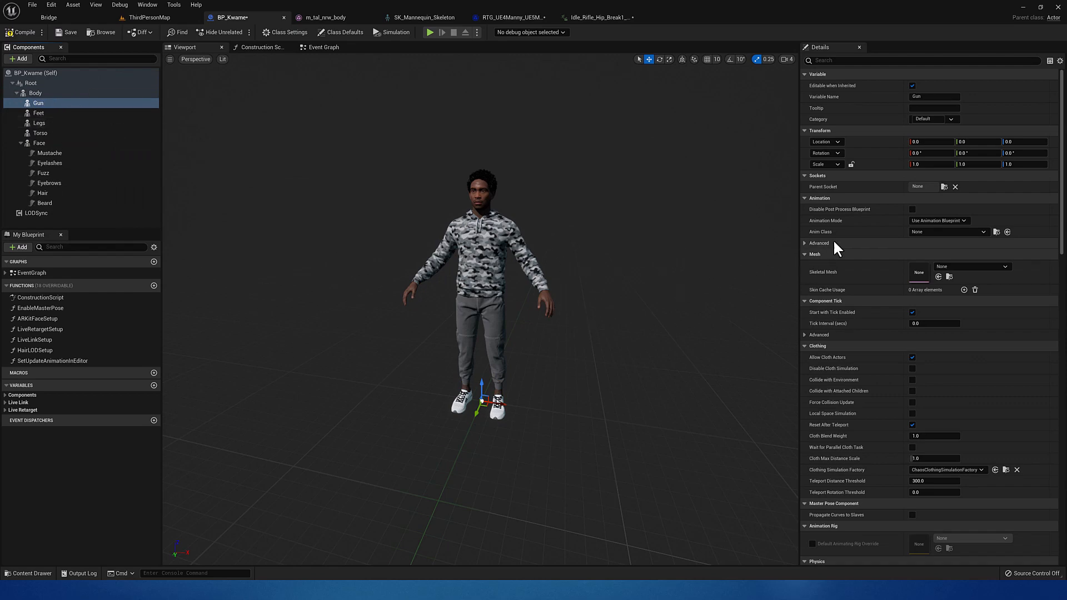
# Attach the Gun component to the Gun_Socket parent socket and assign it the Assault_Rifle_B skeletal mesh
pyautogui.click(944, 187)
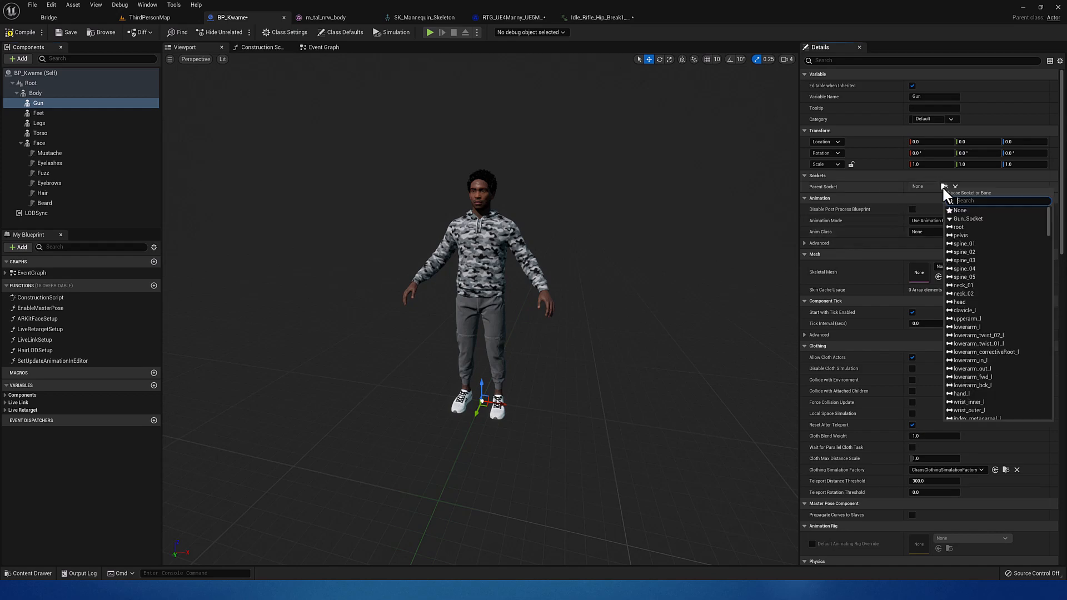
pyautogui.click(964, 218)
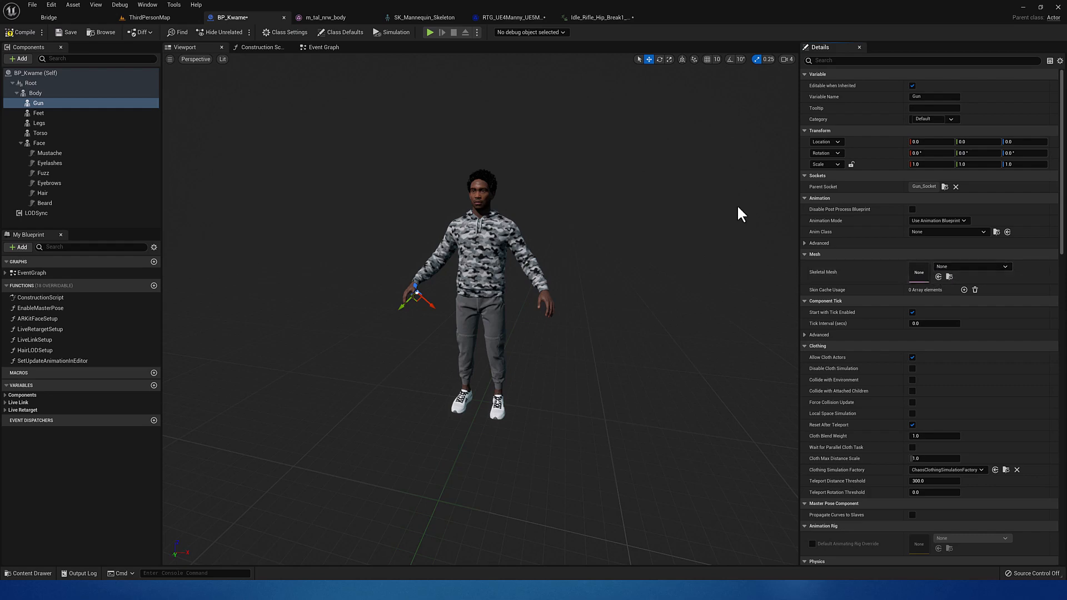
pyautogui.click(994, 269)
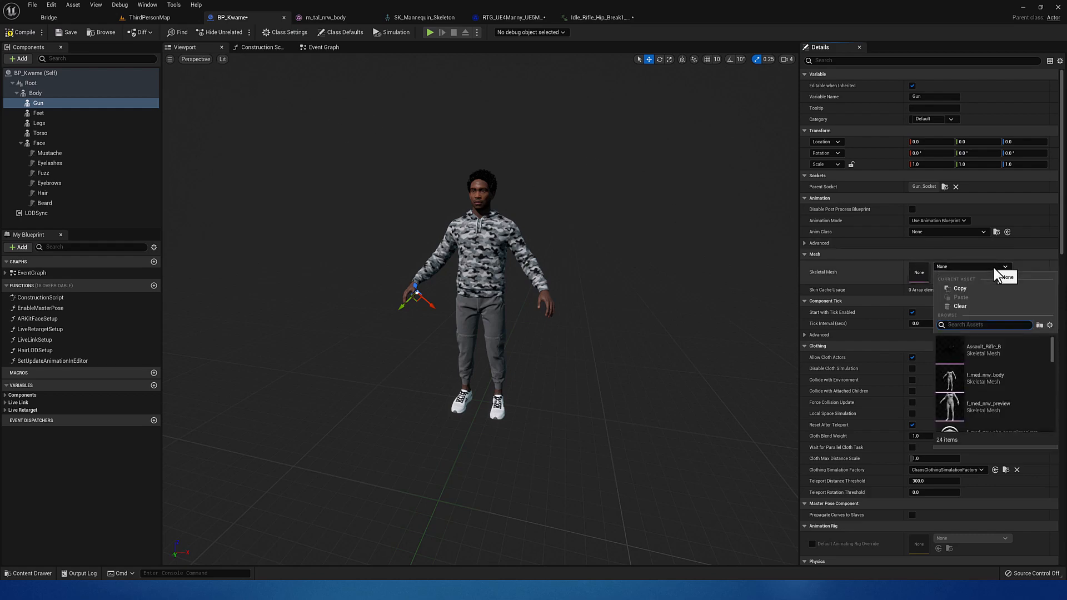
pyautogui.click(981, 352)
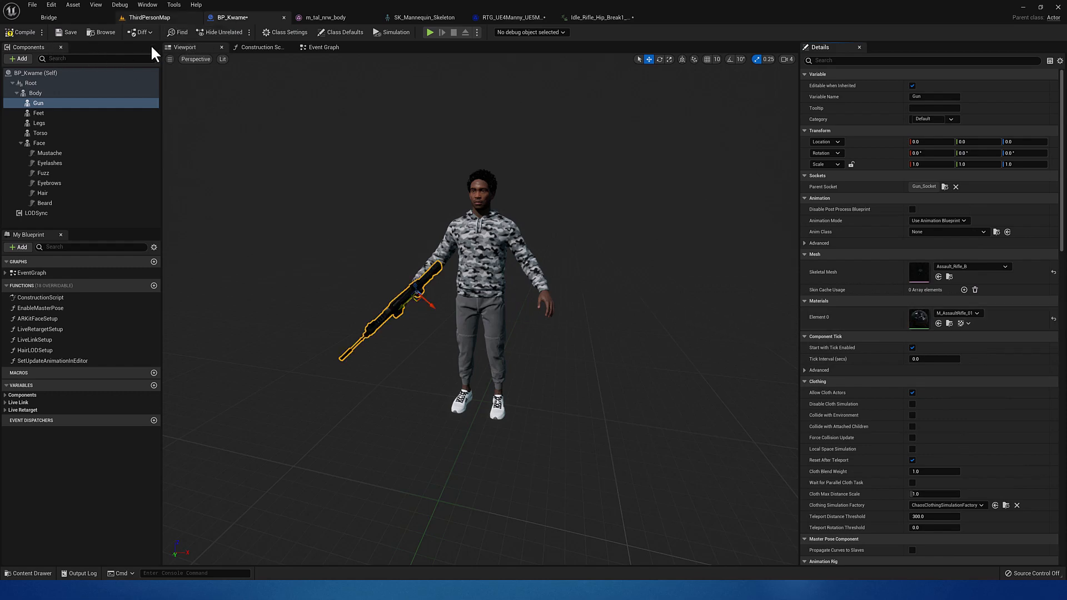
# Save BP_Kwame and set the Gun component's animation mode to Use Animation Asset
pyautogui.click(69, 33)
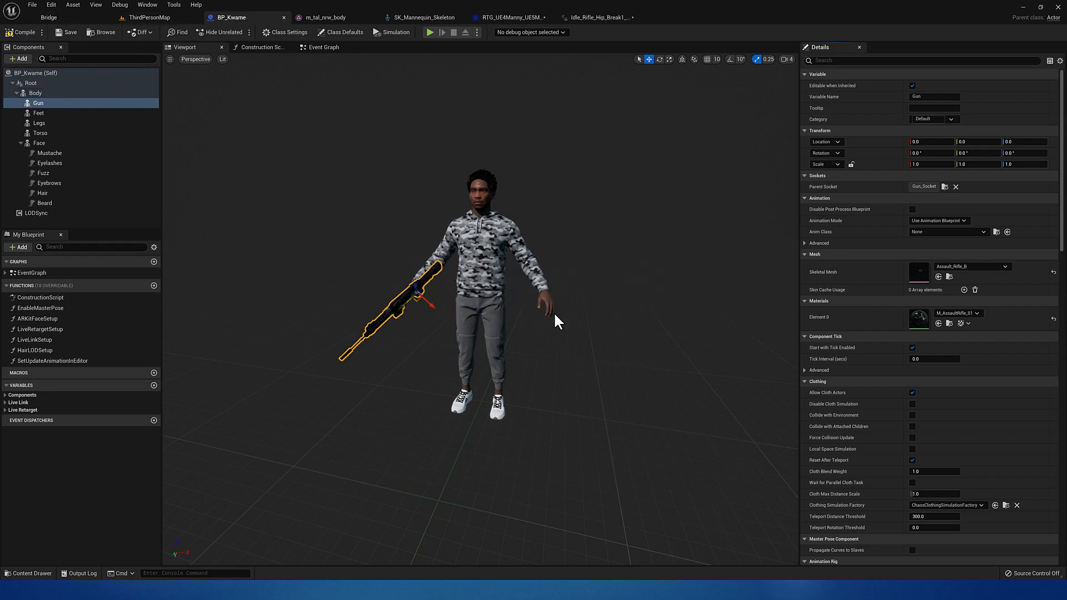
pyautogui.click(976, 232)
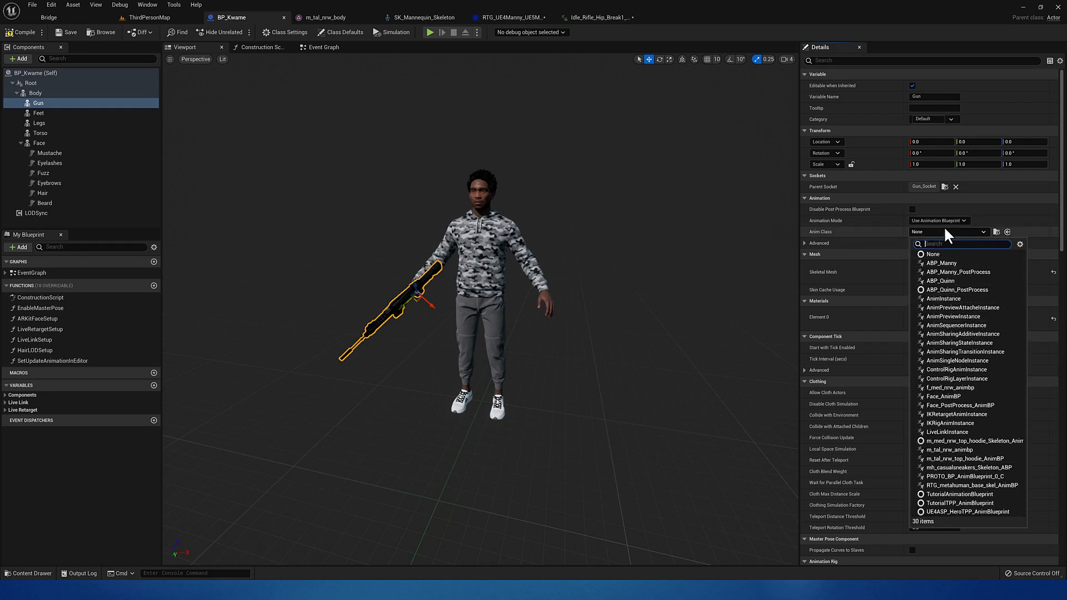
pyautogui.click(967, 205)
pyautogui.click(965, 221)
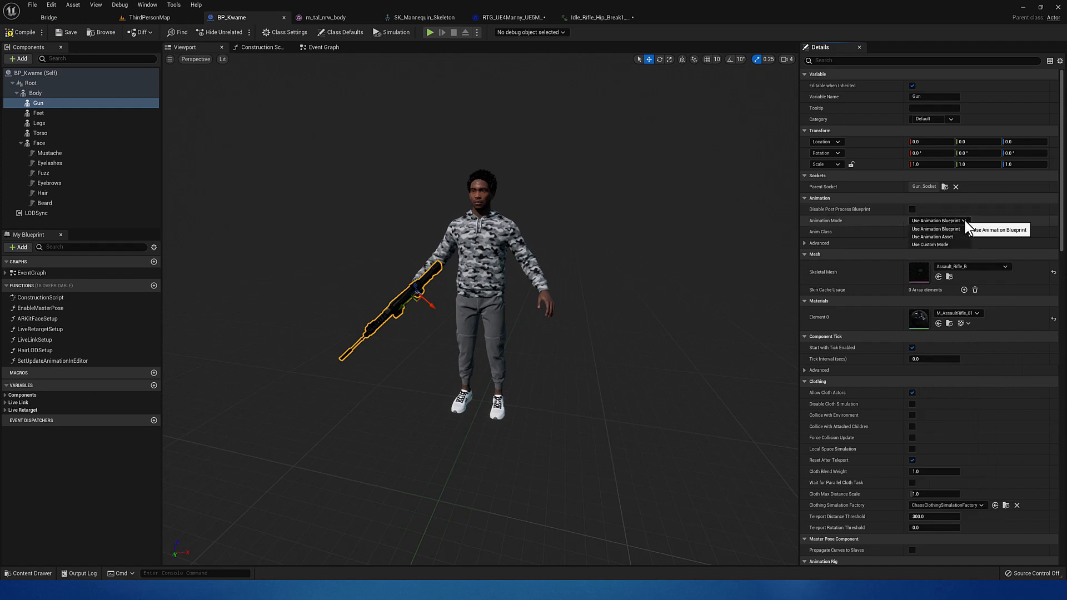
pyautogui.click(955, 233)
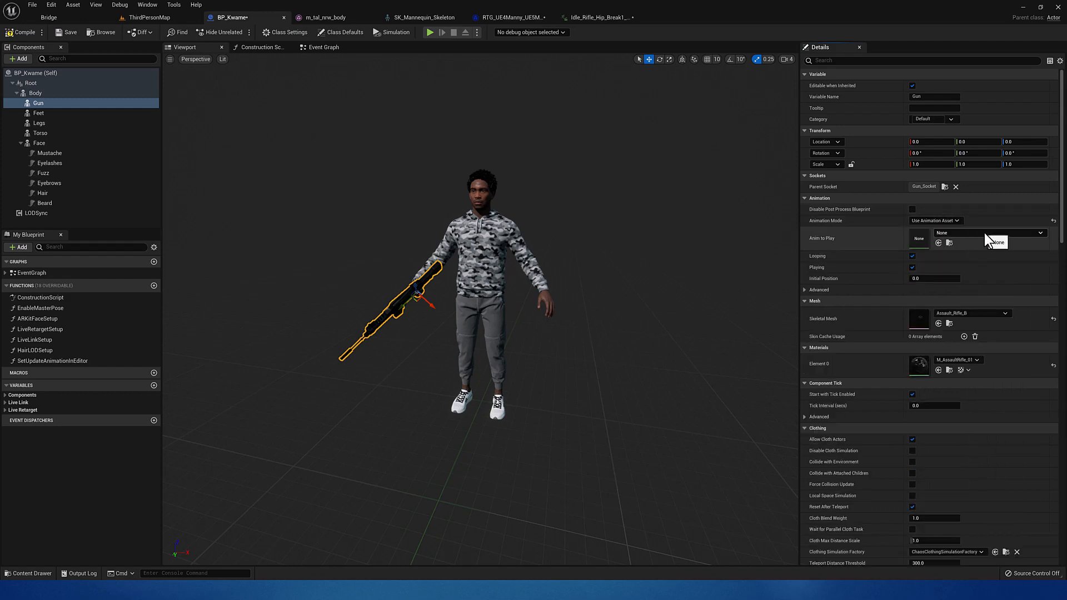
pyautogui.click(985, 233)
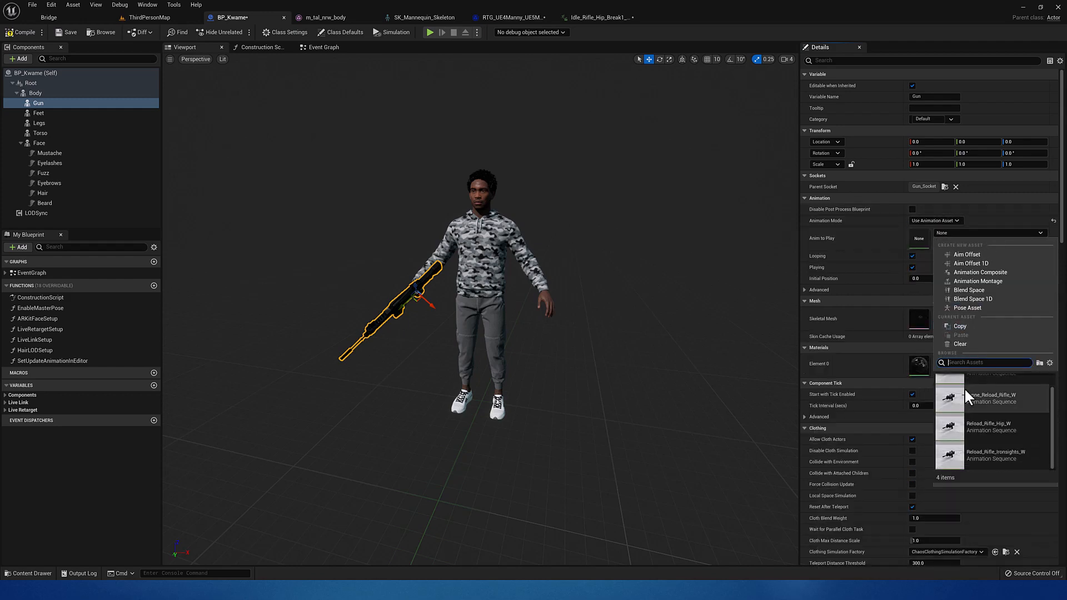
# Assign Walk_Rt_Rifle_Ironsights_Retargeted as the animation for the Body component to play
pyautogui.click(85, 94)
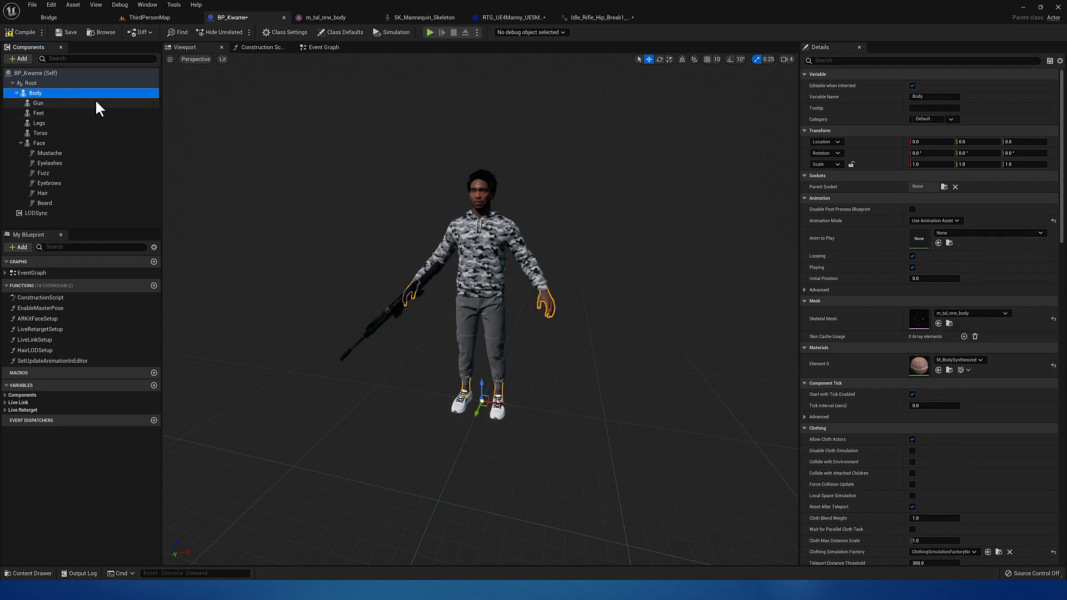
pyautogui.click(951, 233)
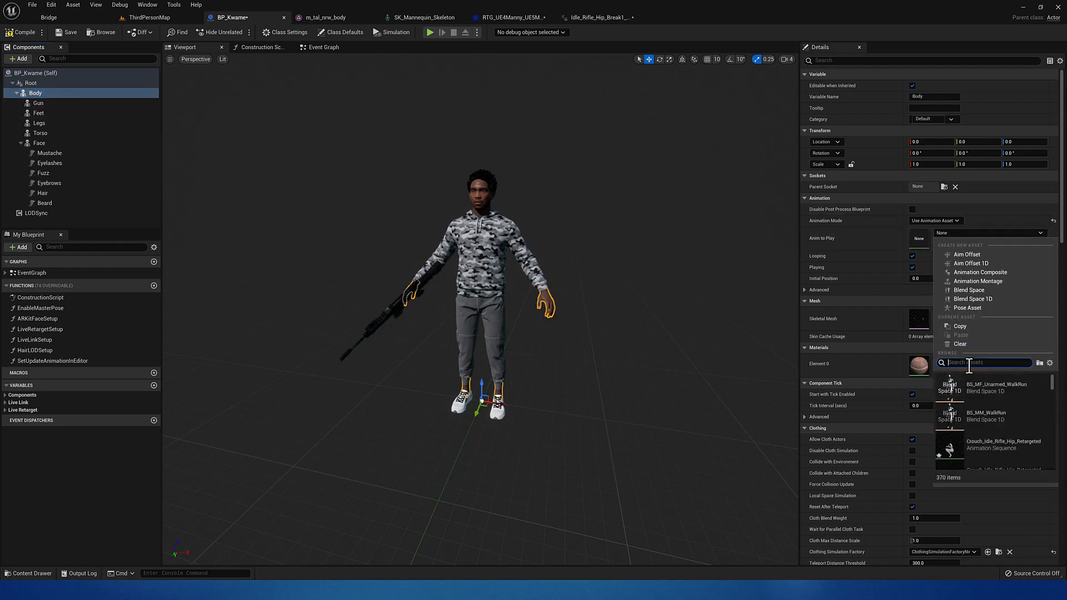
pyautogui.scroll(-5, 970, 393)
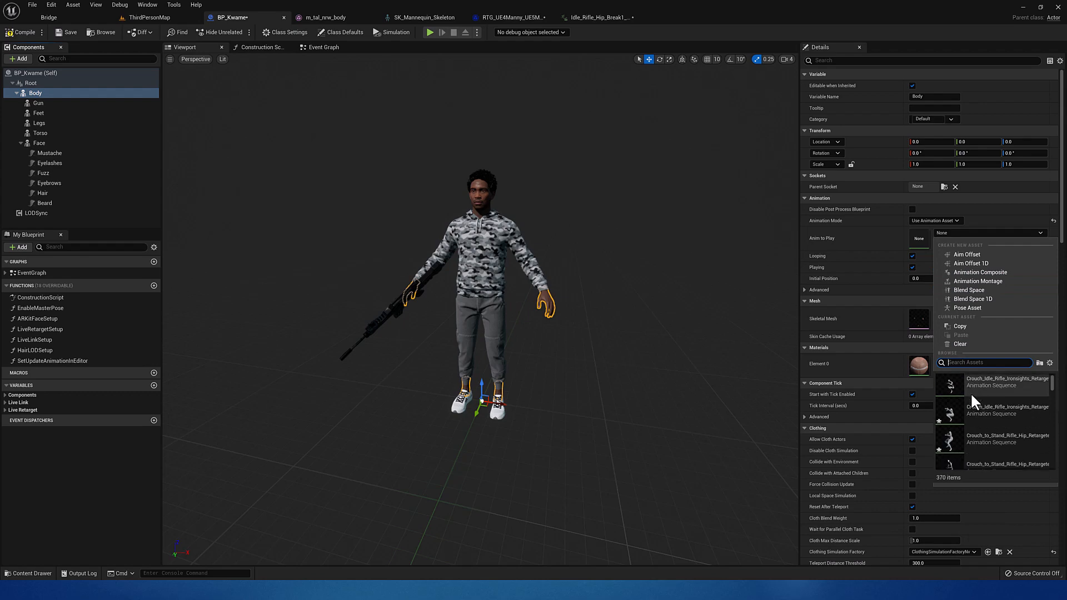
pyautogui.scroll(-2, 972, 397)
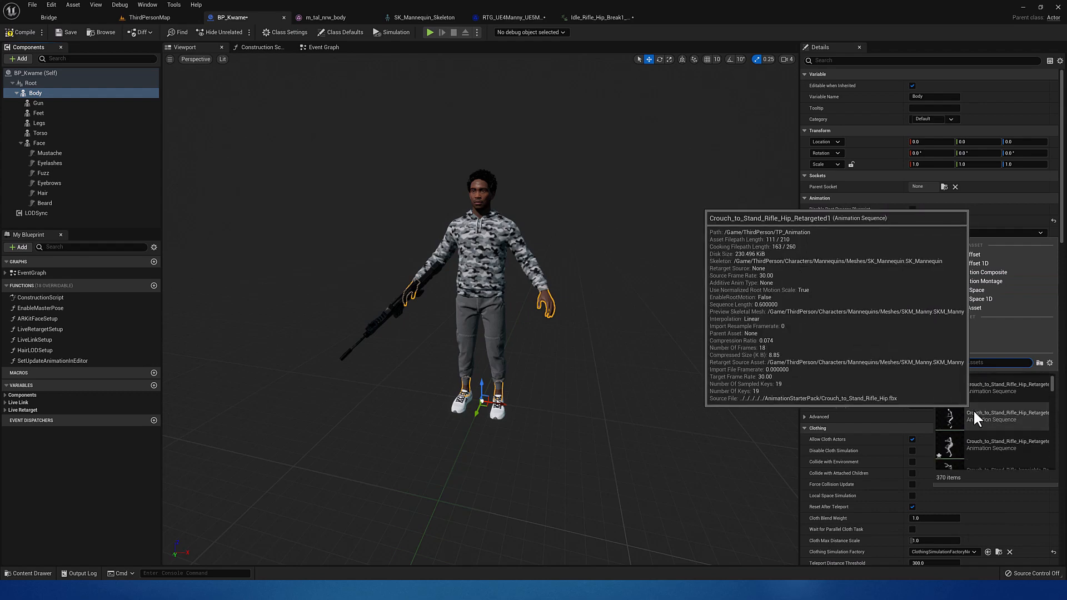
pyautogui.click(973, 405)
# Set the Body component's animation to Idle_Rifle_Hip_Break1_Retargeted, searching the assets for idle animations
pyautogui.click(982, 371)
pyautogui.write('ide')
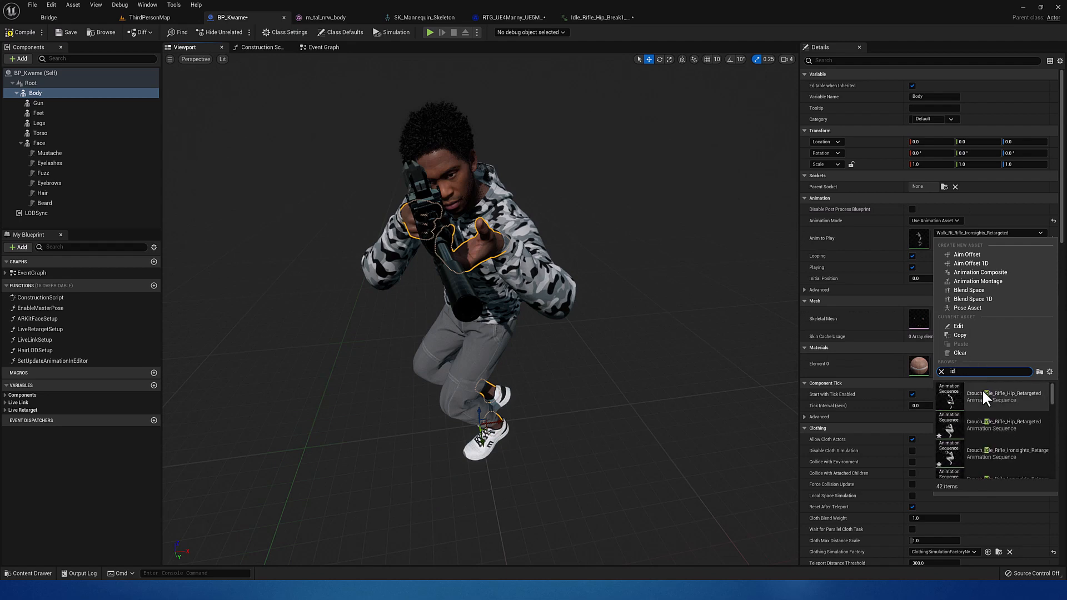
pyautogui.scroll(-2, 988, 422)
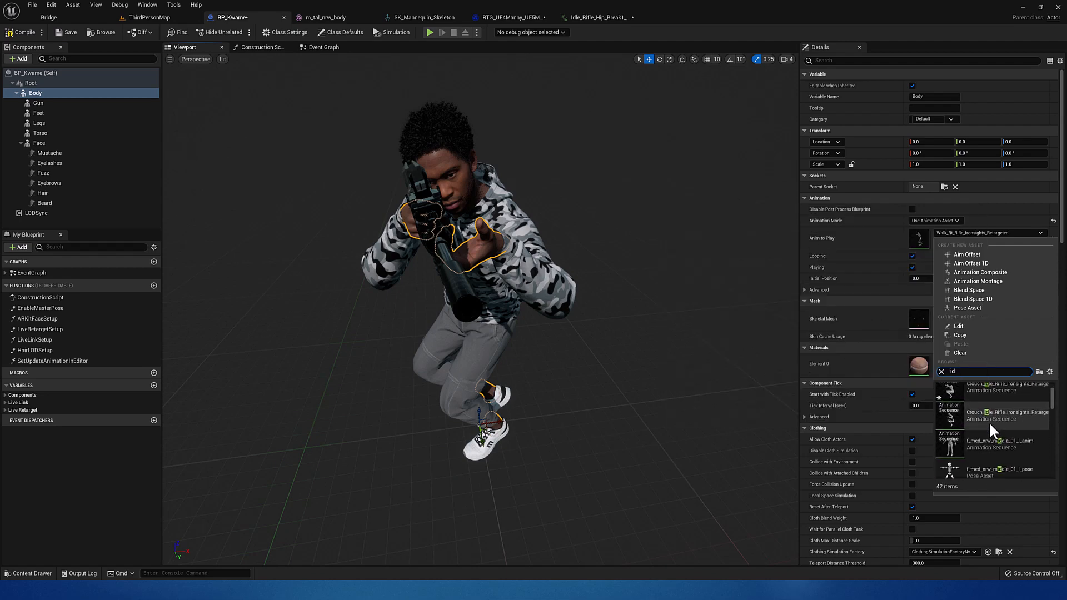
pyautogui.scroll(-2, 988, 420)
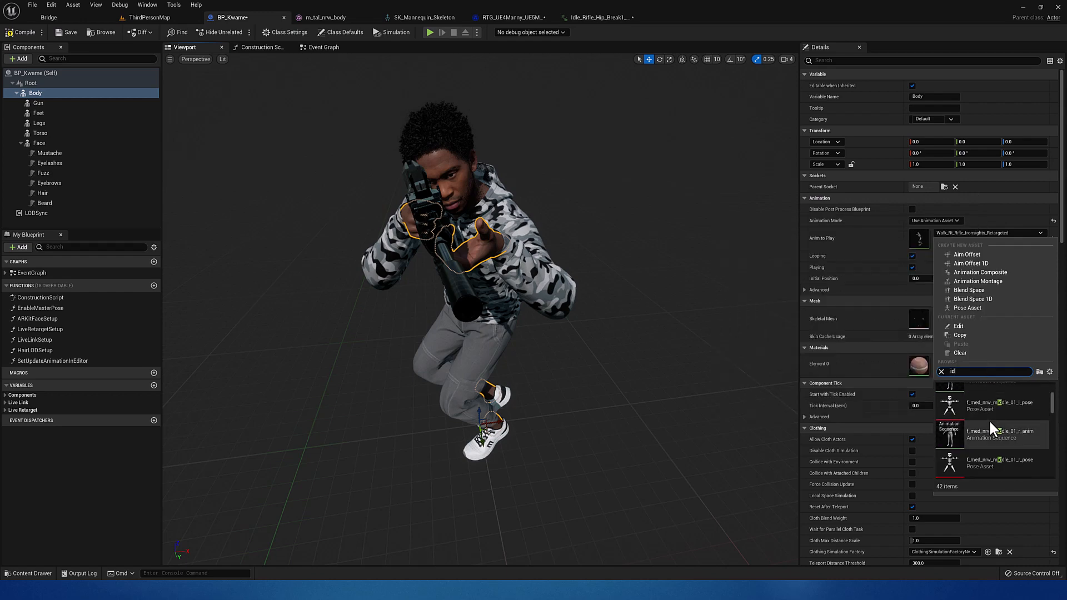
pyautogui.scroll(-5, 989, 418)
pyautogui.scroll(-5, 989, 417)
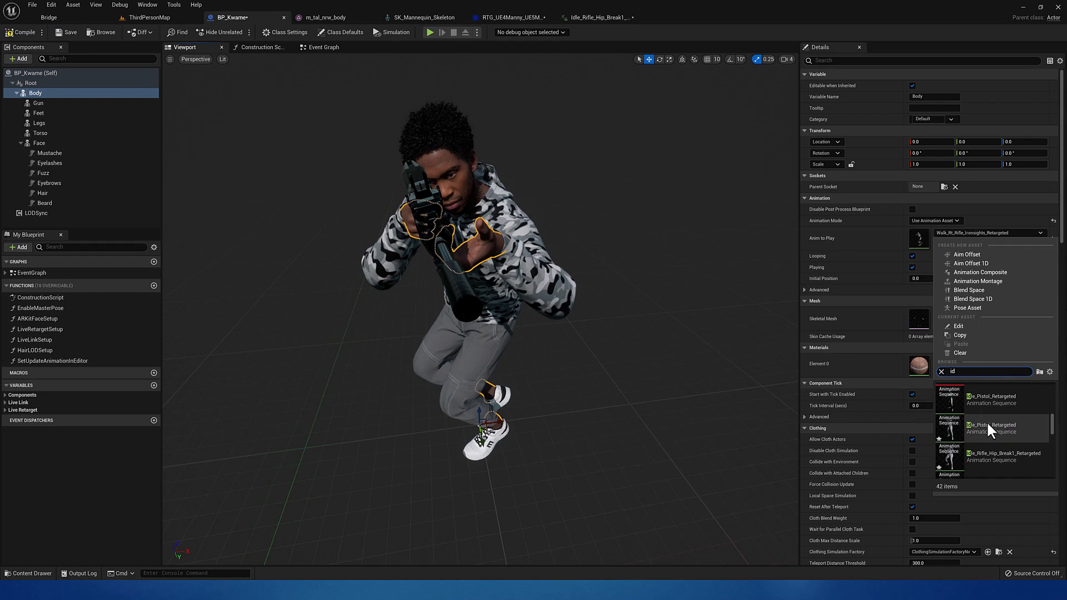
pyautogui.click(985, 449)
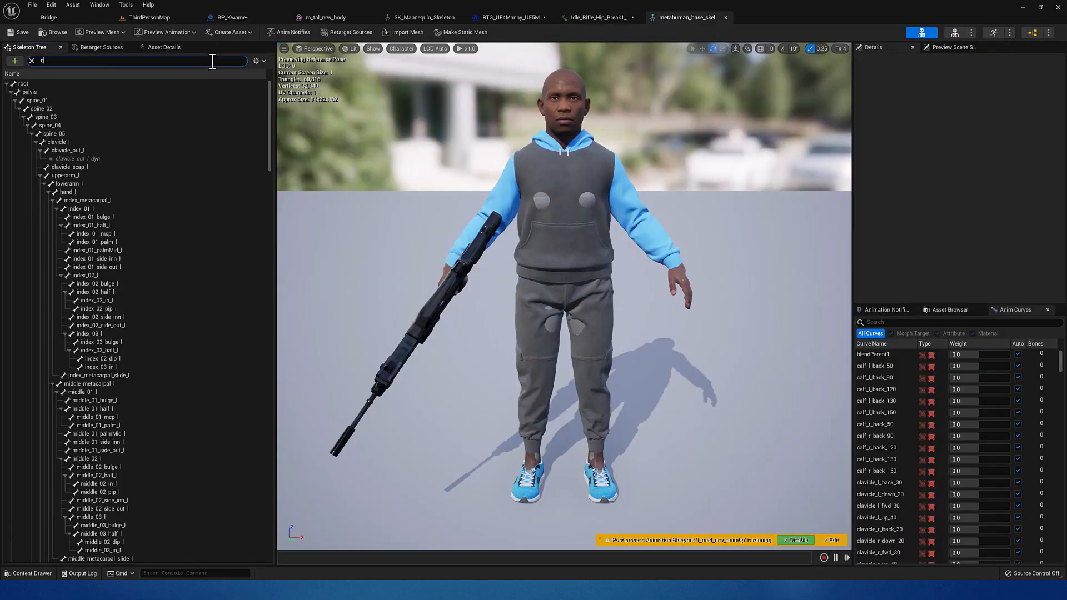
# Find and select Gun_Socket in the metahuman_base_skel skeleton and float its editor in an enlarged separate window
pyautogui.write('un')
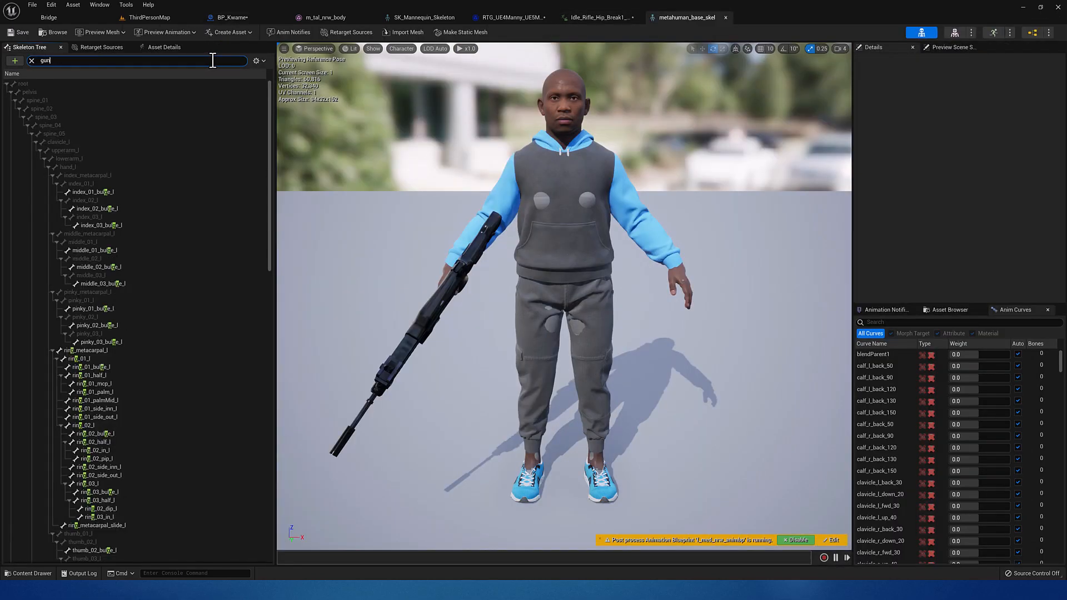
pyautogui.click(87, 175)
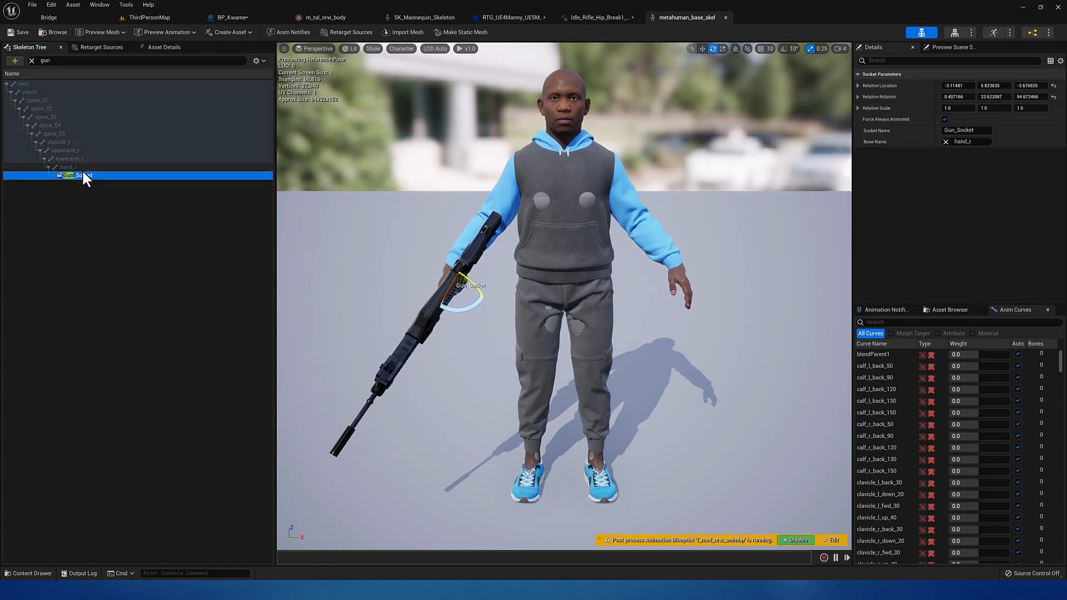
pyautogui.moveTo(662, 17); pyautogui.dragTo(141, 58)
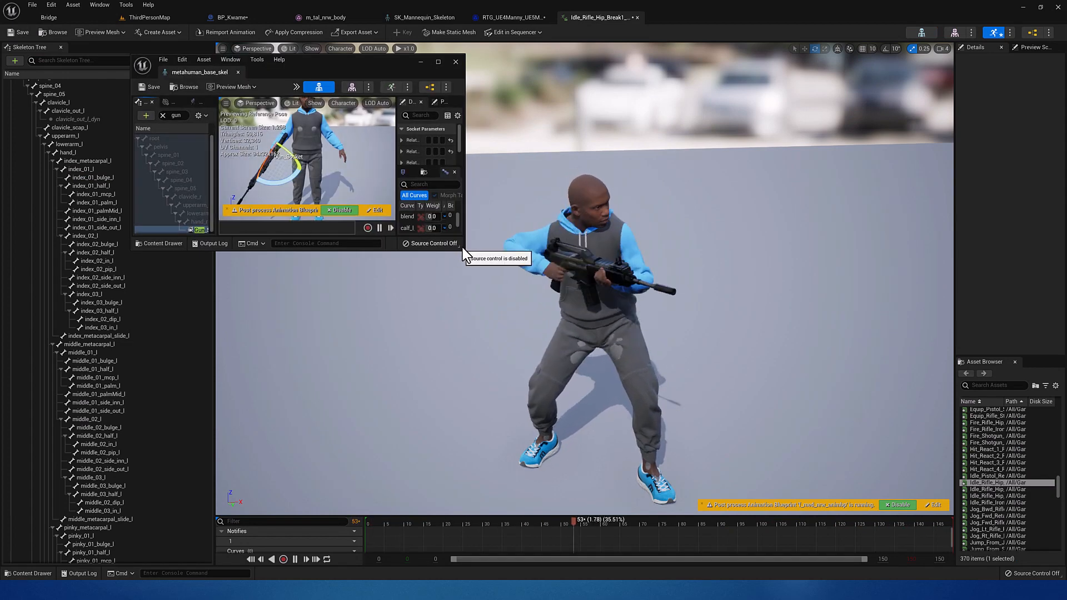
pyautogui.moveTo(464, 252); pyautogui.dragTo(504, 284)
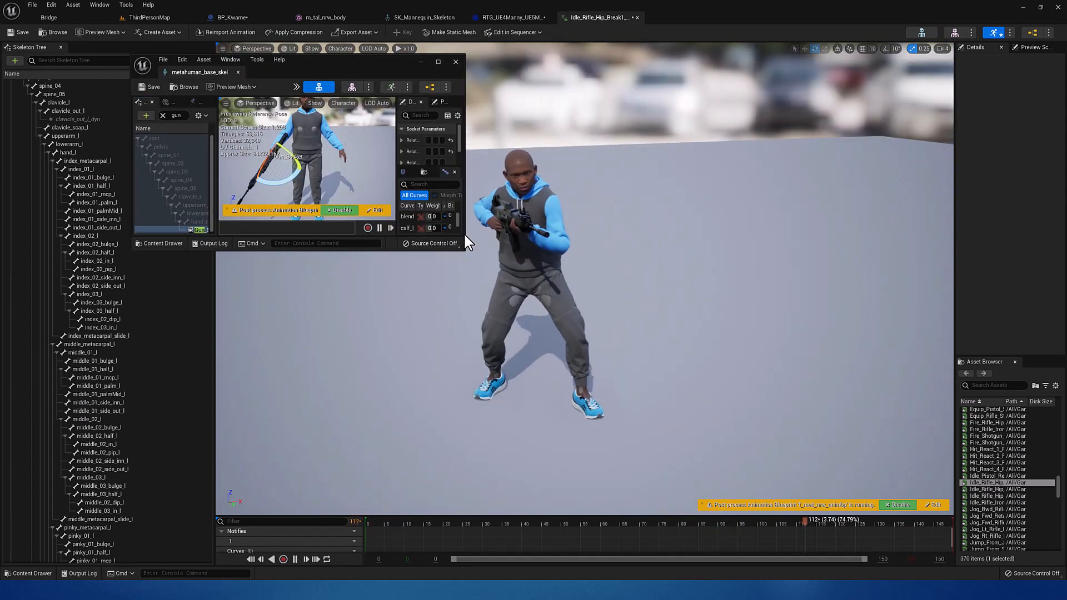
pyautogui.moveTo(465, 251); pyautogui.dragTo(546, 387)
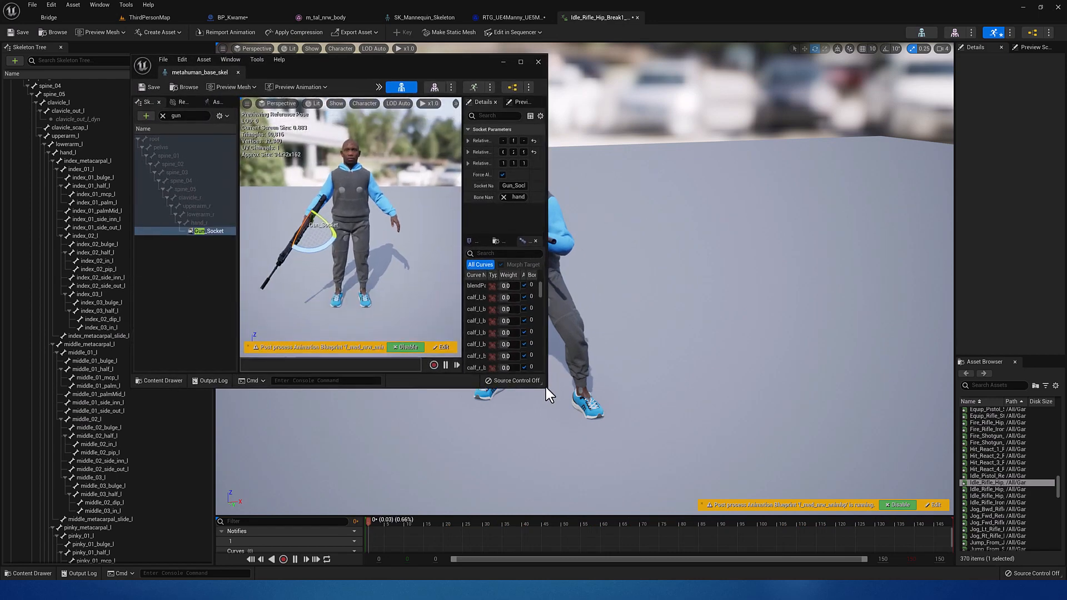
# Close the hip-rifle animation editor and place the floating skeleton window beside the character in BP_Kwame's viewport
pyautogui.click(637, 17)
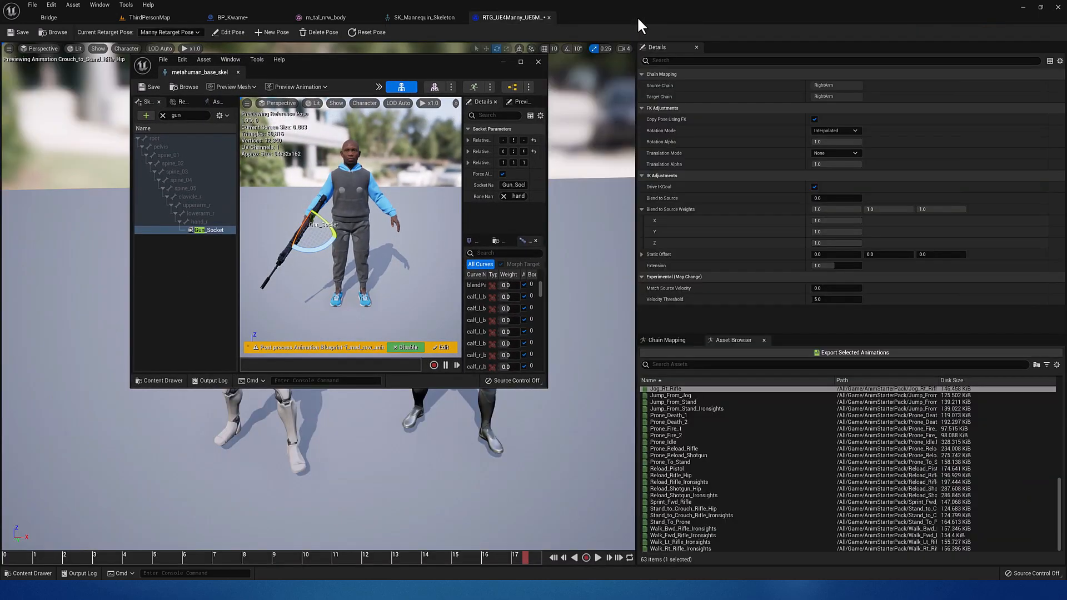
pyautogui.moveTo(459, 58); pyautogui.dragTo(898, 73)
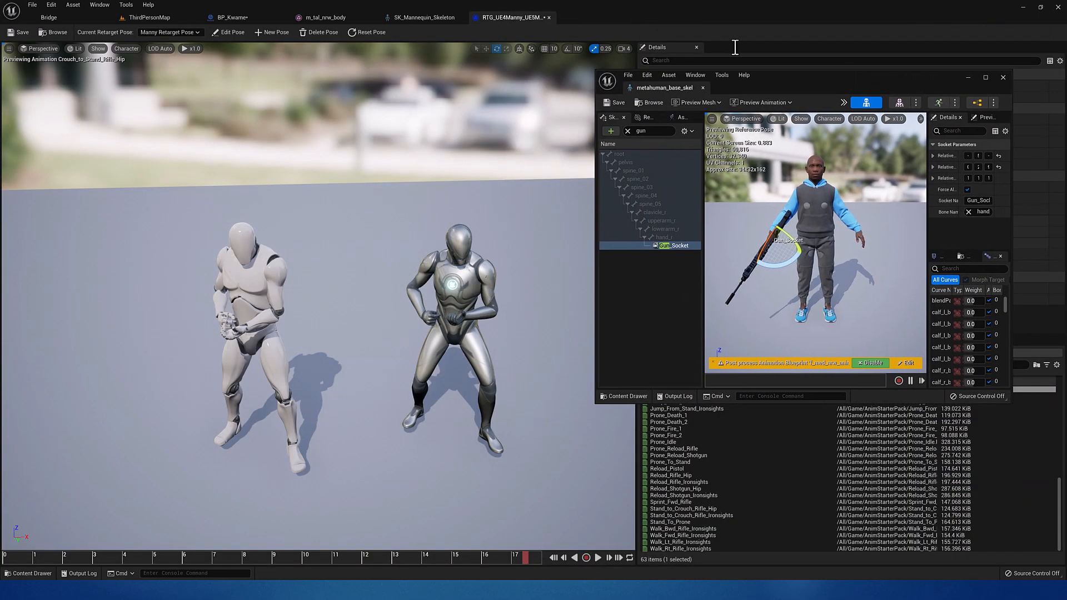
pyautogui.click(242, 17)
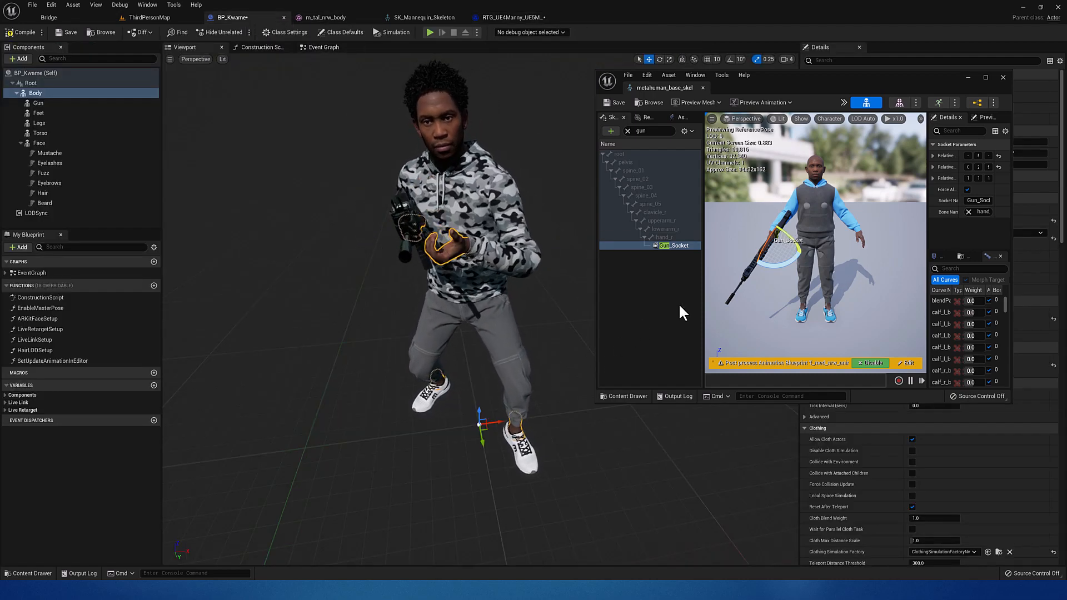
# Fine-tune Gun_Socket's rotation so the rifle lines up with Kwame's hands, and close the floating skeleton window
pyautogui.moveTo(790, 241); pyautogui.dragTo(772, 262)
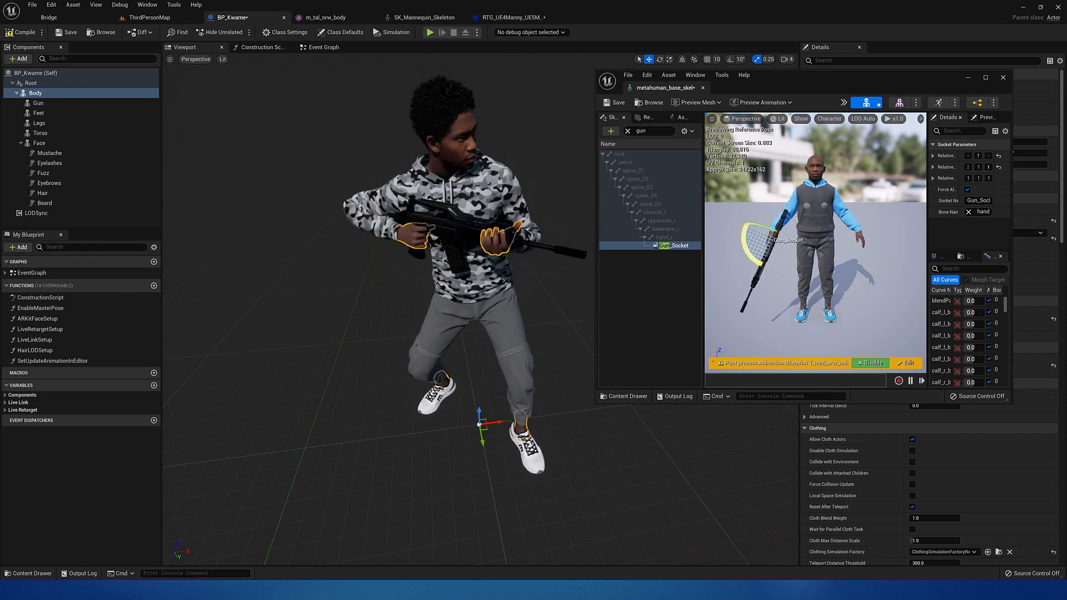
pyautogui.moveTo(764, 249); pyautogui.dragTo(768, 247)
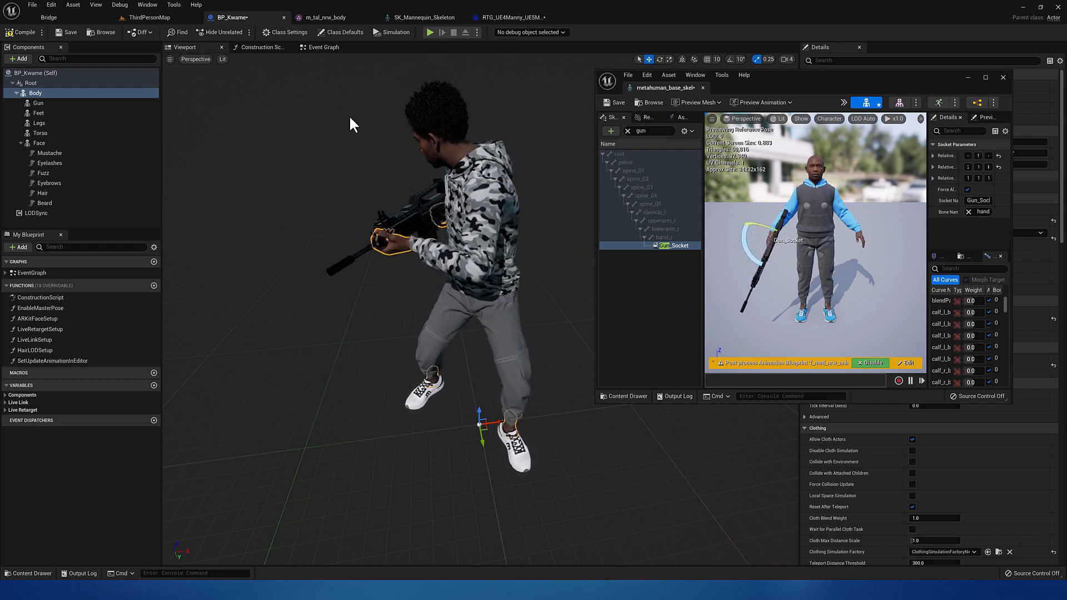
pyautogui.click(1002, 76)
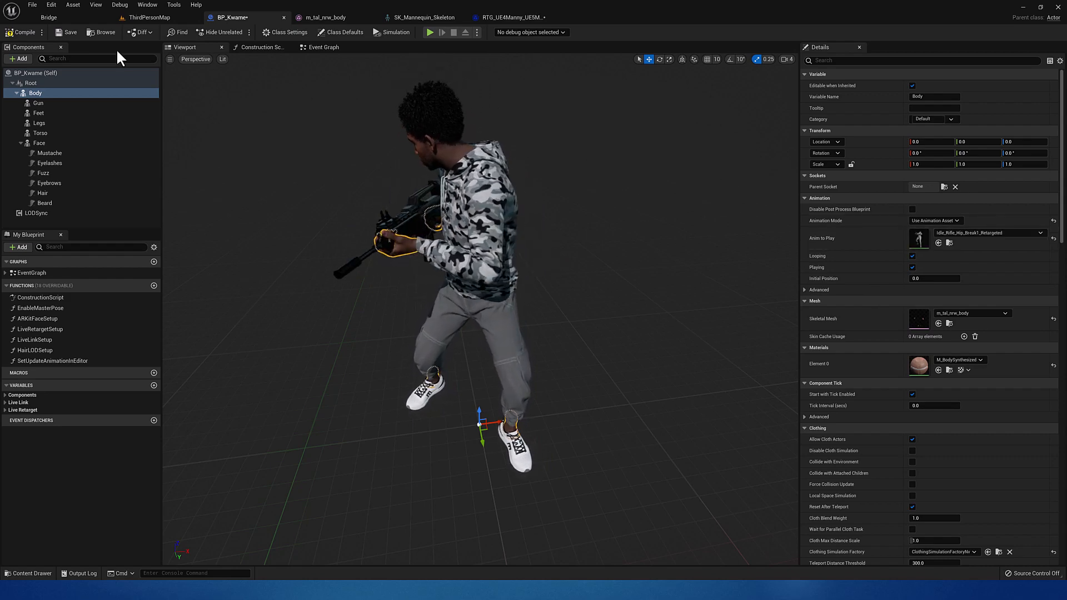
# Save BP_Kwame and place it from the MetaHumans/Kwame folder onto the ThirdPersonMap floor near the blue cubes
pyautogui.click(69, 32)
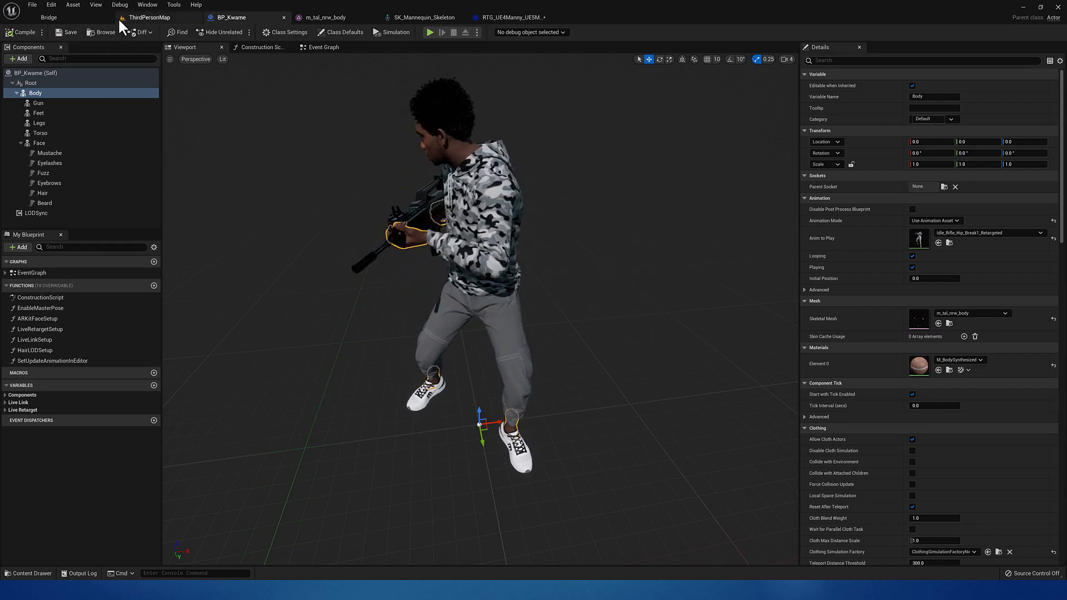
pyautogui.click(139, 17)
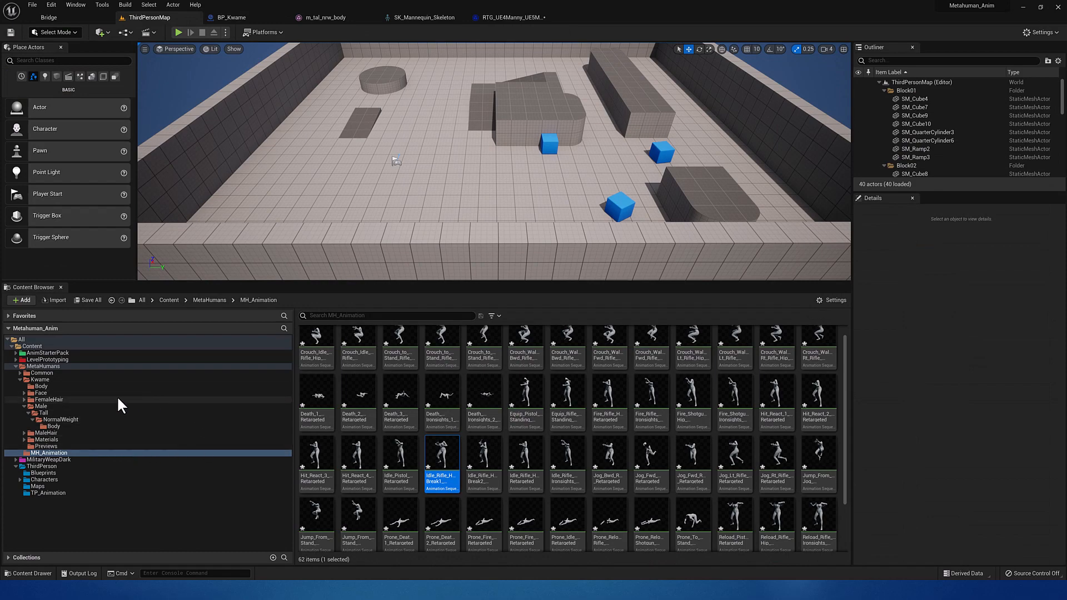
pyautogui.click(73, 379)
pyautogui.click(587, 361)
pyautogui.moveTo(514, 178); pyautogui.dragTo(514, 179)
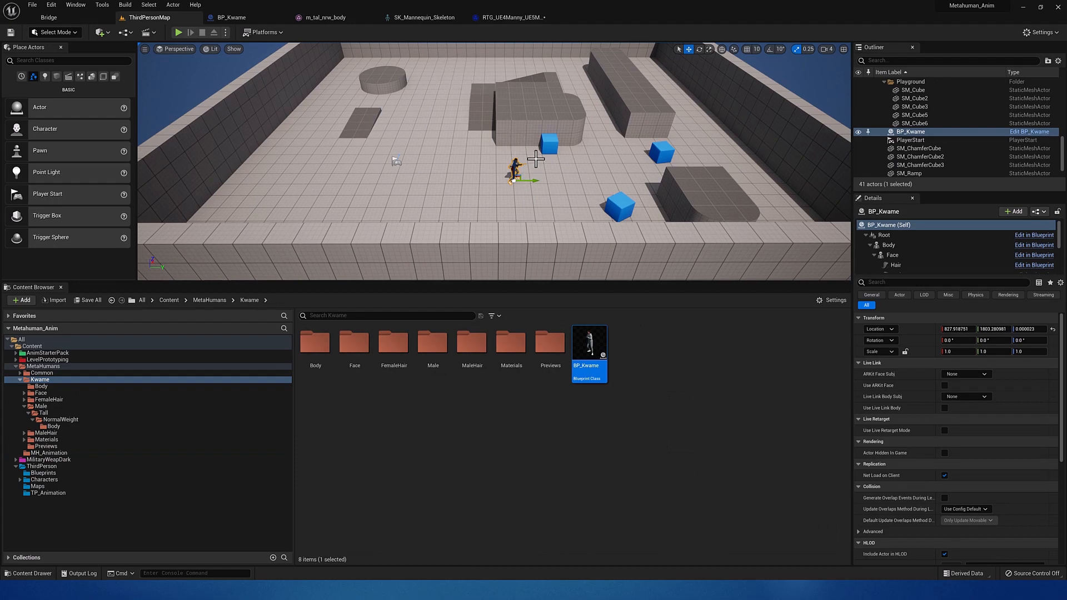
# Play-test ThirdPersonMap and walk the player character up to Kwame to examine the rifle idle animation in the level
pyautogui.press('f')
pyautogui.keyDown('alt'); pyautogui.moveTo(563, 136); pyautogui.dragTo(516, 111); pyautogui.keyUp('alt')
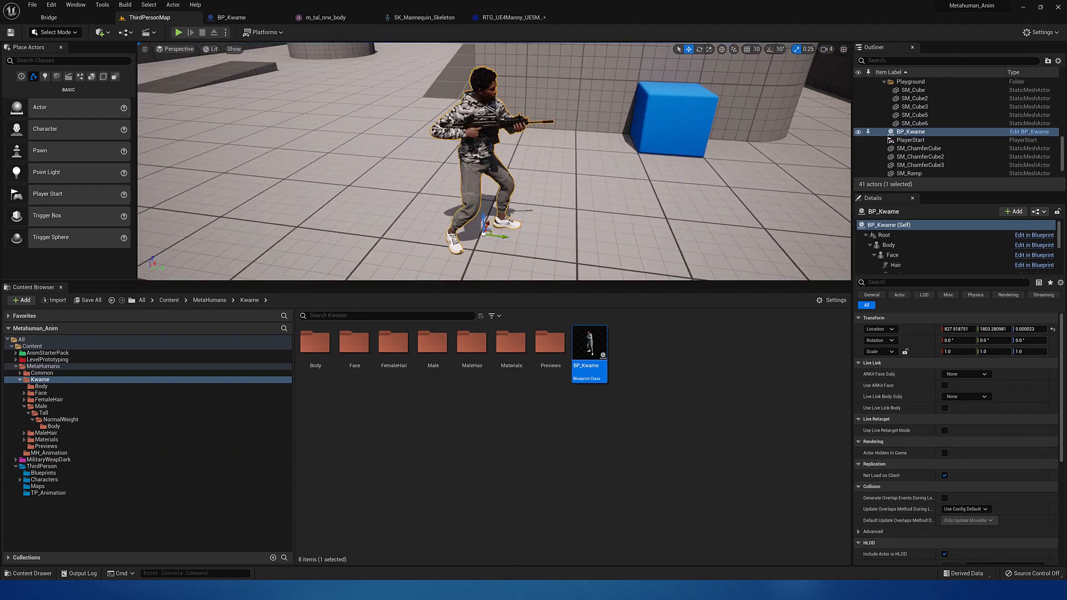
pyautogui.moveTo(578, 284); pyautogui.dragTo(572, 425)
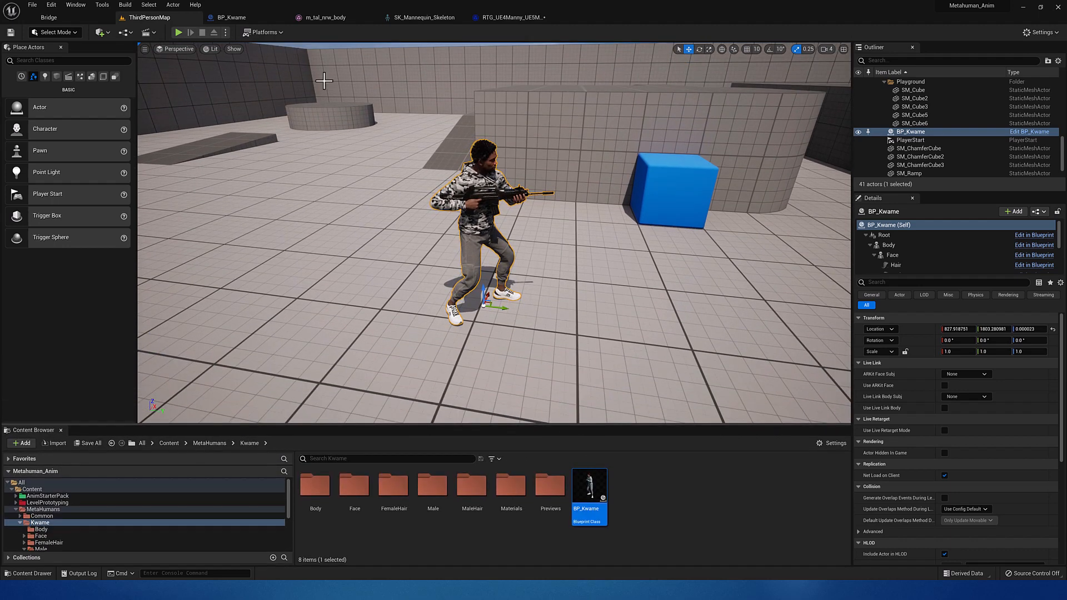
pyautogui.click(180, 31)
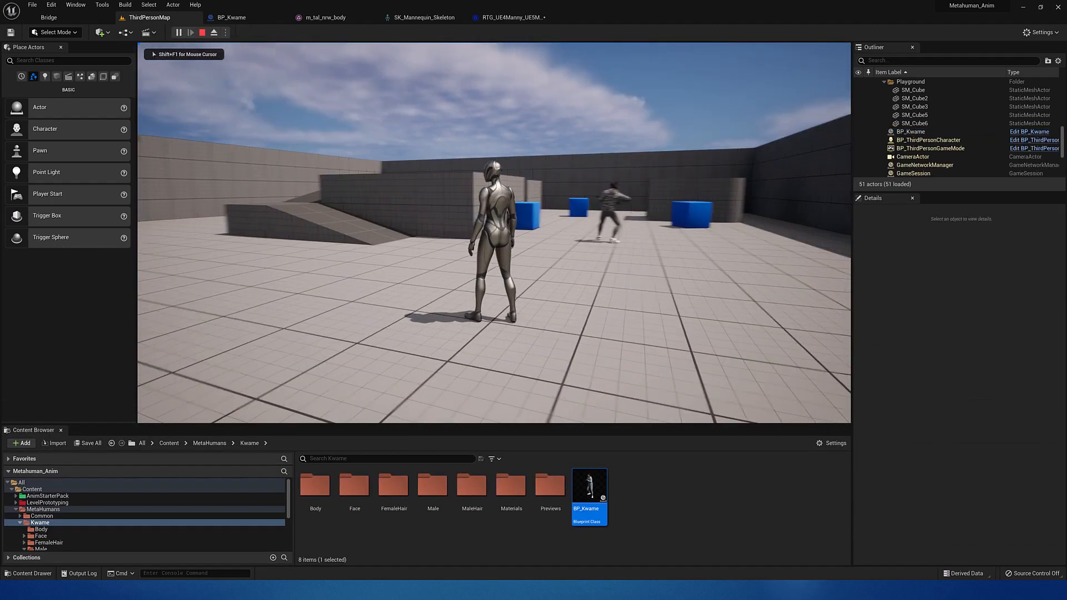
pyautogui.press('w')
pyautogui.press('w')
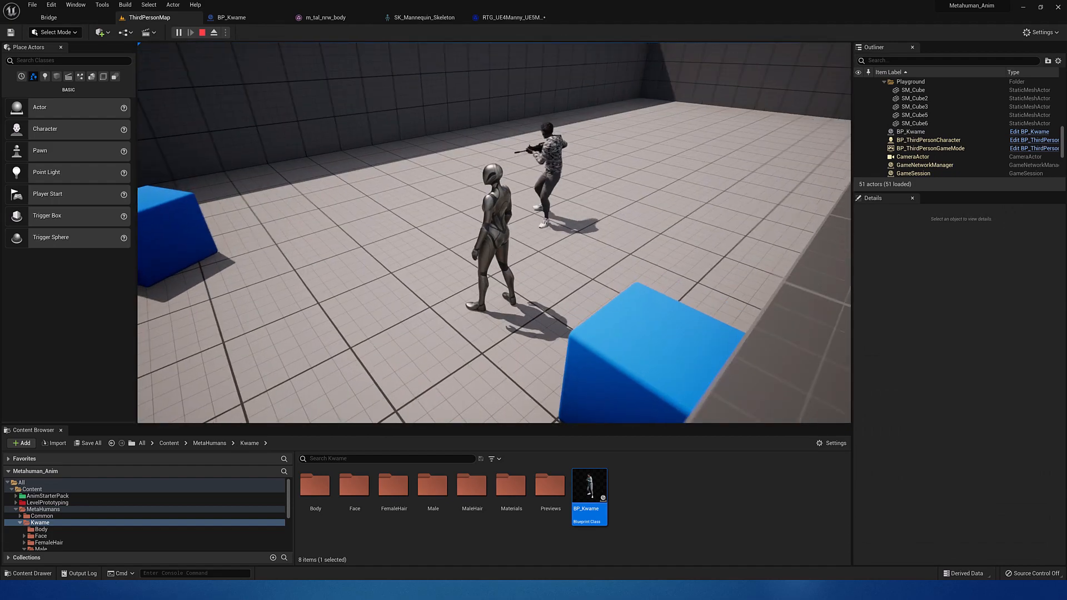
pyautogui.press('w')
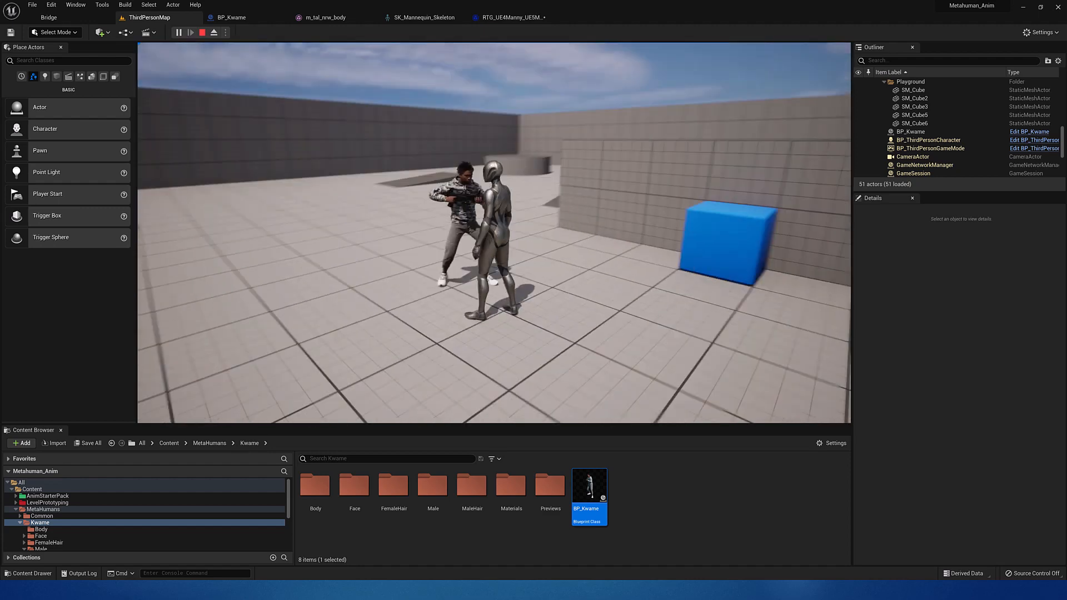